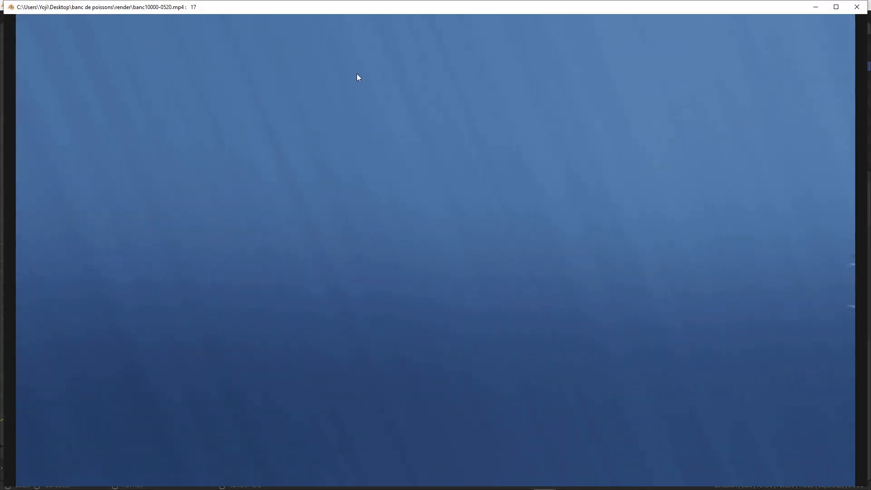
Close the playback window of the rendered fish animation.
mouse_move(330, 481)
click(857, 7)
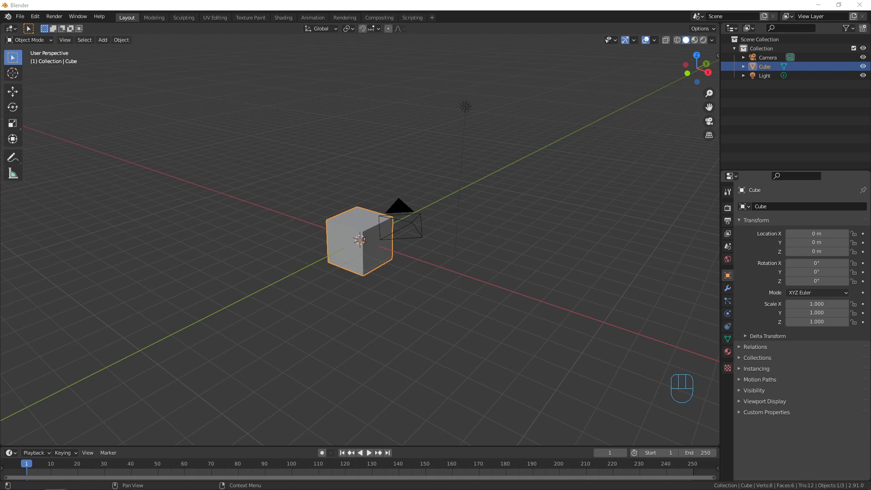
Add sea-bass.png from the banc de poissons folder to the scene as a reference image, and move the folder window out of the way.
drag(870, 200, 565, 86)
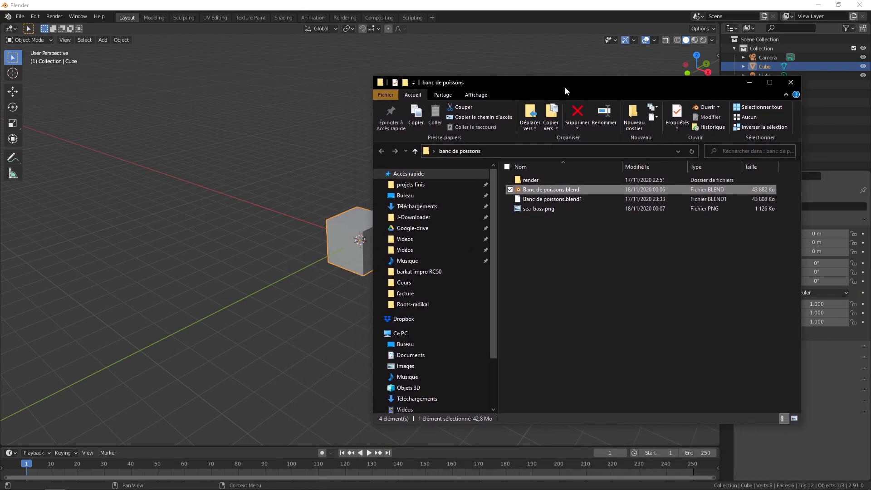
drag(541, 208, 282, 257)
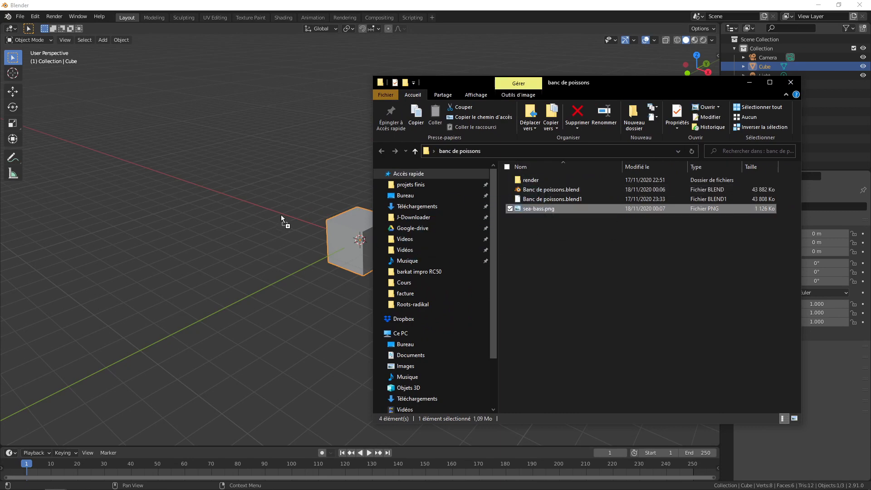
drag(281, 214, 281, 215)
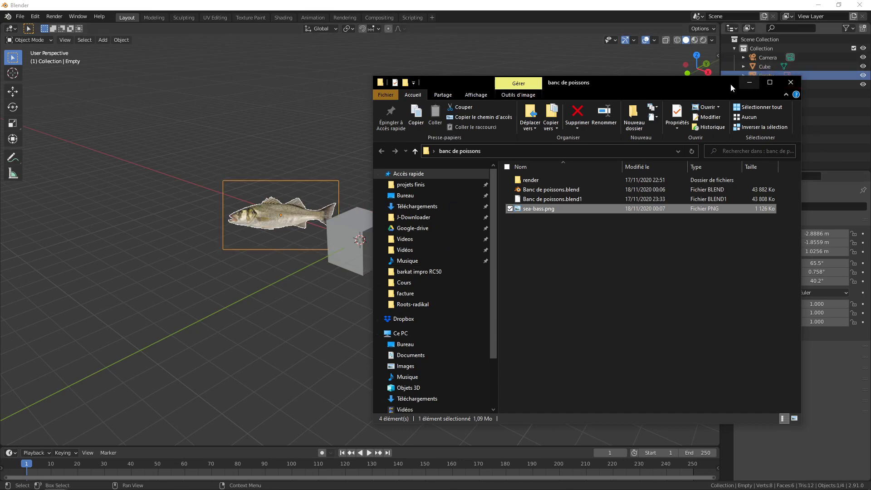
drag(691, 81, 870, 154)
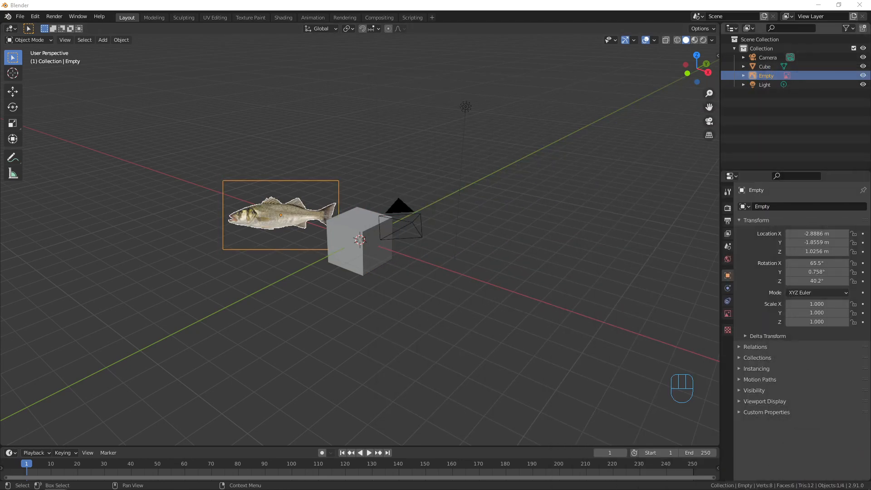
Delete the default camera, cube and light, keeping only the fish image in the scene.
scroll(323, 230, down, 3)
scroll(322, 230, up, 3)
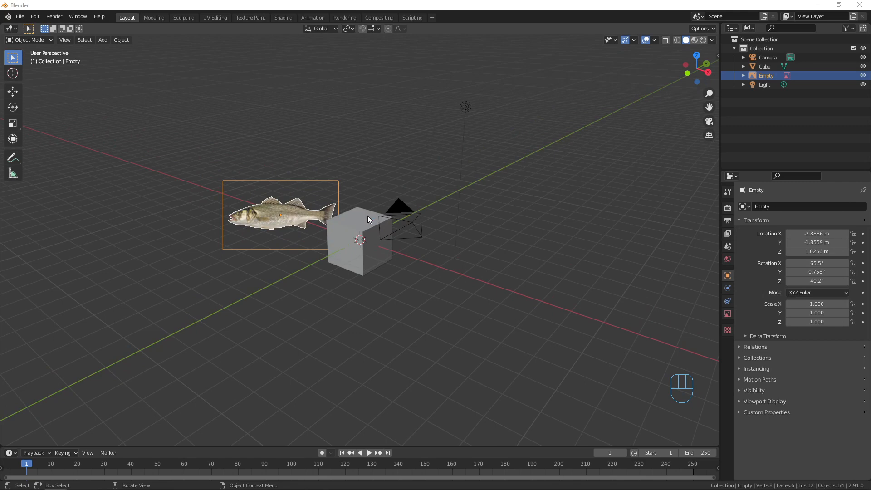
scroll(375, 225, up, 3)
scroll(375, 225, down, 2)
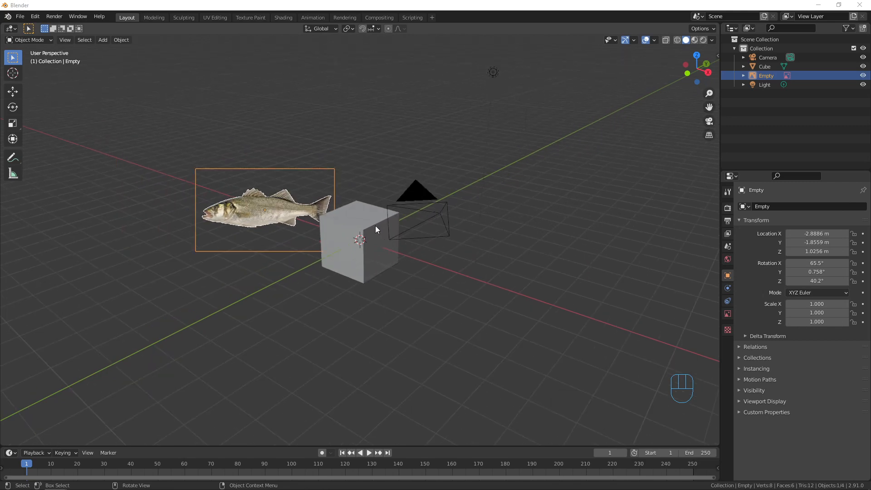
mouse_move(375, 225)
middle_down()
mouse_move(350, 227)
mouse_move(364, 227)
middle_up()
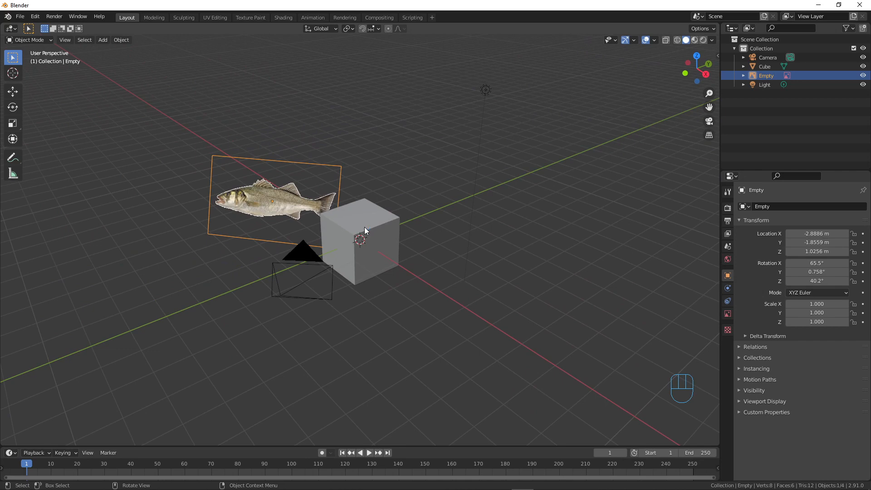
click(312, 275)
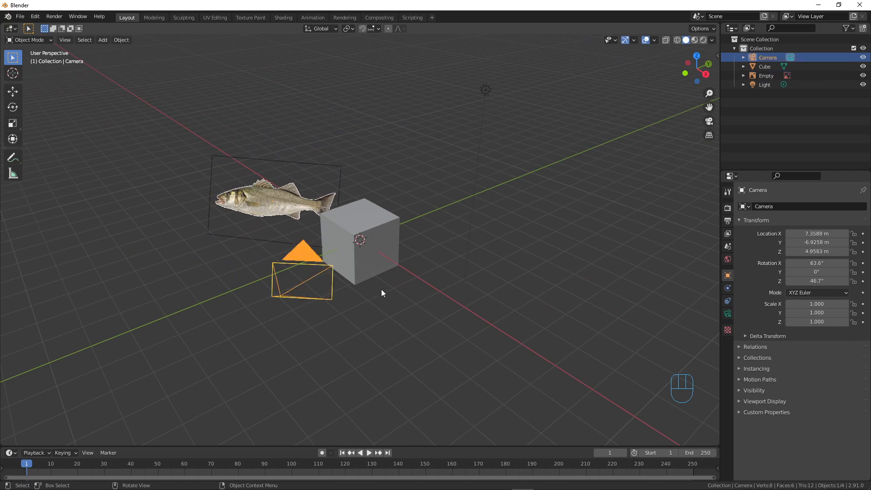
key(x)
click(384, 264)
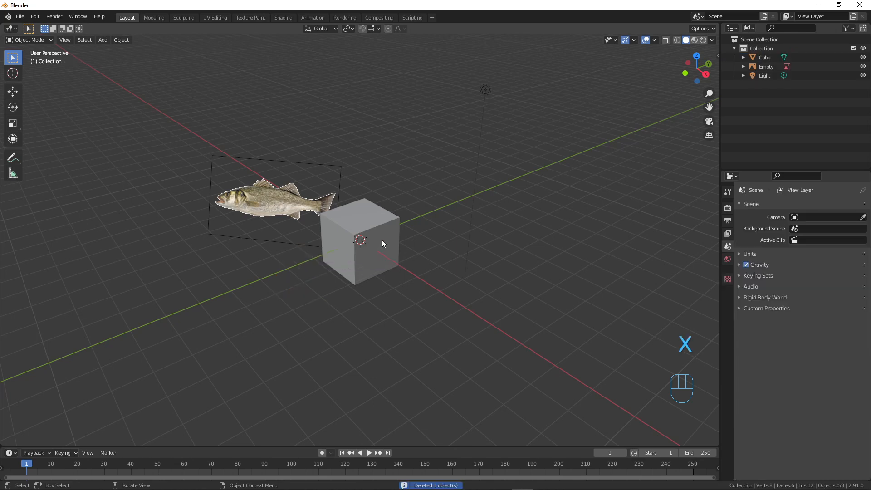
click(382, 239)
key(x)
click(380, 239)
click(484, 91)
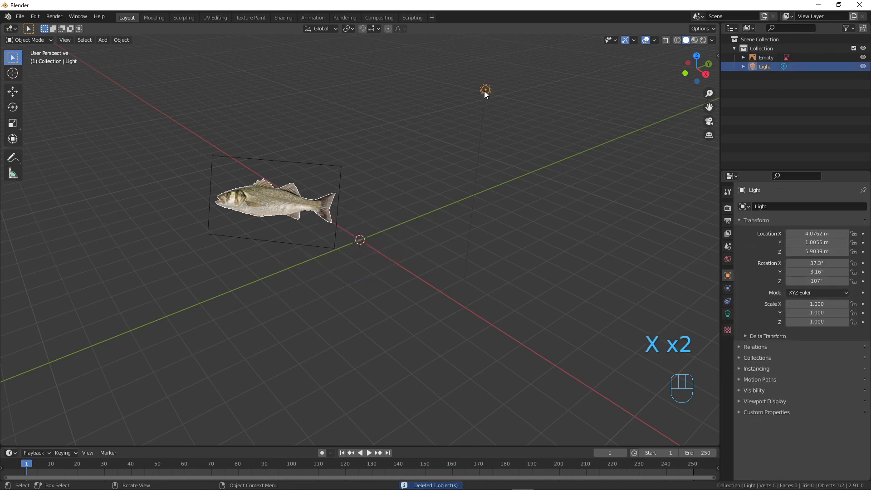
key(x)
click(484, 91)
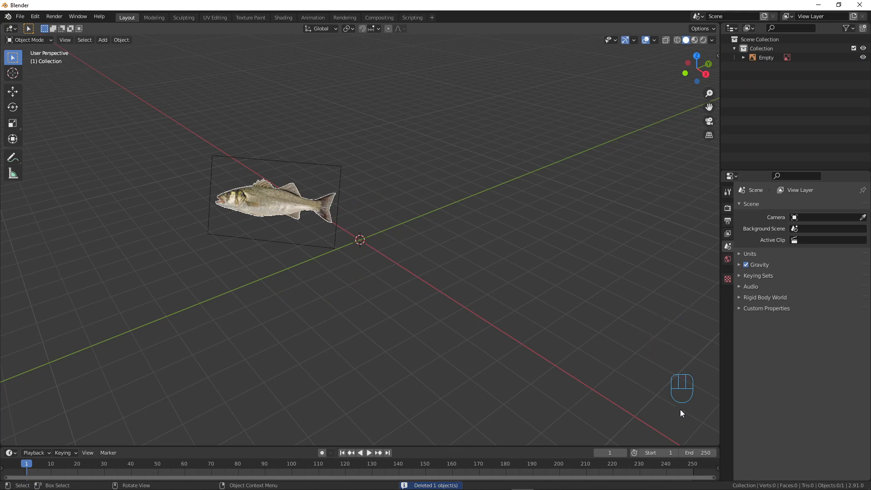
Clear the location and rotation of the fish image empty.
middle_drag(364, 246, 373, 246)
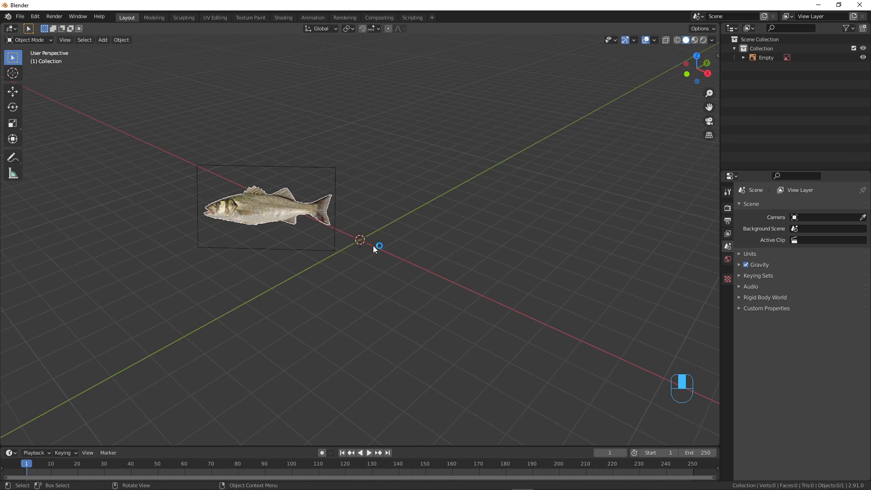
click(334, 171)
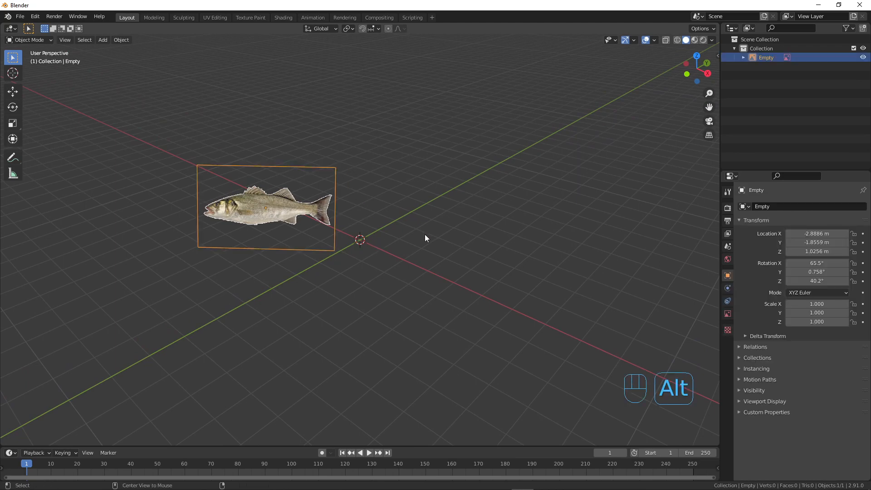
key(alt+g)
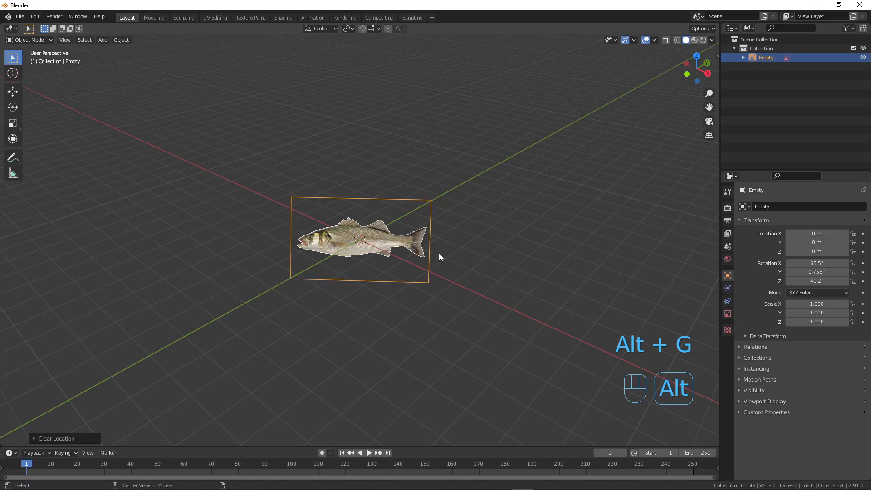
key(alt+r)
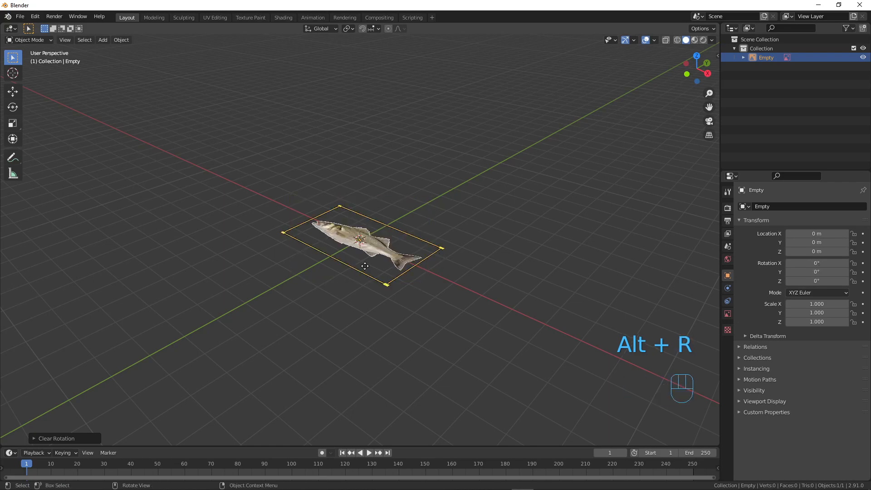
Rotate the fish image 90° around the global X axis so it stands upright.
middle_drag(439, 255, 470, 314)
key(r)
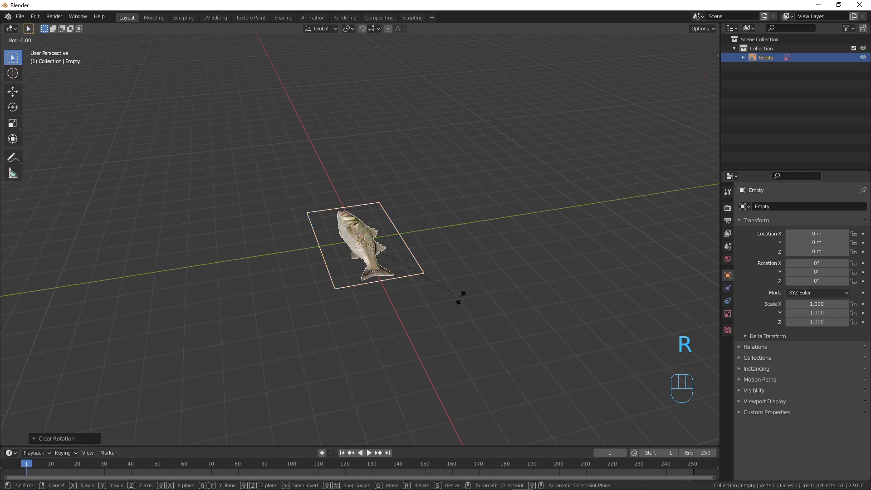
text(x)
text(90)
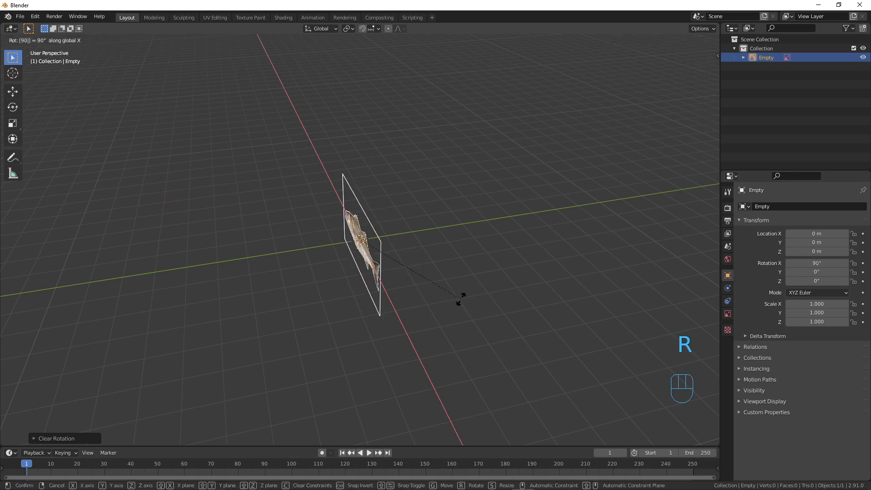
key(Return)
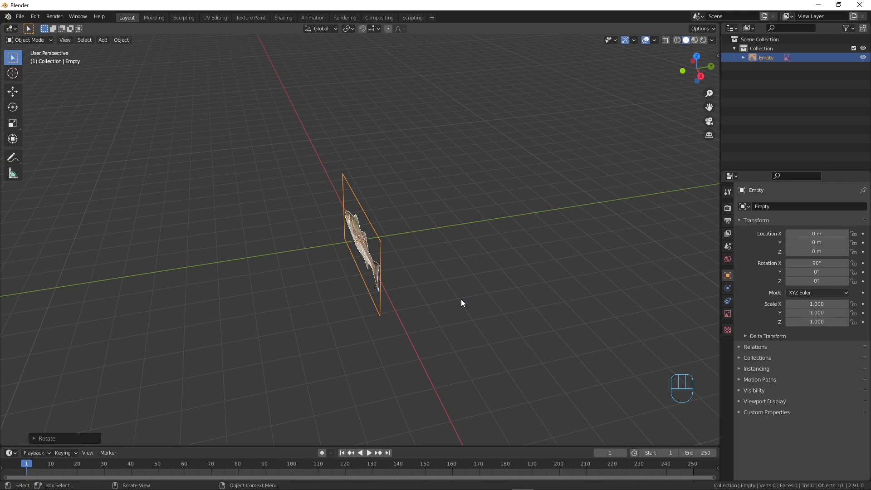
Show the fish image in the front orthographic view, framed at a comfortable size.
key(KP_1)
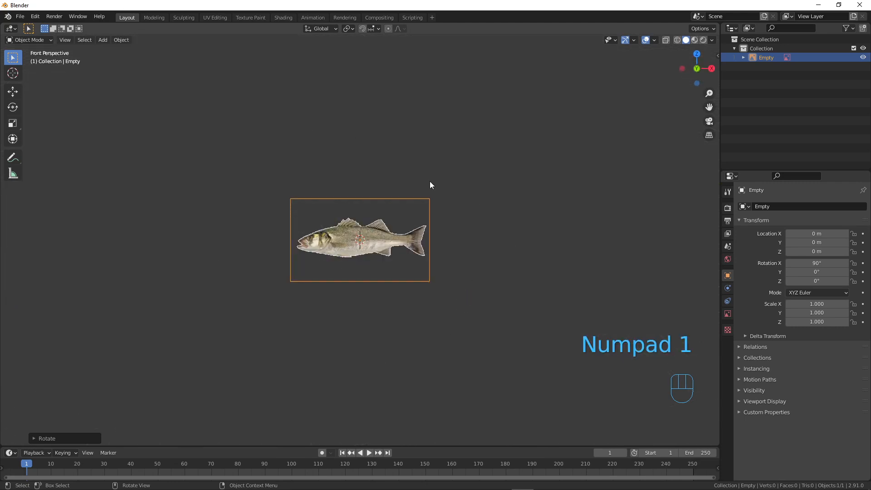
scroll(430, 185, up, 4)
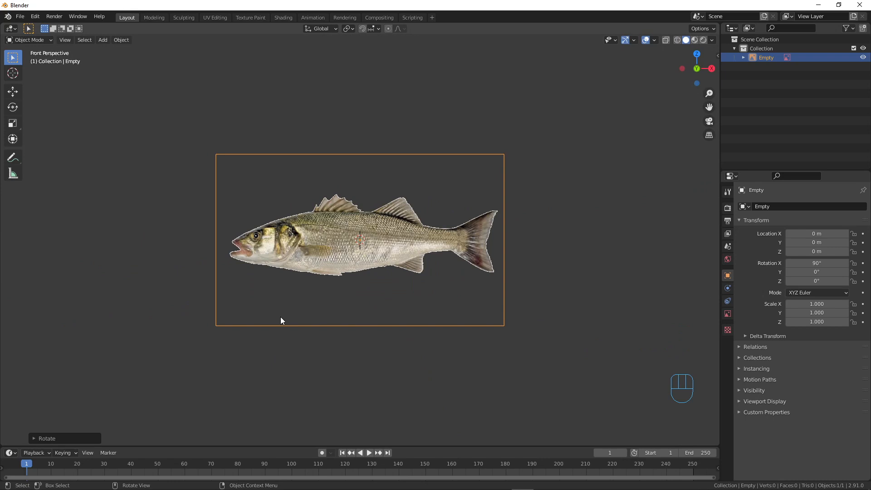
key(KP_5)
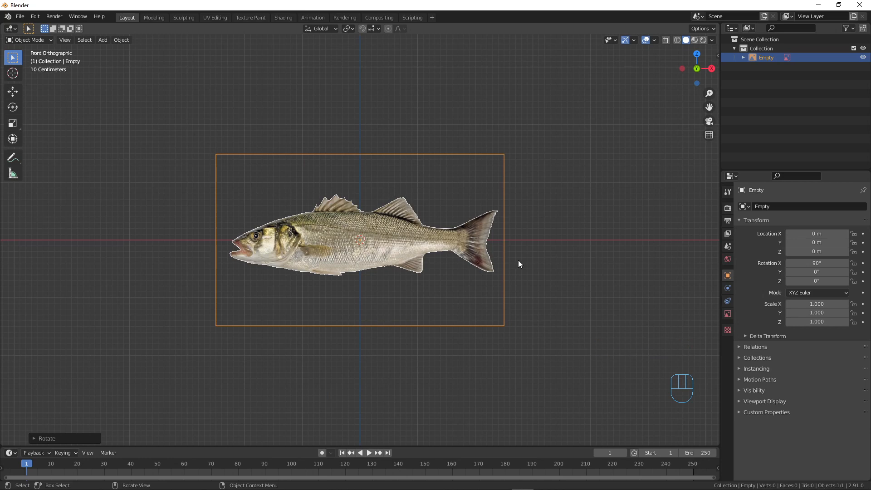
scroll(447, 279, up, 2)
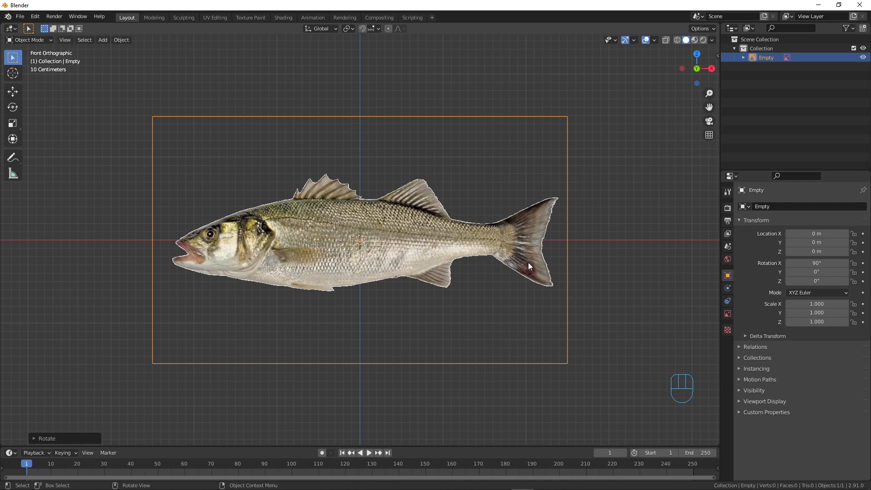
scroll(523, 252, down, 3)
scroll(514, 253, up, 1)
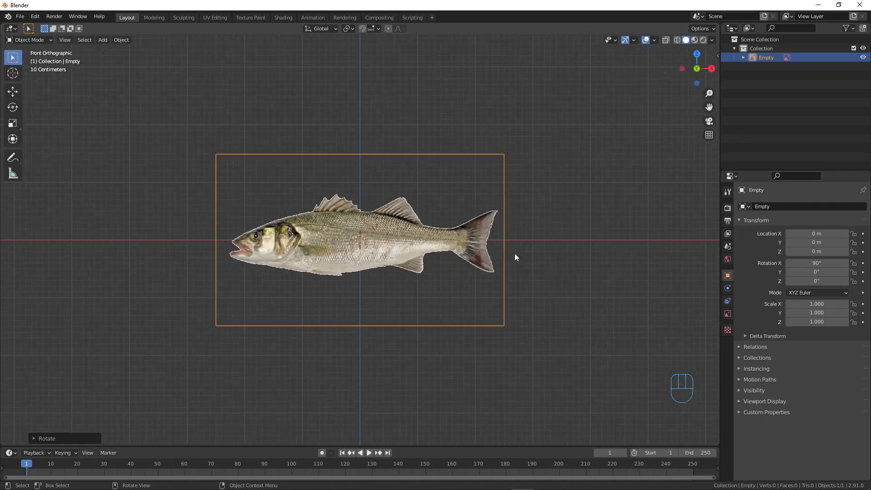
Enable transparency on the fish image and lower its opacity to about 0.369.
click(728, 314)
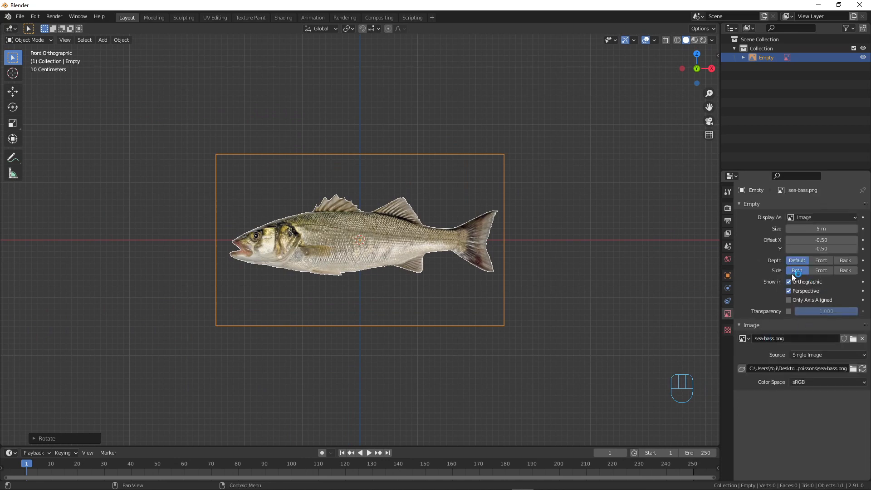
click(789, 311)
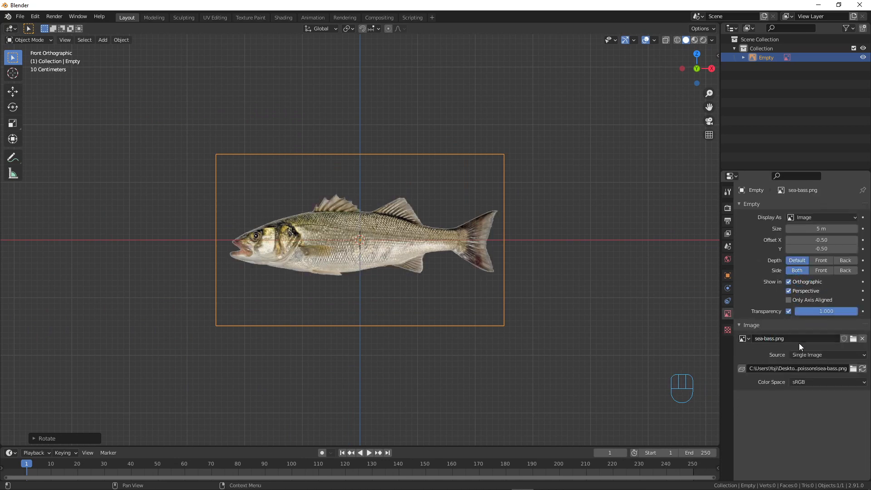
drag(823, 309, 792, 309)
scroll(309, 270, down, 3)
scroll(308, 270, up, 5)
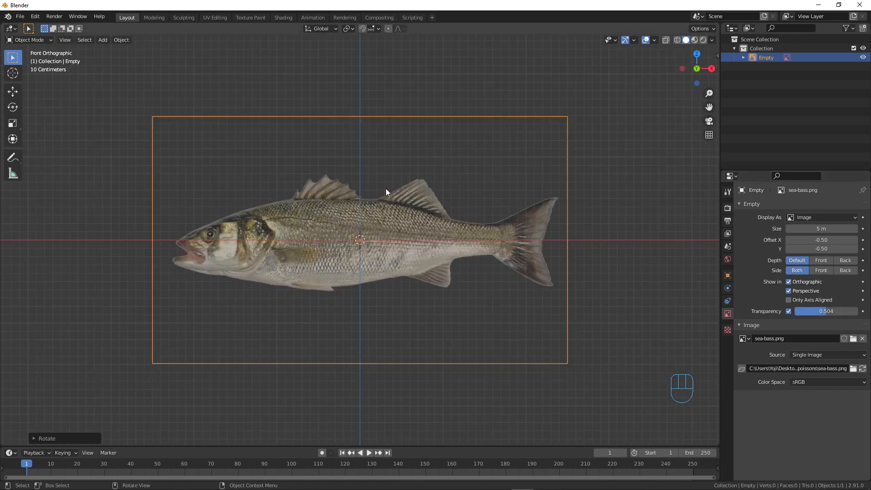
scroll(513, 228, up, 4)
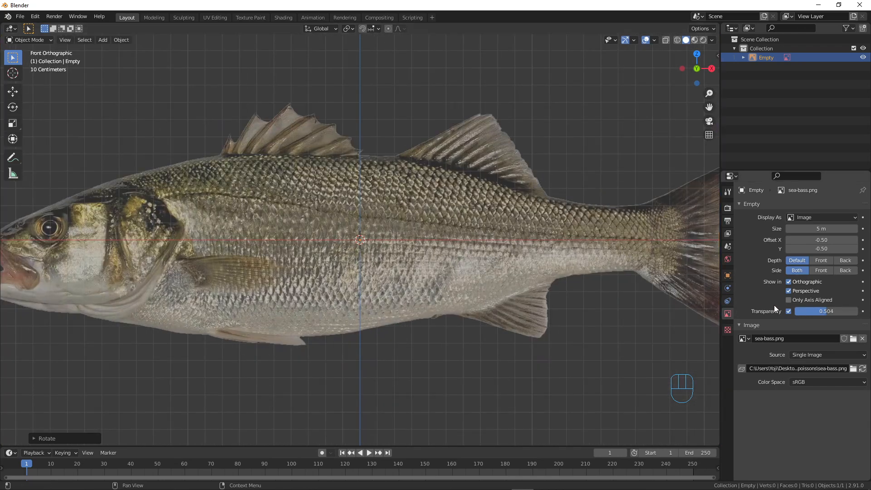
drag(826, 312, 819, 311)
scroll(292, 281, down, 4)
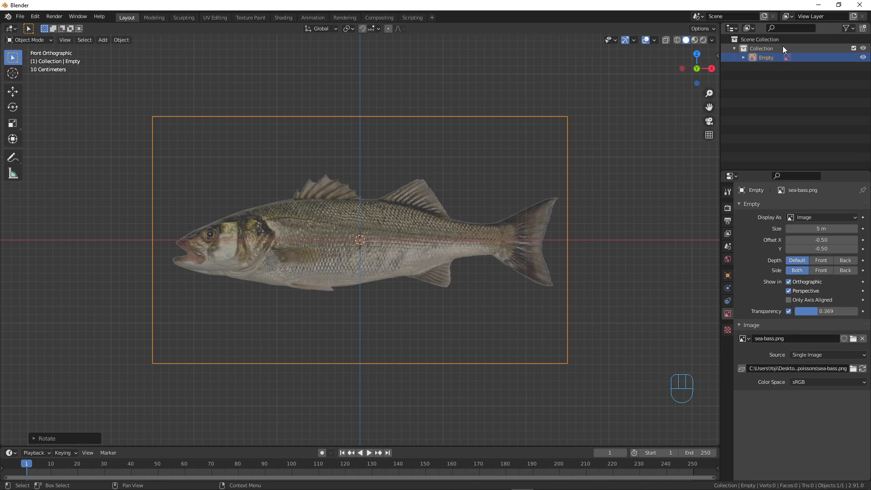
Show the Selectable and Disable in Renders toggles in the Outliner, and make the fish image unselectable.
click(847, 28)
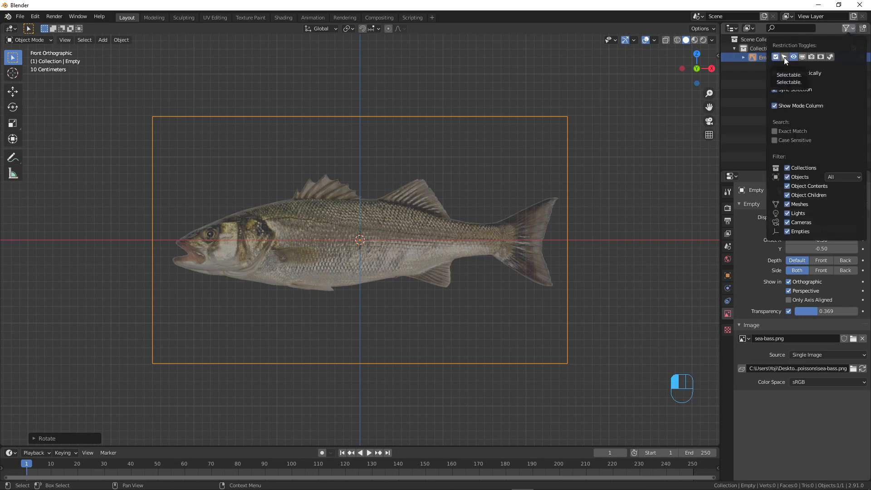
click(785, 58)
click(810, 57)
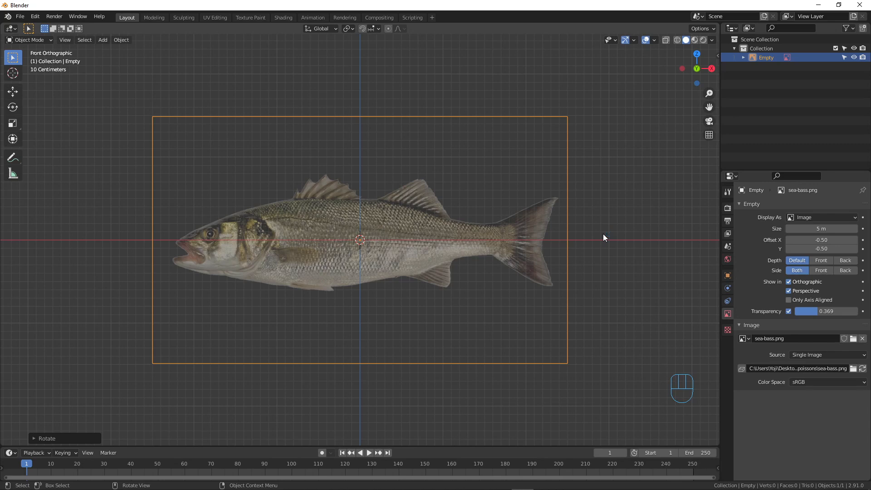
click(843, 58)
Rename the fish image empty as reference.
double_click(767, 57)
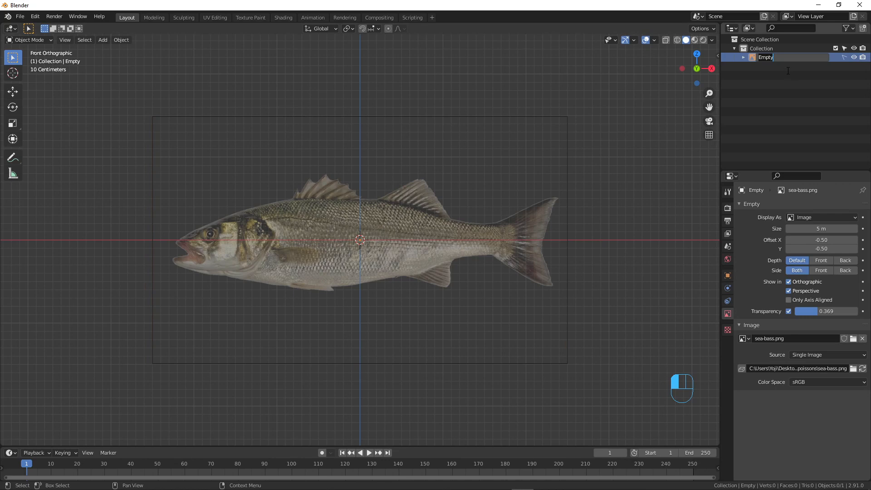
text(references)
key(BackSpace)
key(Return)
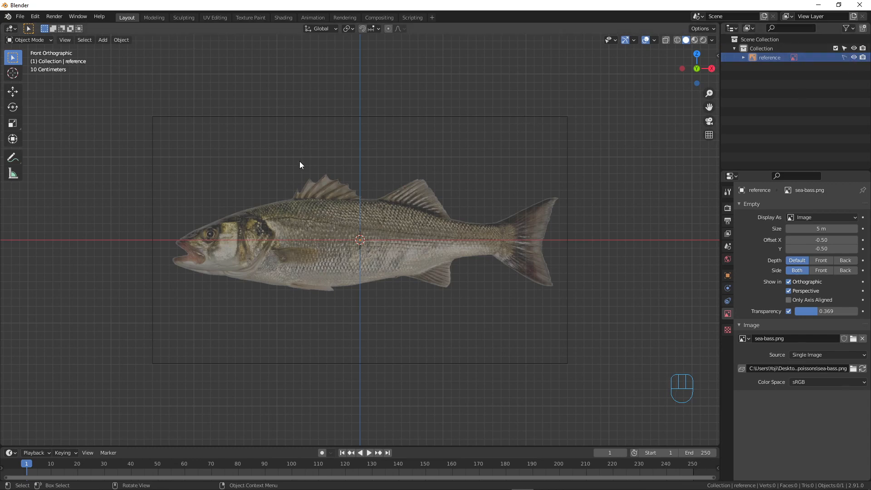
Turn off the display of the reference image in perspective views.
scroll(550, 181, down, 4)
scroll(496, 149, up, 3)
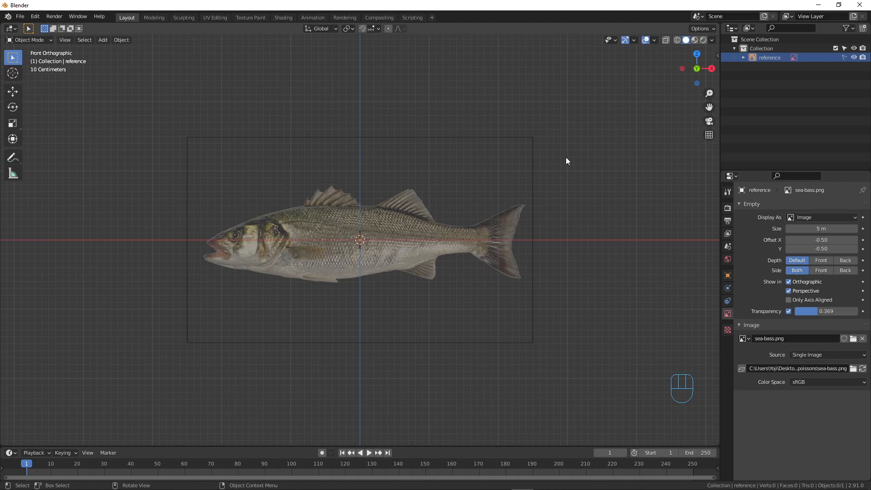
click(790, 291)
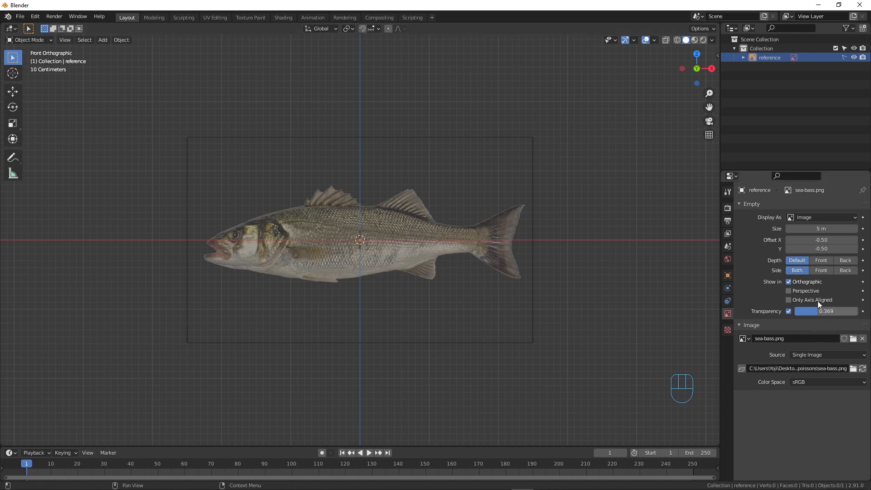
Limit the reference image's display to axis-aligned views, and compare an angled view with the front view.
click(789, 300)
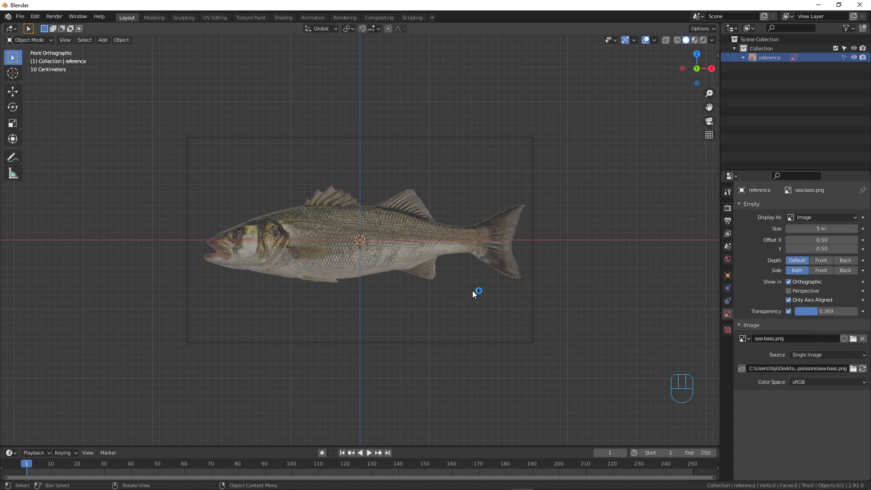
middle_drag(469, 247, 423, 250)
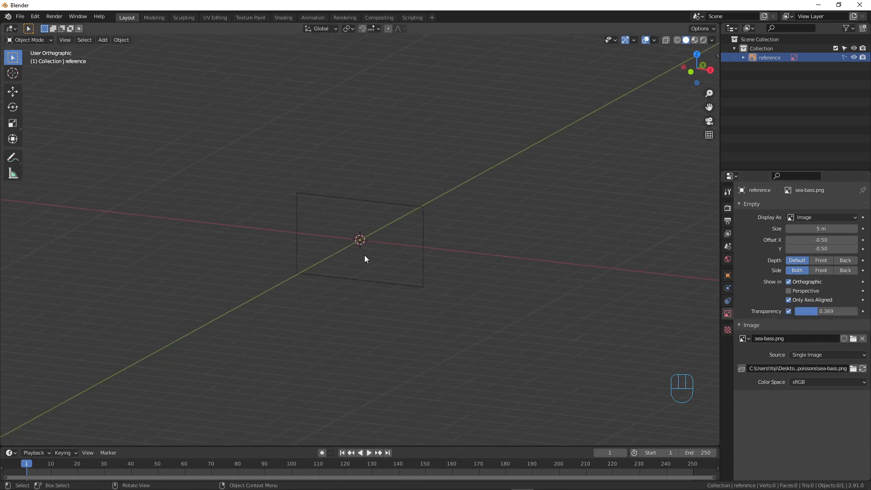
middle_drag(365, 259, 406, 269)
scroll(424, 269, up, 3)
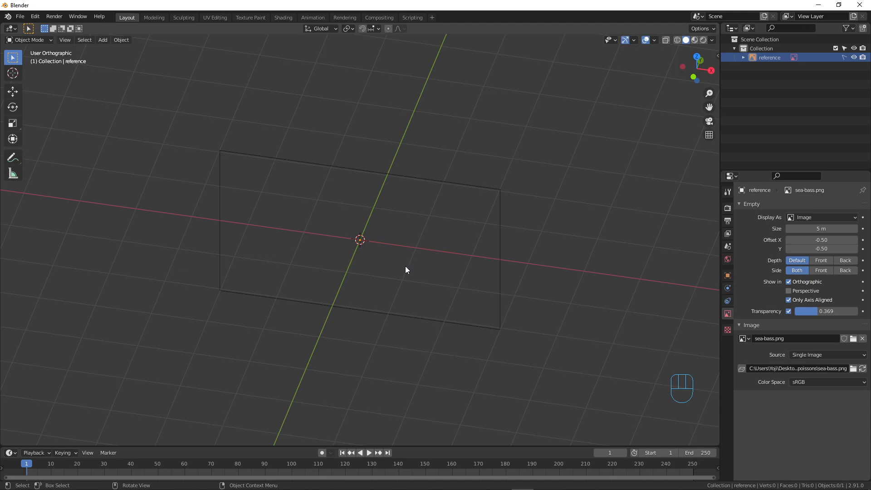
key(KP_1)
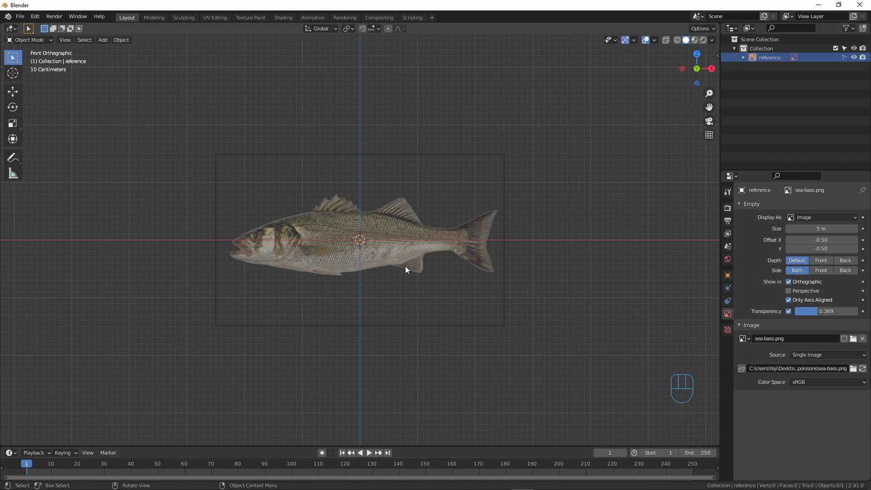
Rotate the reference image 90° about the global Z axis so it faces the right view, and make it unselectable again.
click(844, 57)
click(396, 154)
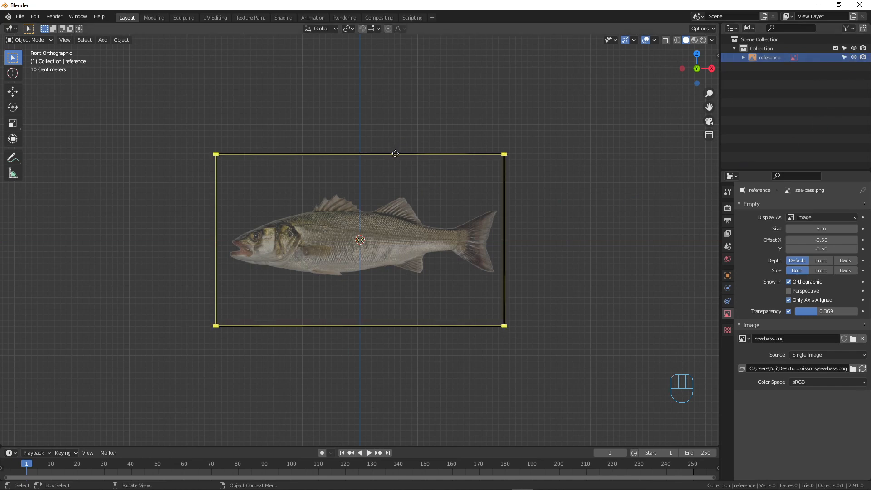
click(396, 154)
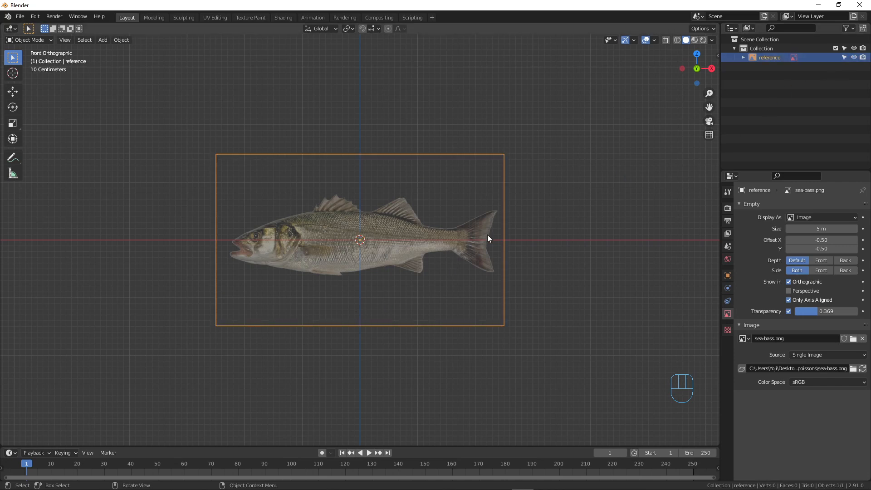
text(rz90)
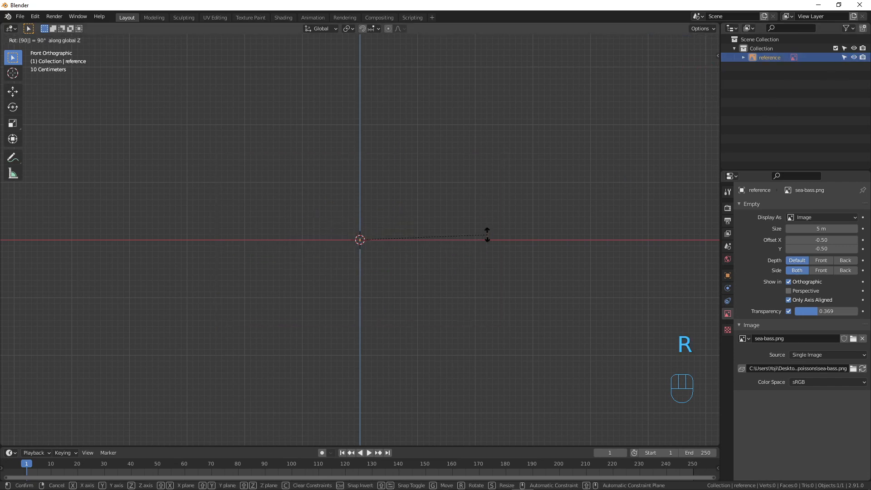
click(488, 235)
middle_drag(487, 235, 394, 263)
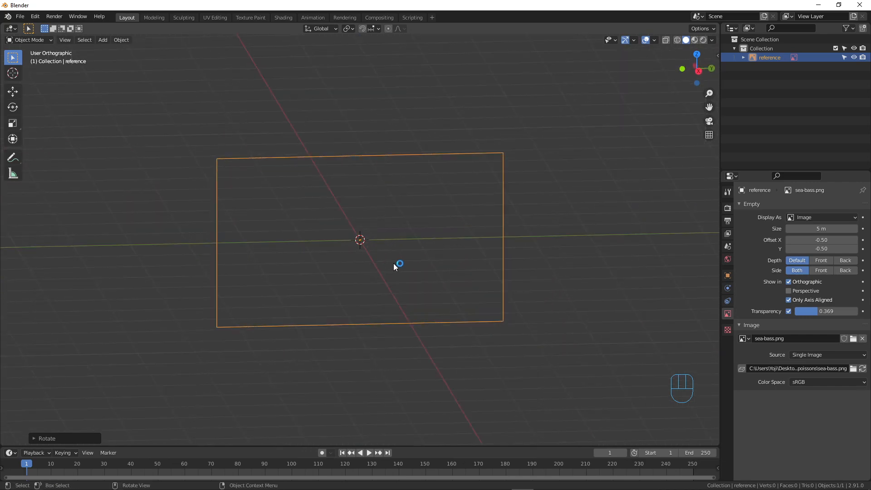
key(KP_3)
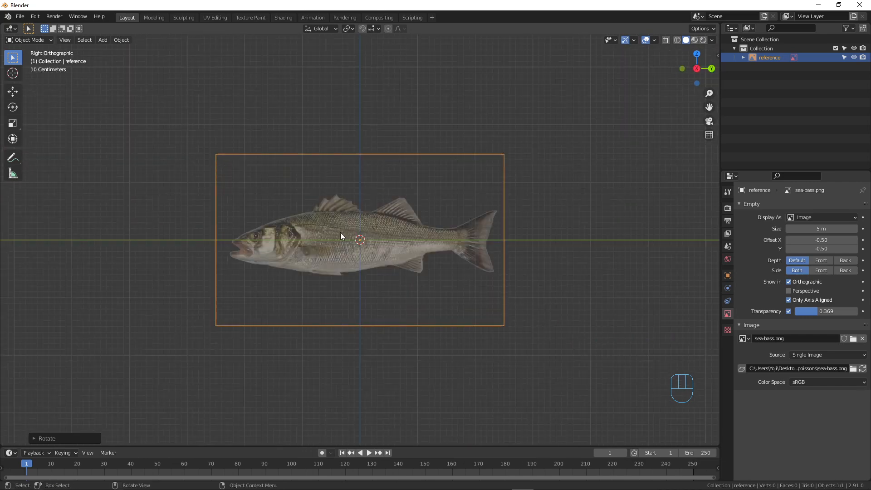
click(845, 57)
scroll(342, 277, down, 5)
scroll(341, 277, up, 5)
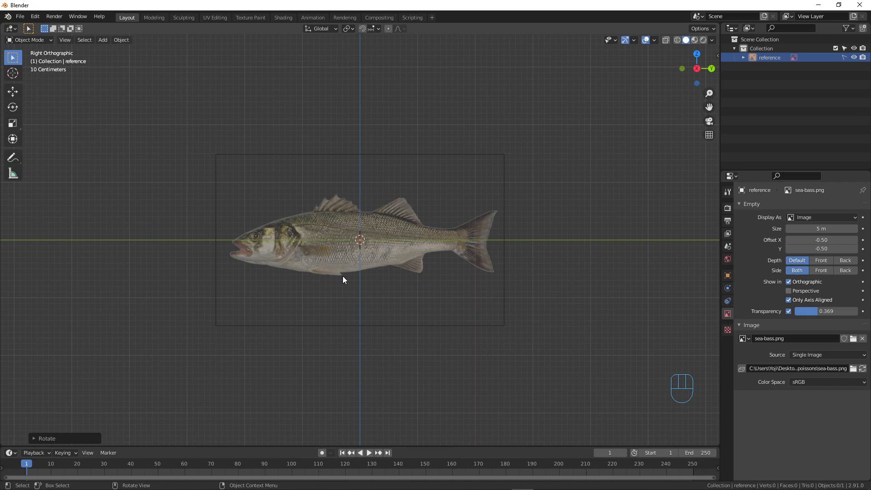
Add a circle mesh with 16 vertices at the origin.
key(shift+a)
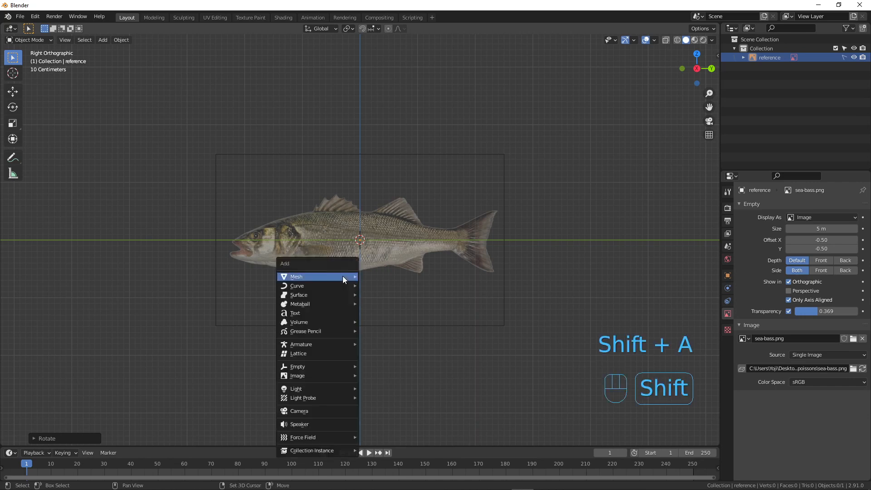
mouse_move(342, 277)
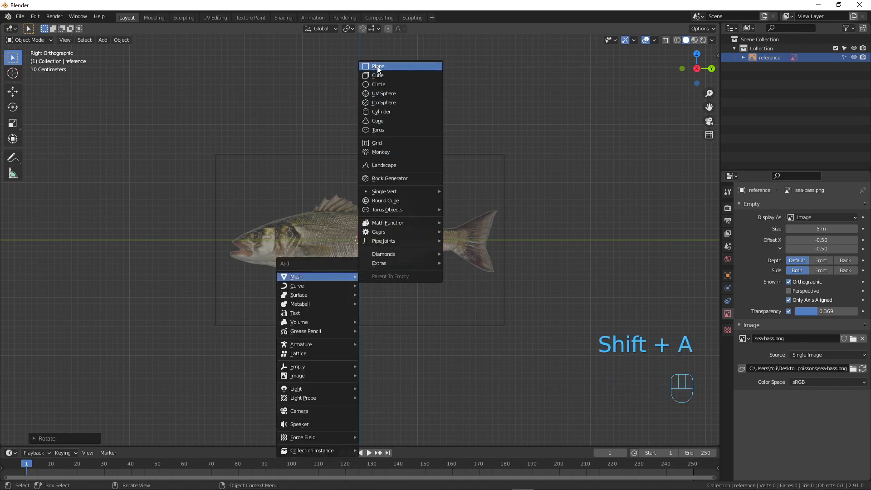
click(385, 84)
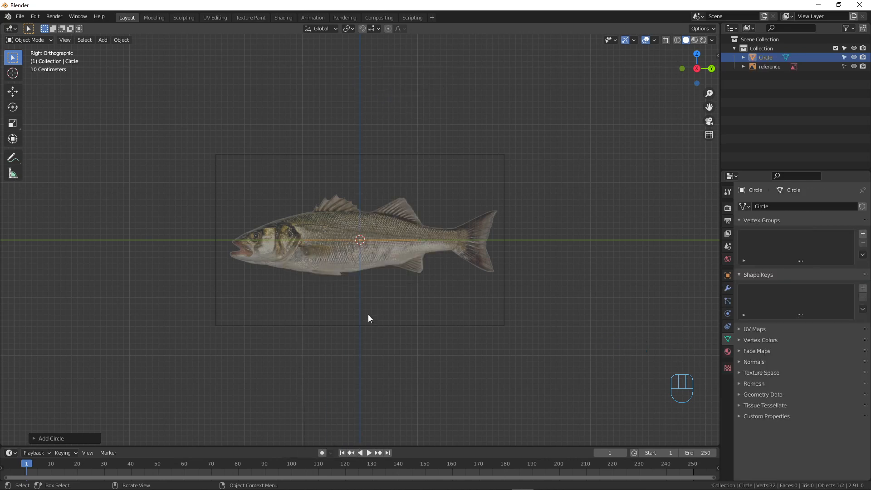
click(31, 437)
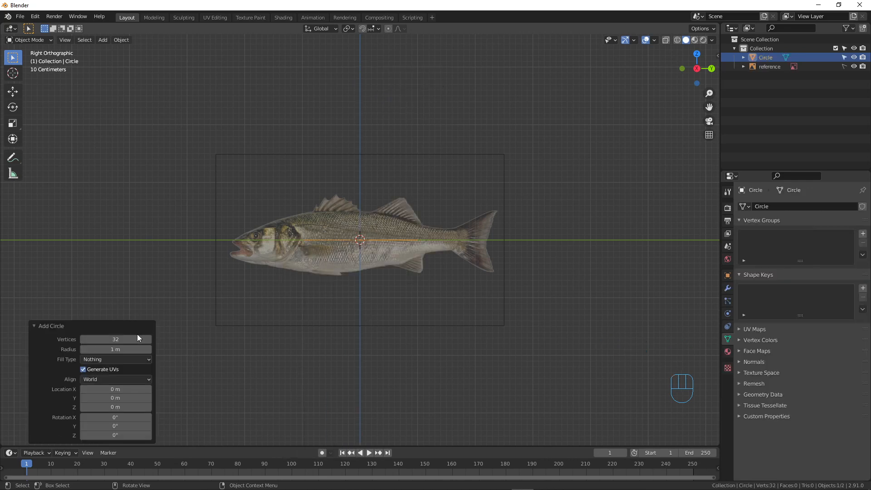
click(115, 339)
text(16)
click(300, 312)
click(34, 325)
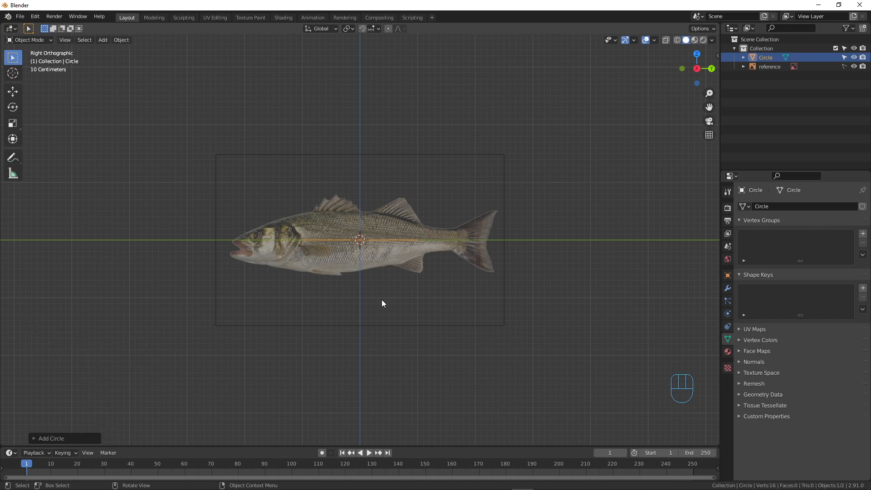
Rotate all of the circle's vertices 90° about the global Y axis in Edit Mode.
key(r)
click(402, 280)
key(Tab)
text(r)
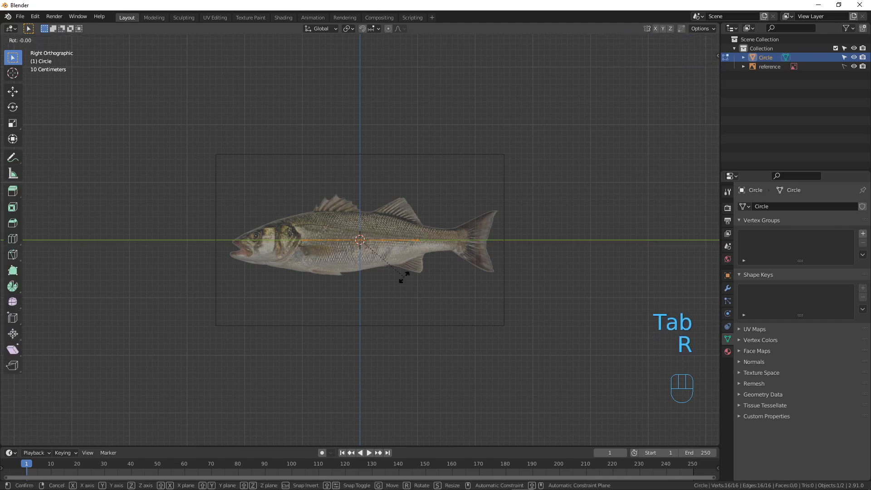
text(90)
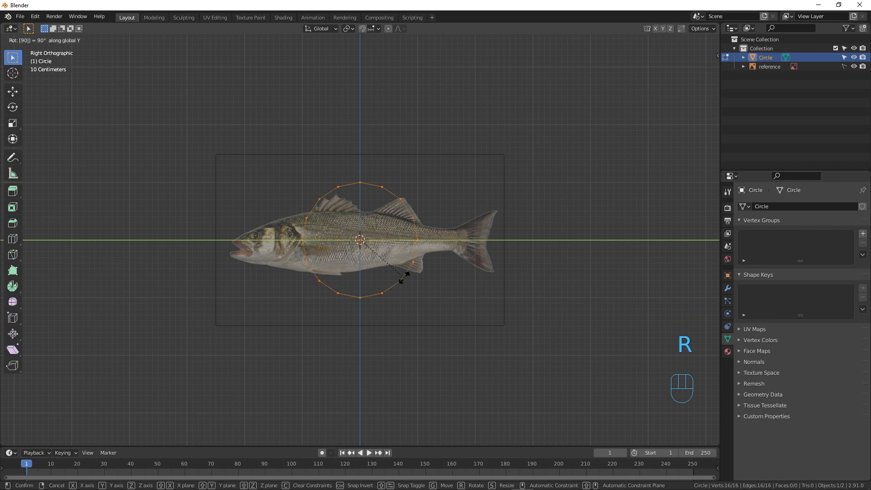
click(404, 279)
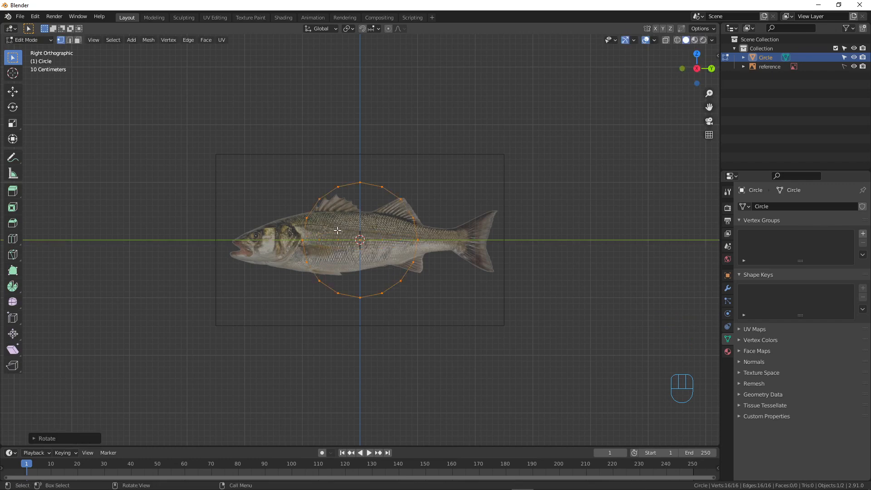
Rotate the circle's vertices 90° about the global Z axis so the ring stands across the fish's length.
scroll(397, 273, up, 1)
scroll(397, 272, down, 1)
text(r)
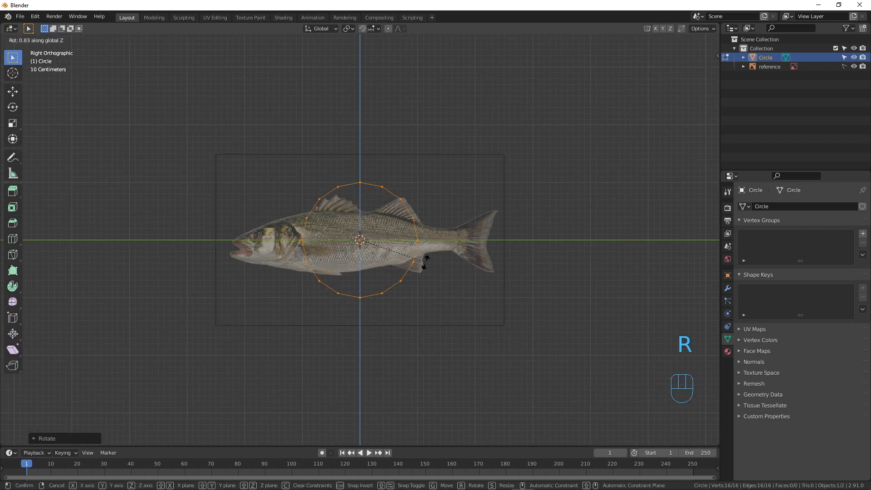
text(z90)
click(425, 262)
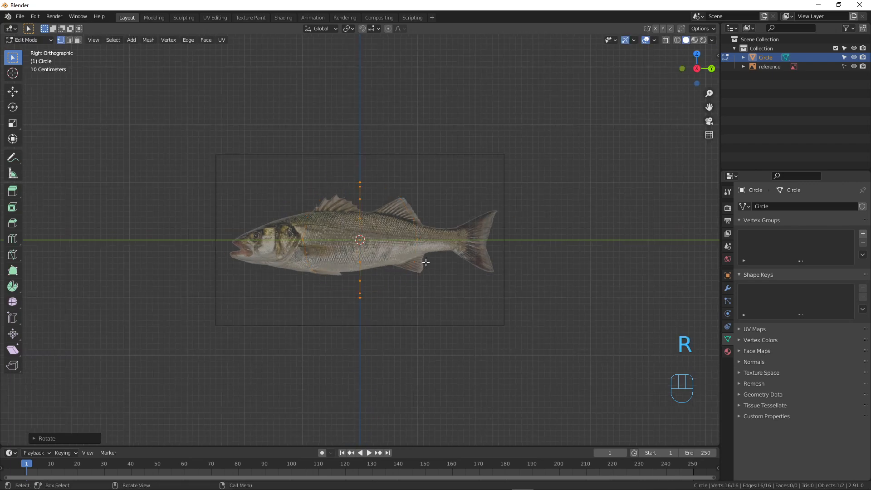
middle_drag(376, 226, 410, 229)
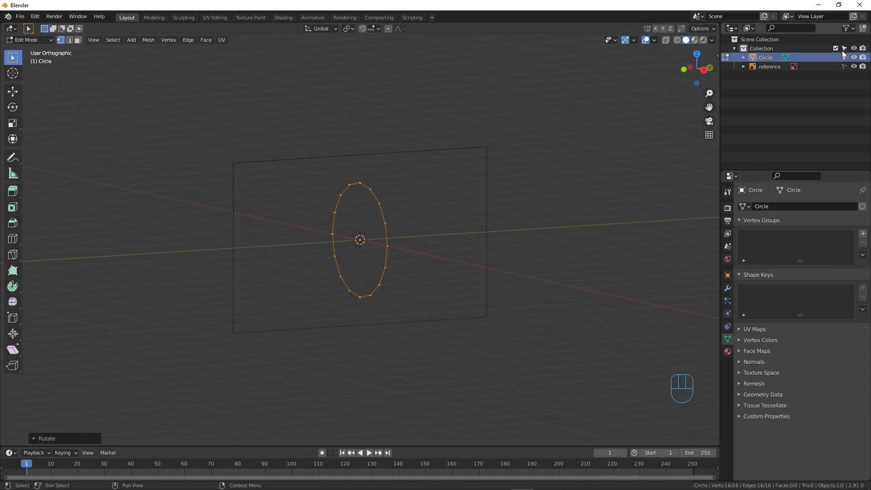
Make the reference image selectable, and turn off its Only Axis Aligned display option in Object Mode.
click(769, 67)
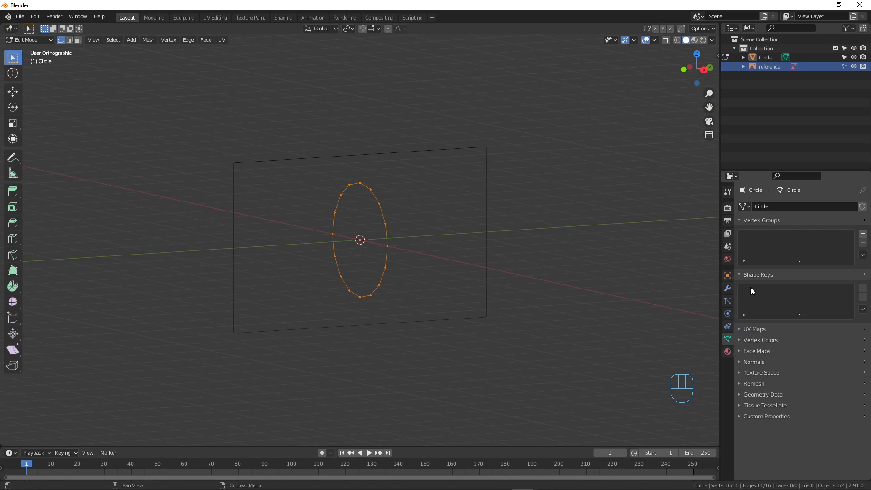
click(844, 66)
click(816, 66)
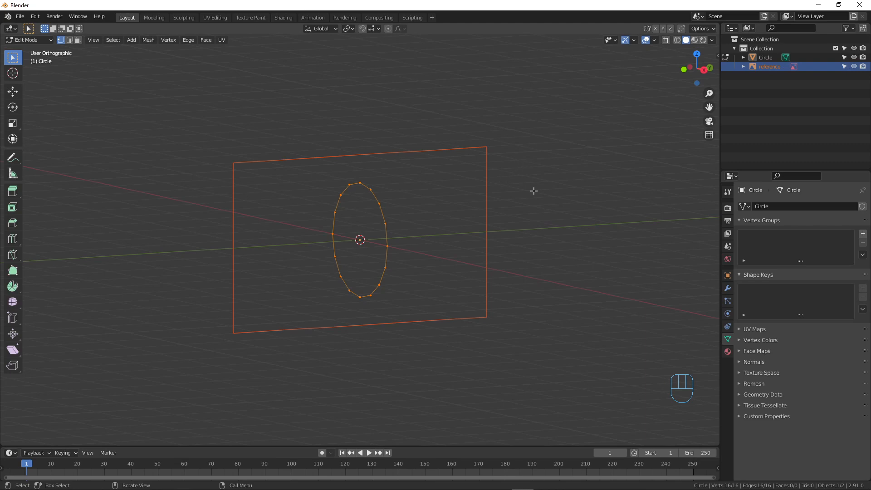
key(Tab)
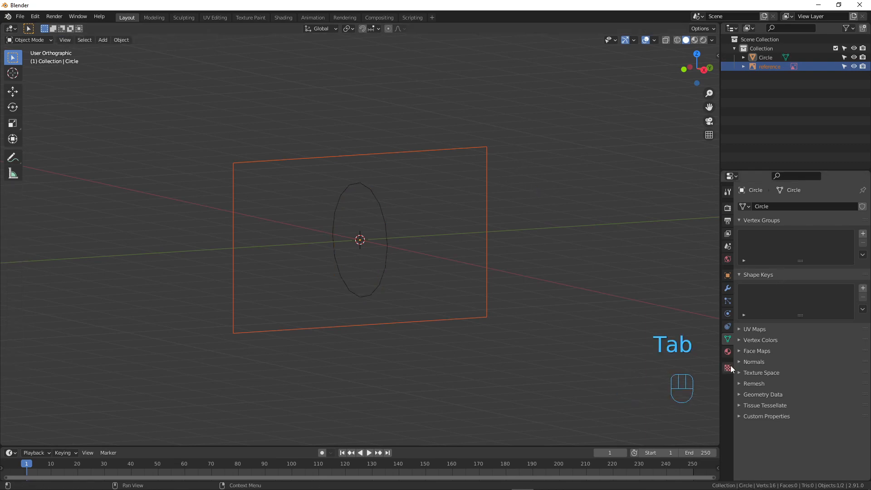
click(481, 147)
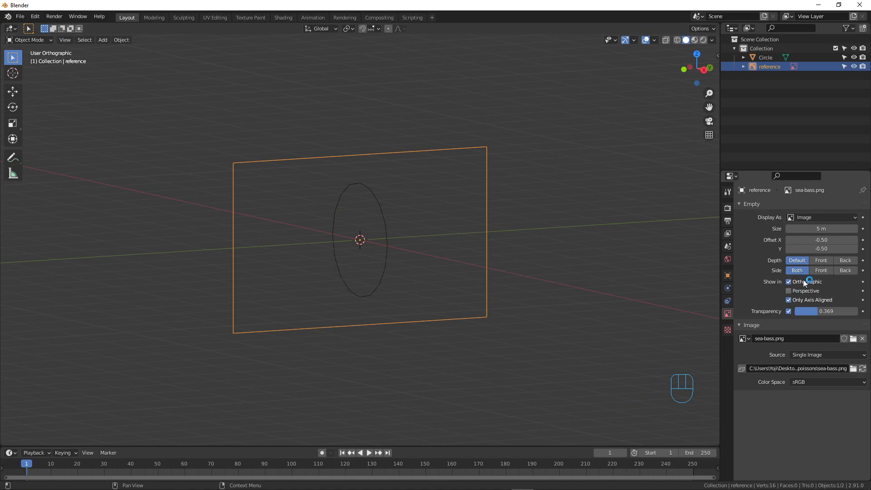
click(789, 300)
mouse_move(474, 227)
middle_down()
mouse_move(436, 229)
mouse_move(520, 230)
mouse_move(395, 227)
mouse_move(525, 227)
mouse_move(458, 223)
middle_up()
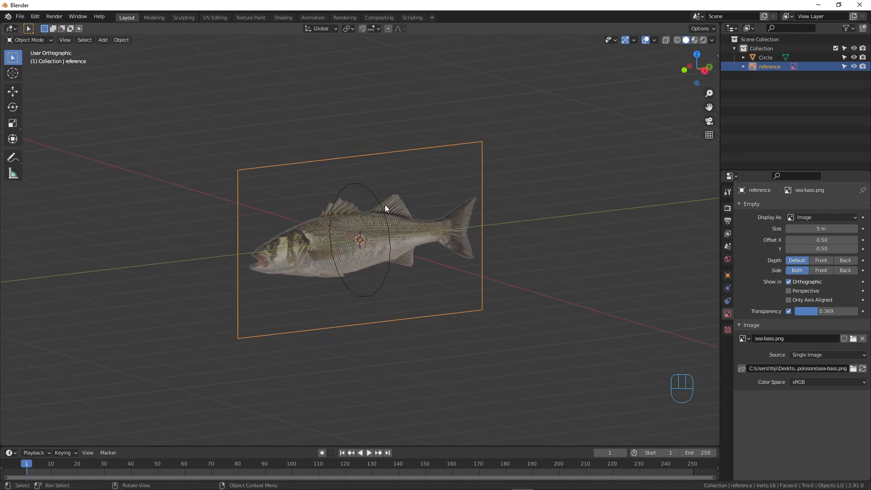
Move the circle's vertices in Edit Mode about 1.31 m along negative Y in the right view, to the fish's gill area.
click(382, 205)
scroll(508, 253, up, 2)
middle_drag(507, 252, 426, 193)
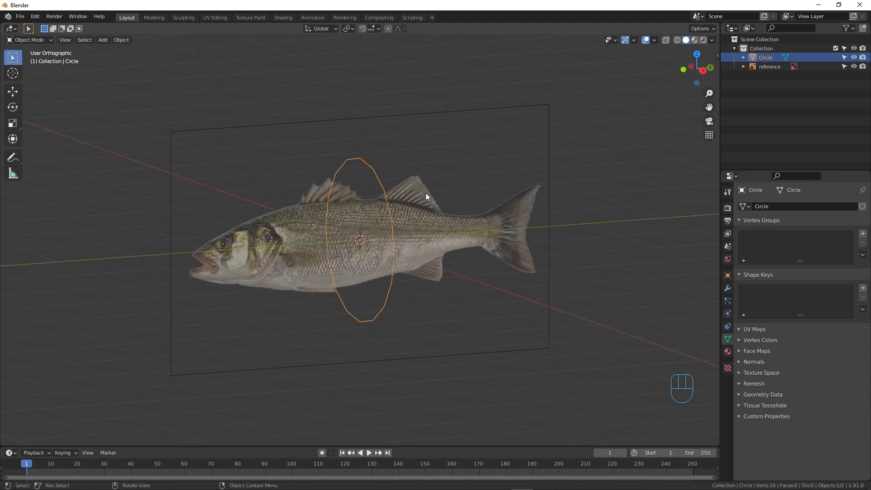
key(Tab)
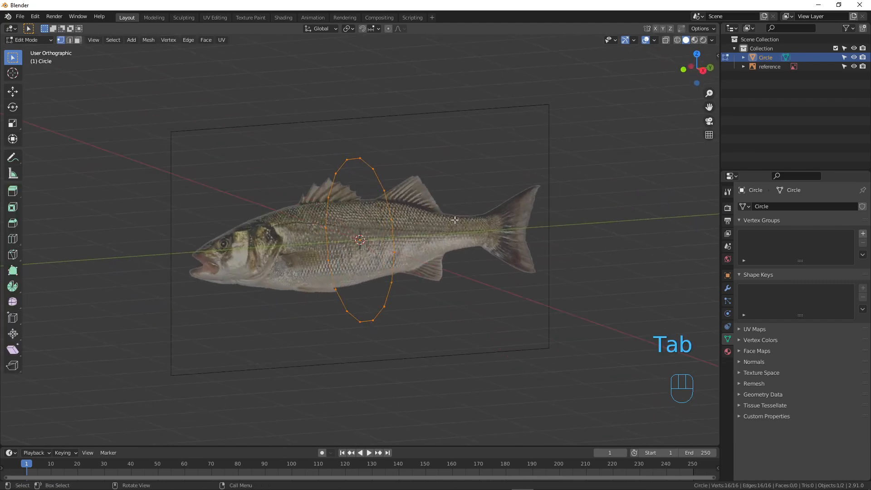
key(KP_3)
scroll(456, 220, up, 3)
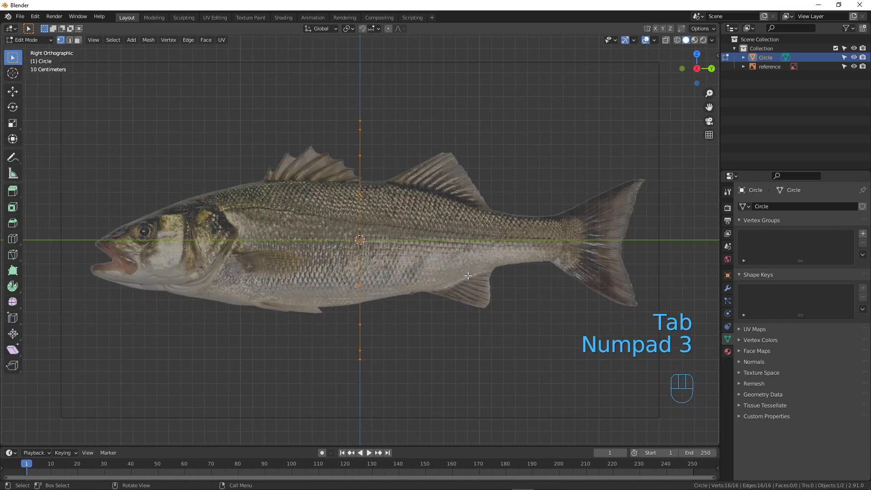
scroll(455, 254, down, 1)
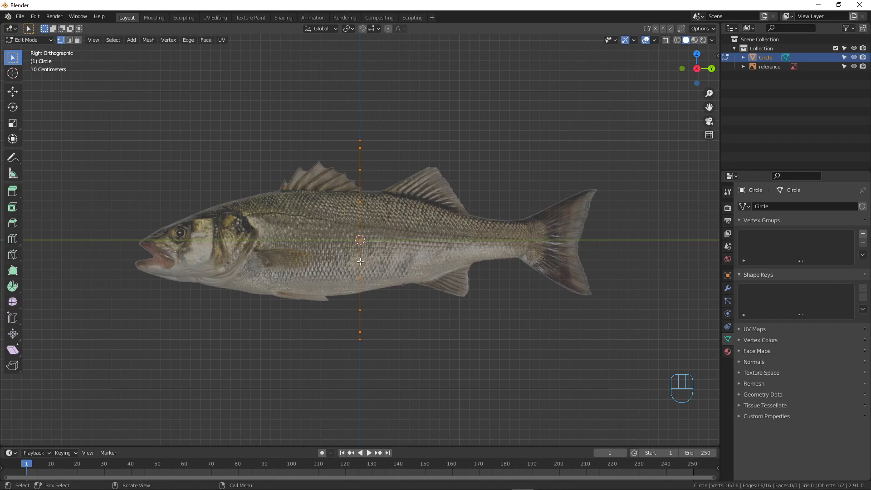
scroll(360, 265, up, 1)
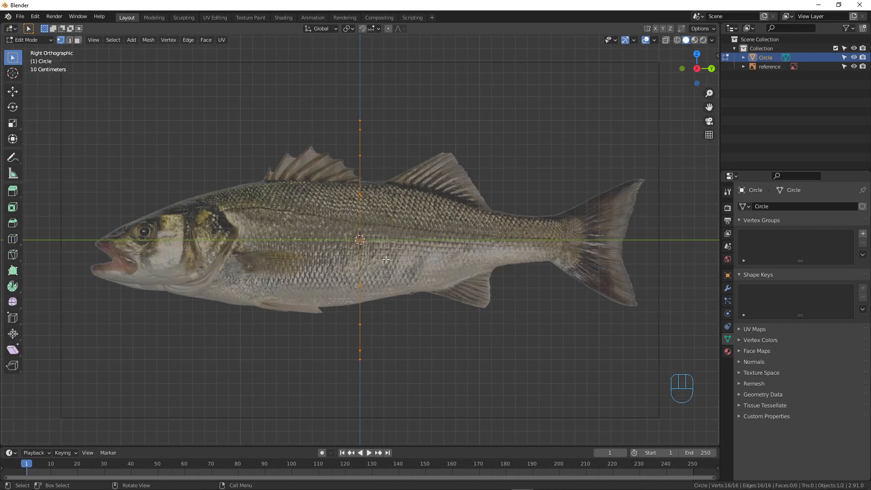
key(g)
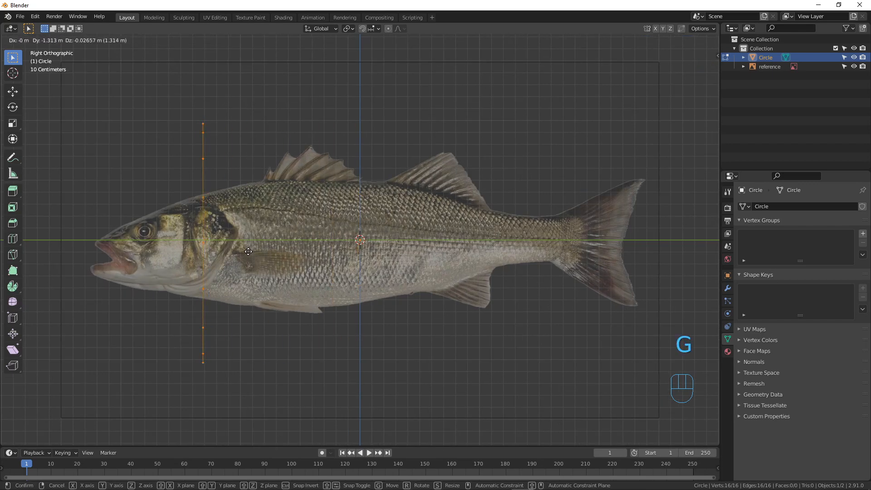
click(249, 251)
Scale the circle's vertices down and shift them slightly lower so the ring spans the fish from back to belly at the gills.
key(s)
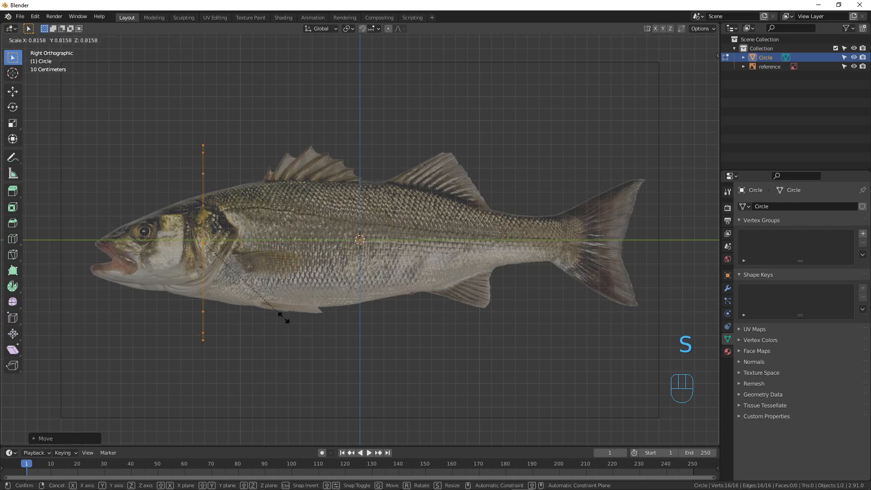
click(252, 278)
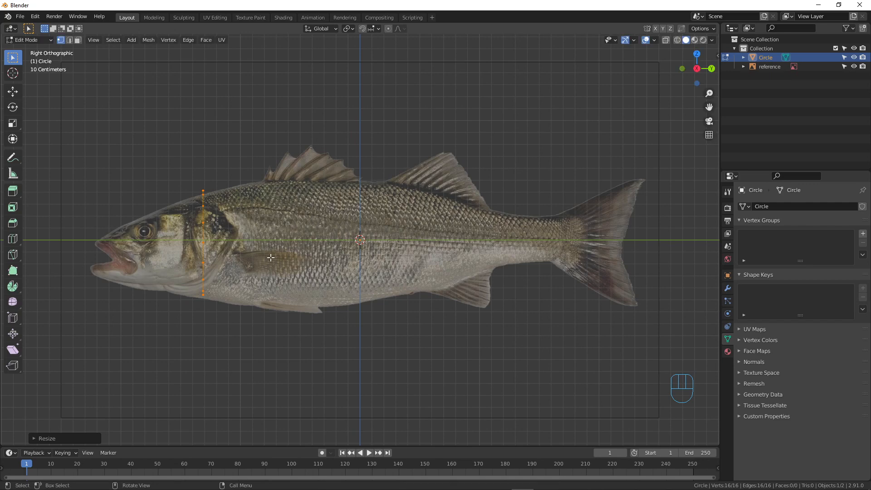
key(g)
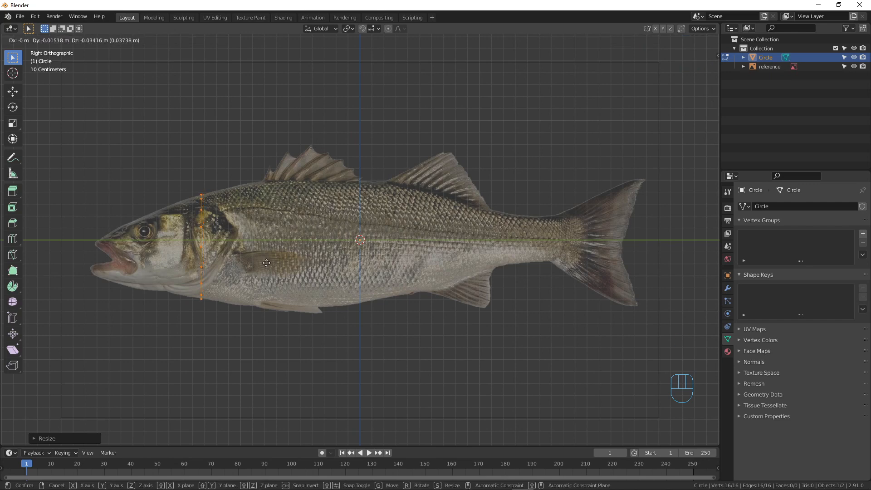
click(267, 265)
key(s)
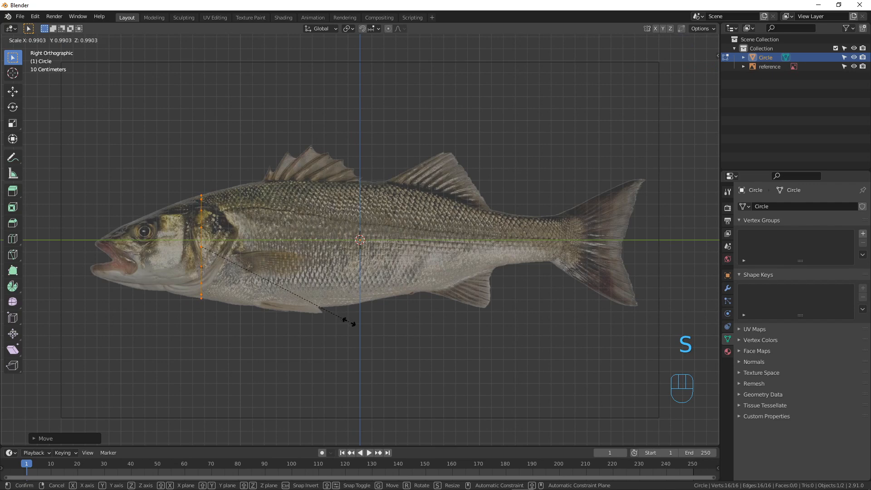
click(349, 323)
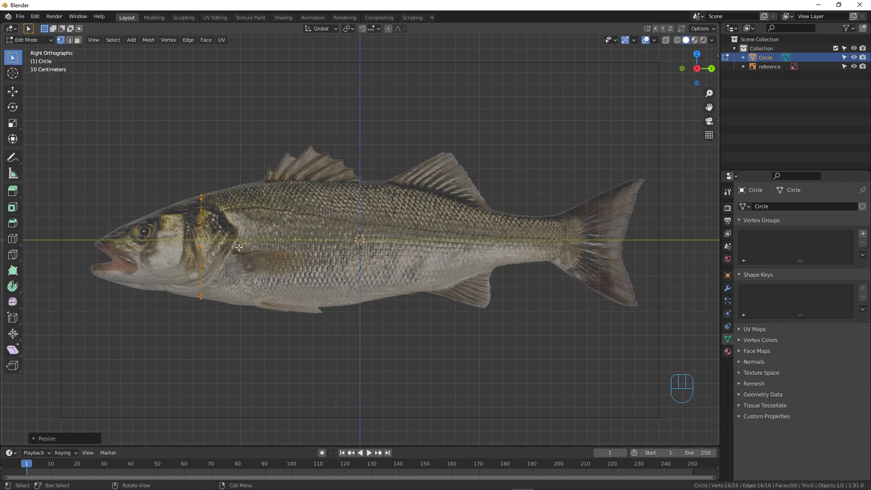
Extrude the ring along the body to the base of the tail fin, and scale and move its end to fit there.
key(e)
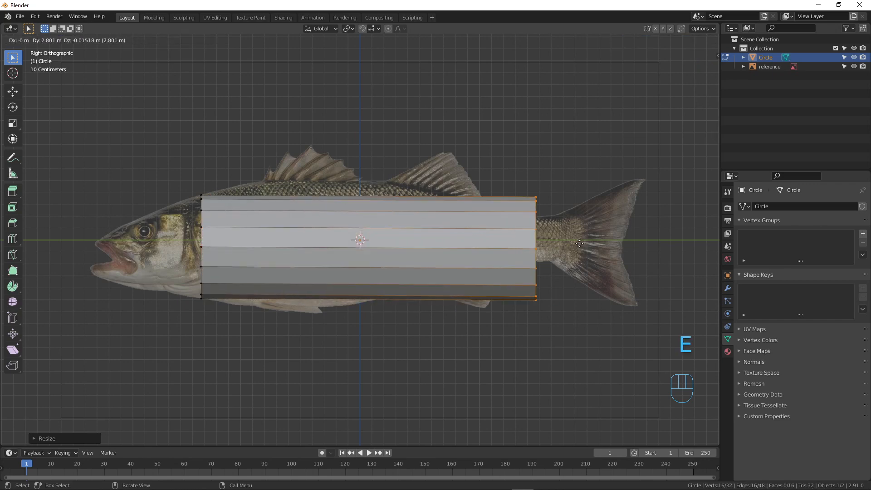
click(582, 249)
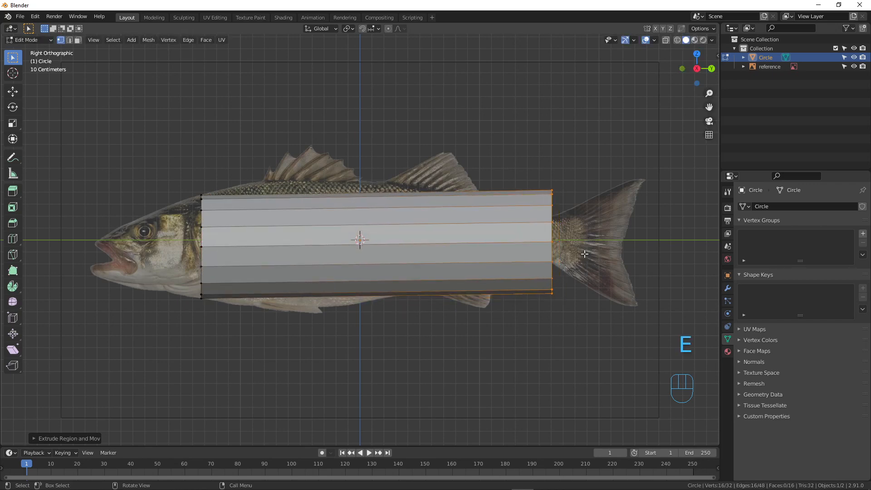
key(s)
click(569, 289)
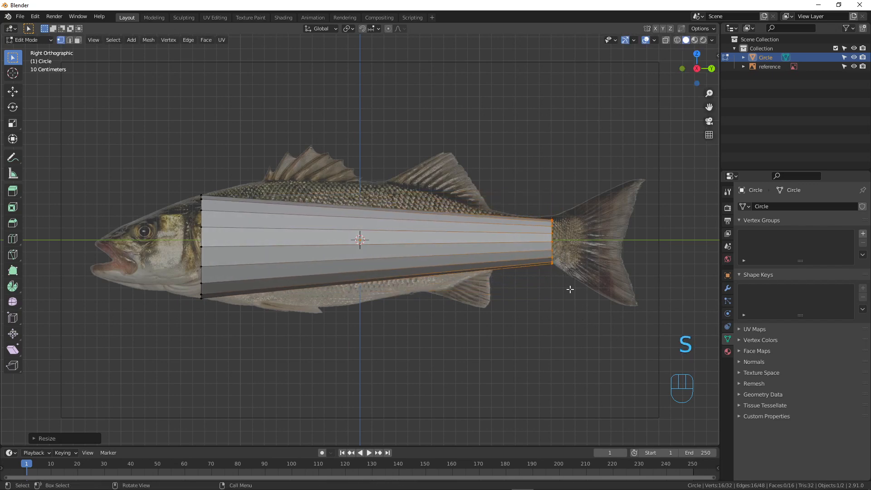
key(g)
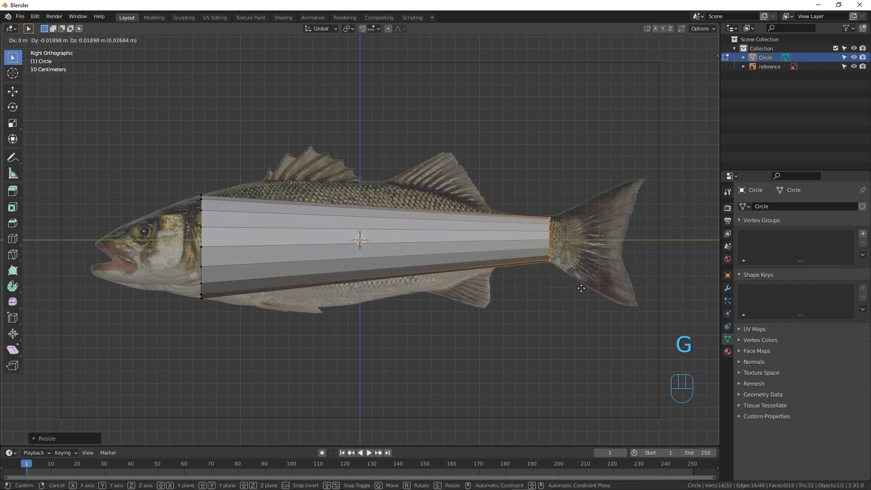
click(582, 287)
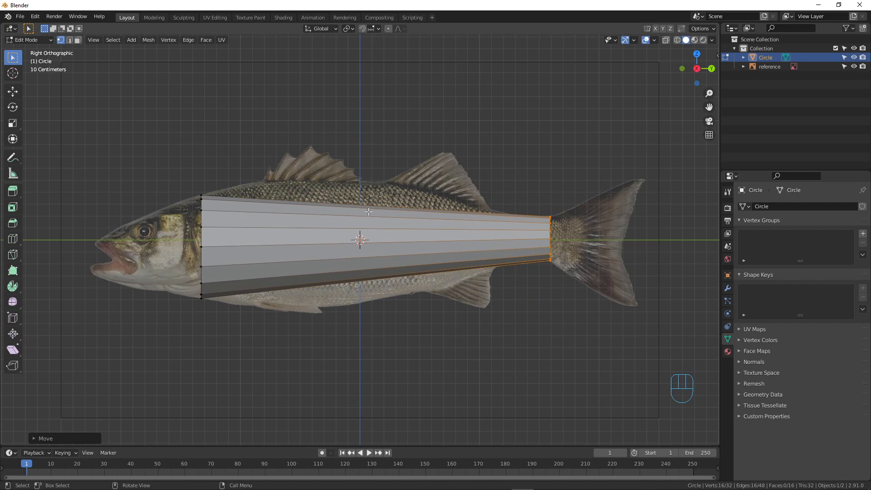
Add 14 evenly spaced loop cuts along the extruded body without sliding them.
key(ctrl+r)
scroll(363, 215, up, 14)
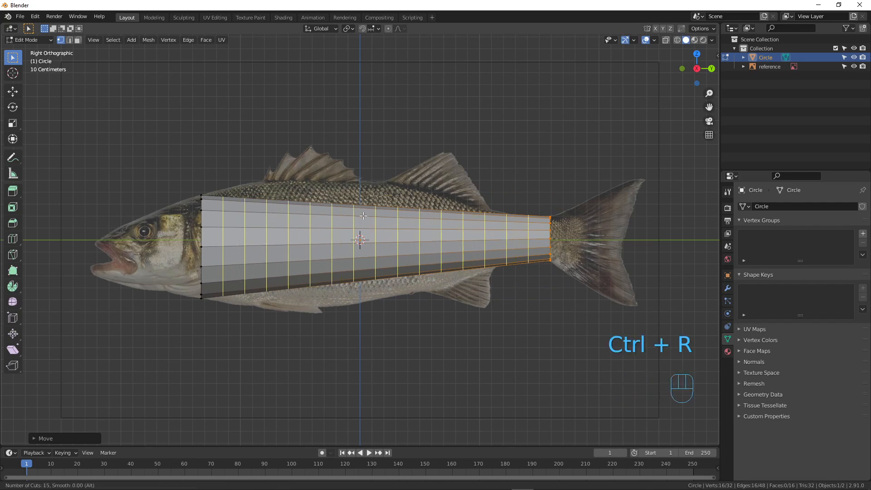
scroll(363, 216, down, 1)
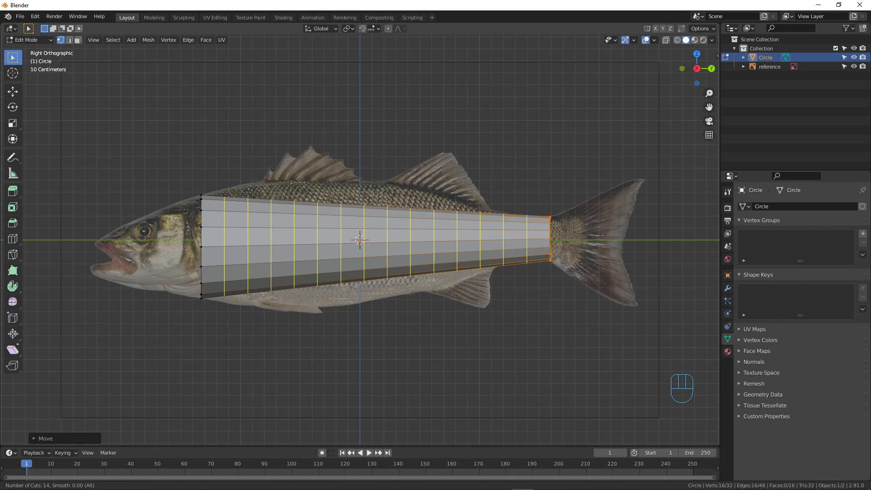
click(363, 216)
right_click(363, 216)
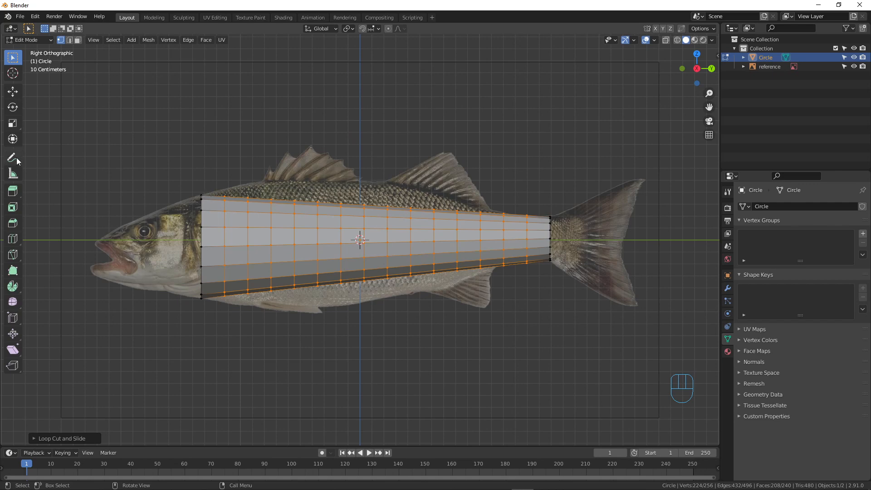
Sketch annotation strokes along the fish's back above the mesh, erase them, and return to the selection tool.
drag(17, 161, 33, 163)
drag(204, 181, 288, 188)
drag(298, 192, 317, 193)
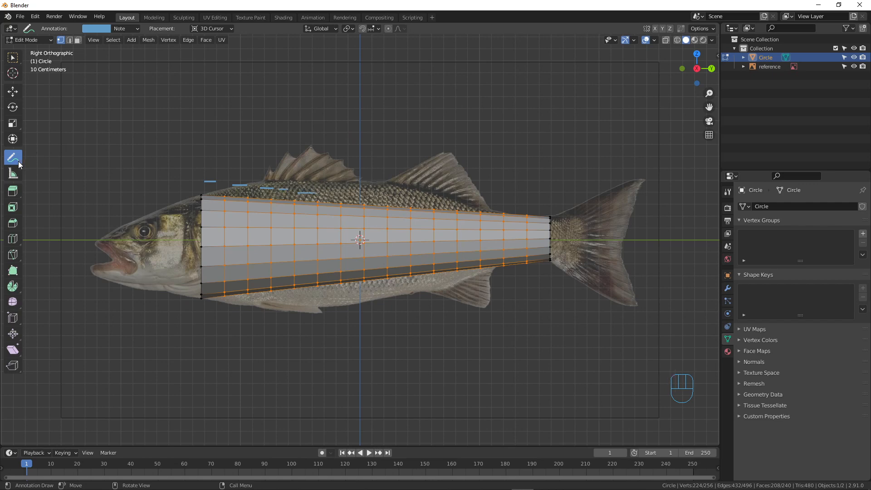
drag(19, 165, 73, 218)
drag(209, 182, 341, 187)
click(13, 59)
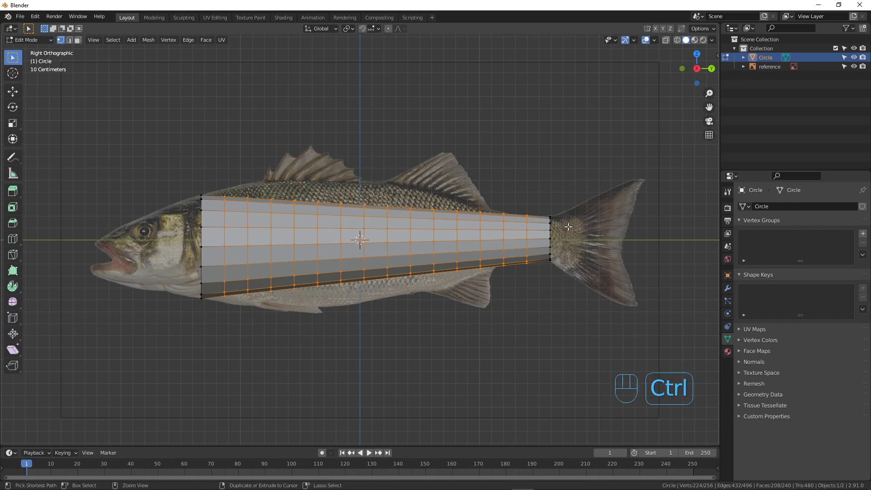
Undo the loop cuts and the full-length body extrusion, back to the single ring at the gills.
key(ctrl+z)
key(ctrl+z)
key(ctrl+z)
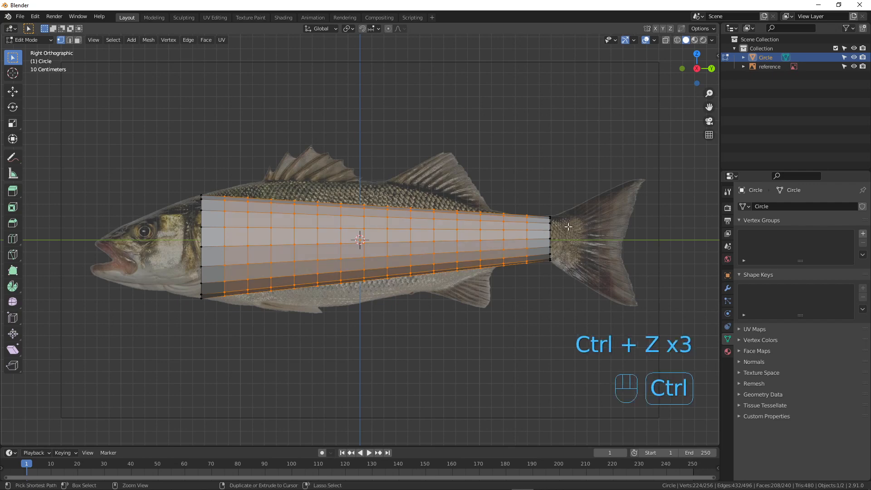
key(ctrl+z)
key(ctrl+z)
key(ctrl+z)
key(ctrl+z)
key(ctrl+z)
key(ctrl+z)
key(ctrl+z)
key(ctrl+z)
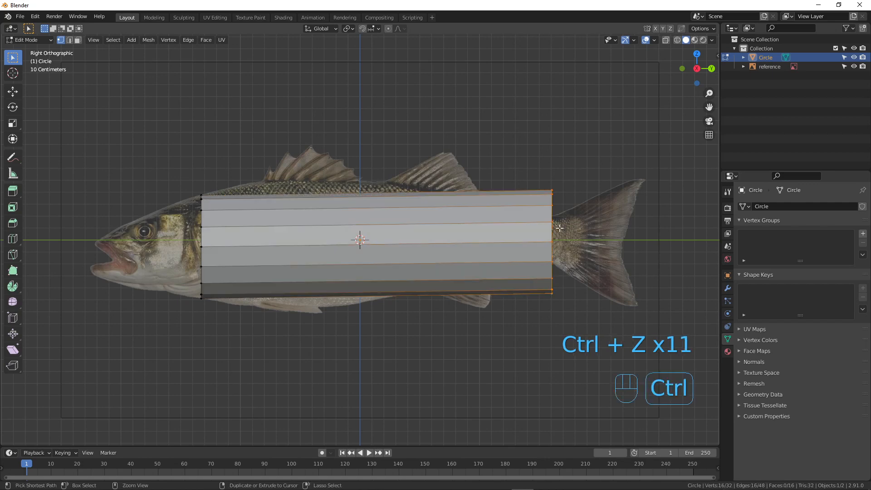
key(ctrl+z)
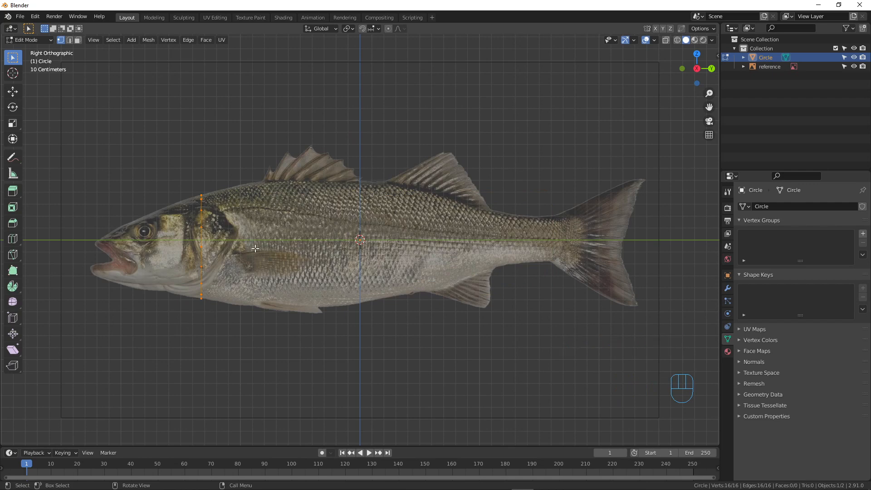
Extrude the ring about 0.21 m toward the tail, scale it by about 1.11, and align it with the body outline.
key(e)
click(284, 246)
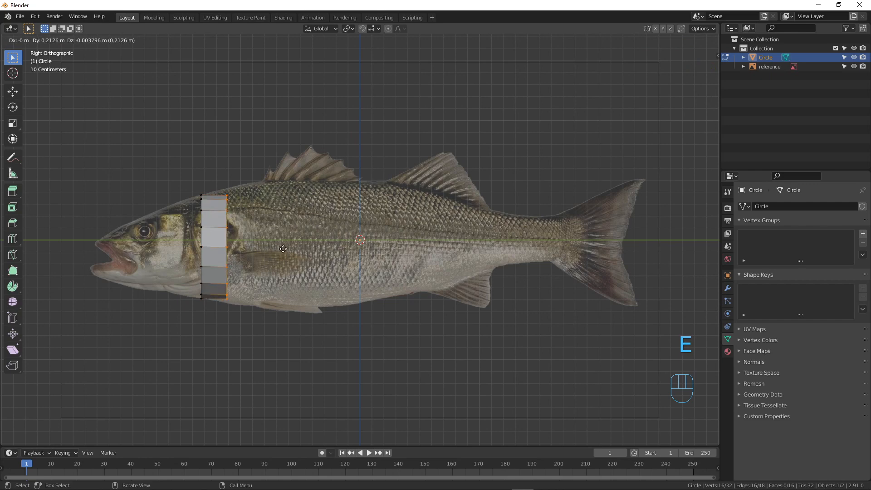
key(s)
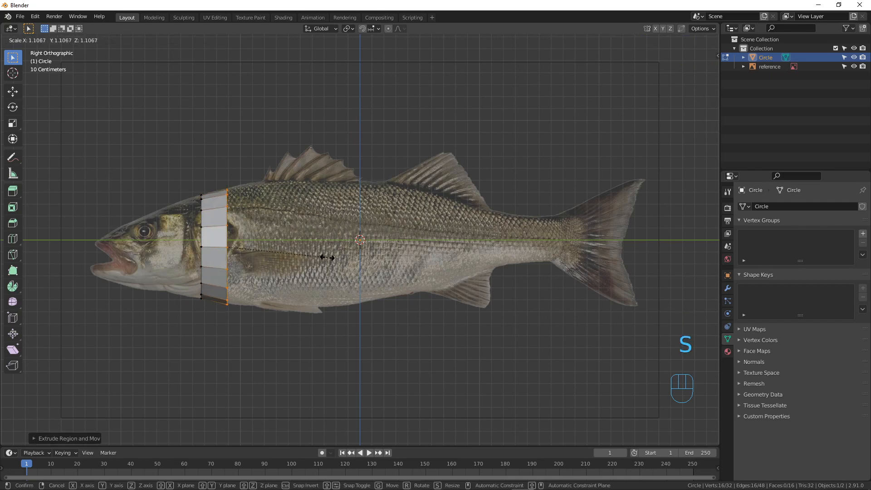
click(326, 257)
key(g)
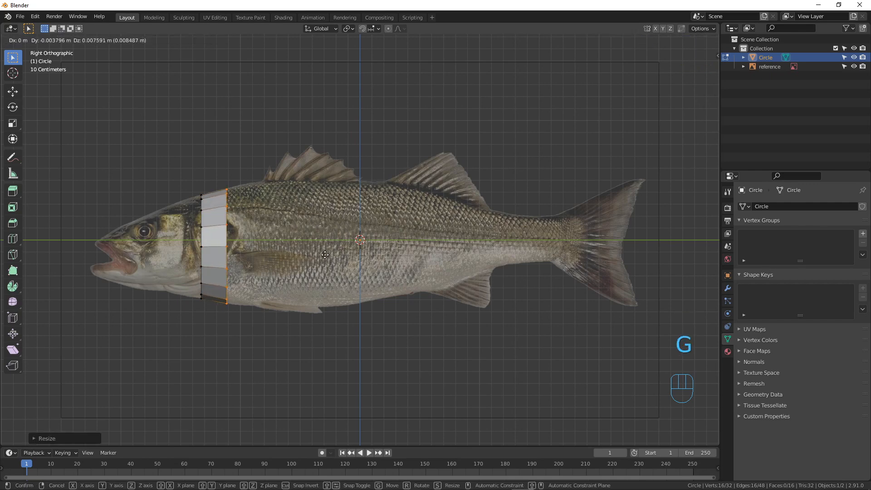
click(309, 255)
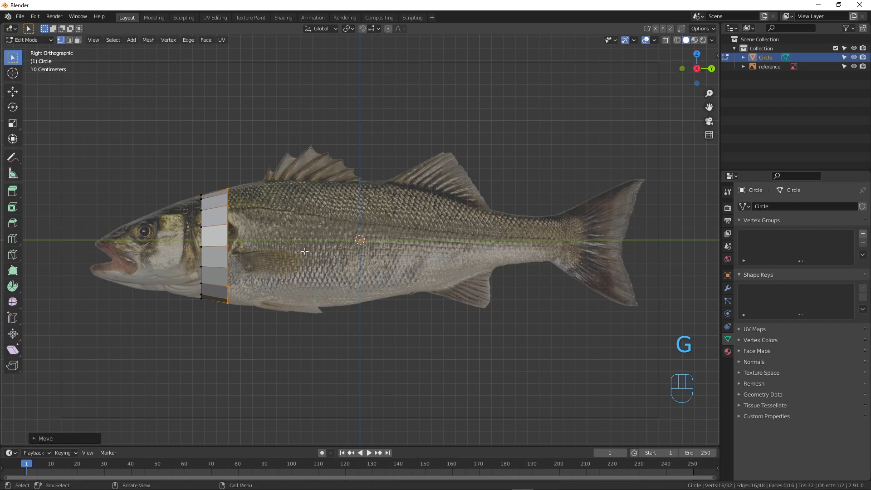
Extrude a second body section about 0.2 m toward the tail and scale its ring by about 1.06.
key(e)
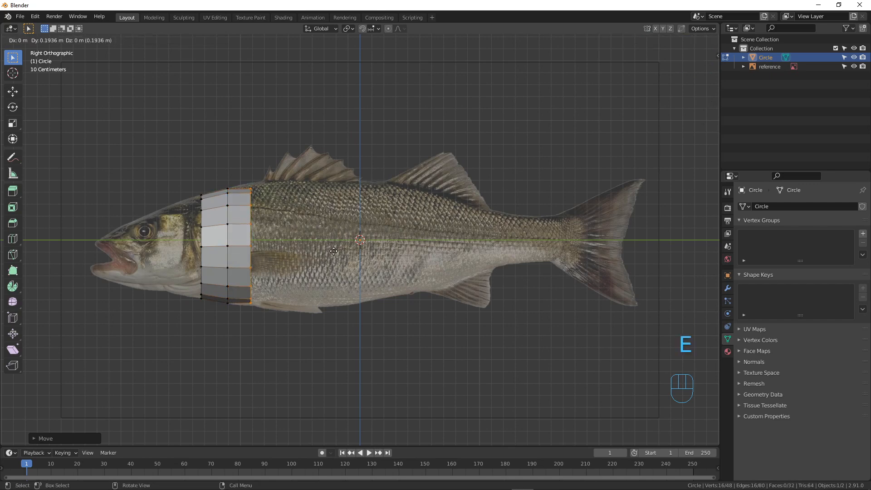
click(335, 251)
key(s)
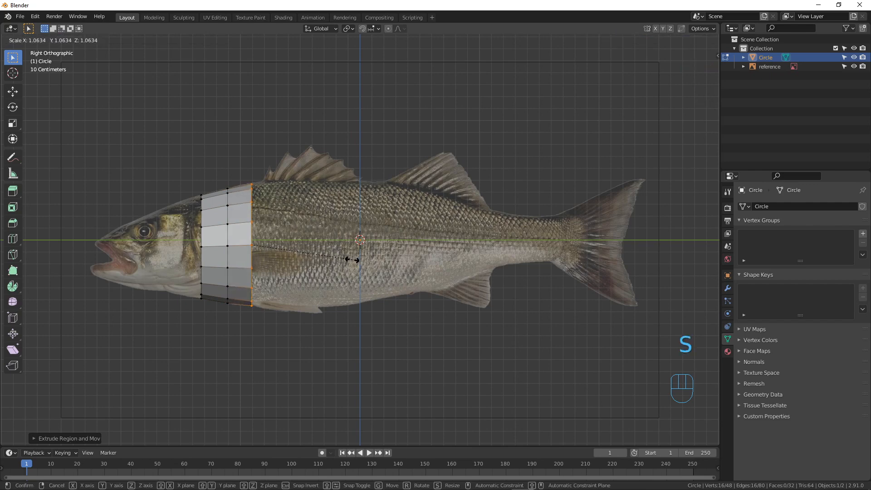
click(353, 260)
Extrude a third body section about 0.21 m toward the tail, and start a fourth extrusion but cancel its movement.
key(e)
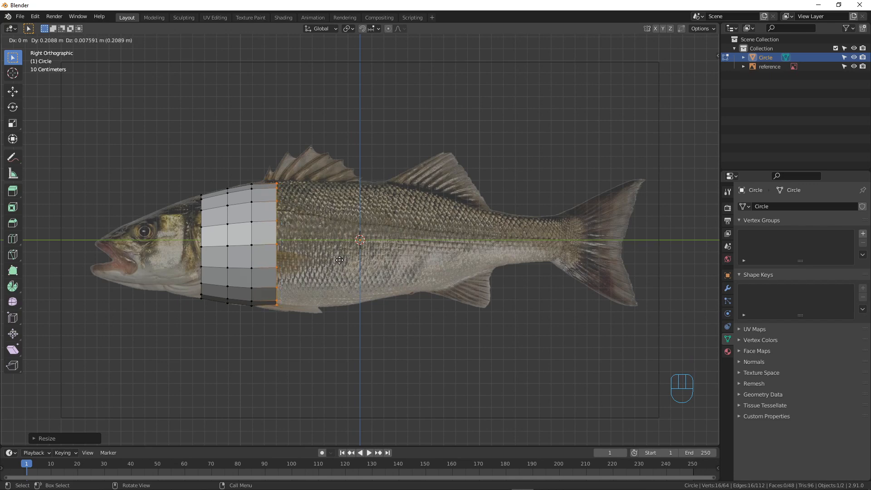
click(340, 261)
key(e)
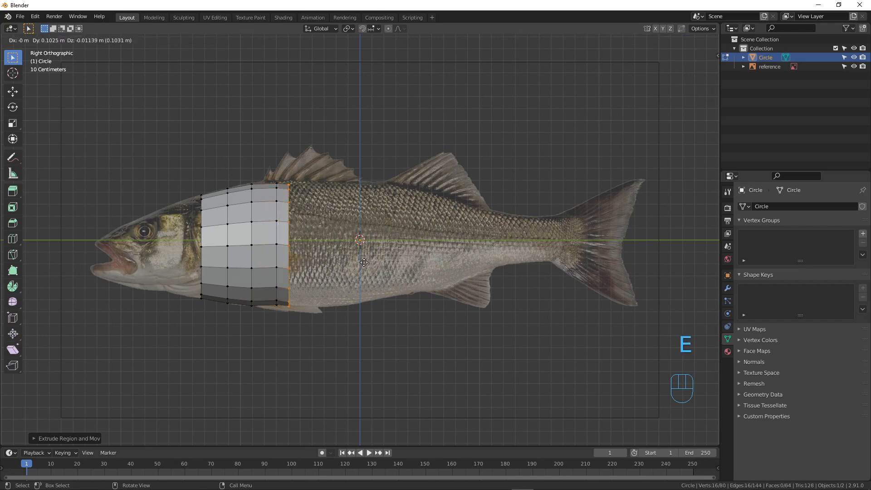
right_click(370, 262)
Undo all of the section-by-section extrusions, back to the single ring at the gills.
key(ctrl+z)
key(ctrl+z)
key(ctrl+z)
key(ctrl+z)
key(ctrl+z)
key(ctrl+z)
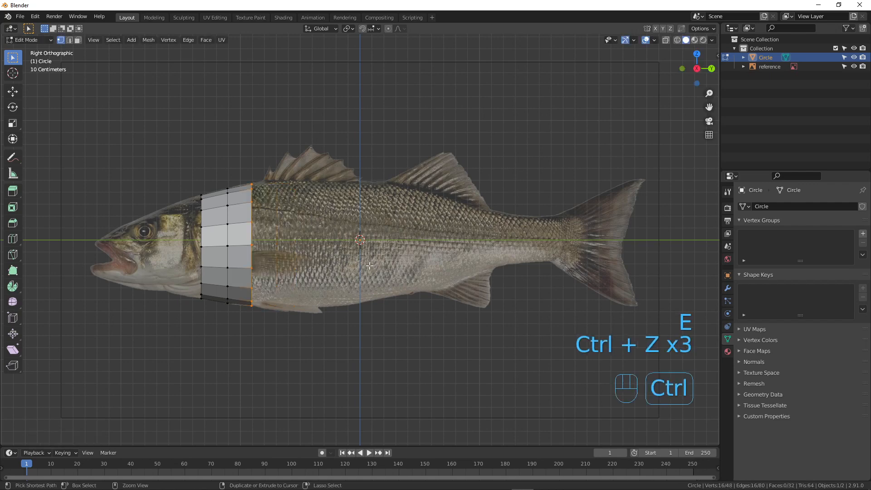
key(ctrl+z)
key(ctrl+z)
key(ctrl+z)
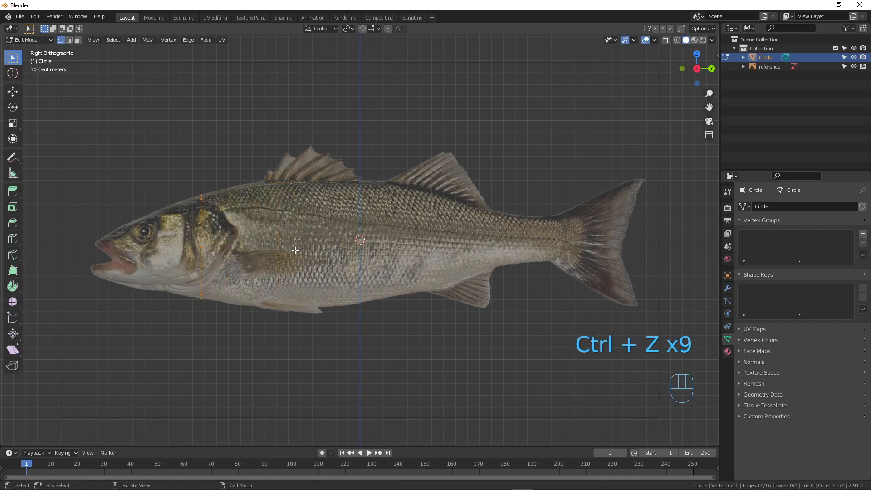
Extrude the gill ring about 2.9 m along Y to the tail base, and scale and move the end ring to match the tail's thickness.
key(e)
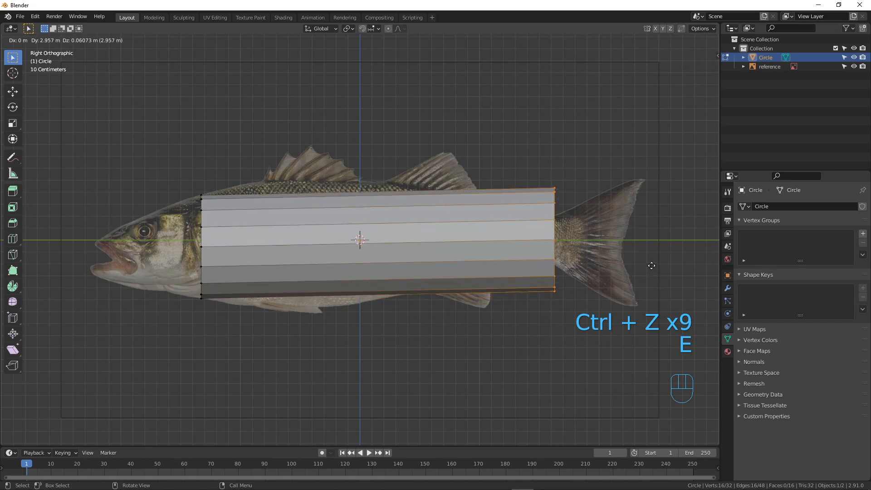
click(650, 266)
key(s)
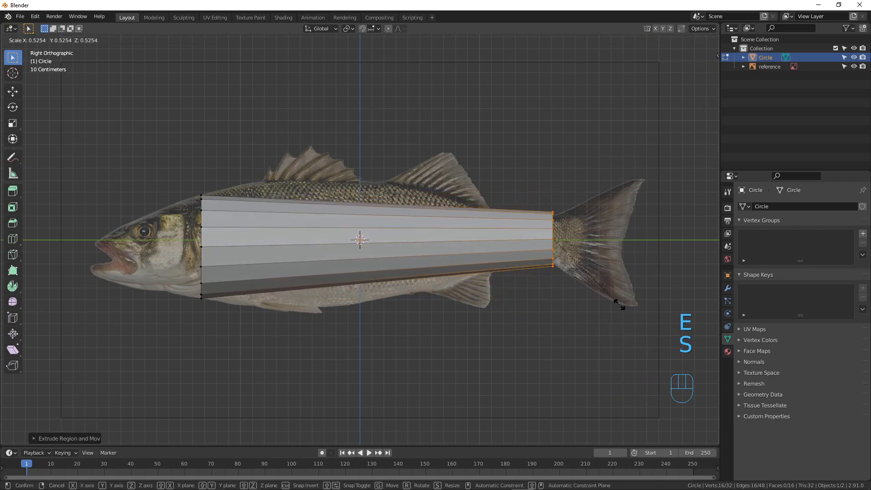
click(616, 298)
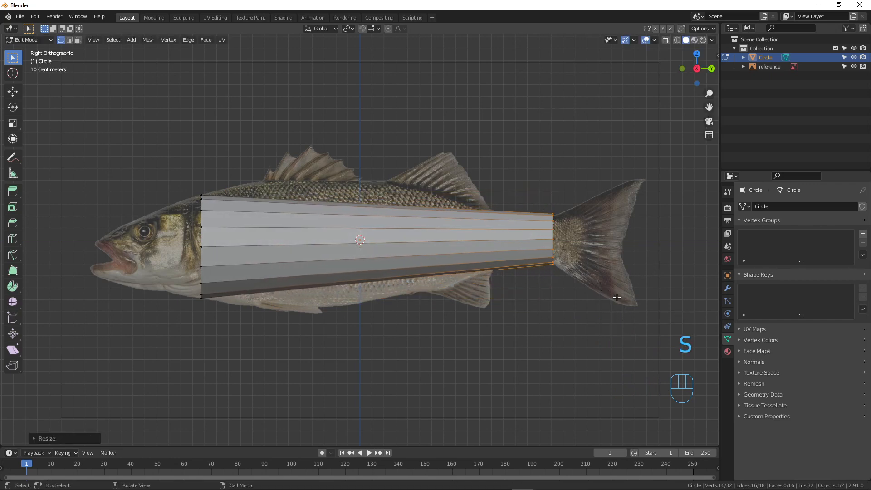
key(g)
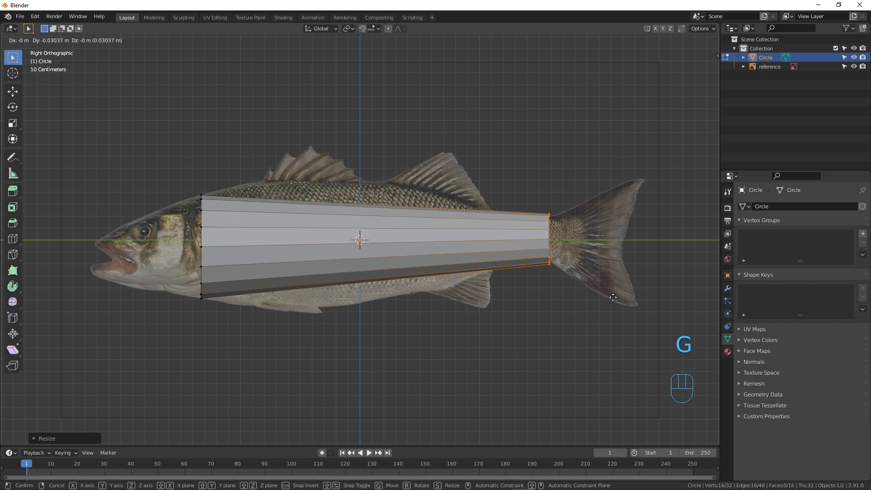
click(614, 317)
key(s)
click(614, 320)
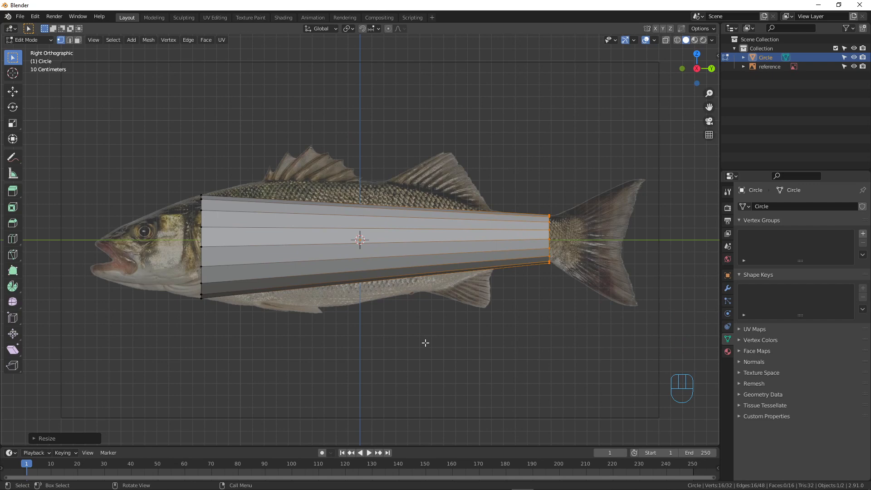
Add 12 evenly spaced loop cuts along the body between the gill ring and the tail base.
key(ctrl+r)
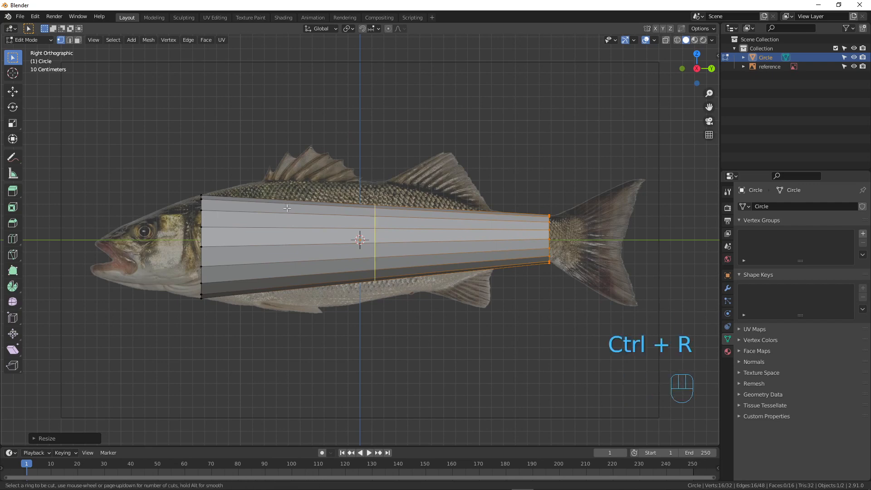
scroll(287, 208, up, 9)
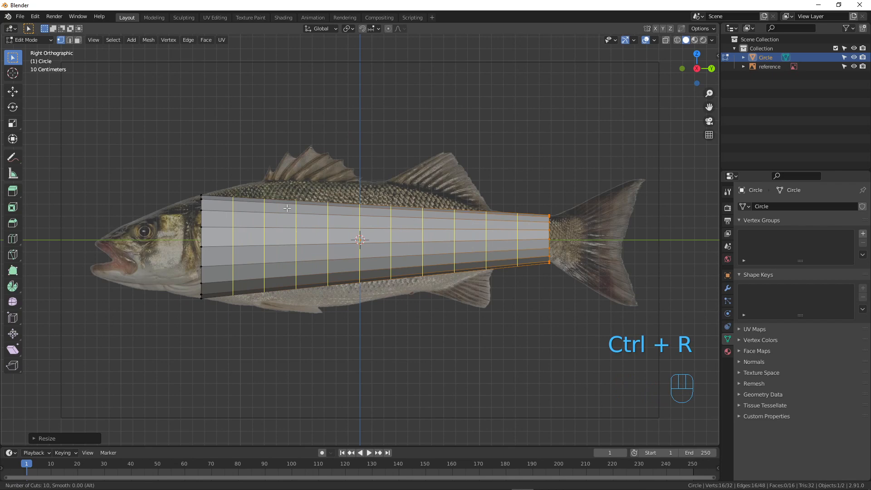
scroll(288, 208, up, 1)
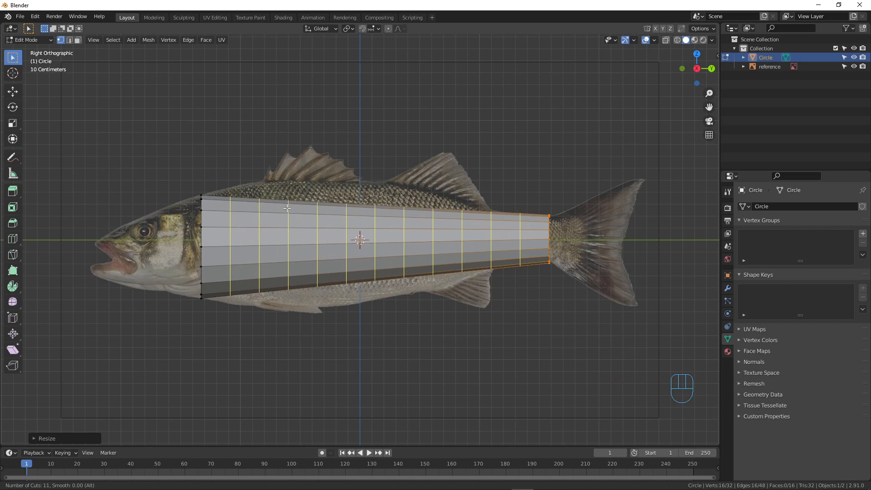
scroll(288, 208, down, 1)
scroll(288, 208, up, 1)
scroll(288, 208, down, 4)
scroll(287, 208, up, 5)
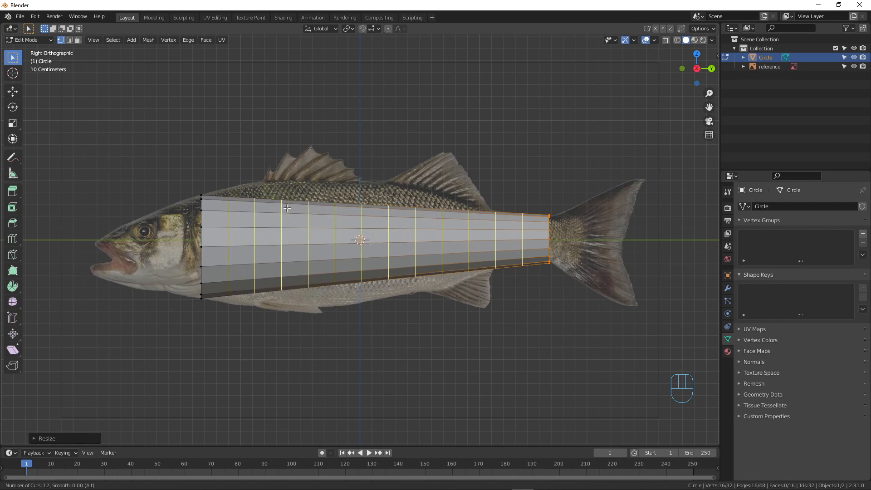
click(287, 208)
right_click(288, 208)
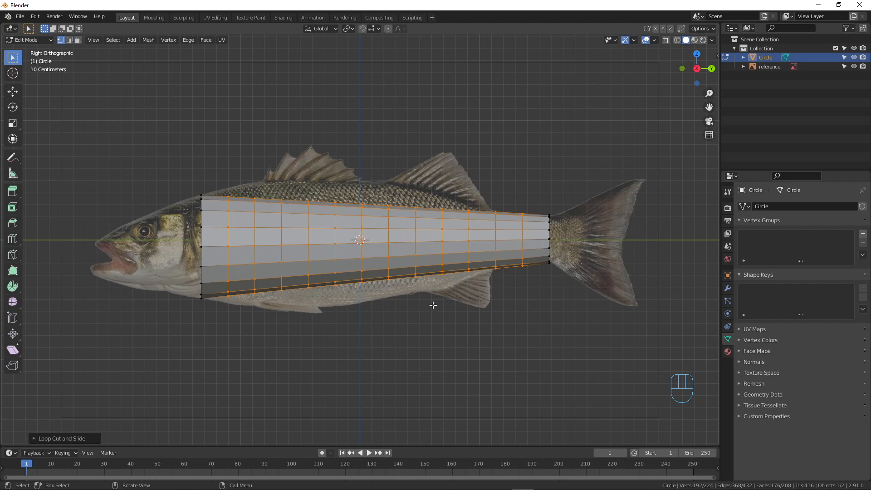
Try 13 and 11 loop cuts on the body, and set the number of cuts back to 12.
click(35, 436)
click(148, 365)
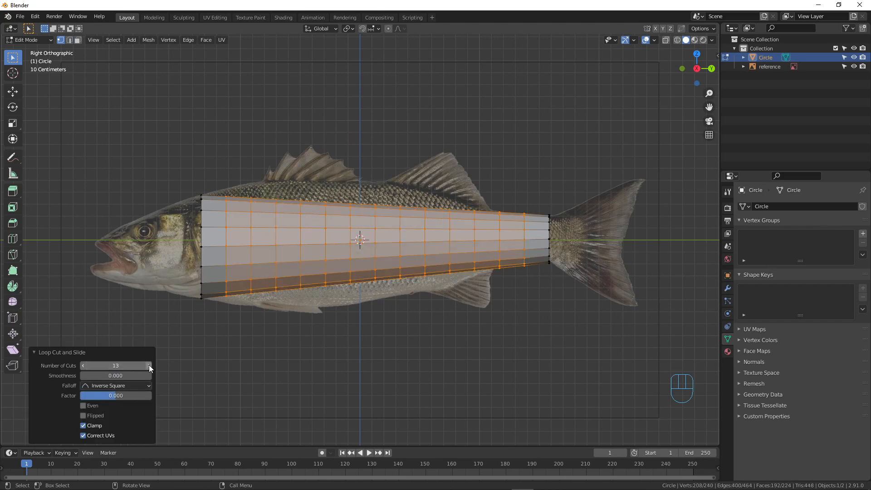
click(83, 366)
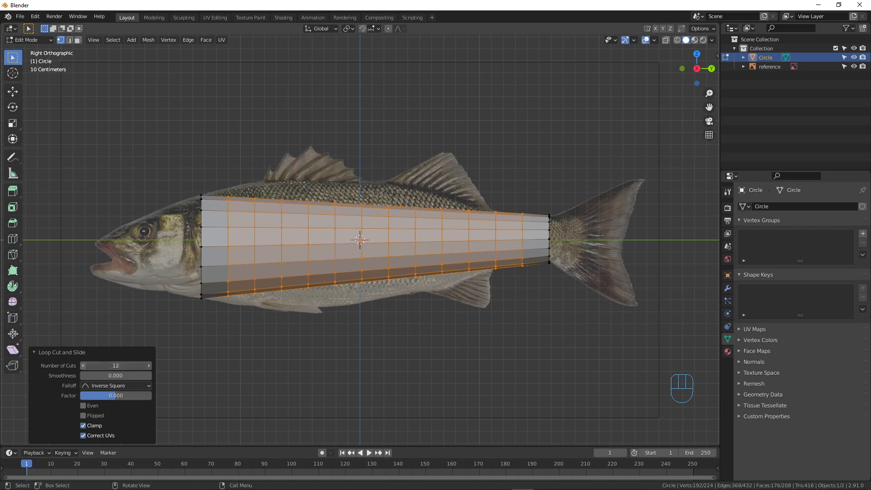
click(83, 365)
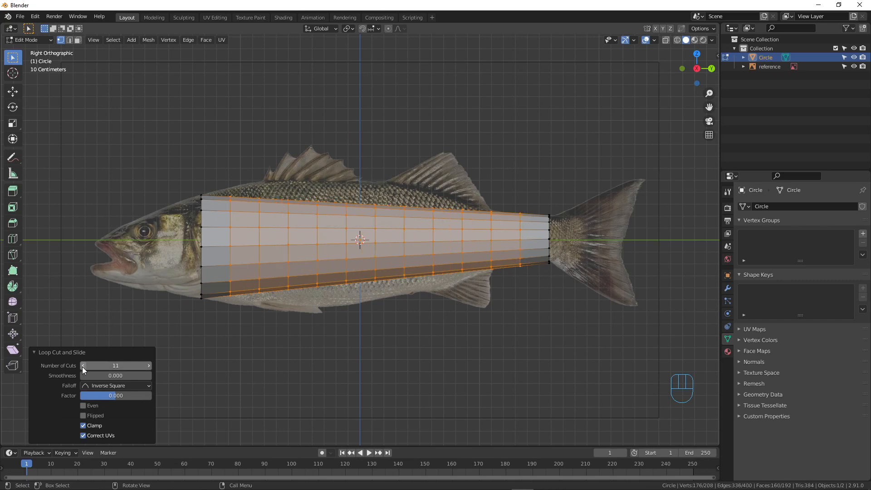
click(149, 365)
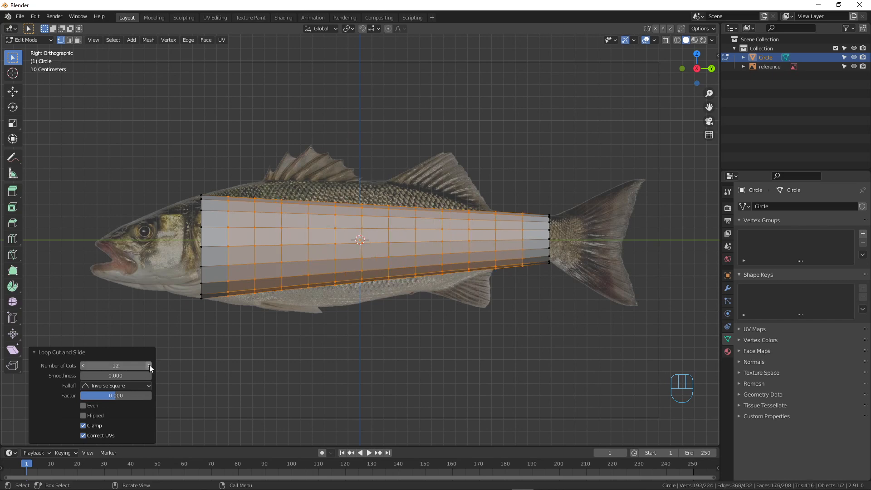
click(34, 352)
Scale the first loop behind the gill ring by about 1.15 and nudge it slightly to fit the reference outline.
alt+click(228, 236)
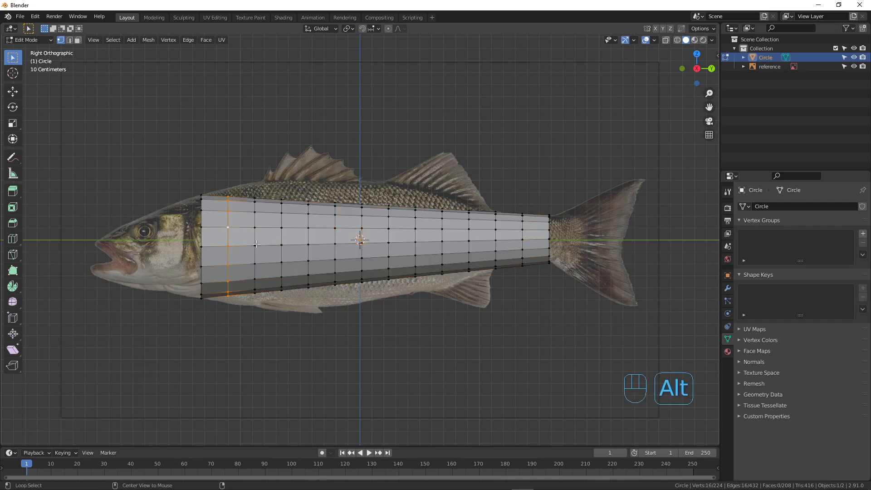
key(s)
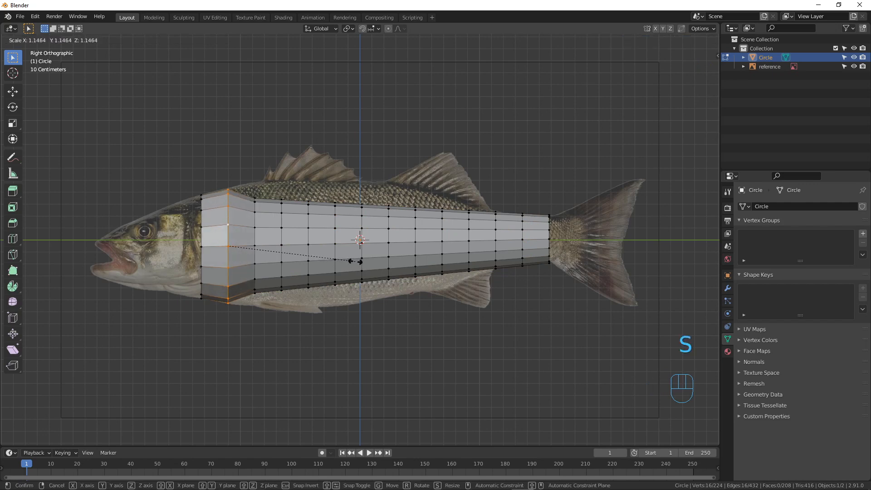
click(359, 261)
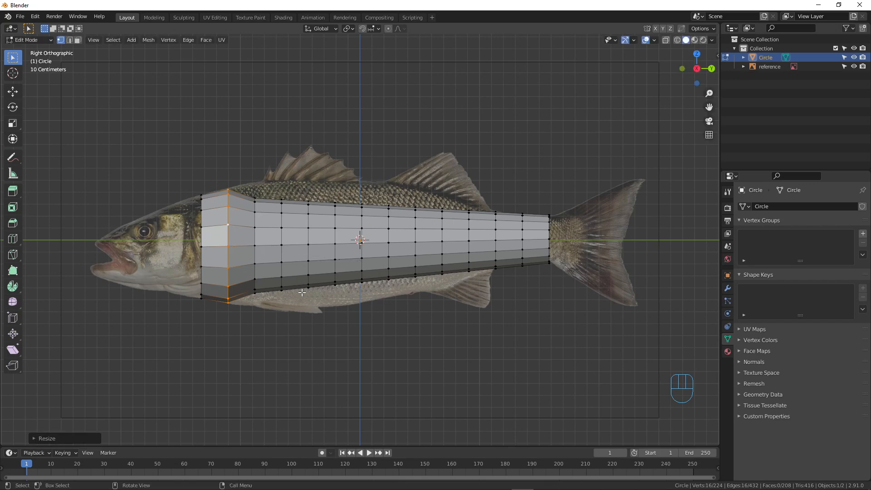
scroll(359, 262, up, 3)
shift+middle_drag(157, 152, 279, 150)
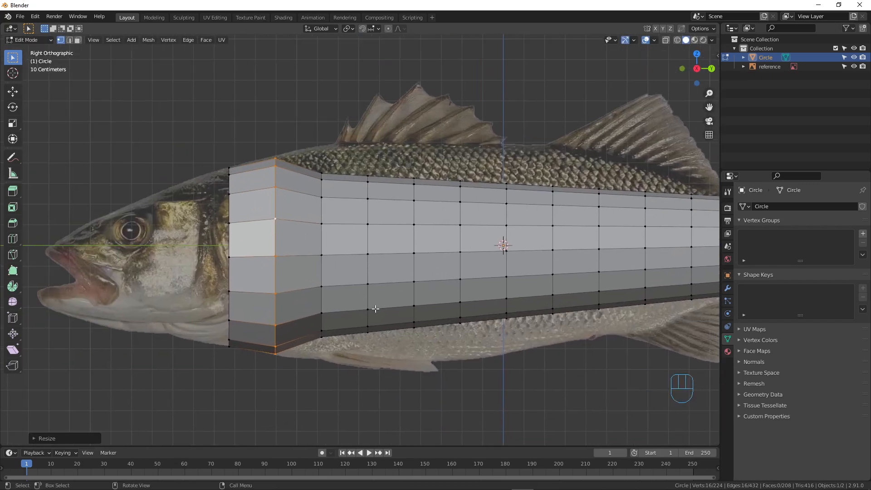
key(g)
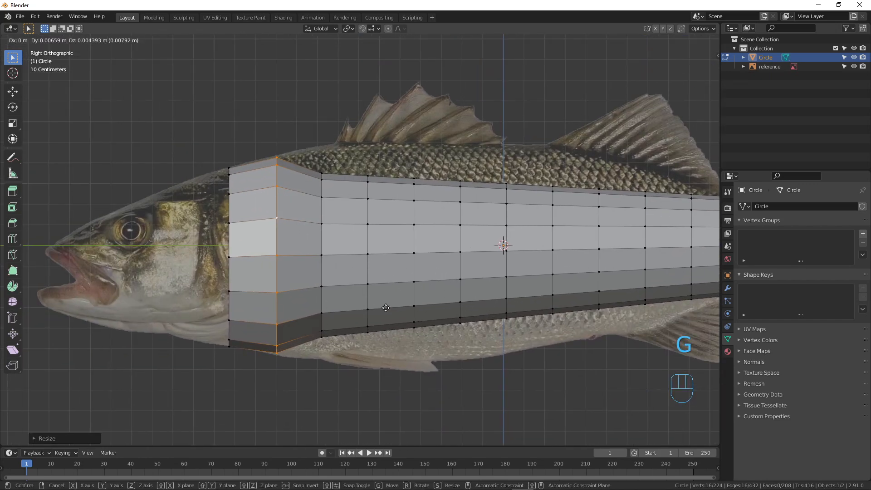
key(Escape)
Scale up the second loop behind the gills and raise it about 0.011 m along Z to match the fish's back and belly.
alt+click(322, 239)
key(s)
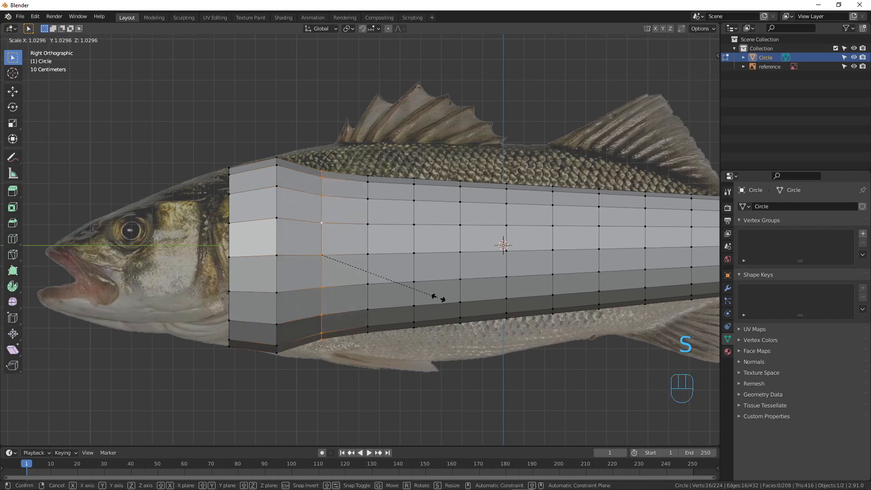
click(468, 302)
key(g)
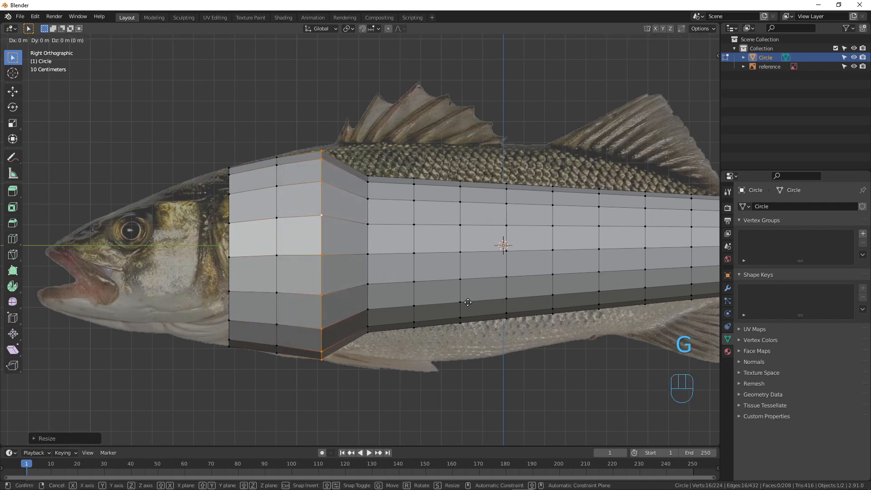
key(z)
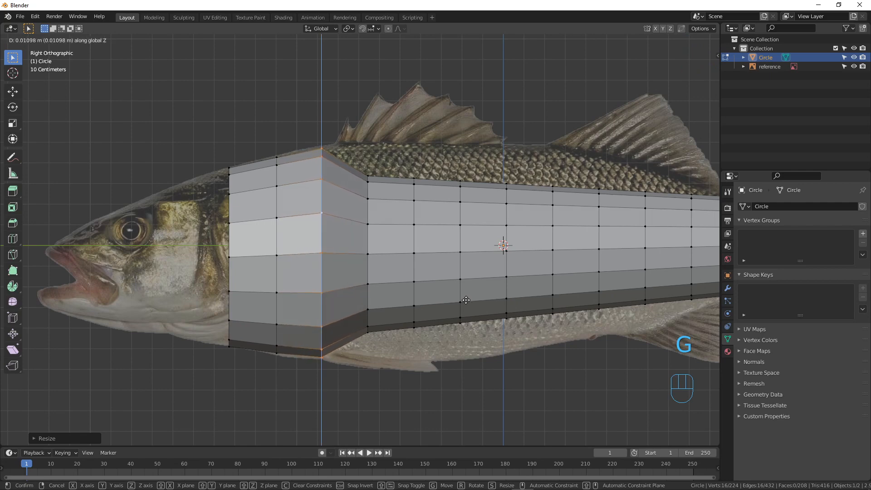
click(466, 299)
key(s)
click(497, 319)
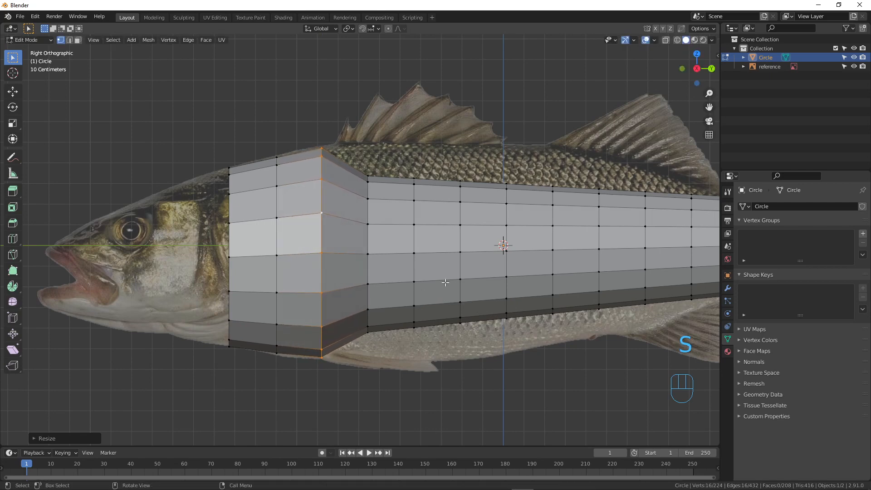
Scale the third loop behind the gills by about 1.37 and raise it slightly along Z to match the reference.
alt+click(382, 245)
key(s)
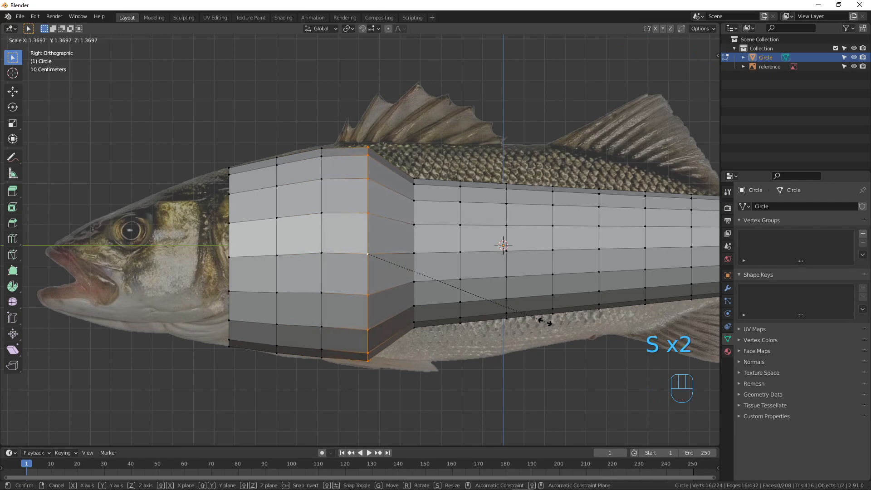
click(545, 321)
key(g)
key(z)
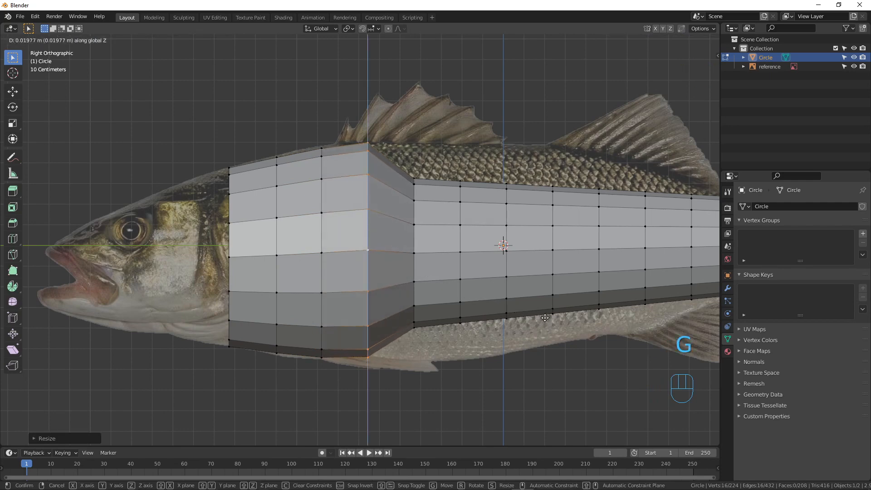
right_click(544, 320)
Scale the fourth loop behind the gills by about 1.4 and raise it slightly along Z to meet the back outline.
alt+click(425, 240)
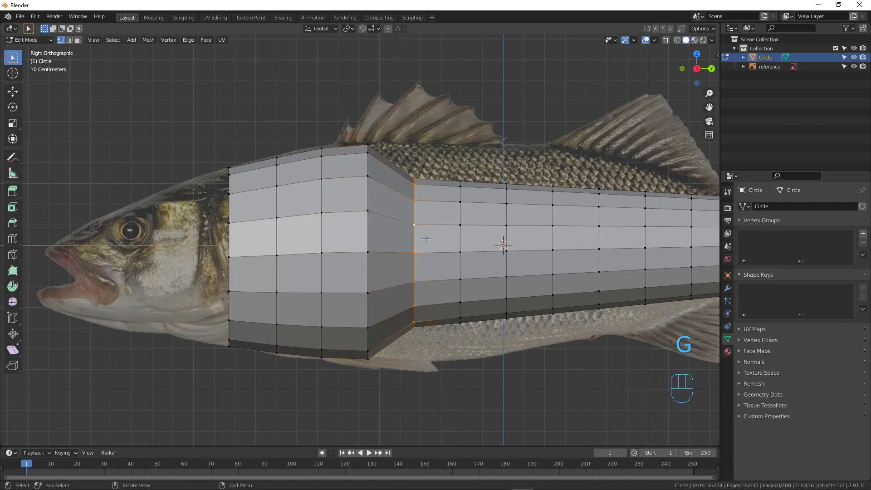
key(s)
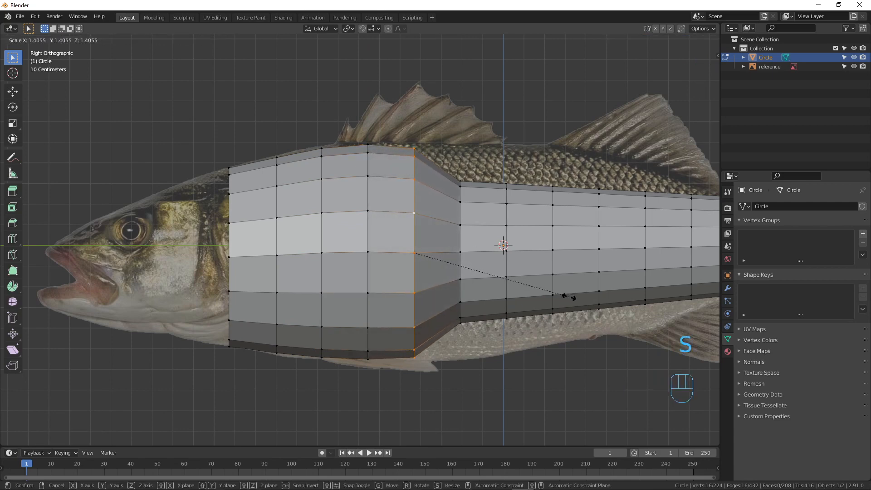
click(571, 298)
key(g)
key(z)
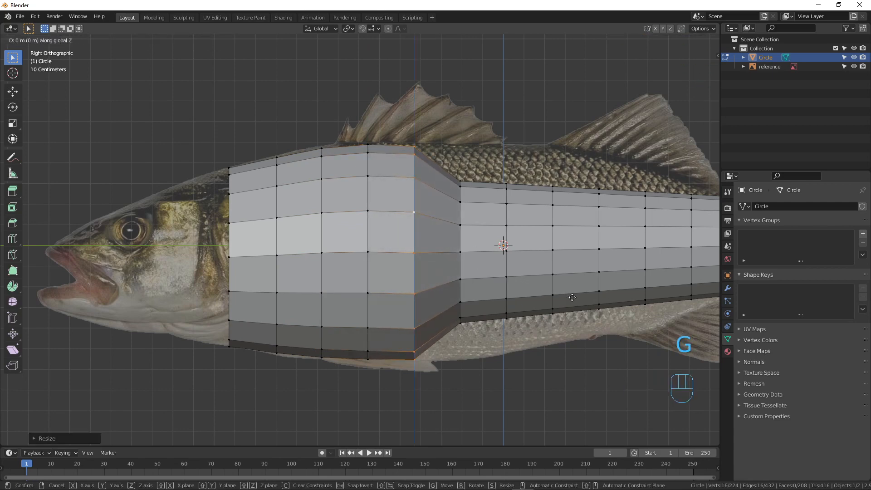
click(564, 290)
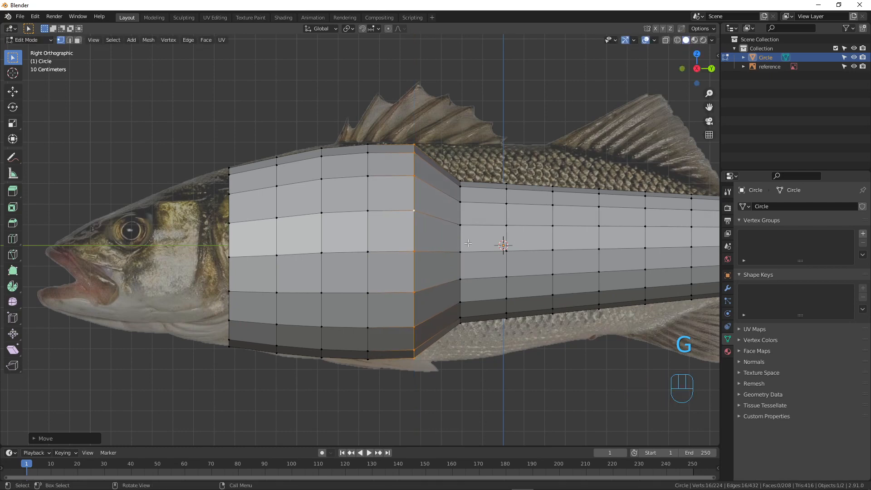
Scale the fifth loop behind the gills uniformly by about 1.52 to match the body height under the front dorsal fin.
shift+middle_drag(564, 287, 462, 282)
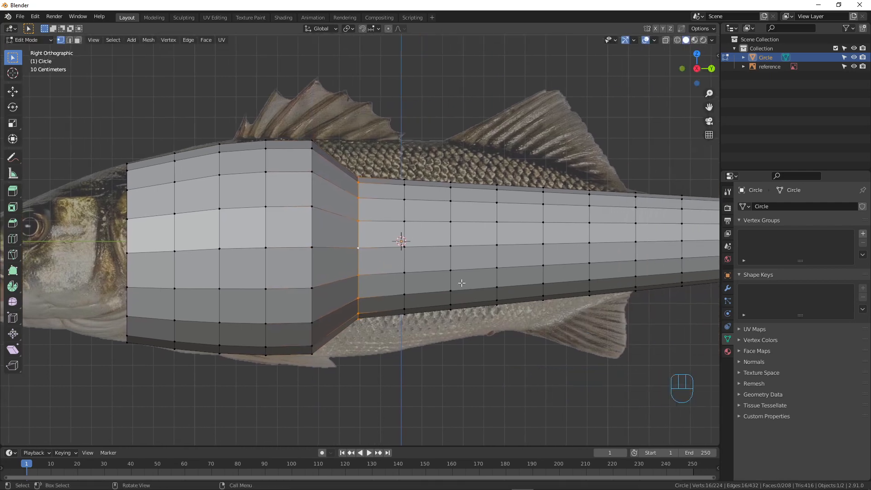
key(s)
key(z)
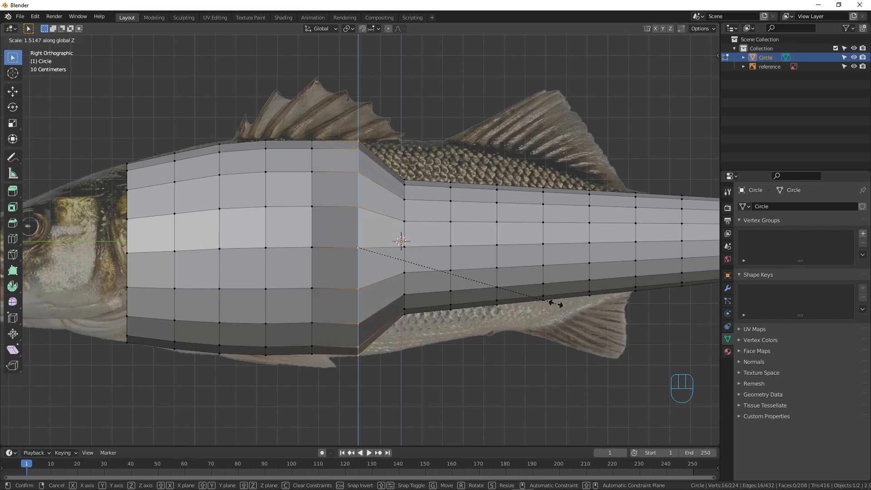
right_click(556, 303)
key(s)
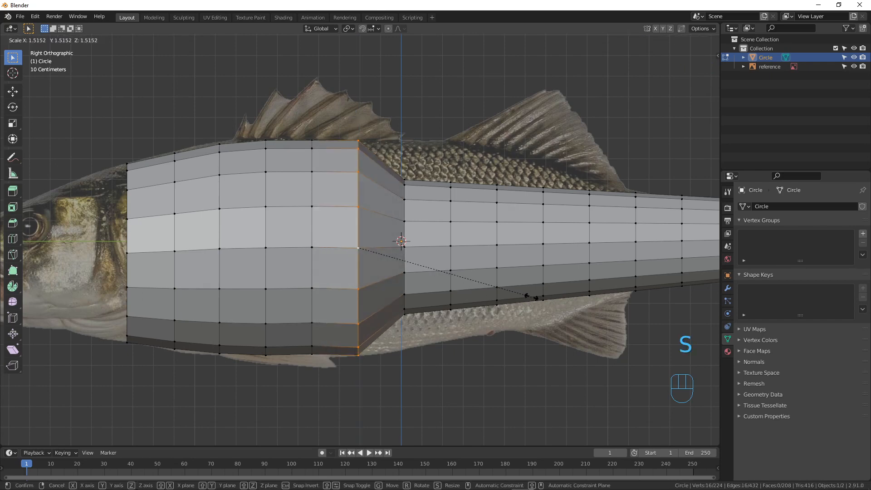
click(532, 297)
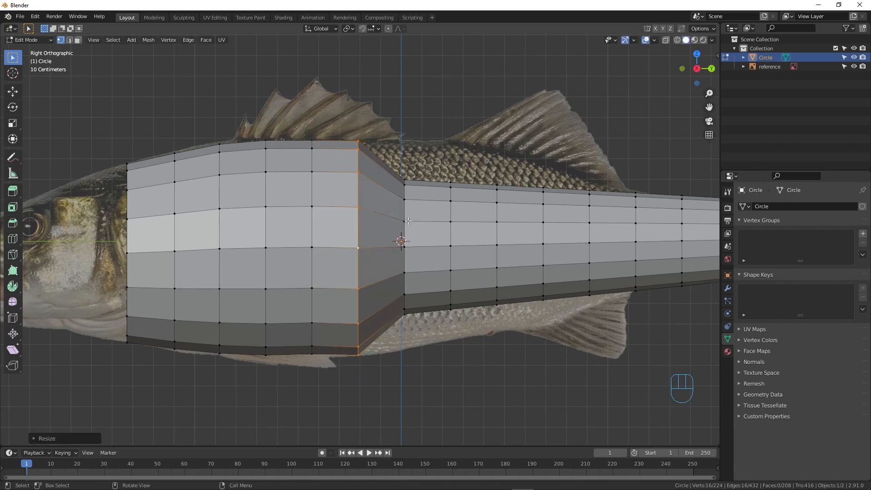
Scale the sixth loop behind the gills by about 1.56 and raise it about 0.007 m along Z to fit the outline.
alt+click(405, 221)
key(s)
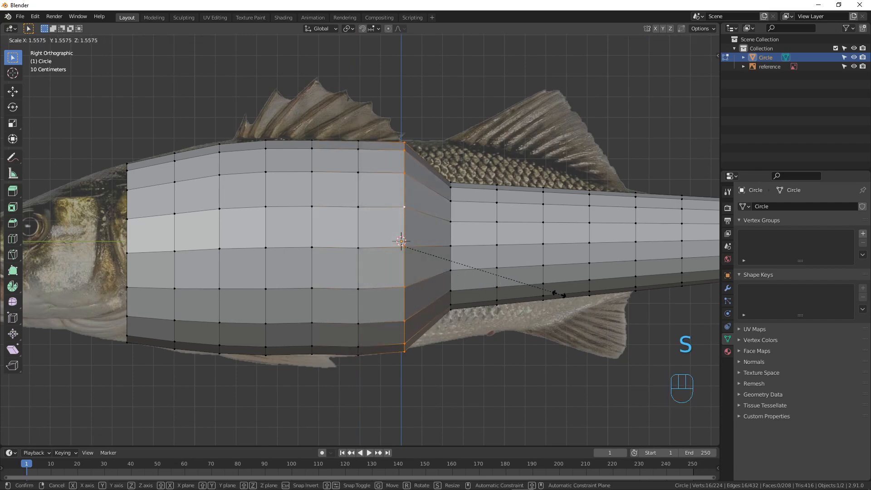
click(557, 293)
key(g)
key(z)
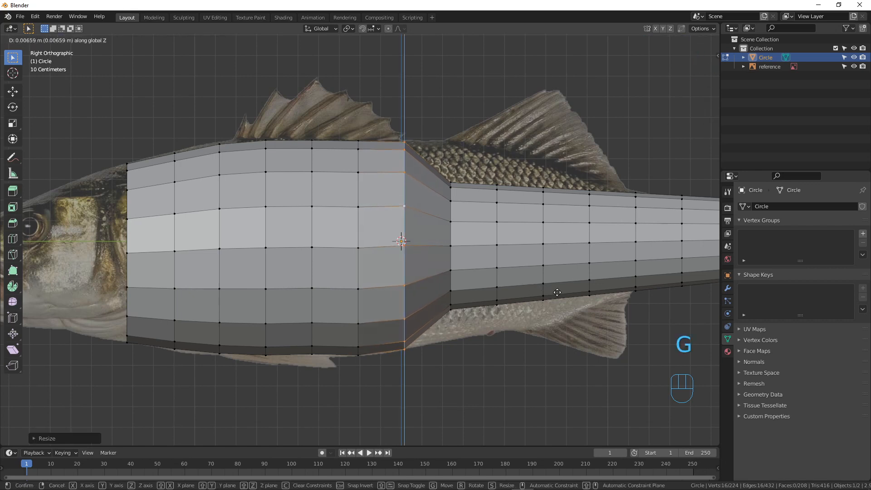
click(571, 300)
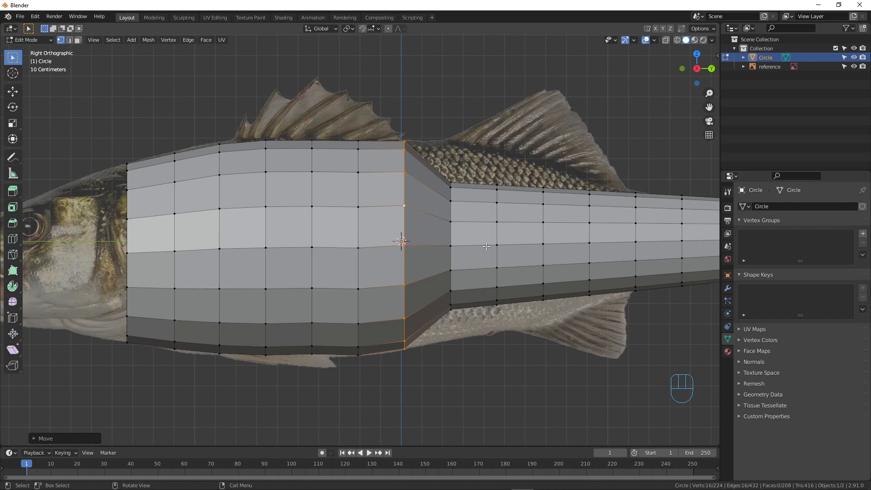
In see-through display, scale the seventh loop behind the gills by about 1.56 and raise it about 0.018 m along Z.
key(alt+z)
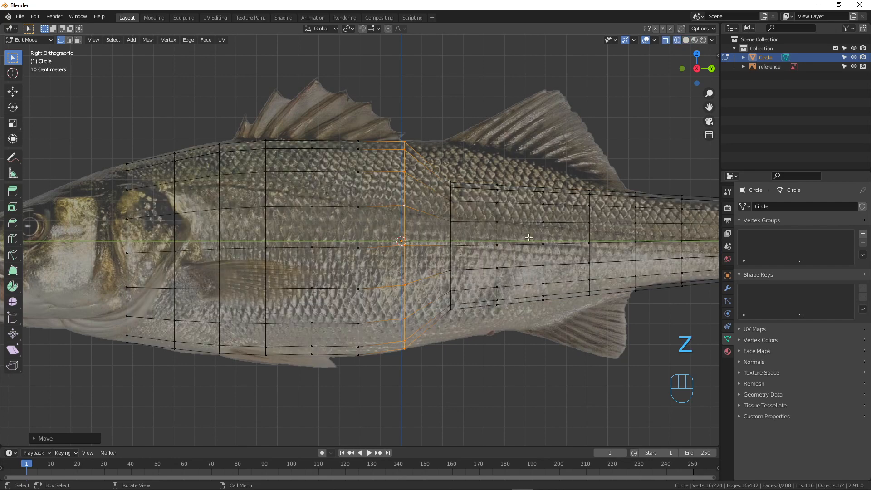
key(z)
click(462, 244)
alt+click(450, 234)
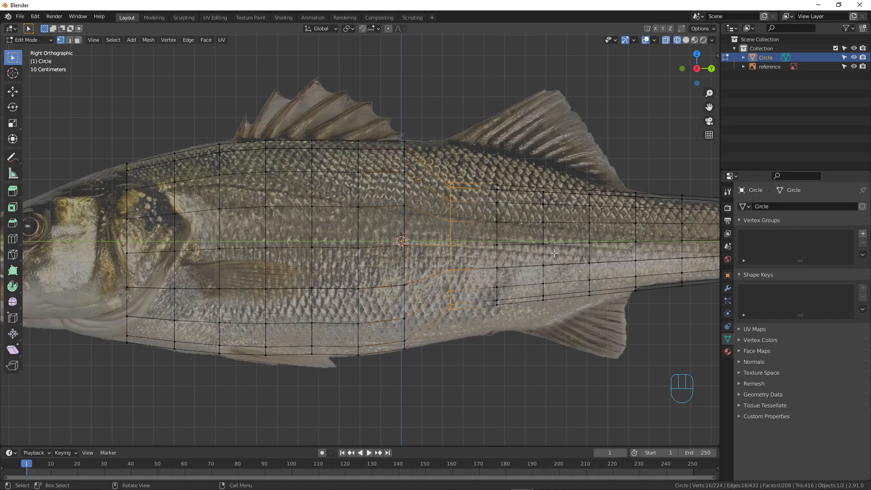
key(s)
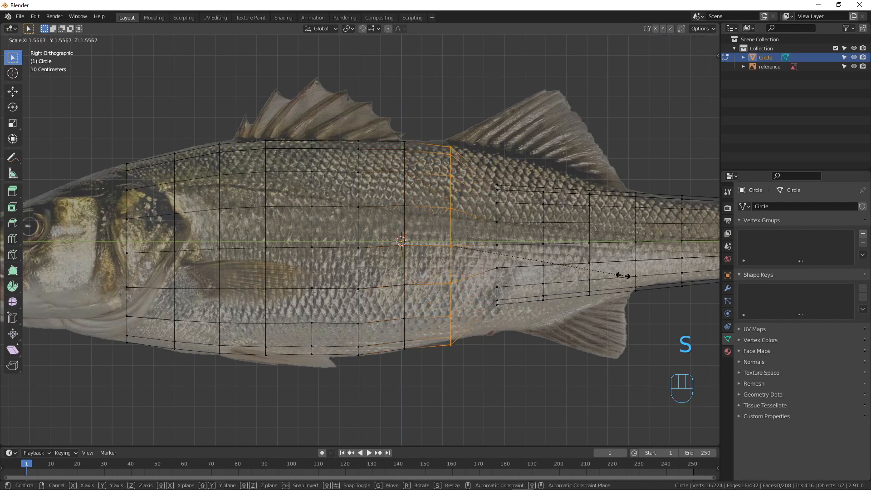
click(622, 273)
key(g)
key(z)
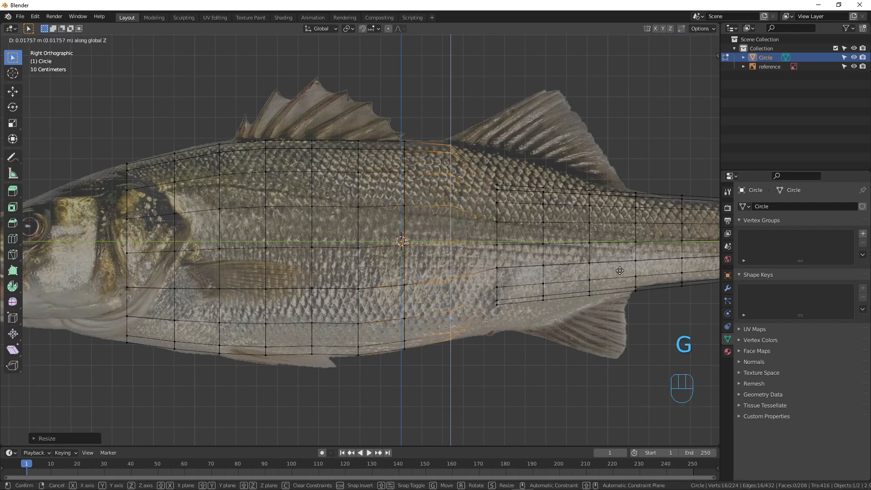
click(620, 270)
Scale up the eighth loop behind the gills to the body height under the rear dorsal fin and raise it slightly along Z.
alt+click(496, 236)
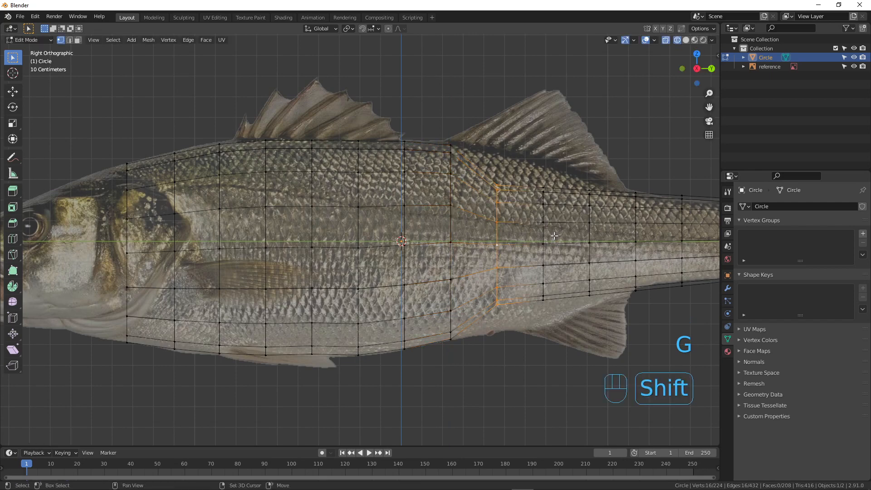
shift+middle_drag(587, 254, 504, 253)
key(s)
key(s)
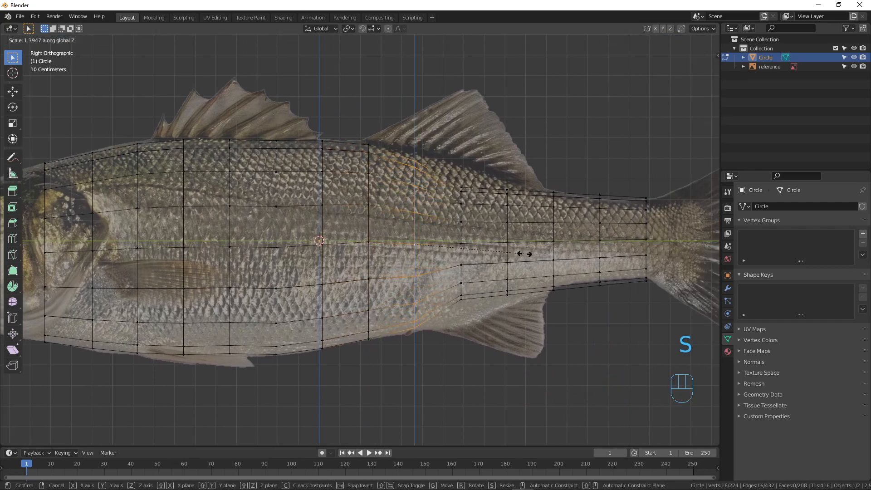
click(566, 268)
key(g)
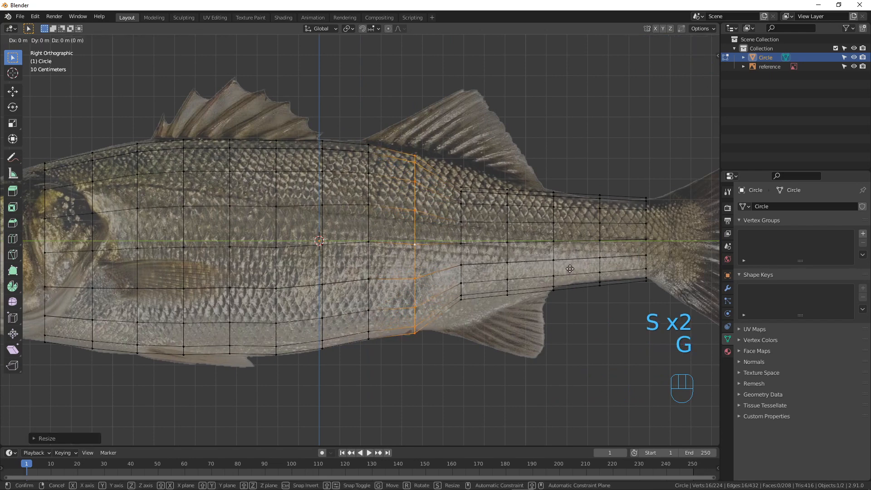
key(z)
click(570, 266)
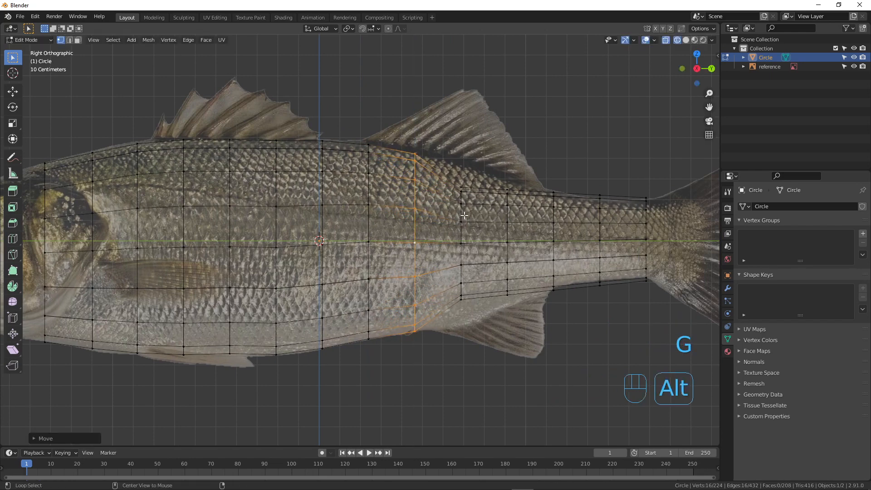
Scale the ninth loop behind the gills by about 1.36 and enlarge the tenth loop to meet the reference outline.
alt+click(462, 214)
key(s)
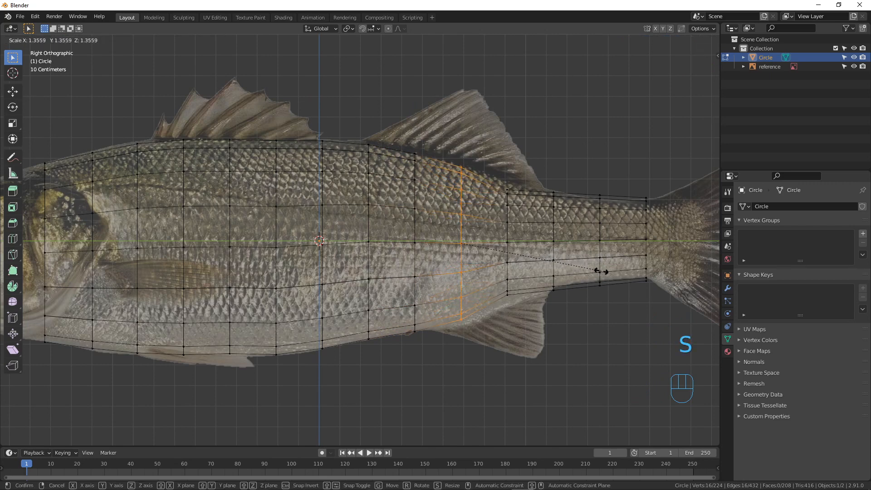
click(595, 271)
alt+click(509, 250)
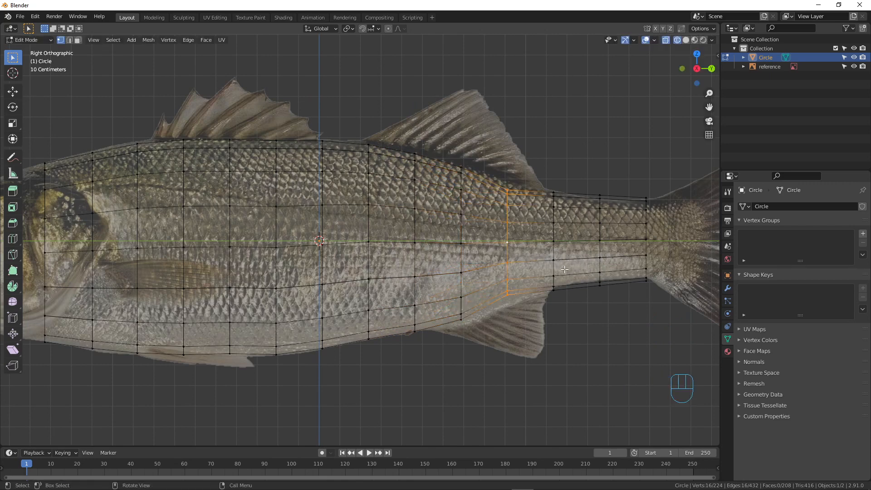
key(s)
click(550, 243)
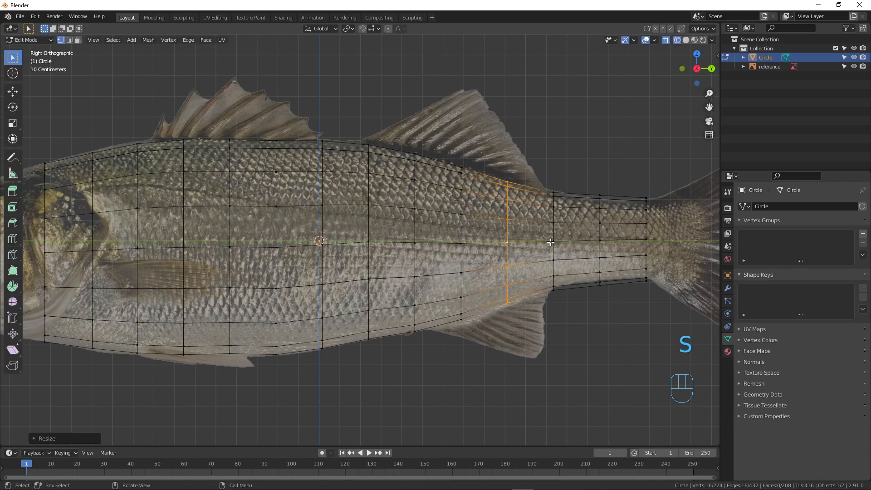
Scale the eleventh loop behind the gills by about 0.93 and raise it about 0.011 m to fit the tail base.
alt+click(554, 231)
key(s)
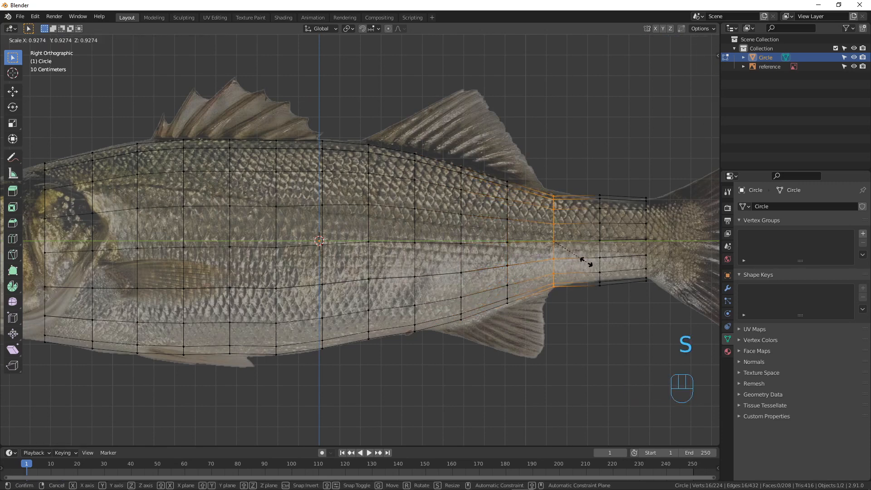
click(589, 262)
key(g)
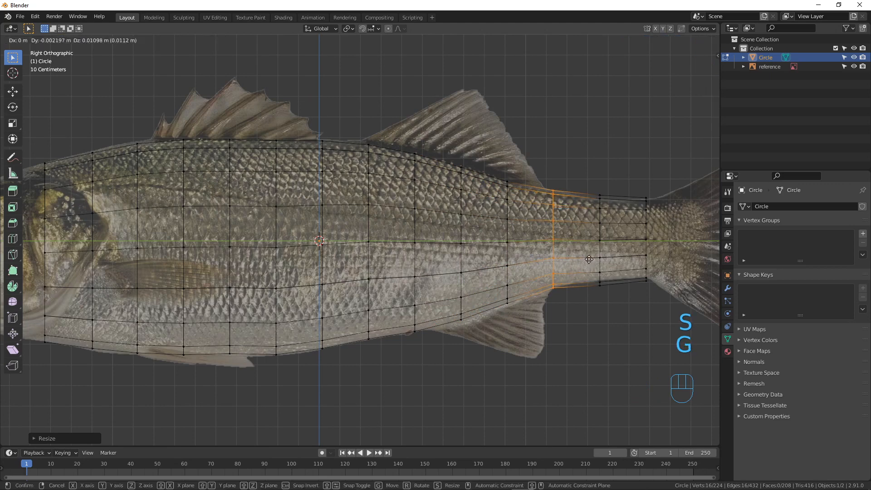
click(589, 259)
Scale the last two loops before the tail fin by about 0.92 each and nudge the end loop onto the reference outline.
alt+click(603, 234)
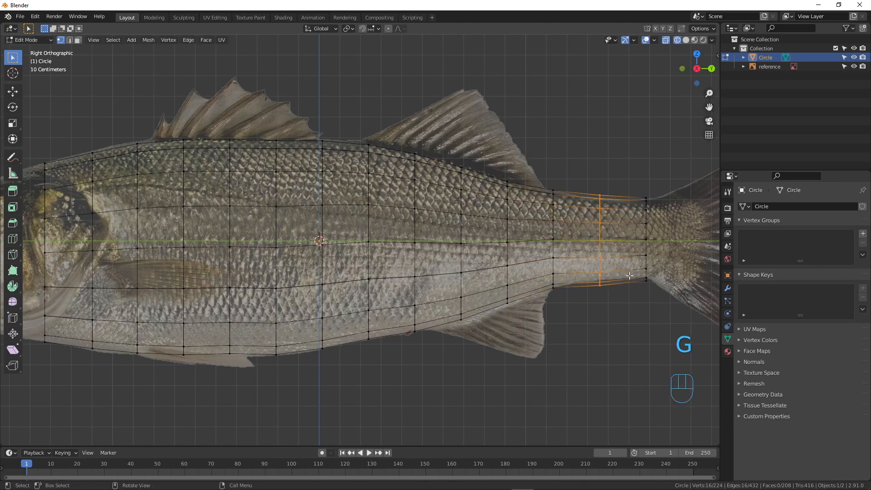
key(s)
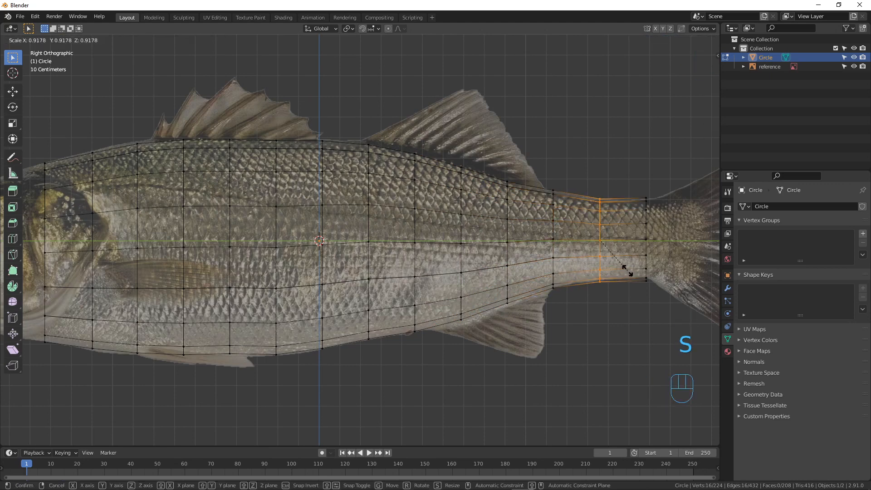
click(628, 271)
alt+click(647, 245)
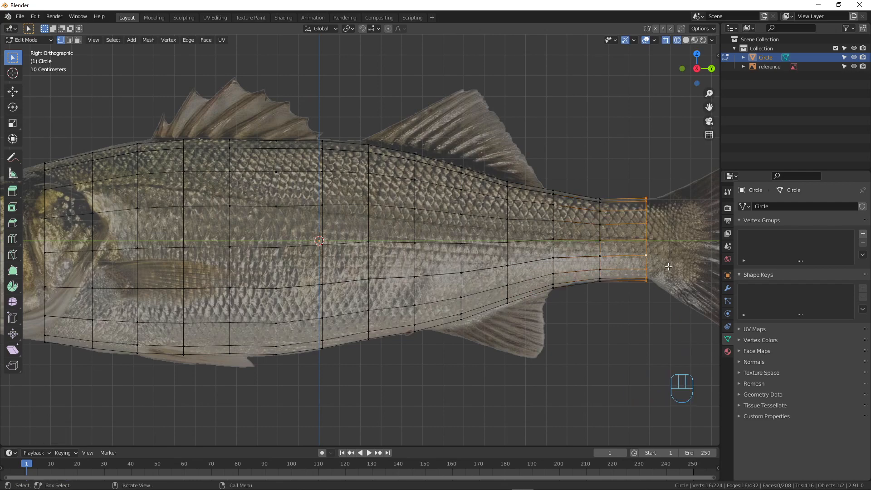
key(s)
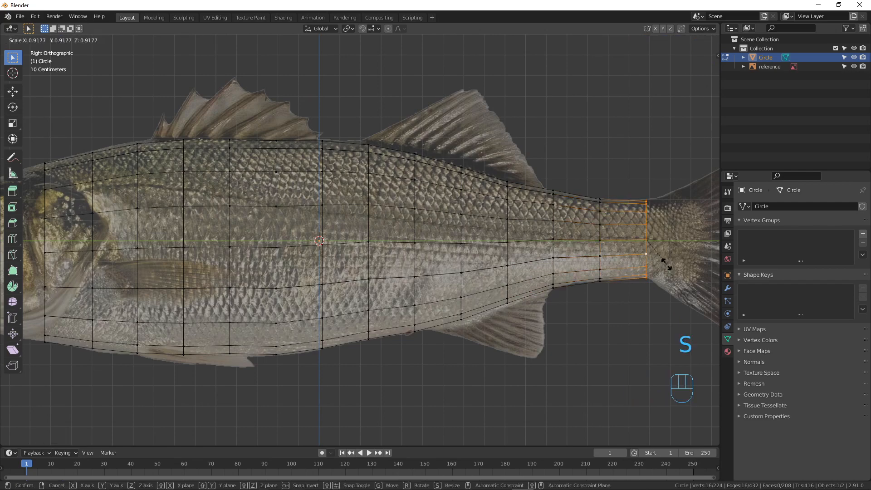
click(667, 264)
key(g)
click(666, 265)
Return to solid shading and examine the body's shape and width from an angle, from above and from the side.
scroll(590, 268, down, 7)
mouse_move(396, 270)
middle_down()
mouse_move(472, 346)
mouse_move(531, 353)
mouse_move(512, 381)
mouse_move(525, 359)
mouse_move(498, 360)
mouse_move(379, 288)
mouse_move(402, 352)
mouse_move(431, 355)
middle_up()
key(z)
click(449, 319)
scroll(373, 313, up, 3)
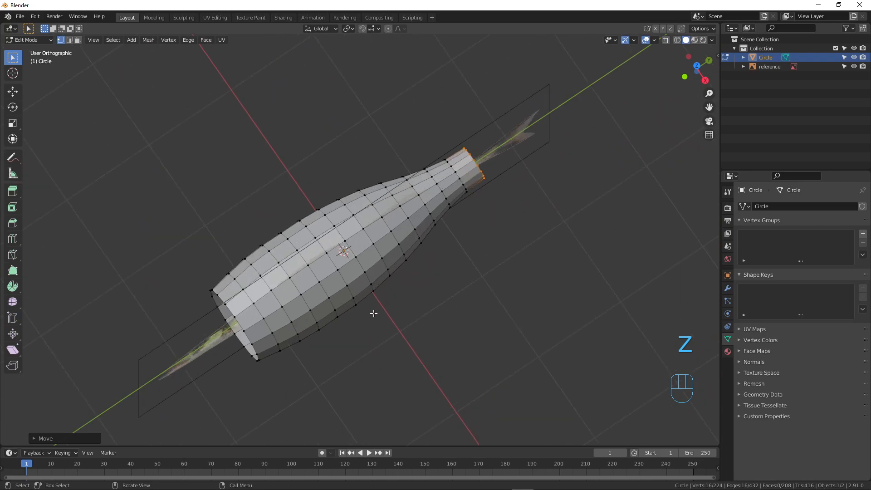
middle_drag(249, 290, 311, 329)
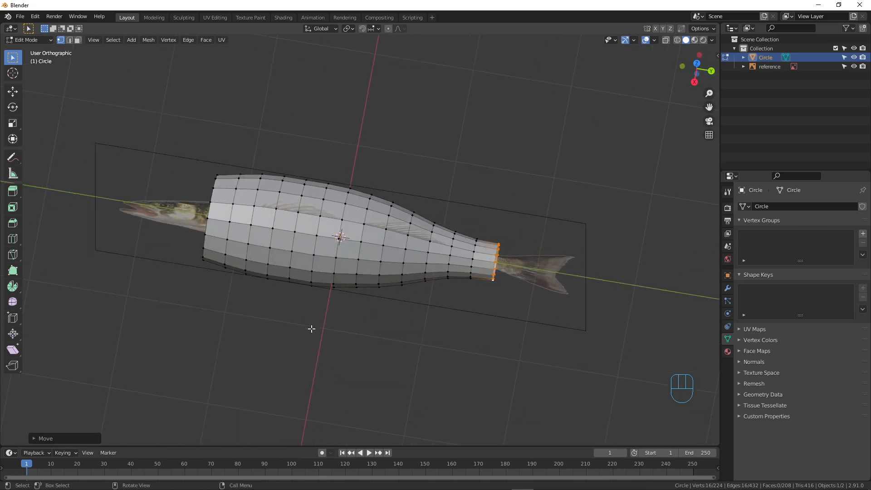
key(KP_7)
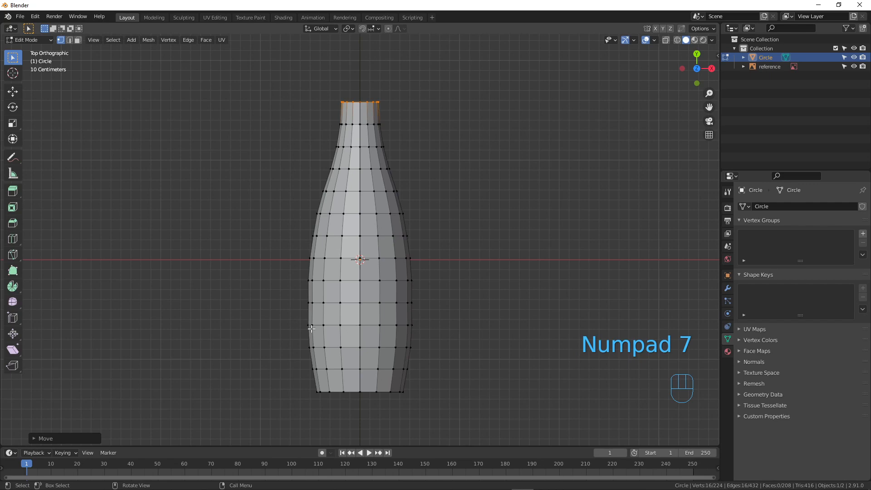
key(KP_3)
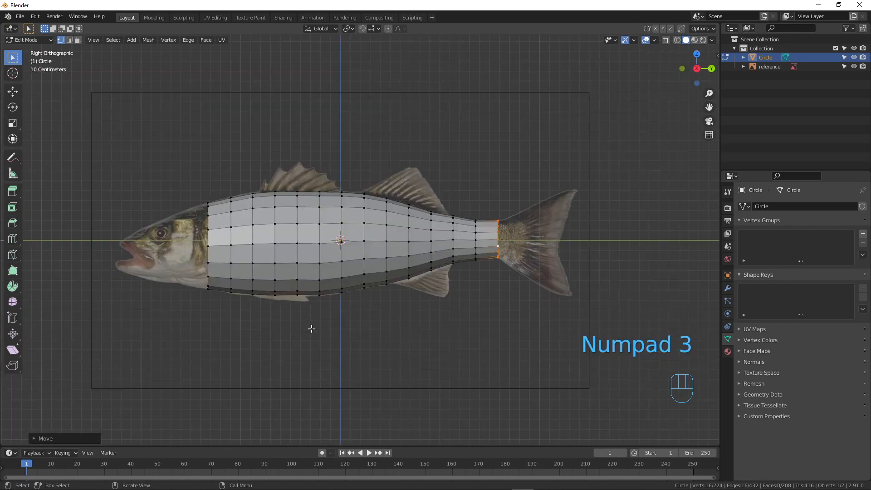
Select the whole body mesh and, in the top view, scale it along X to about half its width.
key(a)
key(a)
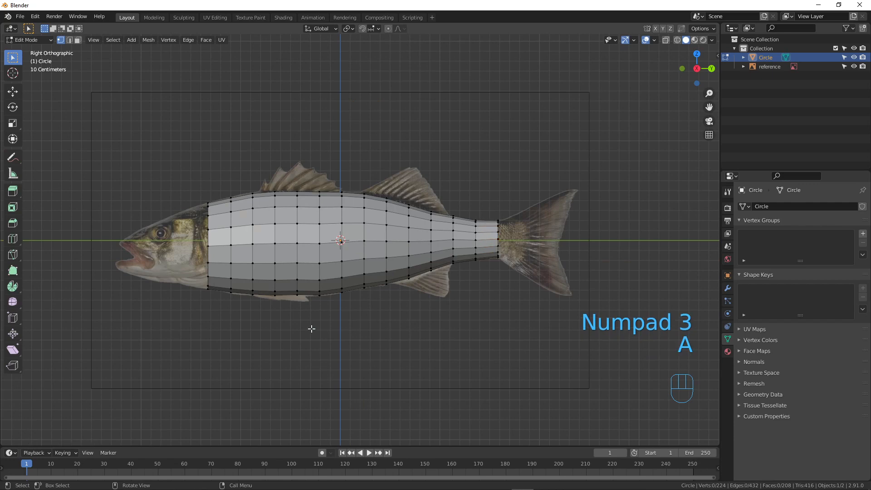
key(KP_7)
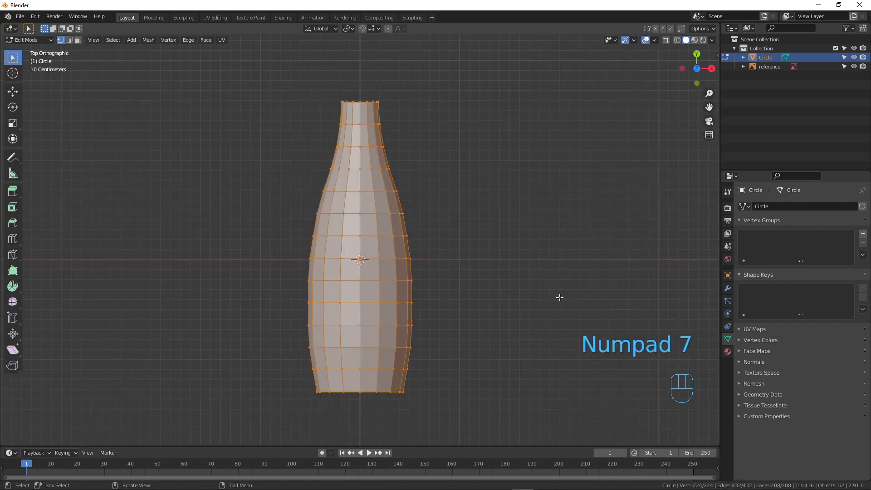
key(s)
key(x)
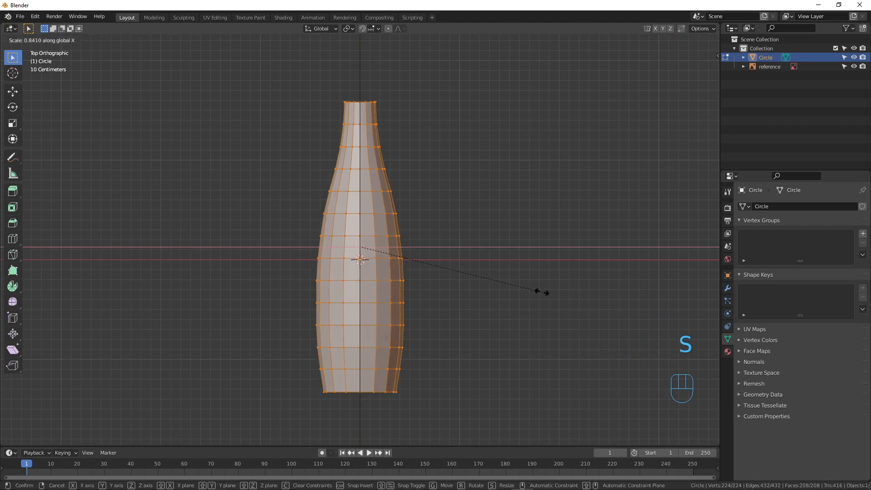
click(458, 284)
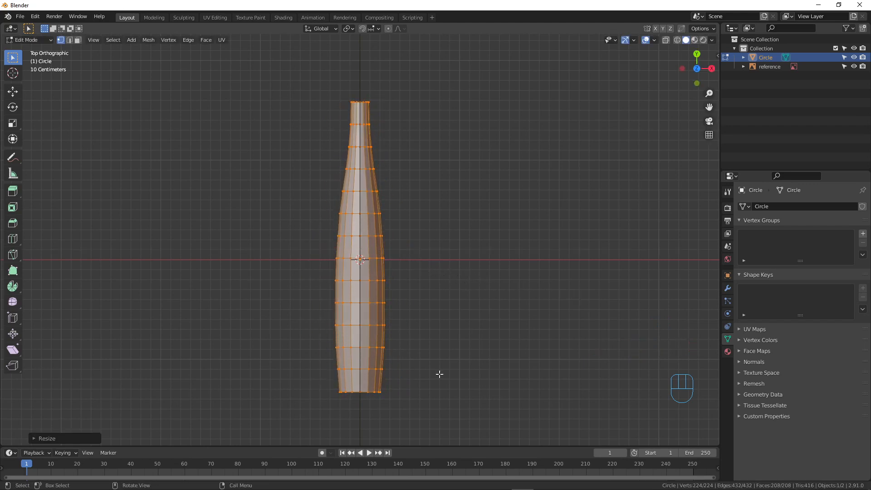
Select the open end loop at the tail base and, in the right side view, extrude it about 0.64 m along Y over the tail fin.
middle_drag(439, 374, 499, 307)
middle_drag(399, 301, 335, 259)
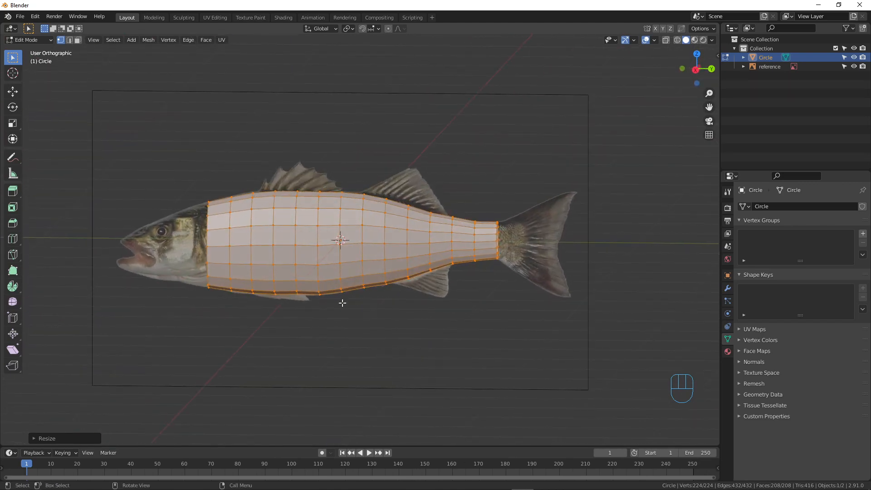
mouse_move(347, 294)
middle_down()
mouse_move(358, 289)
mouse_move(349, 294)
middle_up()
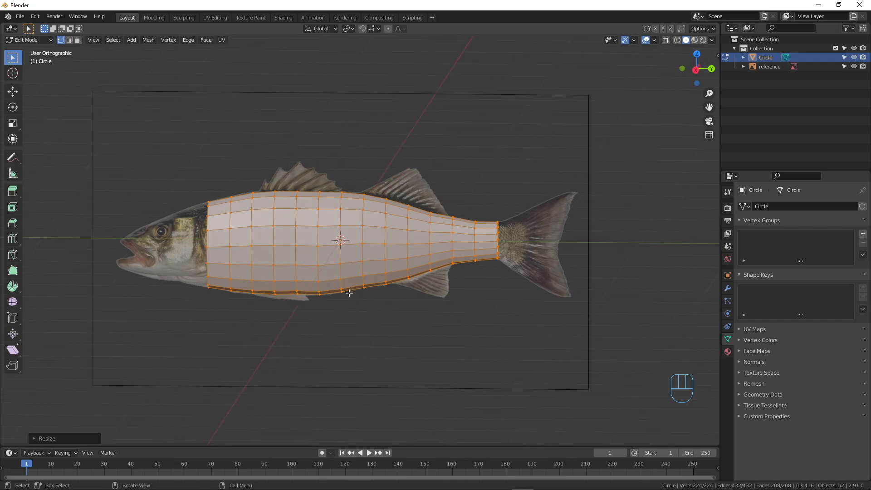
alt+click(498, 241)
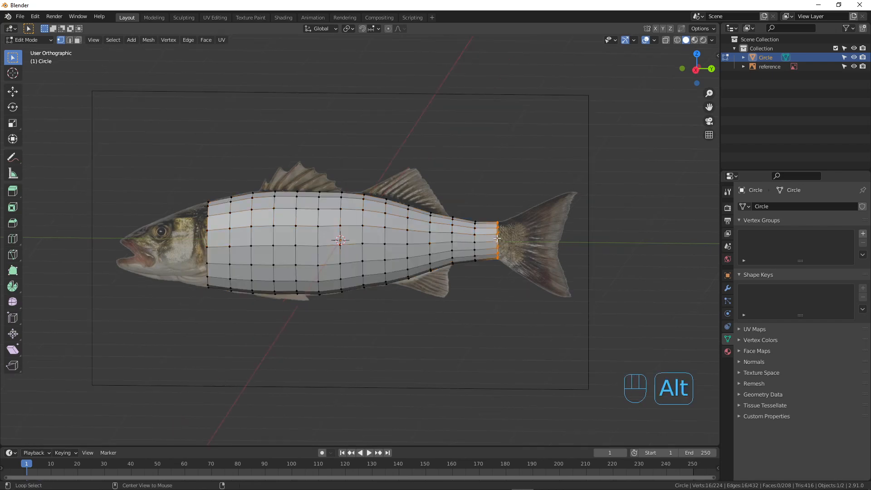
scroll(653, 181, up, 2)
shift+middle_drag(654, 182, 520, 180)
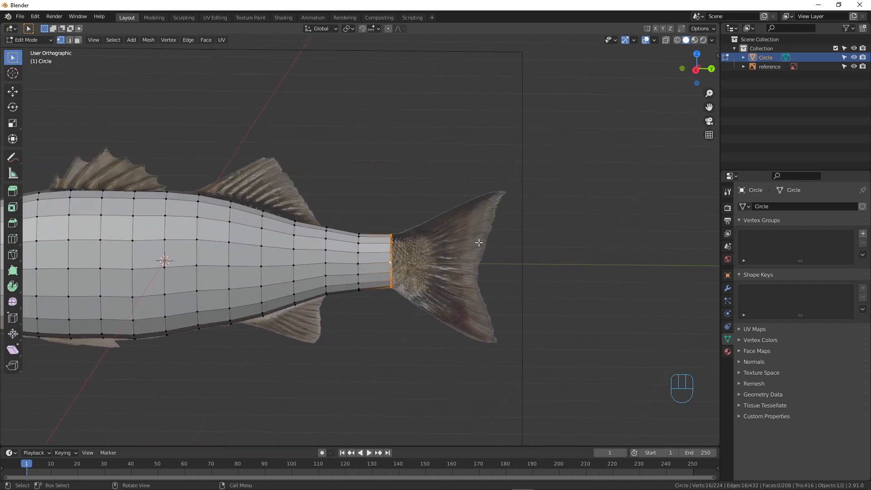
scroll(436, 263, up, 1)
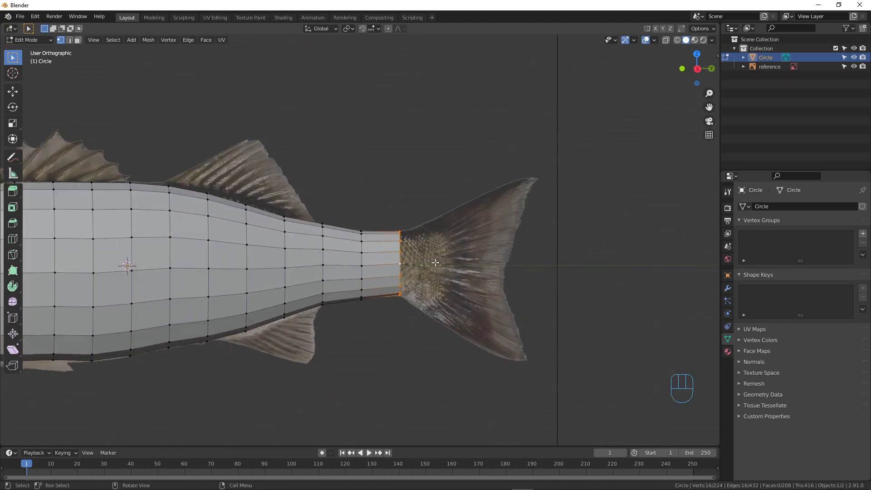
key(KP_3)
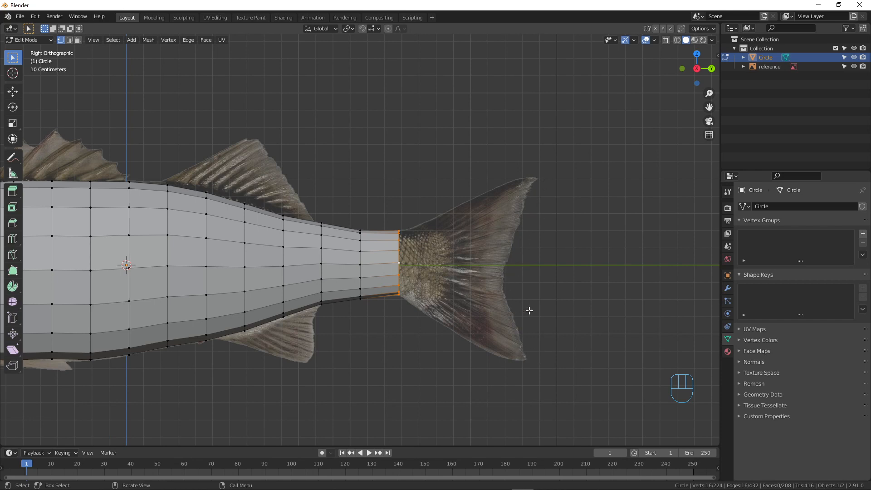
key(KP_7)
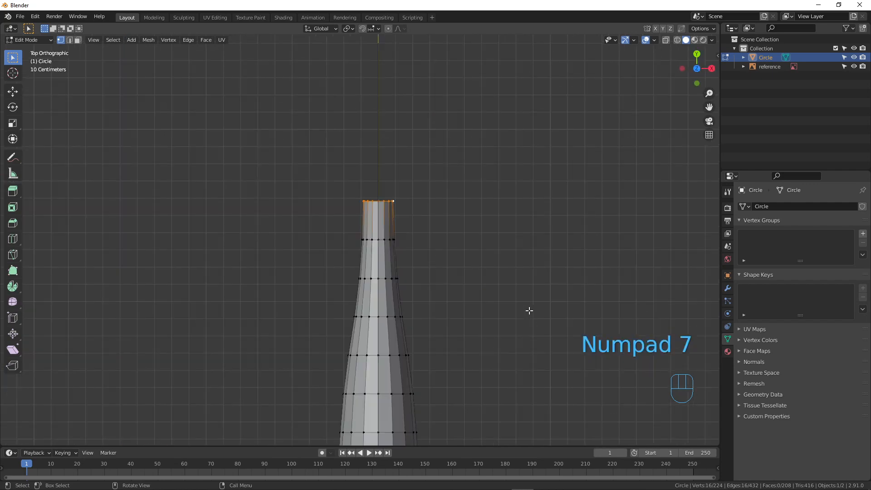
middle_drag(530, 310, 476, 242)
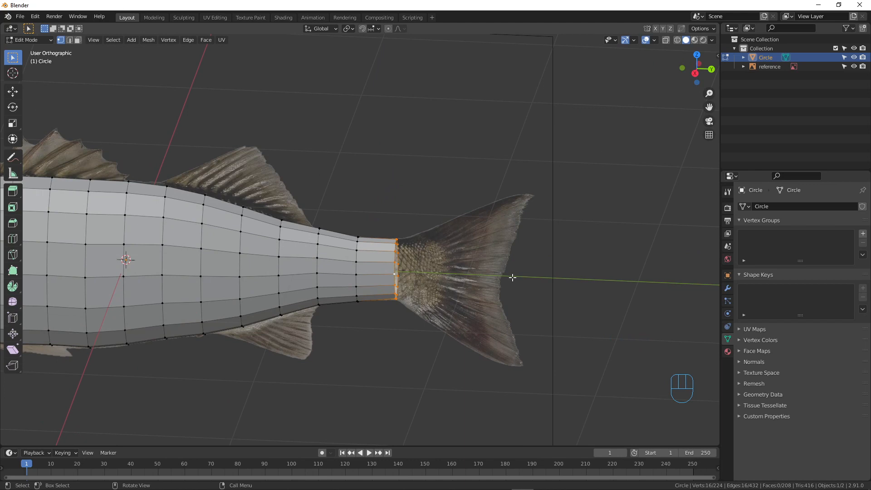
key(KP_3)
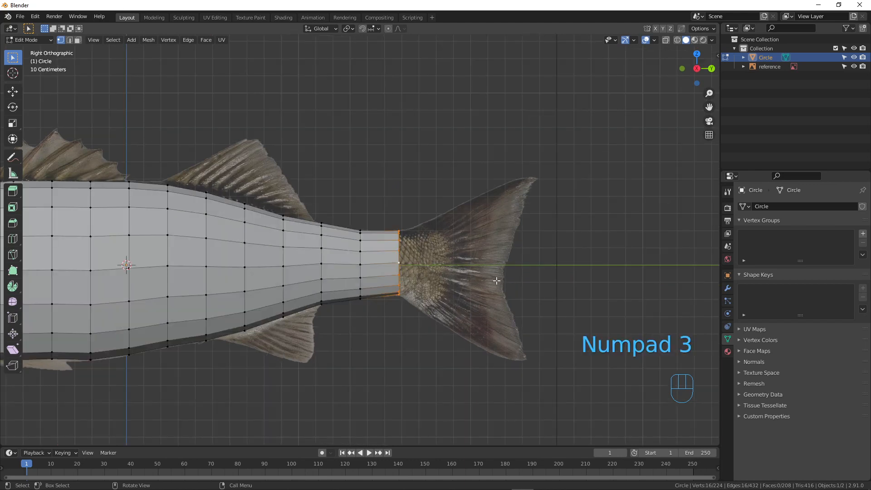
key(e)
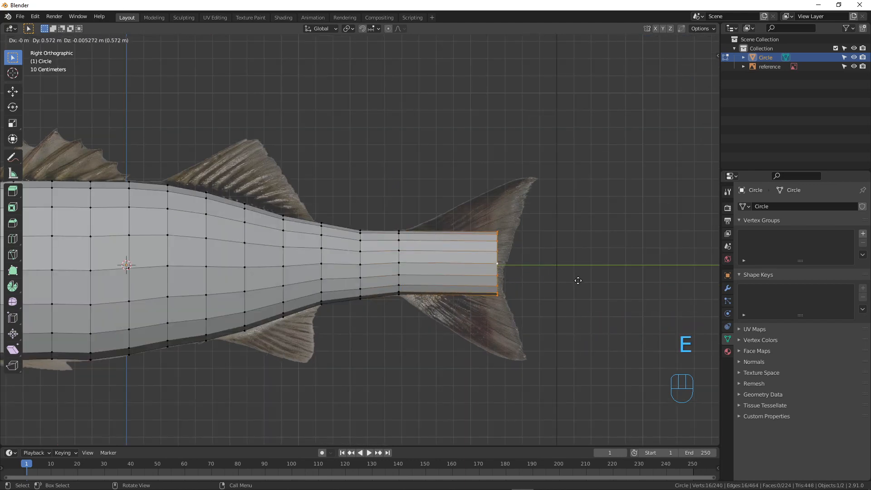
key(y)
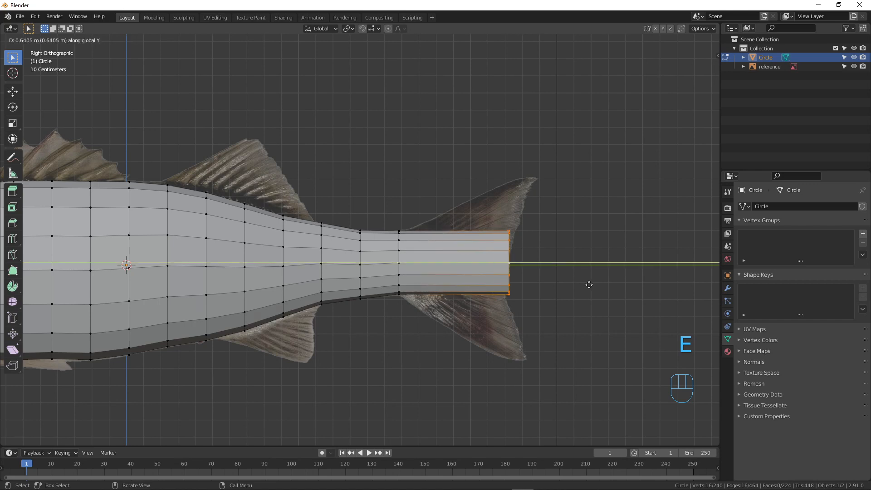
Scale the extruded tail loop by about 2.86 and move it about 0.04 m toward the body and 0.03 m down.
key(s)
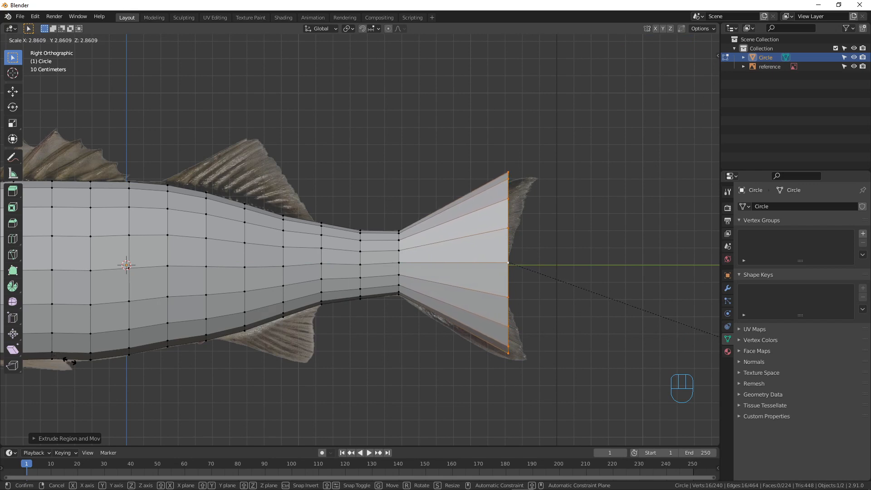
click(69, 362)
key(g)
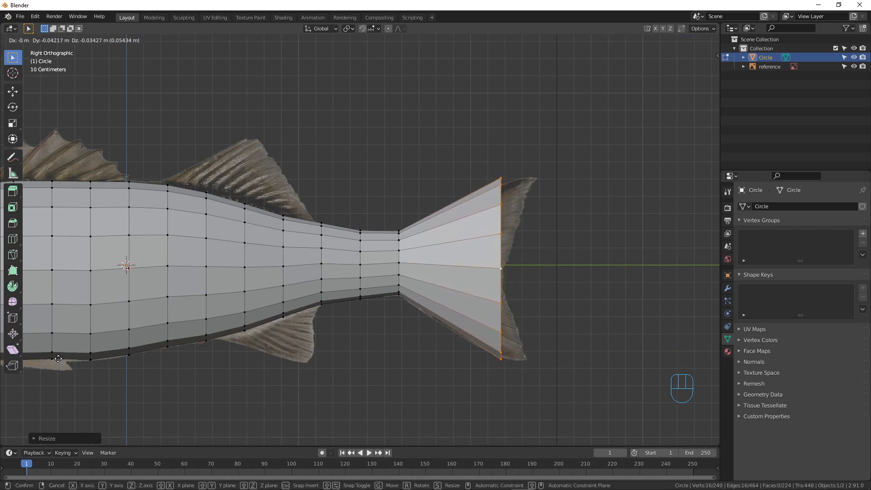
click(58, 359)
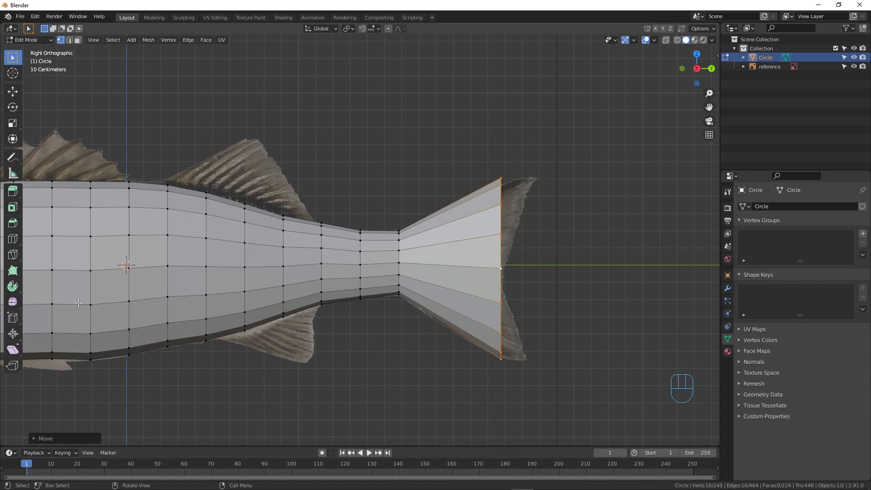
Switch to wireframe, select the upper and middle vertices of the tail's end loop, and rotate them about -19.4° to follow the fin edge.
key(z)
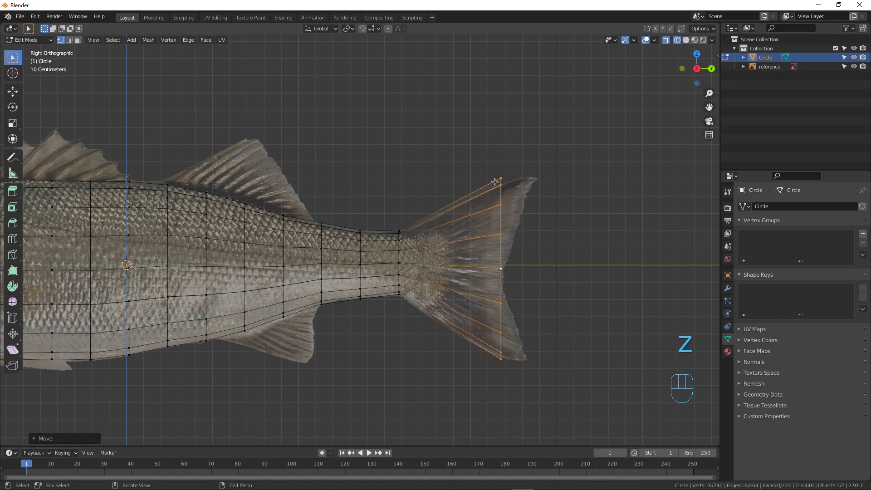
click(506, 176)
middle_drag(506, 176, 497, 196)
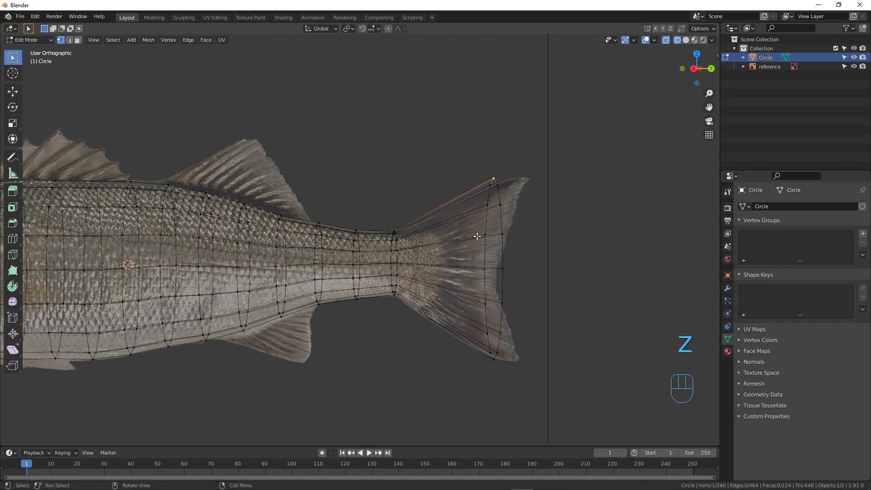
key(KP_3)
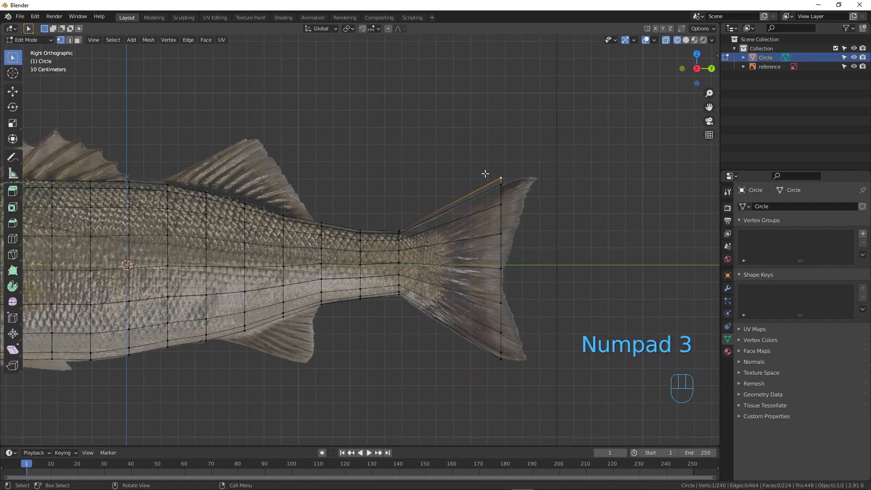
key(b)
drag(480, 167, 531, 281)
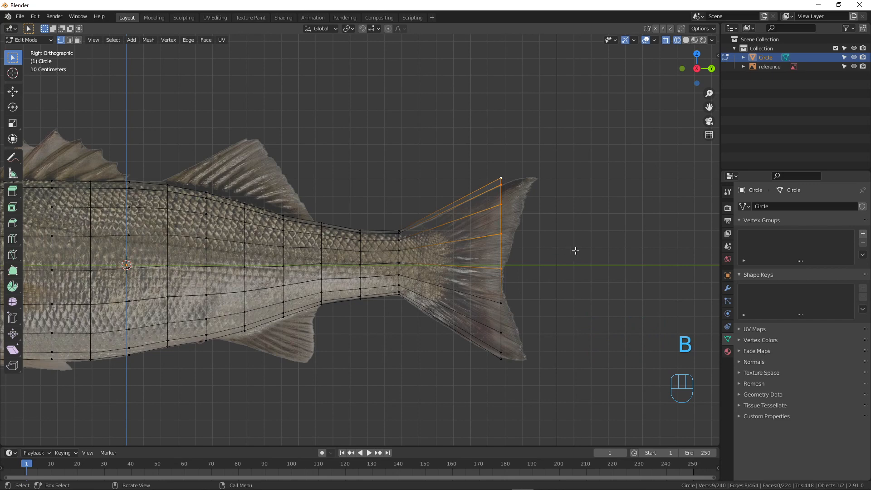
key(r)
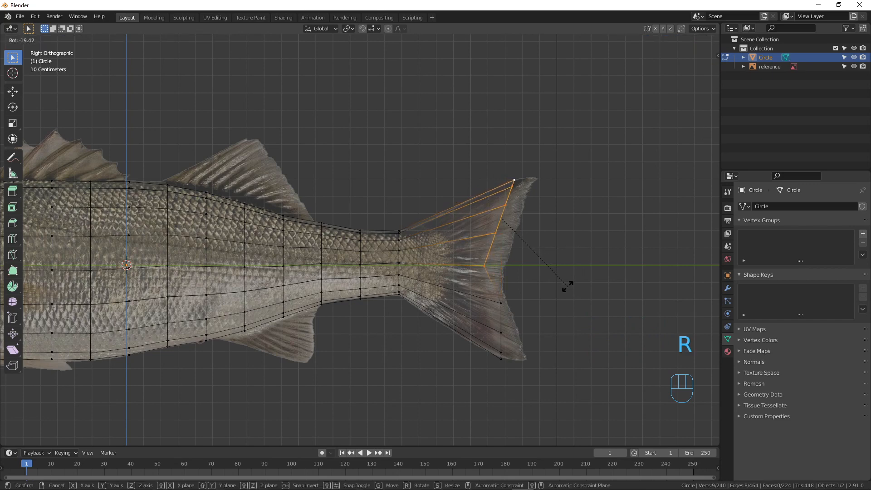
click(567, 282)
Move the upper tail vertices about 0.14 m backward and 0.04 m up, scale them by about 1.12, and nudge them slightly upward.
key(g)
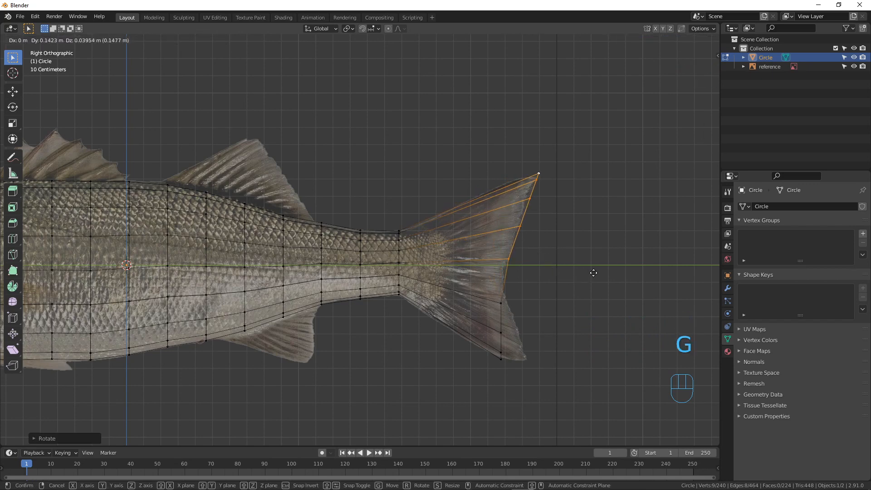
click(594, 273)
key(s)
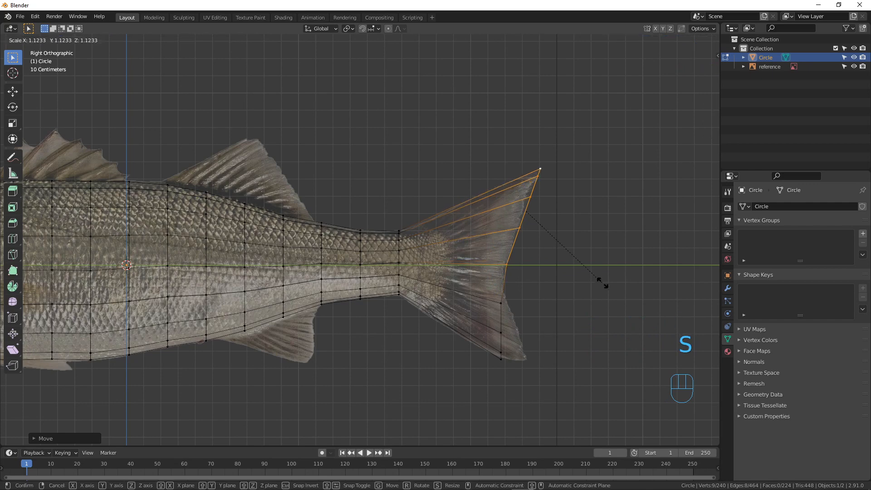
click(602, 283)
key(g)
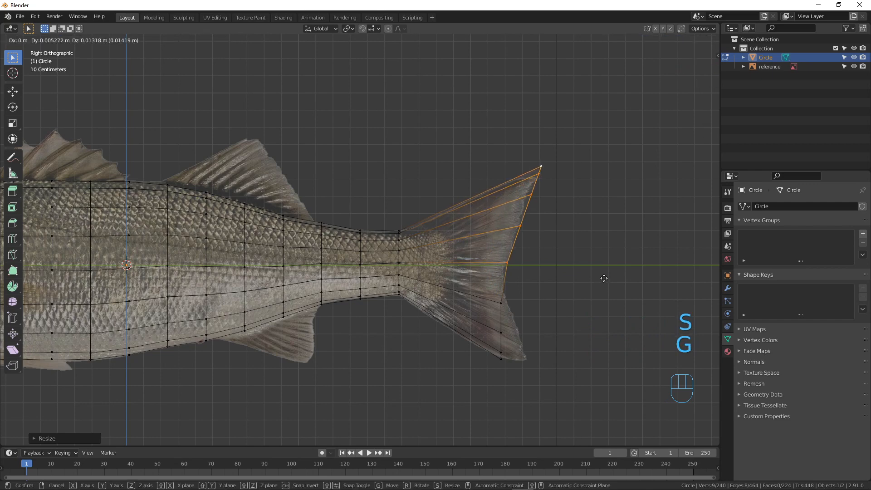
click(603, 278)
Select the lower vertices of the tail's end loop, rotate them about 21.5°, and move them about 0.126 m backward onto the lower fin edge.
scroll(576, 282, up, 3)
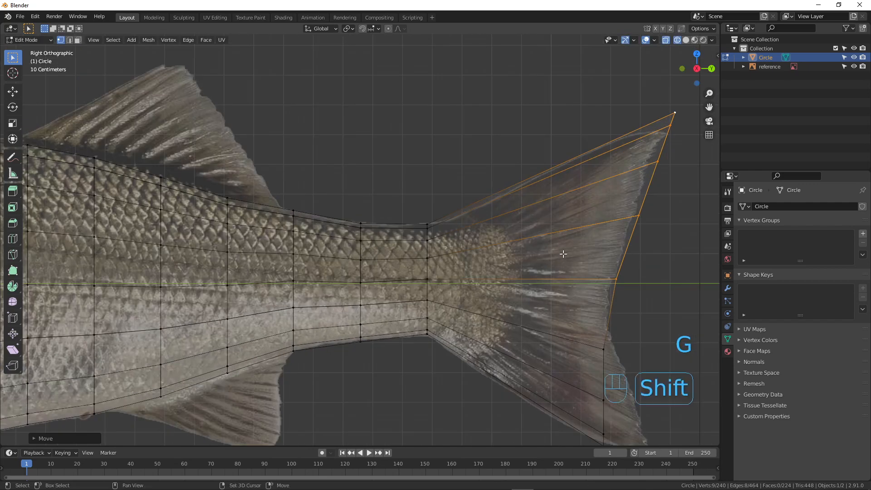
shift+middle_drag(564, 221, 398, 265)
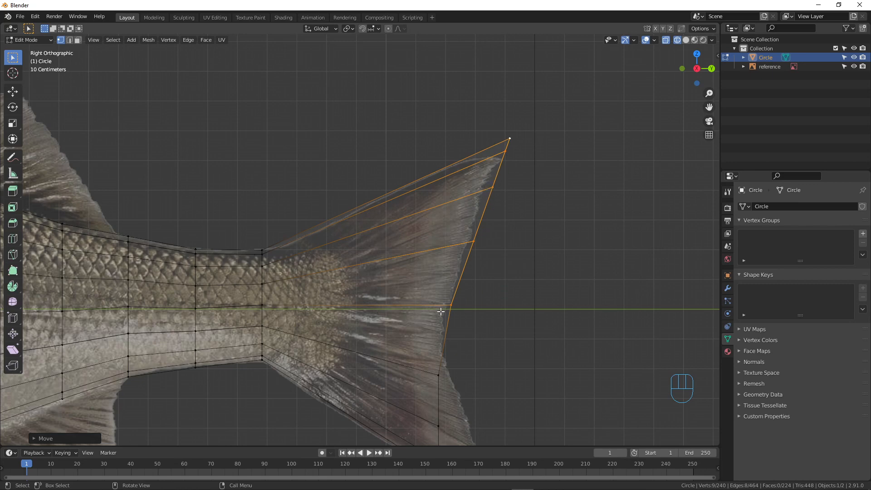
shift+middle_drag(464, 317, 459, 222)
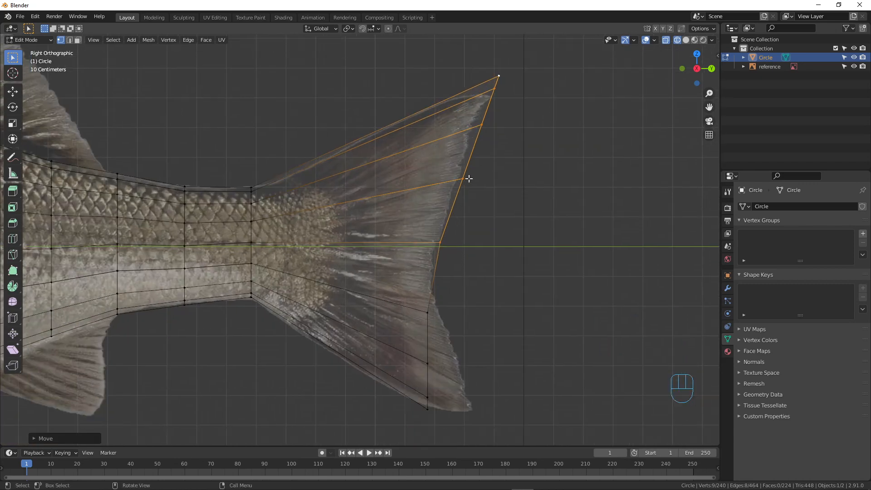
scroll(467, 312, down, 2)
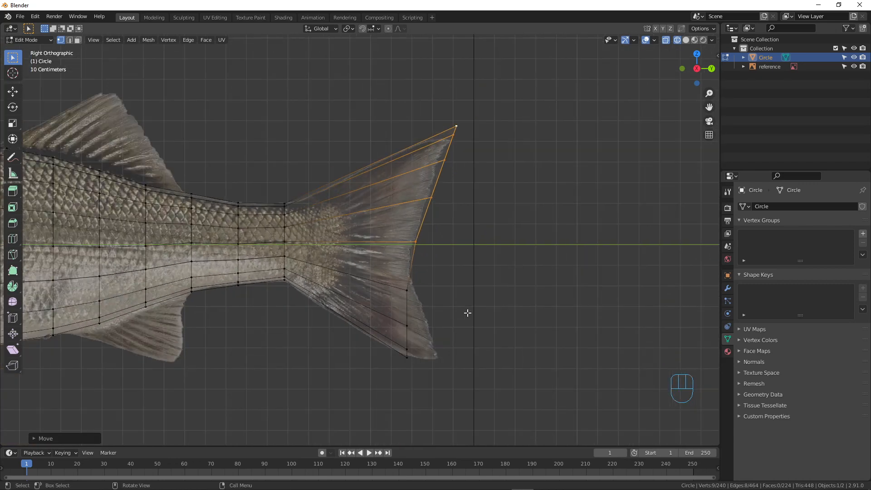
scroll(467, 313, up, 2)
shift+middle_drag(453, 274, 456, 262)
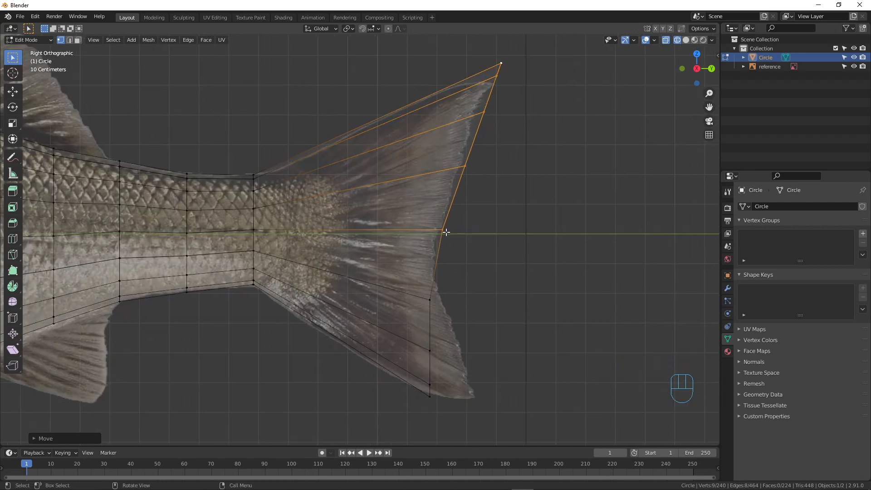
scroll(446, 233, down, 2)
scroll(439, 247, up, 1)
click(419, 289)
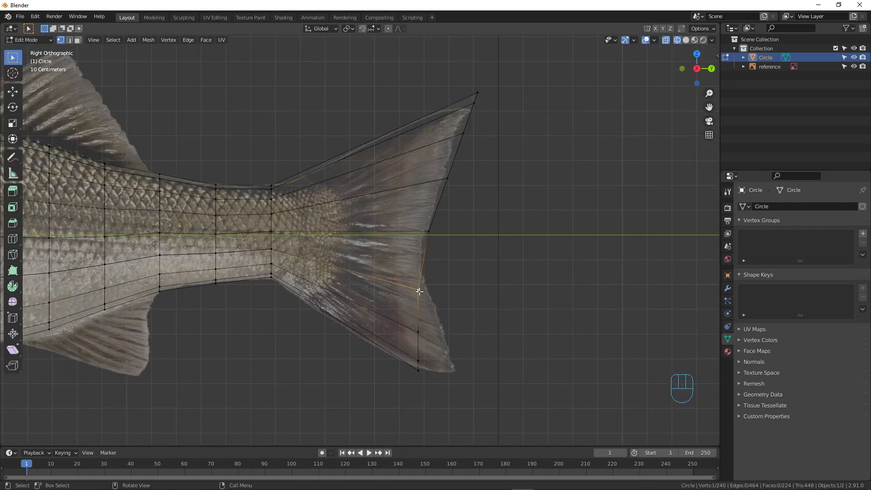
key(b)
drag(409, 273, 460, 388)
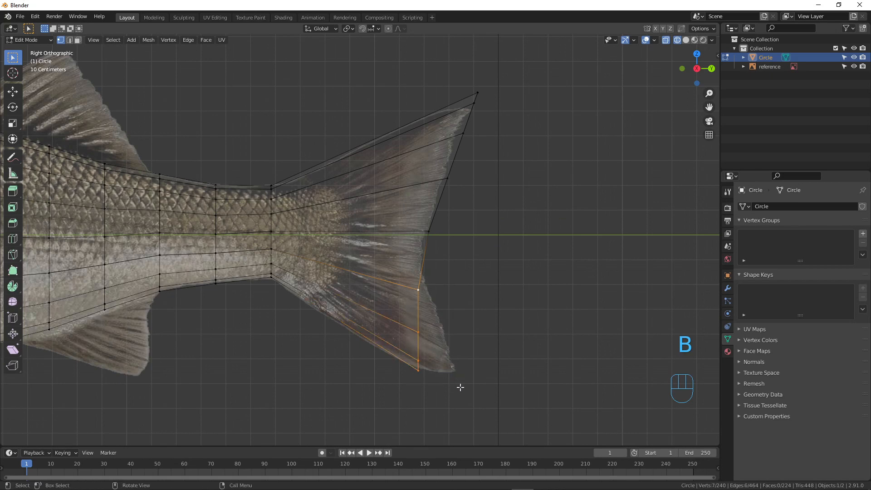
key(r)
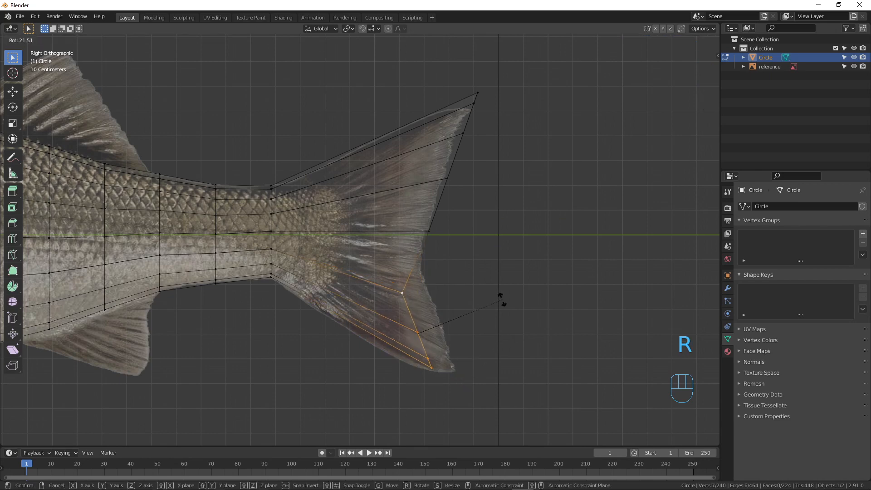
click(502, 300)
key(g)
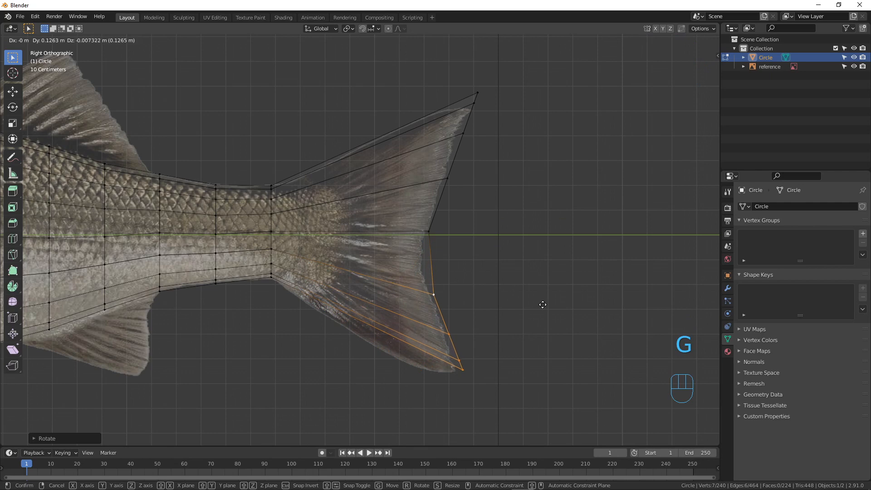
click(542, 305)
Select the middle vertices of the tail's end loop and move them about 0.013 m toward the body and 0.042 m down.
click(430, 232)
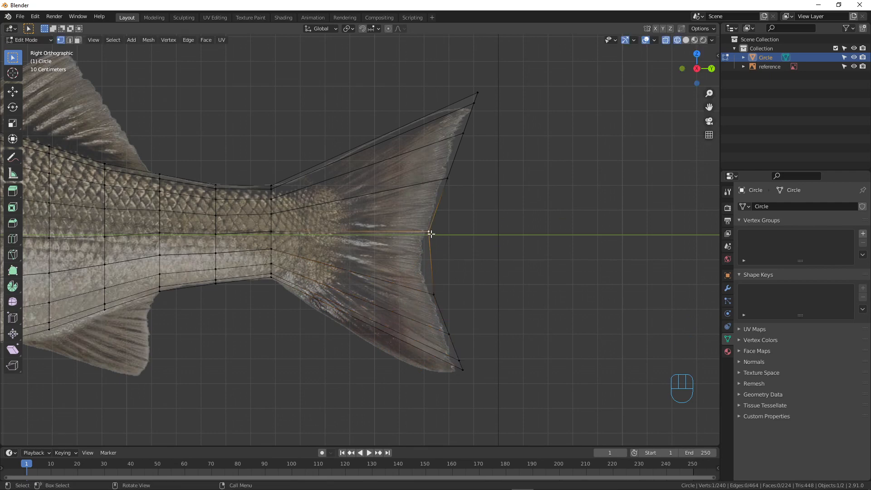
key(b)
drag(418, 215, 455, 250)
key(g)
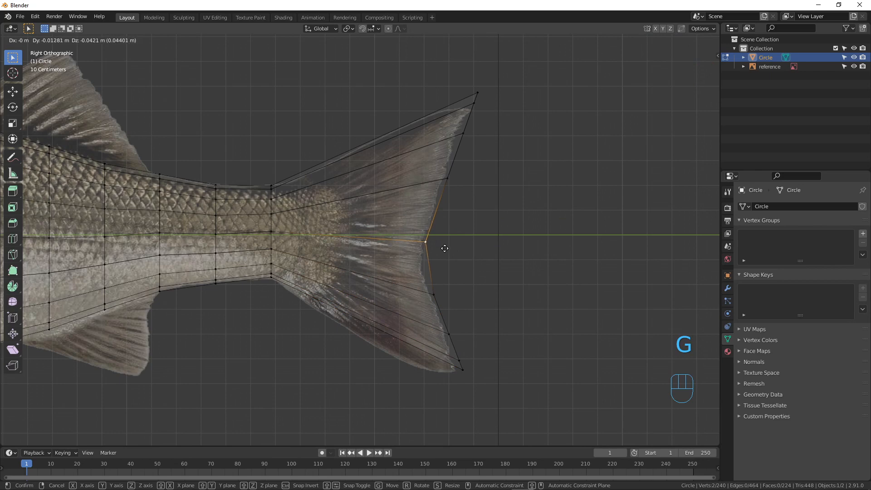
click(444, 249)
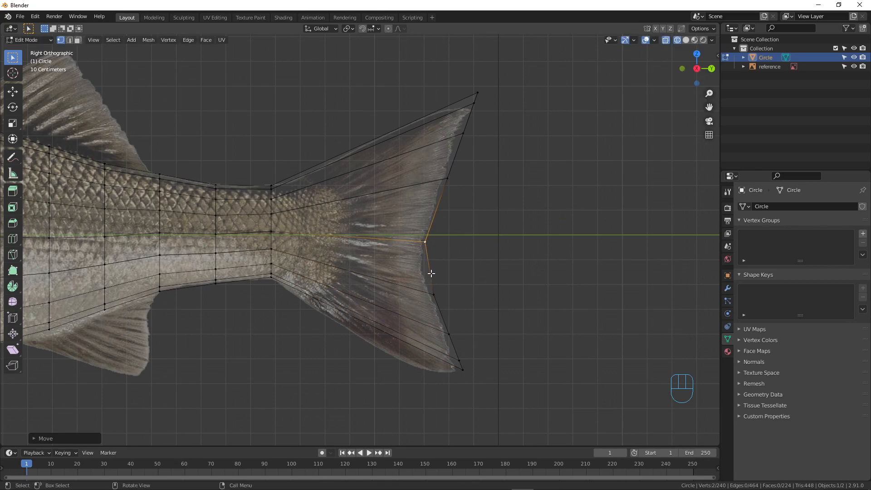
Select the middle and lower vertices of the tail's end loop, scale them by about 1.11, and move them about 0.015 m down.
key(b)
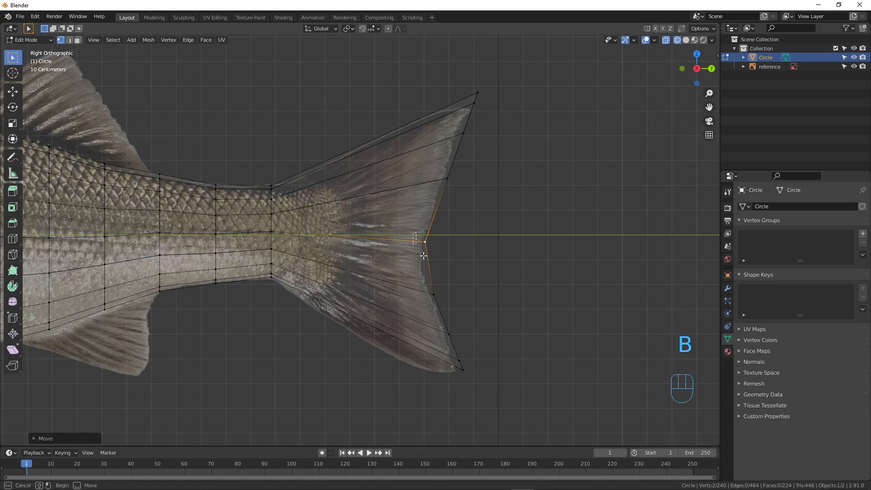
drag(418, 238, 487, 397)
key(s)
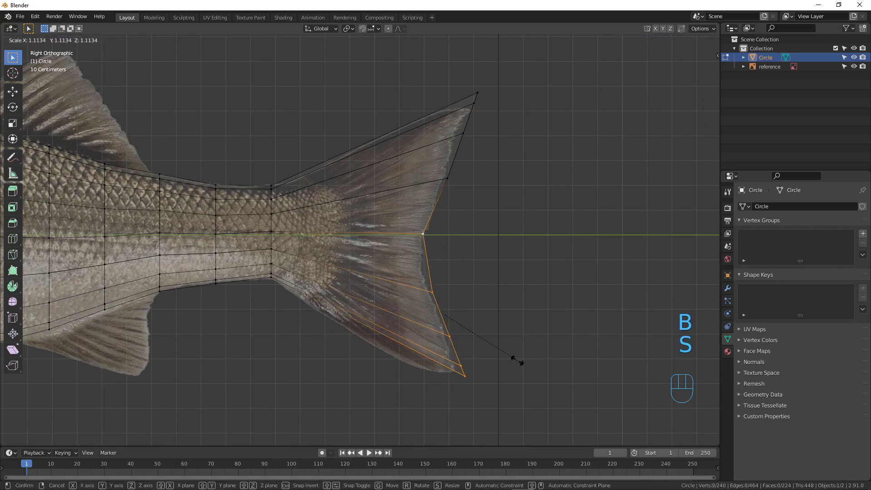
click(517, 360)
key(g)
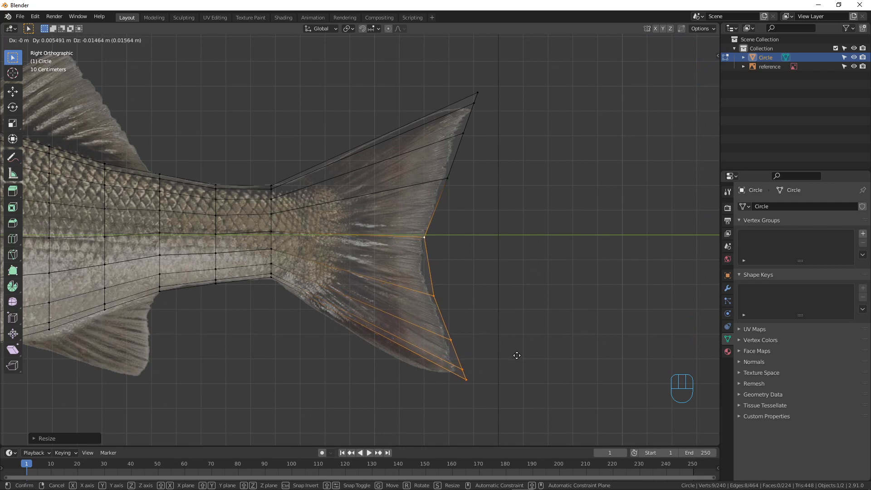
click(516, 353)
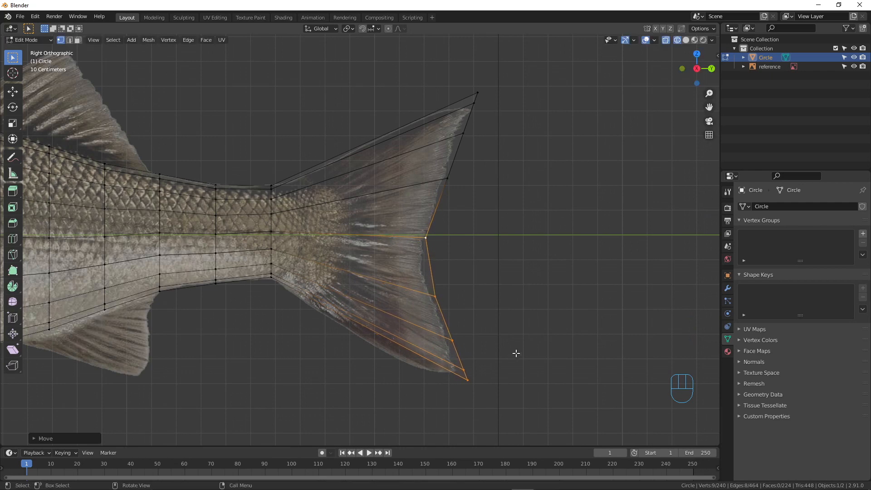
Select the tail's whole end loop and scale it strongly down along X in top view to flatten the fin.
scroll(356, 287, down, 2)
scroll(385, 305, up, 3)
shift+middle_drag(405, 314, 480, 291)
scroll(509, 261, up, 1)
scroll(472, 264, down, 4)
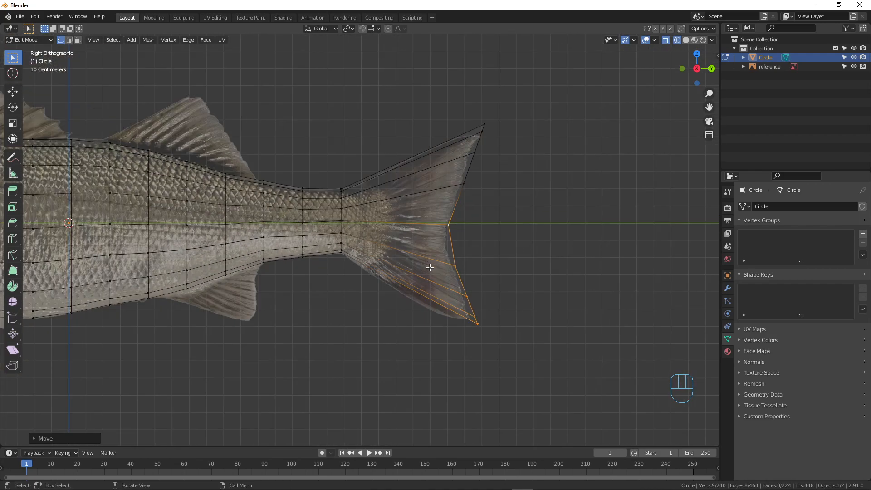
scroll(429, 268, up, 2)
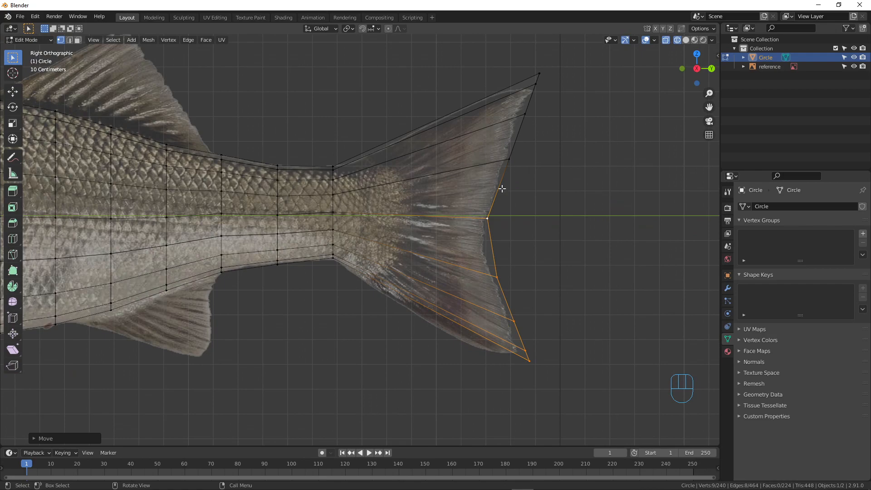
middle_drag(506, 187, 534, 192)
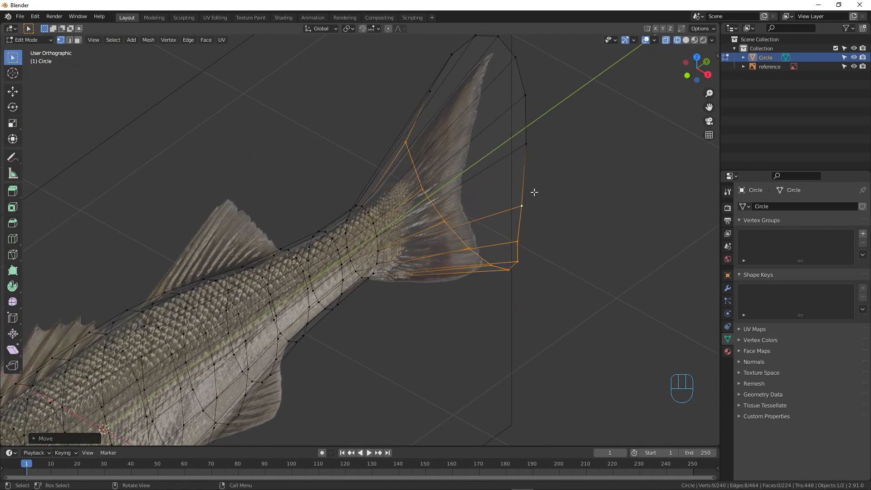
alt+click(525, 176)
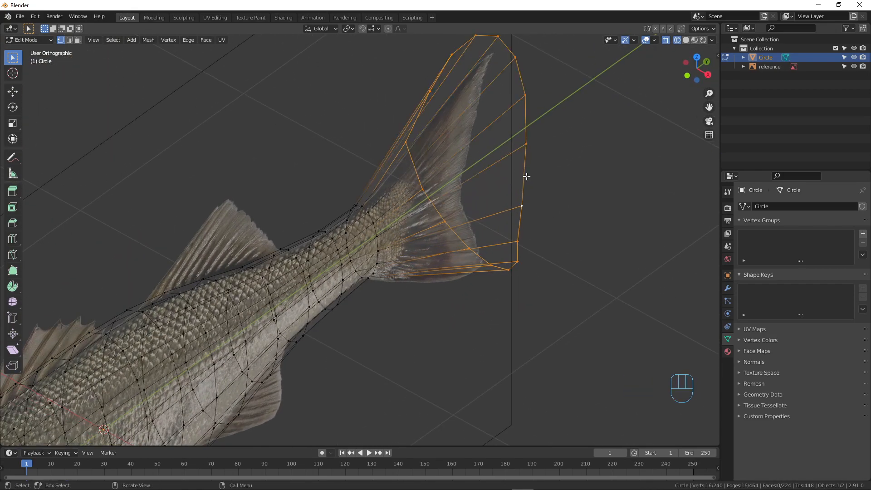
key(KP_7)
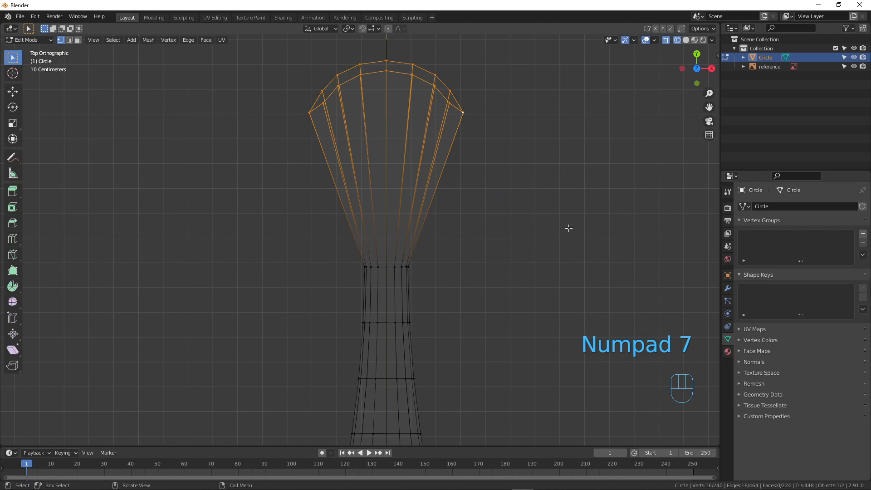
key(s)
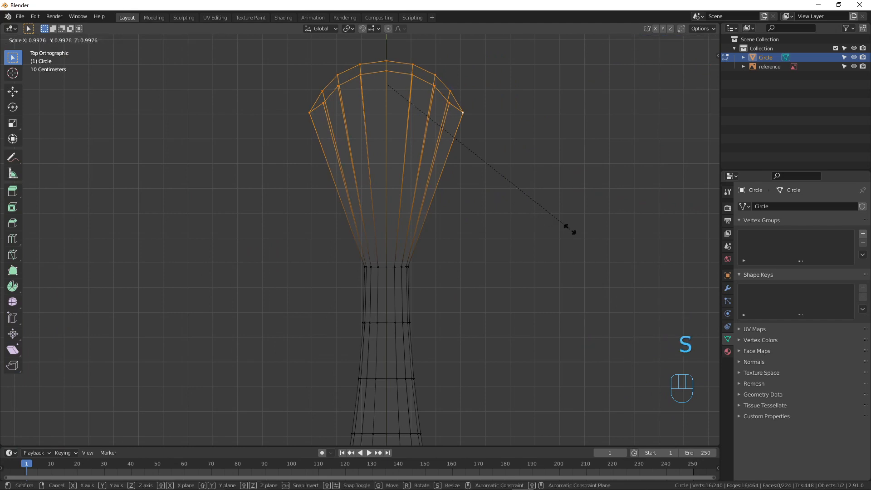
key(y)
key(x)
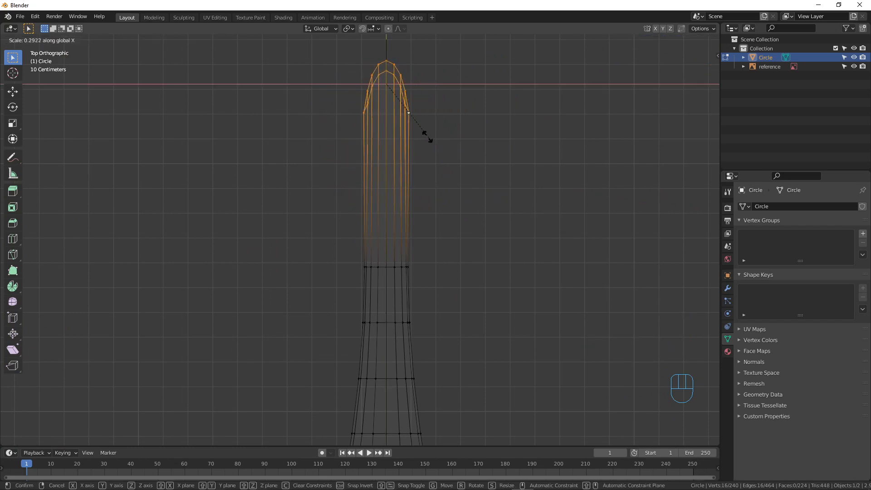
click(396, 82)
Scale the tail's end loop again along X by about 0.36 to thin the fin edge further.
middle_drag(396, 82, 394, 128)
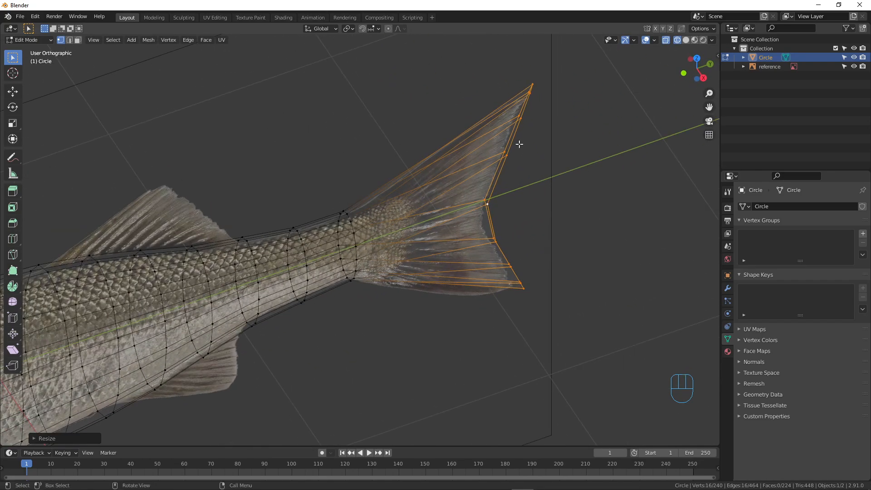
middle_drag(503, 173, 405, 168)
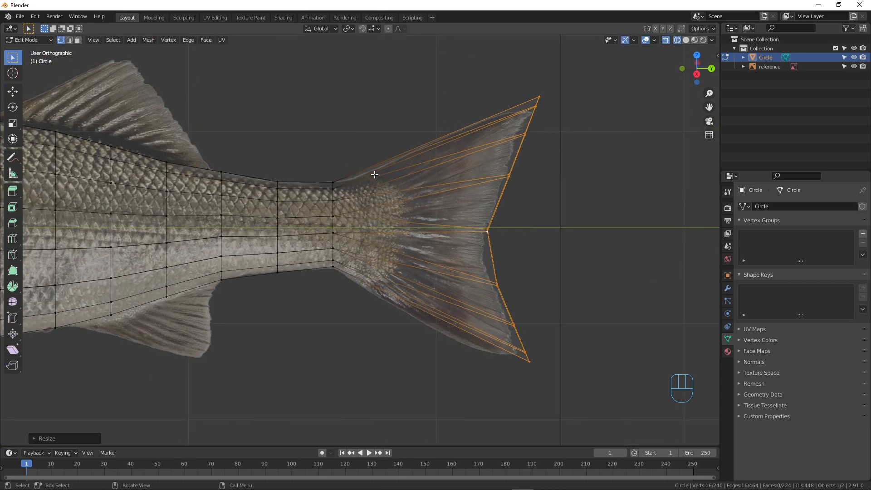
middle_drag(459, 152, 509, 200)
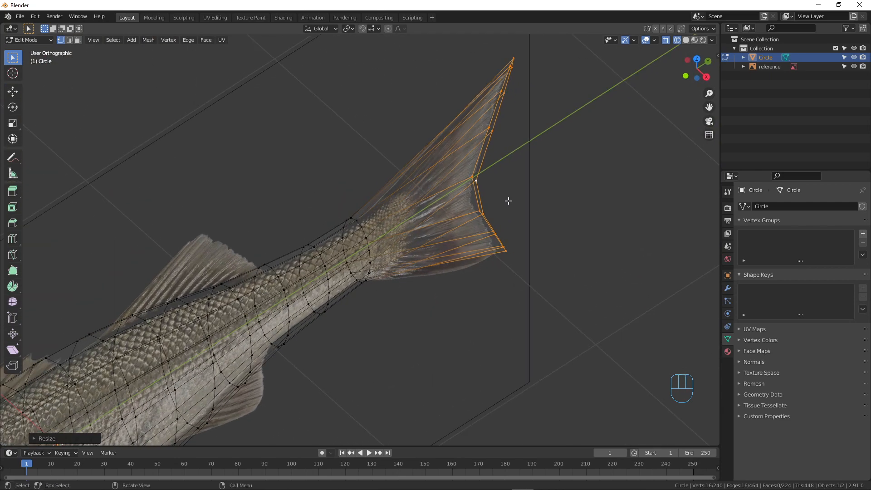
key(s)
key(x)
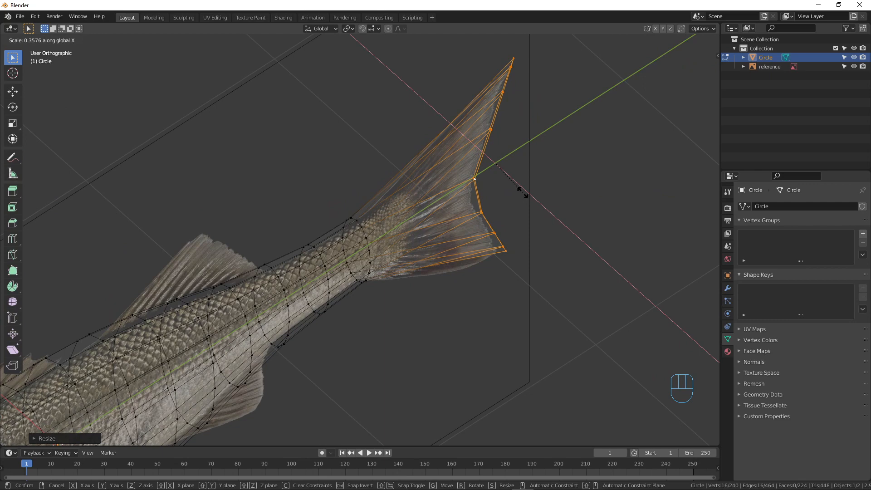
click(522, 192)
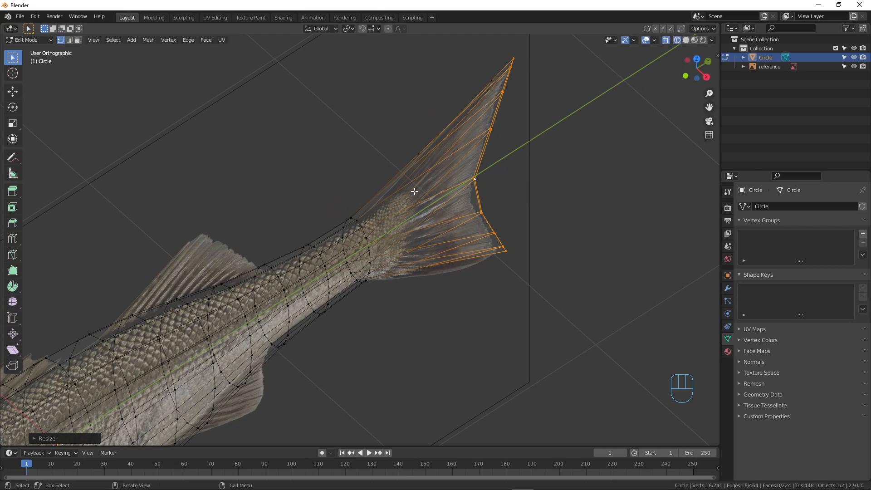
Add three evenly spaced loop cuts across the tail fin between its base and end loop in right side view.
middle_drag(414, 191, 398, 174)
key(KP_3)
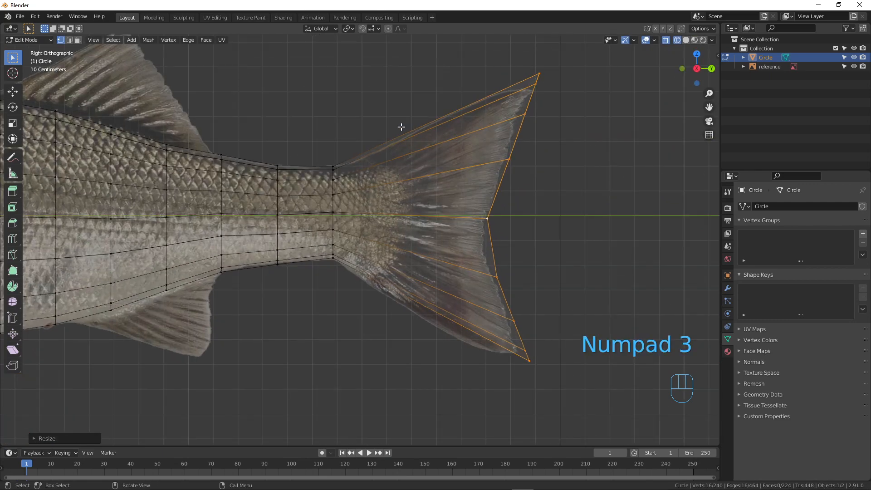
key(ctrl+r)
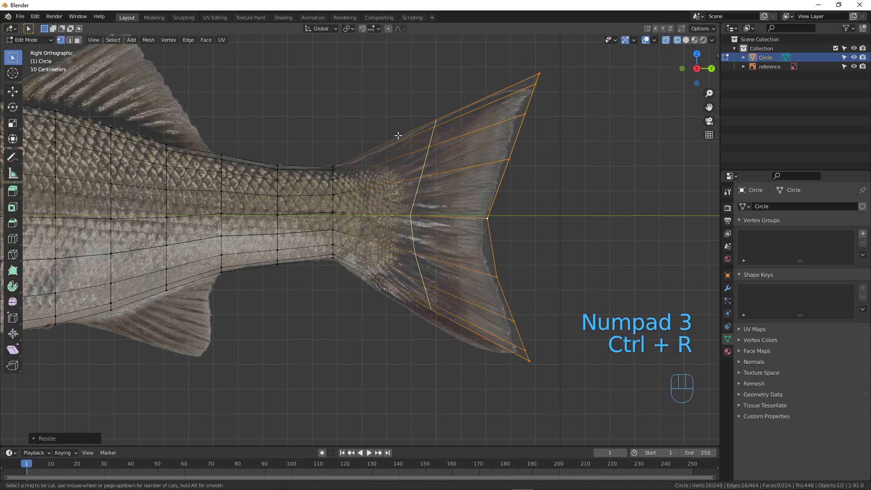
scroll(398, 136, up, 2)
scroll(398, 135, down, 1)
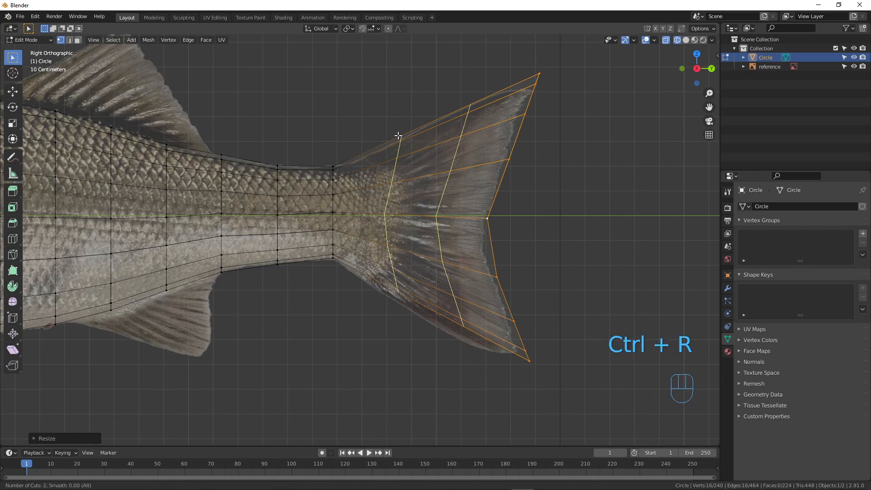
scroll(398, 135, up, 1)
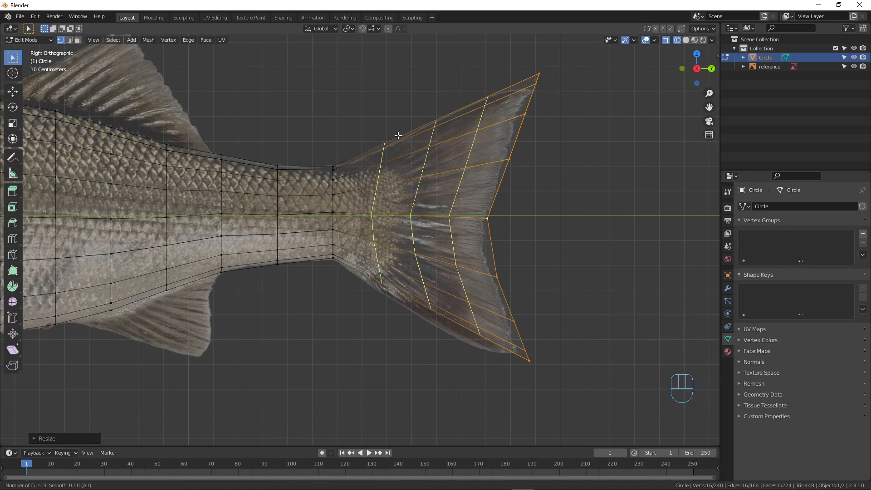
click(398, 136)
right_click(398, 135)
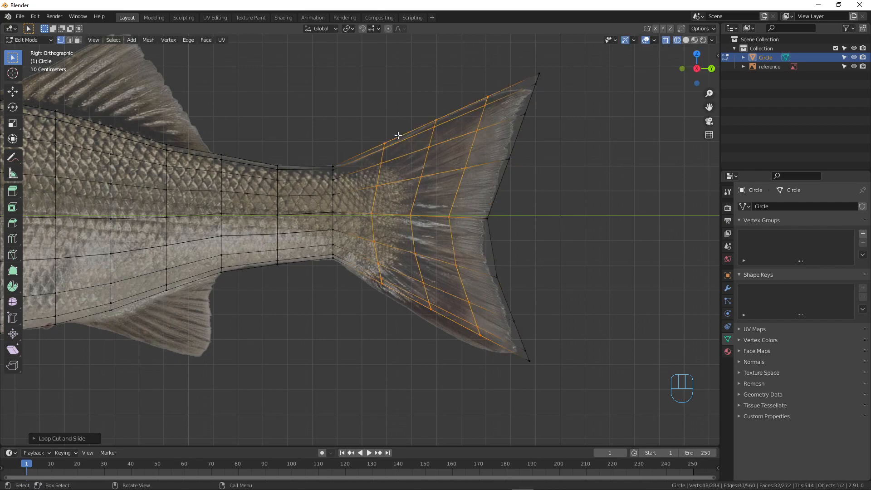
Select the tail loop cut nearest the body, scale it up slightly along Z, and move it about 0.02 m down.
alt+click(379, 193)
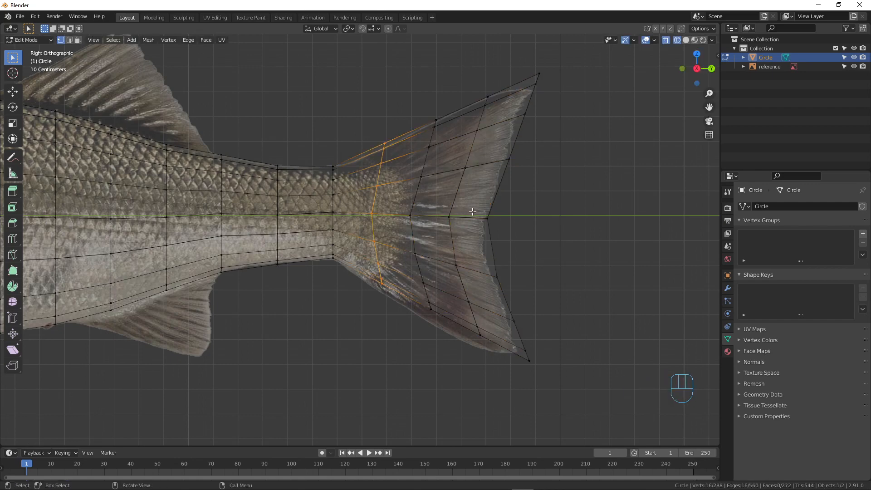
key(s)
key(z)
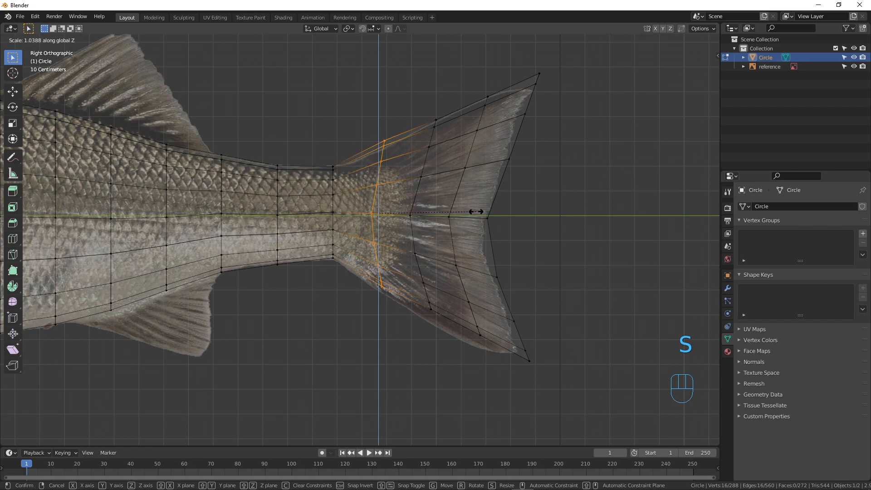
click(472, 208)
key(g)
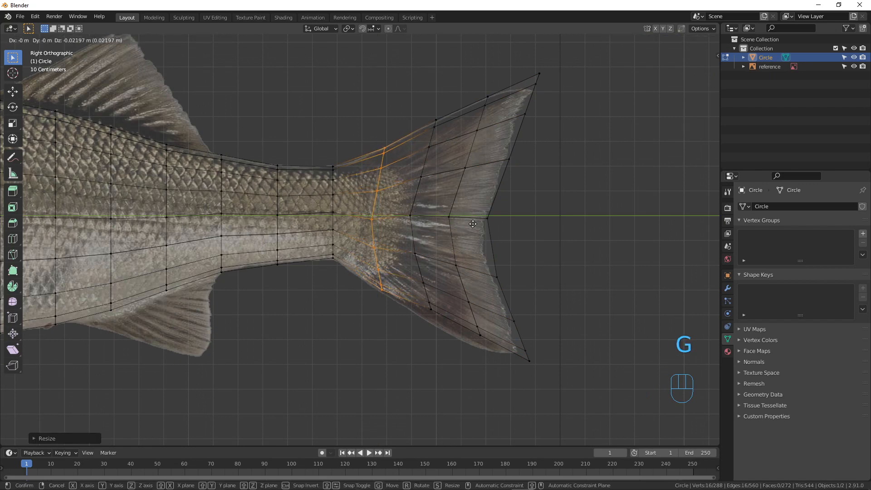
click(472, 225)
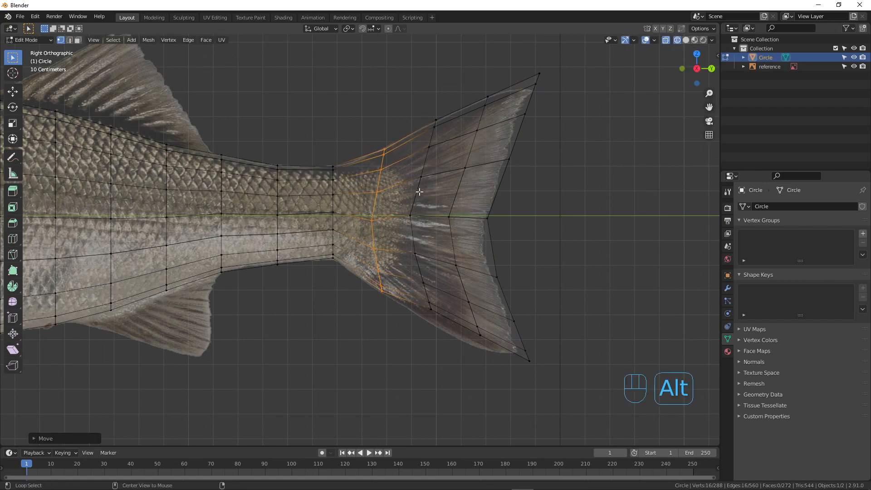
Move the middle tail loop cut about 0.03 m down and stretch it slightly along Z to fit the fin outline.
alt+click(449, 196)
key(g)
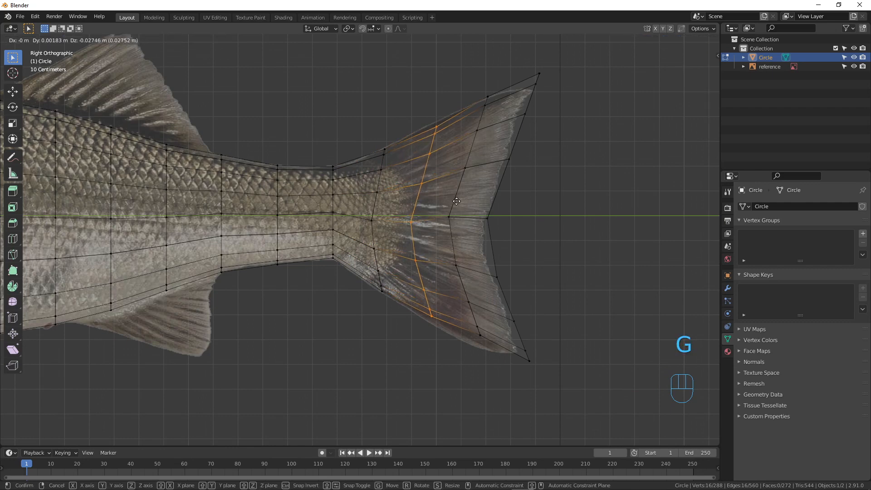
click(475, 211)
key(s)
key(z)
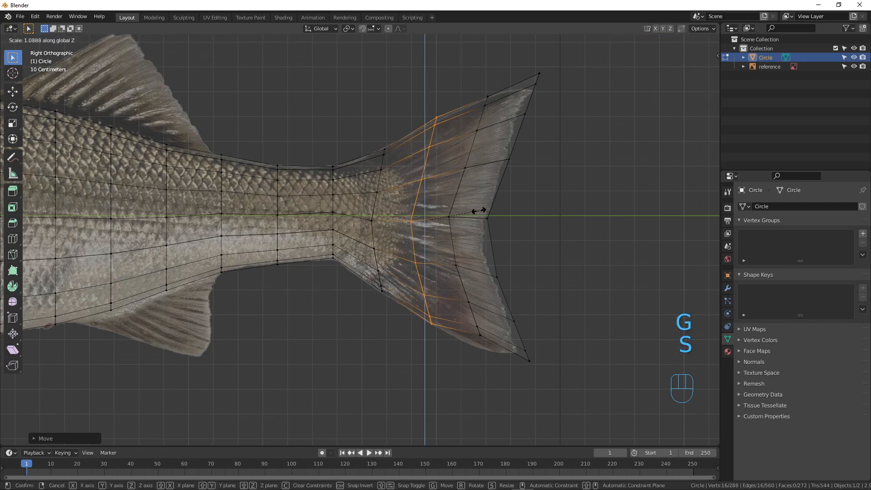
click(477, 211)
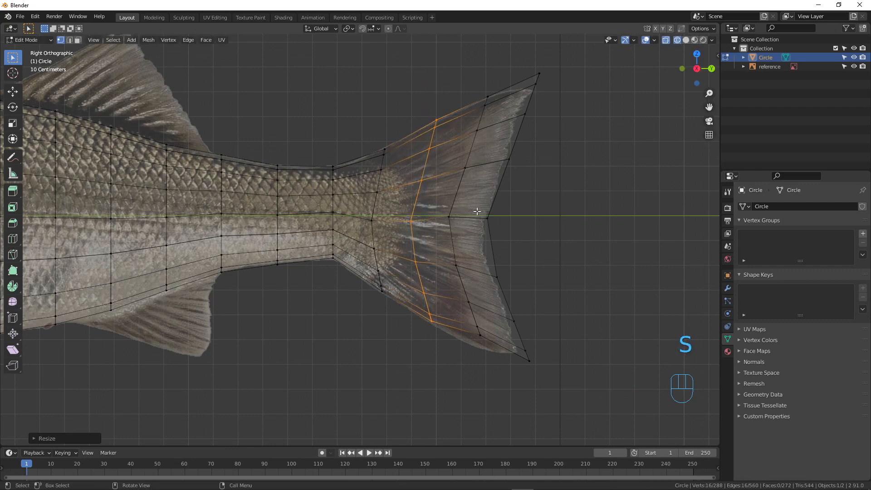
key(g)
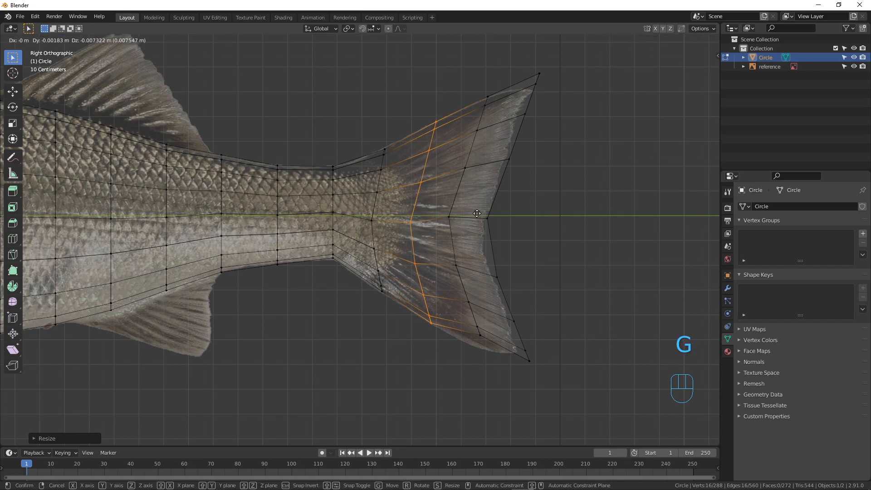
click(477, 212)
Scale up the tail loop cut nearest the fin's end slightly and nudge it down to match the reference outline.
alt+click(496, 200)
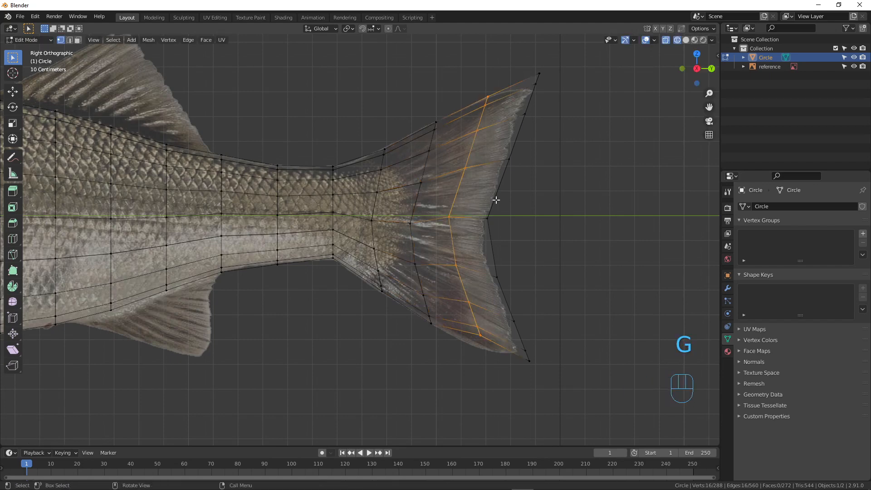
key(s)
click(526, 213)
key(g)
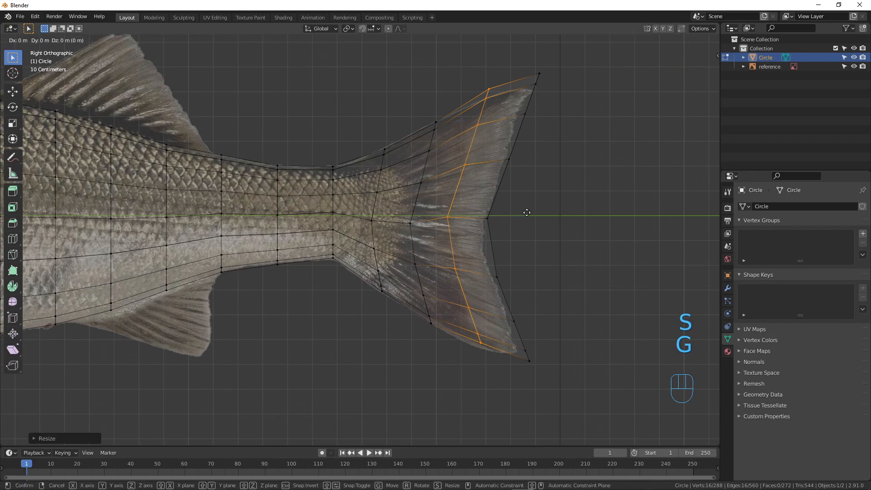
middle_drag(526, 213, 416, 253)
click(526, 216)
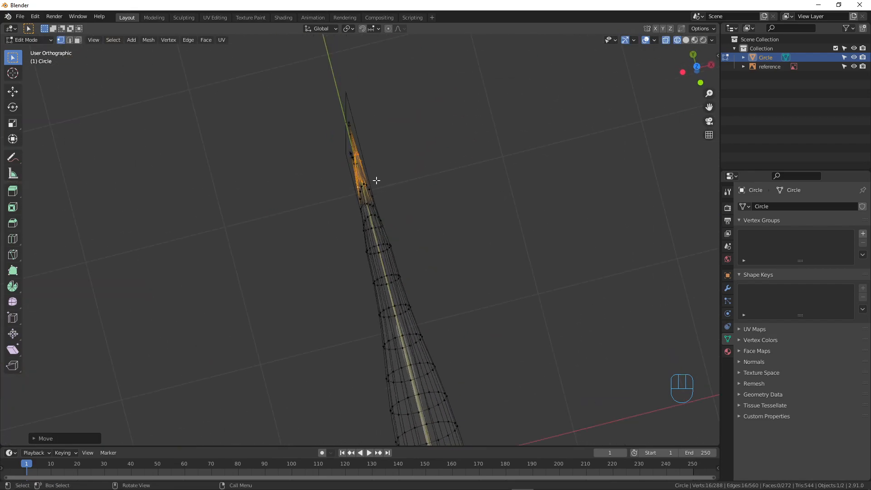
Select the tail fin's end edge loop and flatten it by scaling to 0 along X.
middle_drag(377, 181, 340, 249)
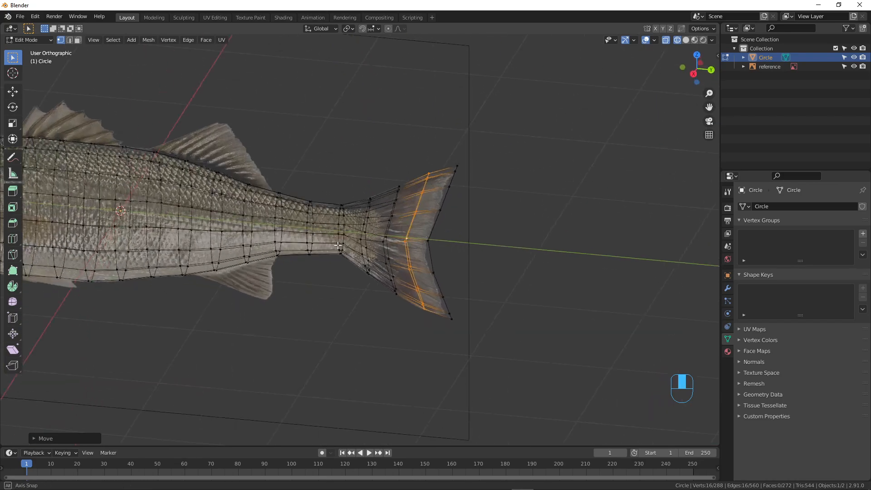
scroll(470, 280, up, 5)
shift+middle_drag(489, 243, 392, 224)
alt+click(512, 177)
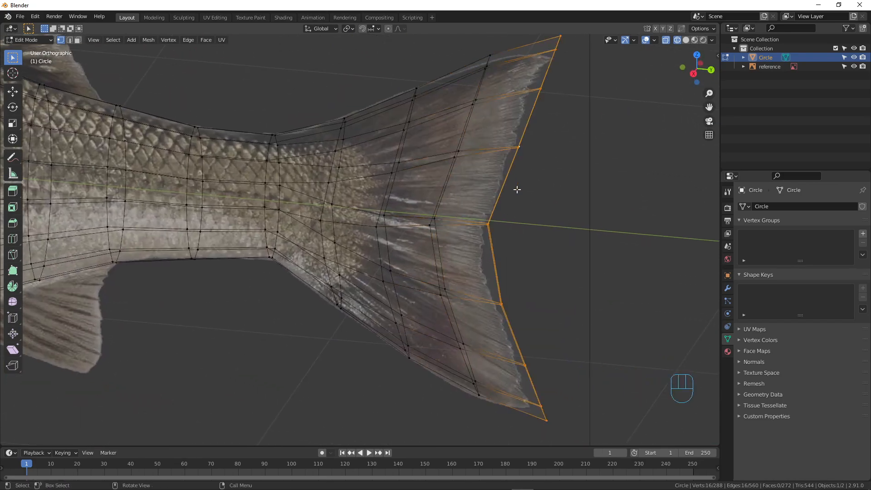
middle_drag(516, 189, 451, 204)
scroll(459, 226, up, 4)
scroll(492, 200, down, 6)
text(sx)
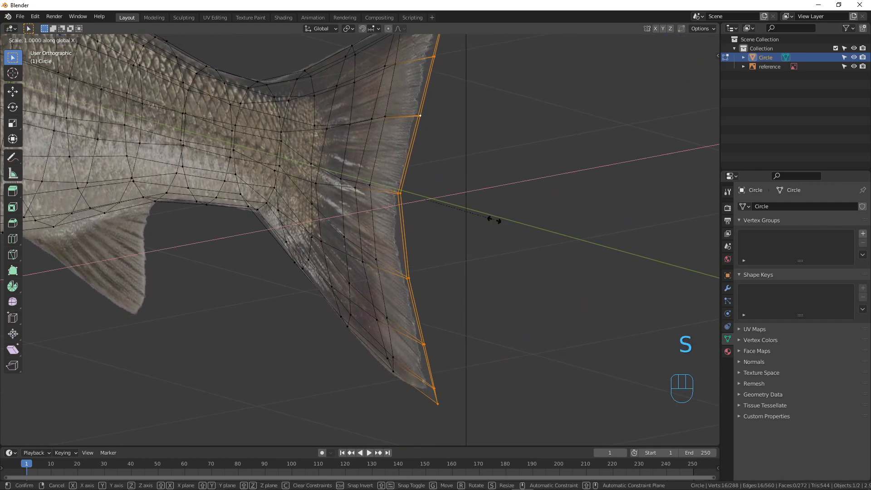
text(0)
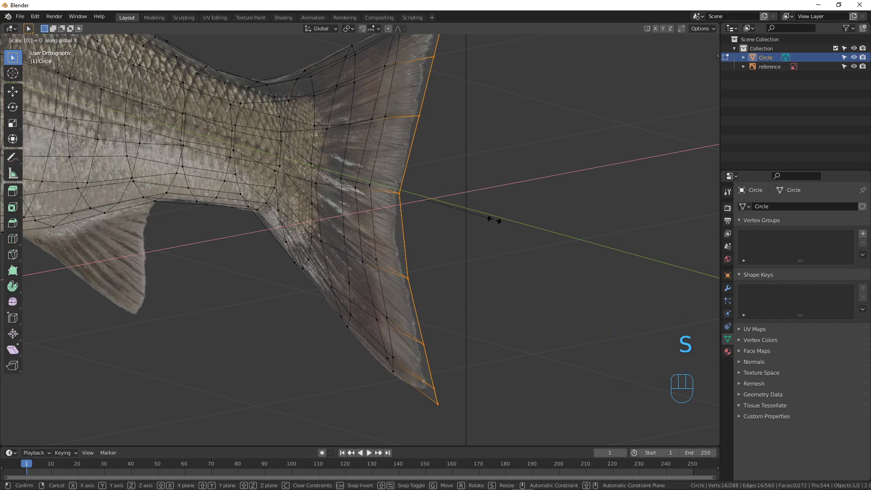
click(494, 220)
Test-move the vertex at the tail fin's central notch to check for overlapping duplicates, then cancel the move.
scroll(428, 239, down, 4)
middle_drag(428, 239, 389, 187)
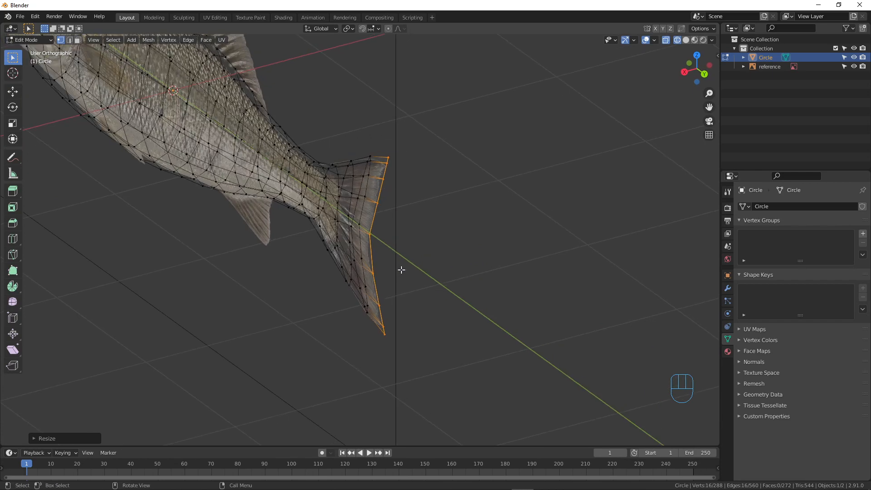
scroll(404, 261, up, 6)
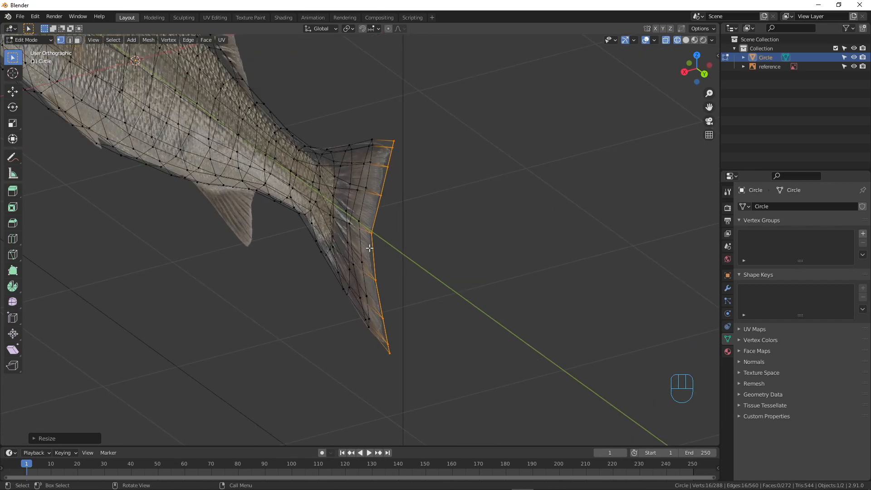
scroll(413, 219, up, 3)
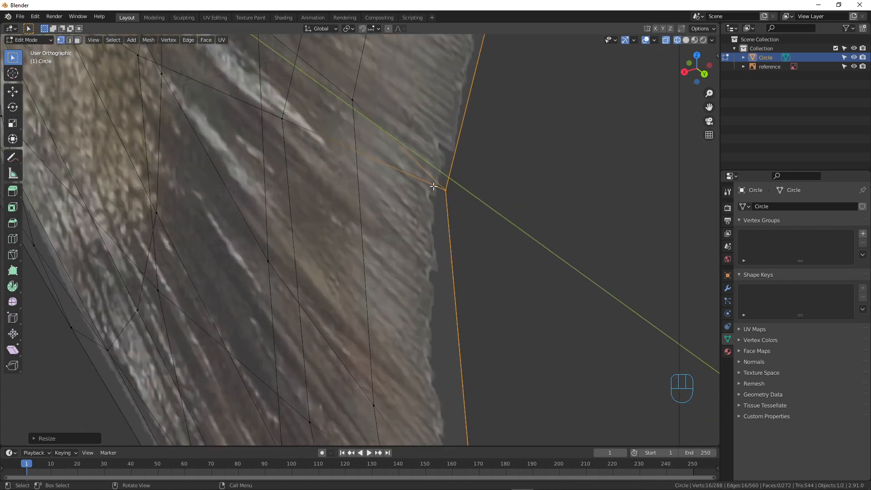
scroll(441, 188, down, 2)
shift+middle_drag(435, 216, 429, 242)
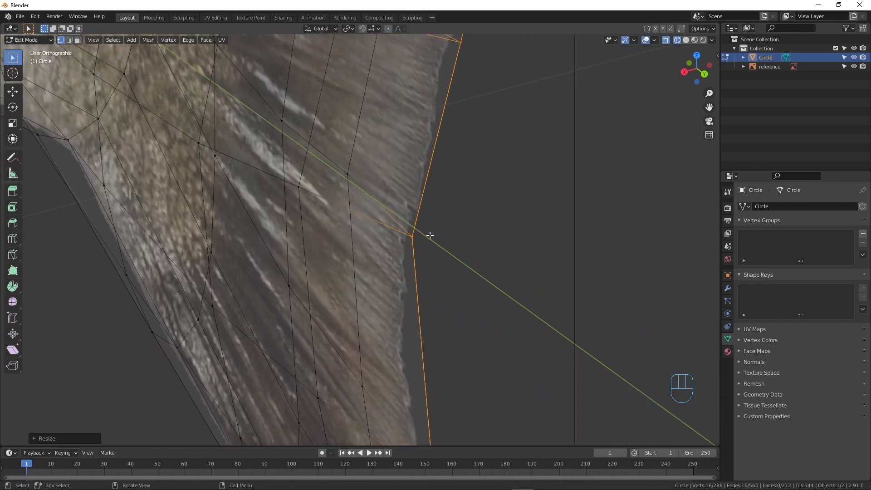
scroll(412, 239, up, 1)
click(423, 235)
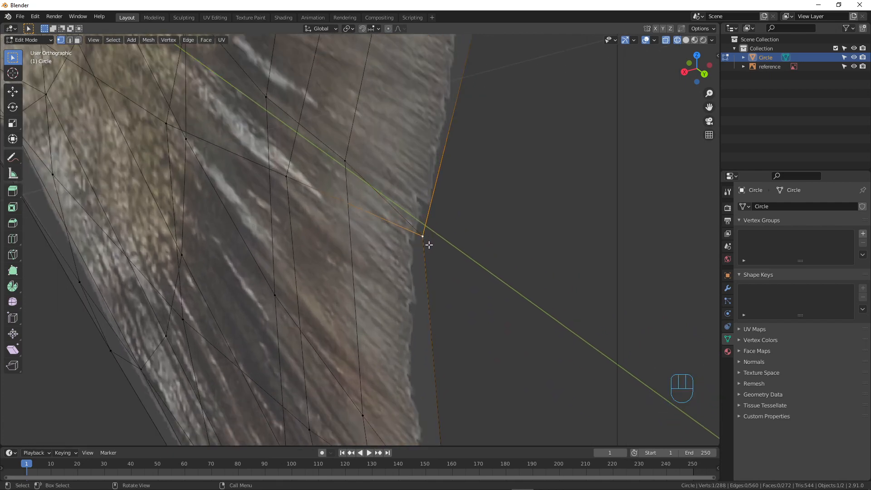
key(g)
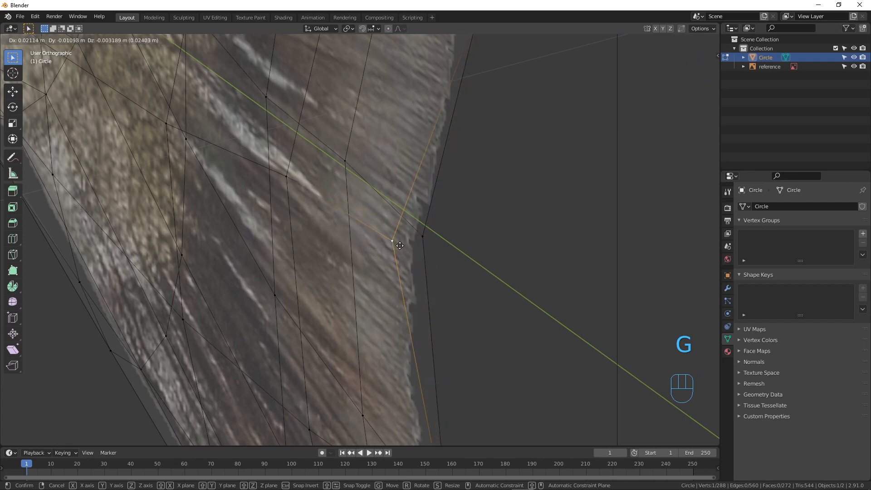
right_click(459, 253)
scroll(430, 242, down, 2)
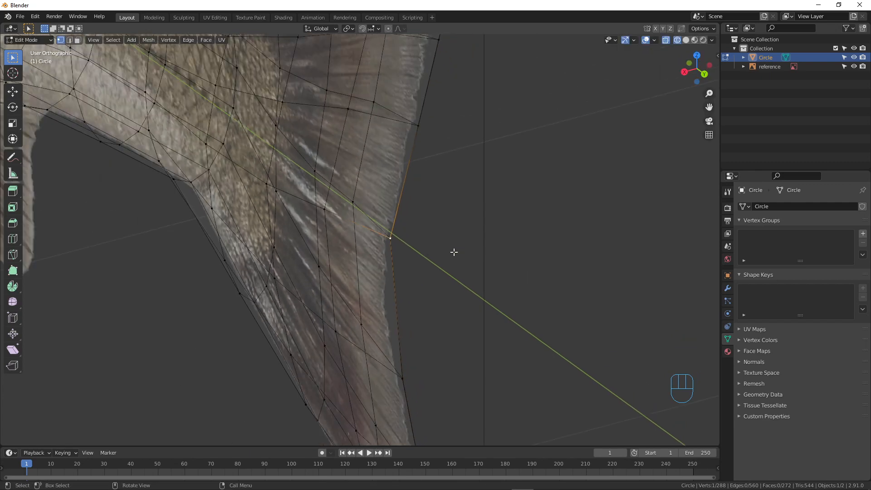
Select the entire fish mesh and merge its overlapping vertices by distance.
key(a)
key(a)
key(a)
scroll(394, 327, down, 4)
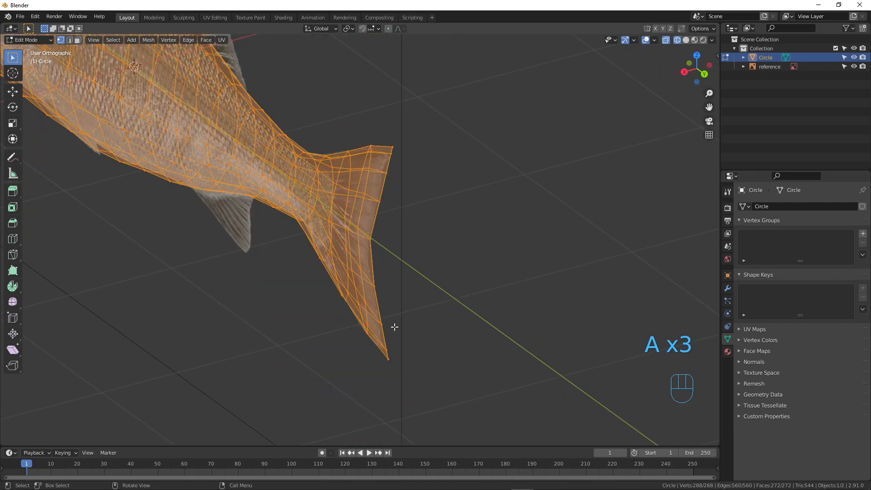
middle_drag(368, 306, 404, 287)
scroll(408, 285, down, 2)
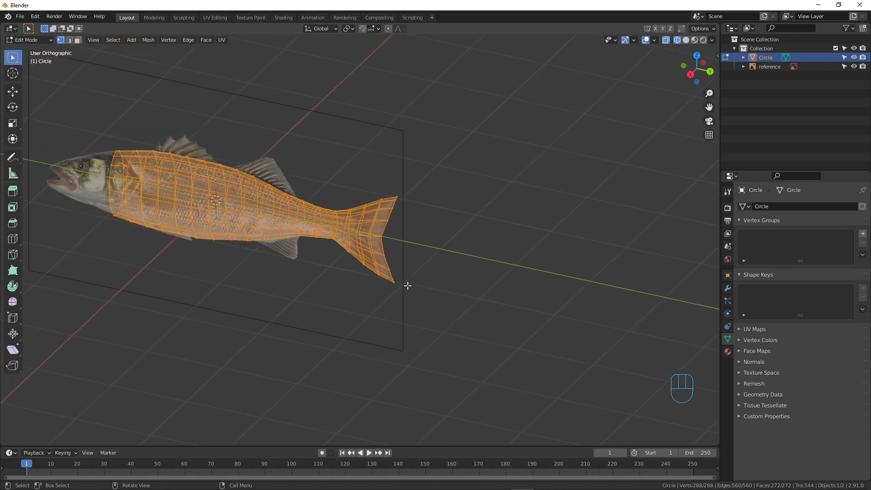
key(m)
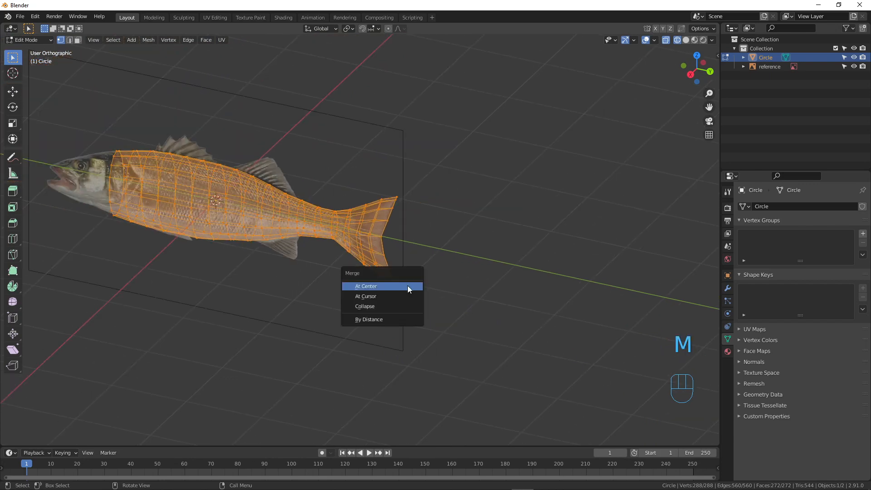
click(393, 319)
Check the merged vertex at the tail fin's notch with a trial move and cancel it.
scroll(397, 267, up, 5)
middle_drag(437, 252, 396, 239)
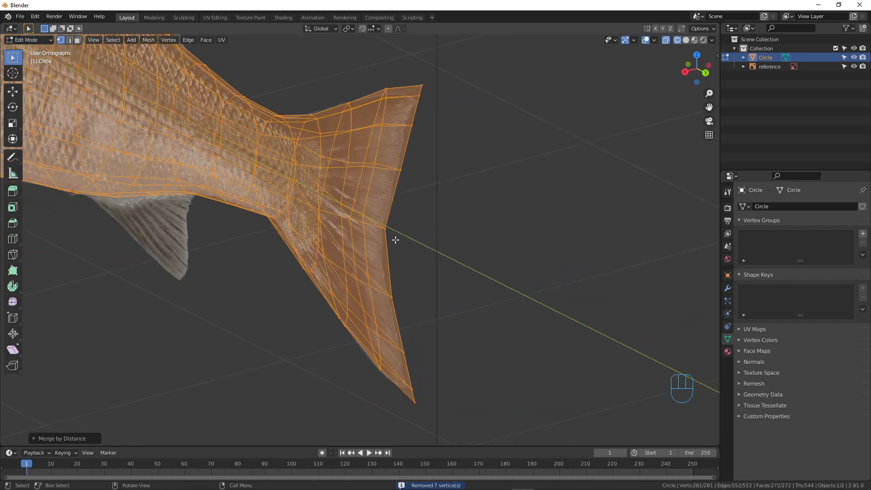
click(385, 226)
scroll(417, 282, up, 4)
key(g)
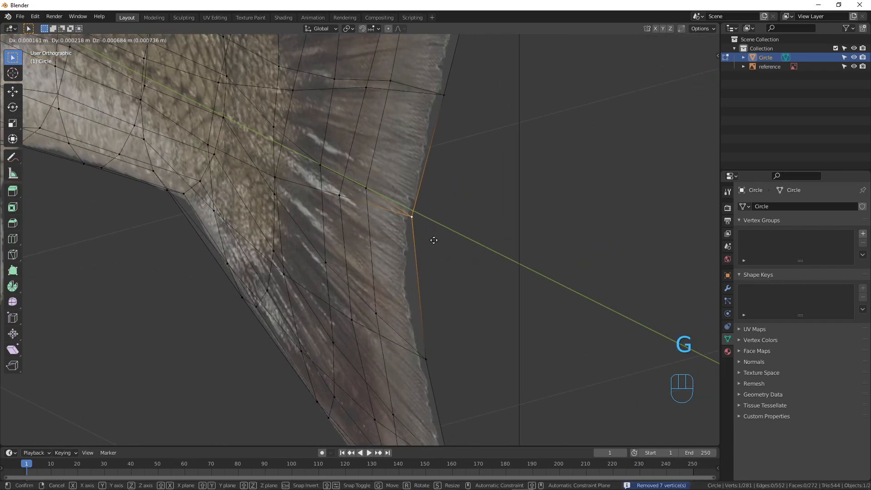
right_click(434, 233)
scroll(409, 234, down, 6)
middle_drag(408, 233, 435, 288)
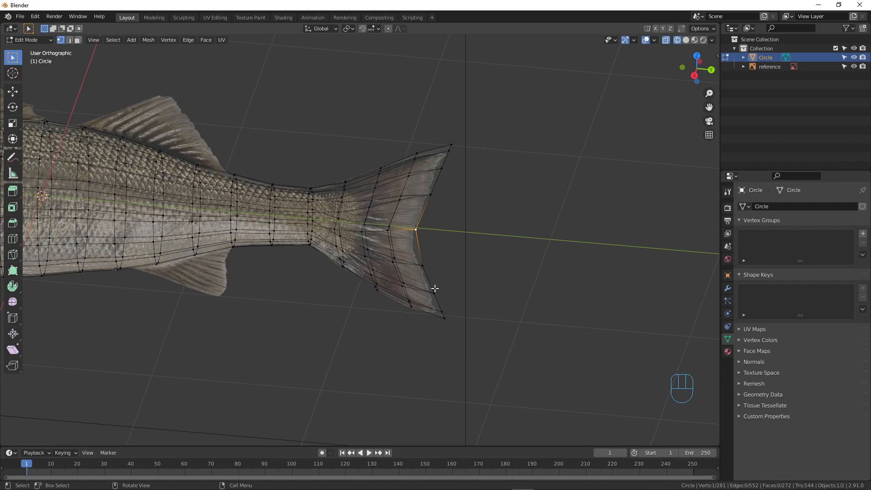
In right side view, select the open edge loop behind the head and extrude it forward to the mouth.
key(KP_3)
scroll(432, 296, down, 5)
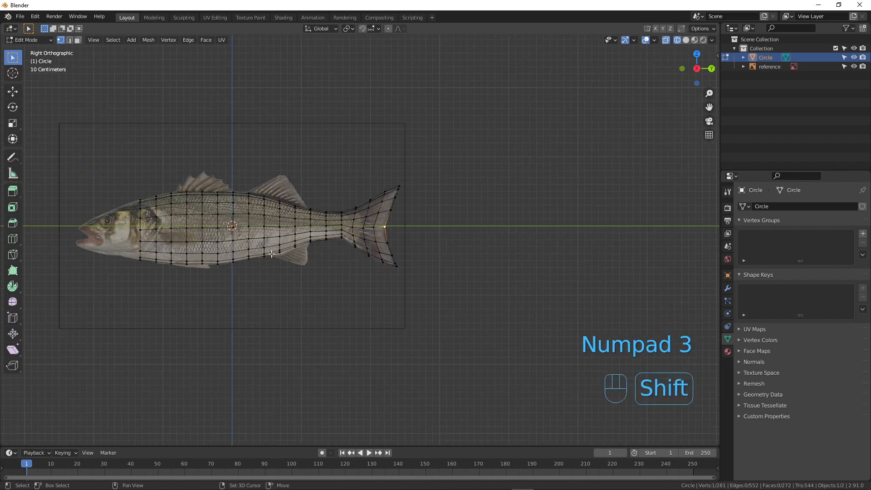
shift+middle_drag(212, 267, 390, 258)
scroll(390, 258, up, 4)
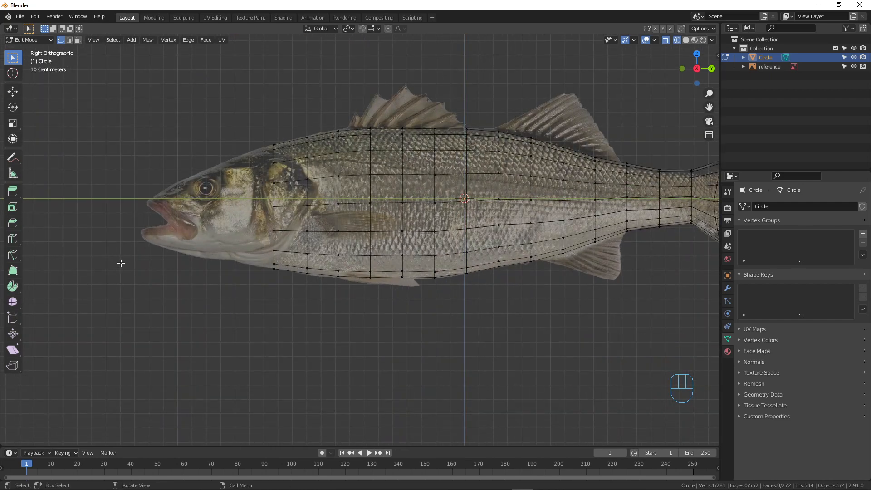
alt+click(274, 200)
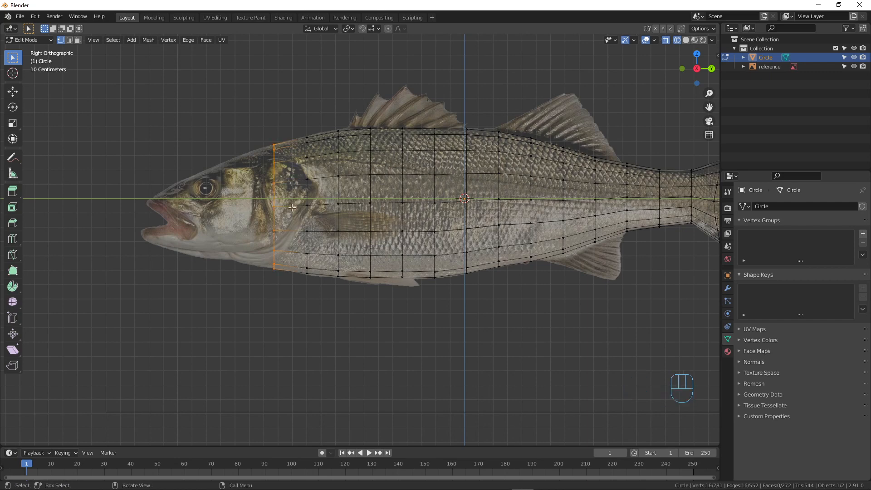
scroll(350, 170, down, 4)
shift+middle_drag(412, 181, 214, 222)
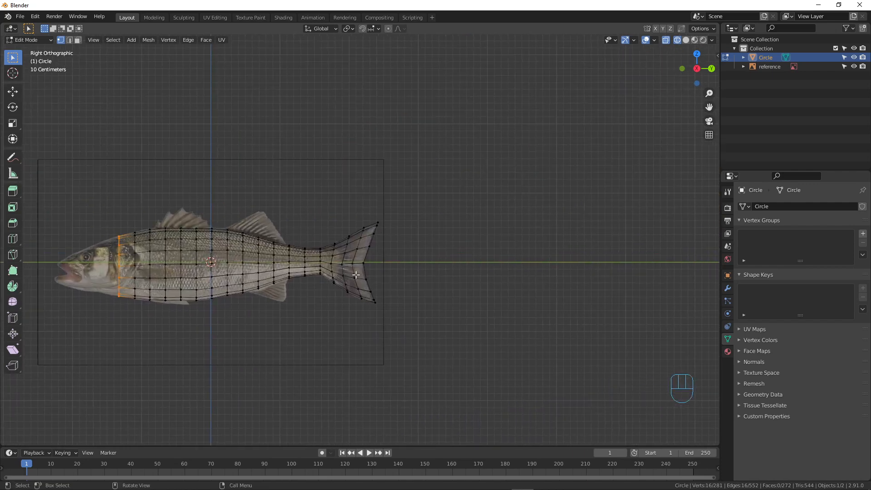
scroll(357, 291, up, 3)
scroll(360, 313, up, 2)
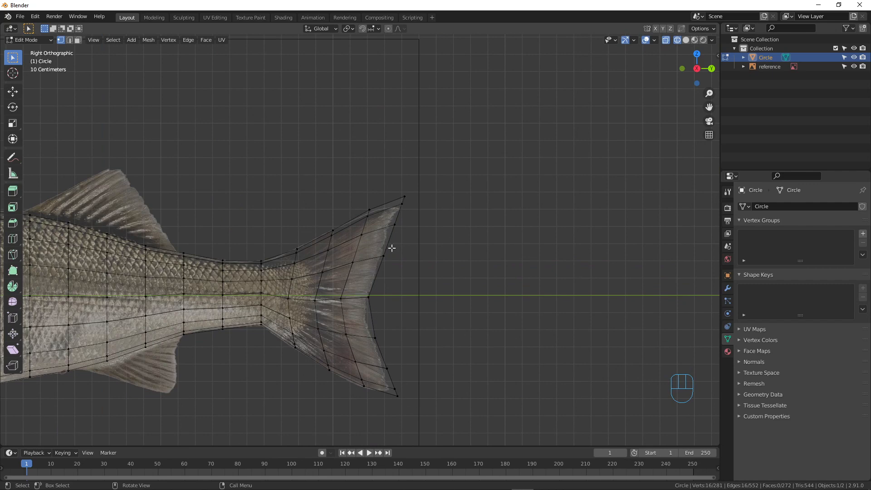
scroll(393, 368, down, 5)
shift+middle_drag(395, 361, 399, 281)
scroll(399, 281, up, 5)
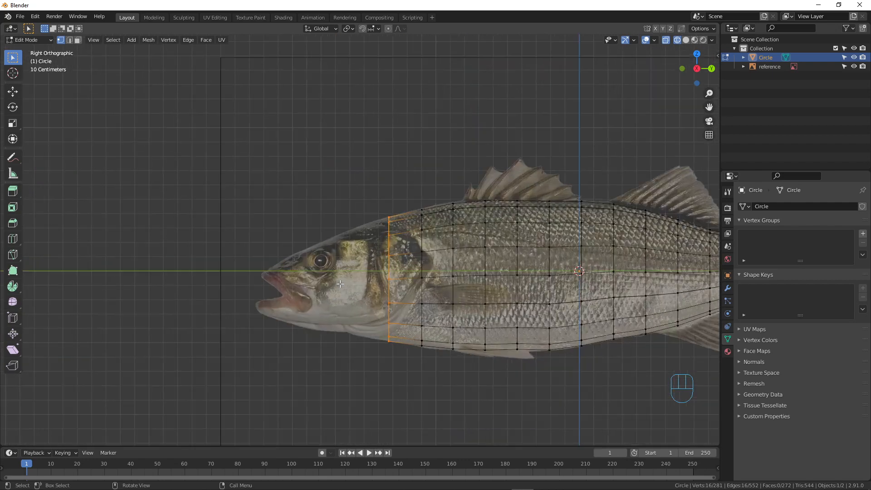
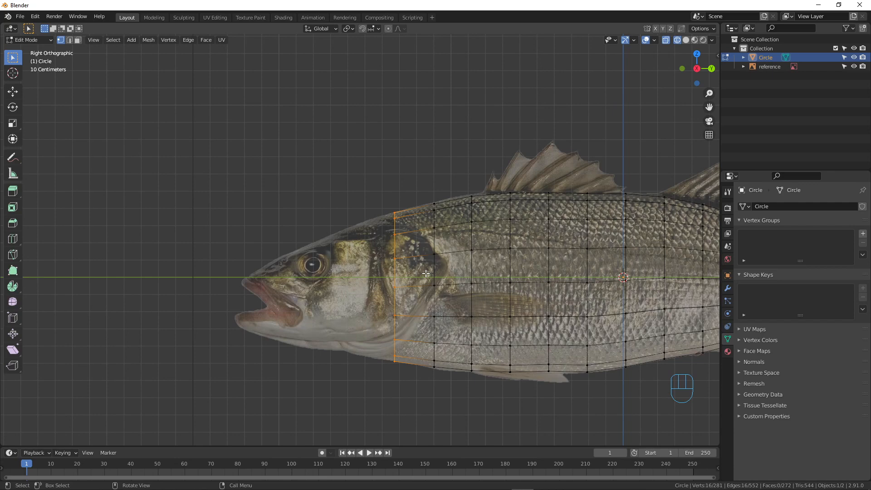
key(e)
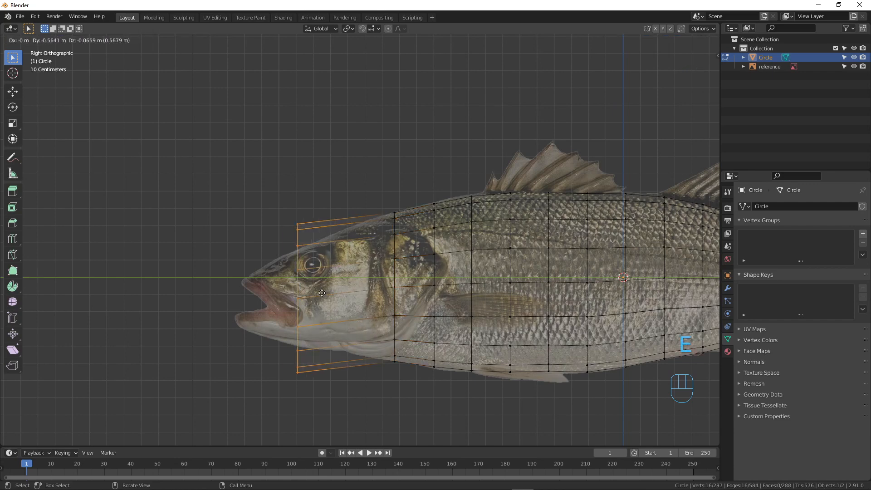
click(296, 303)
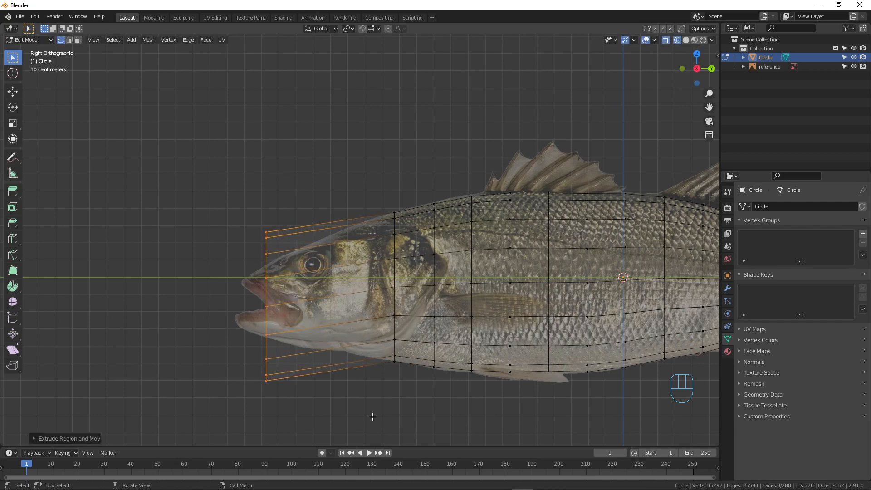
Scale the extruded head loop down to the reference outline and nudge it about 0.006 m back toward the body.
key(s)
click(307, 361)
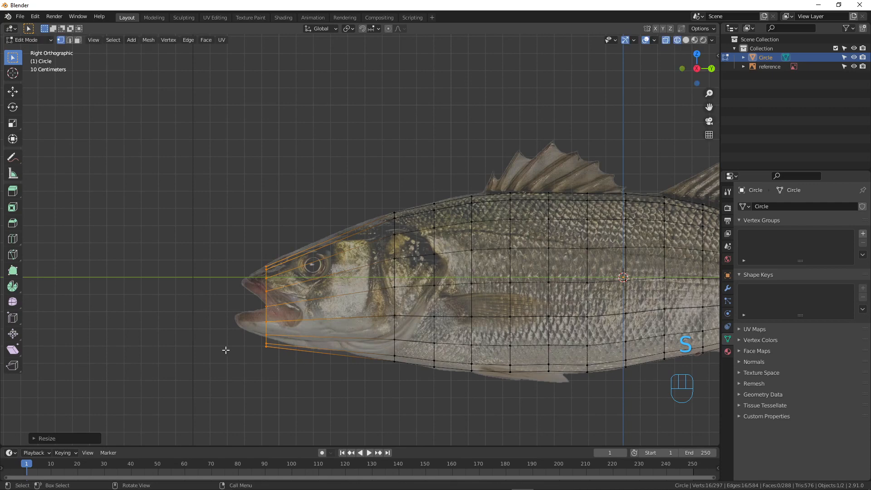
scroll(168, 284, up, 4)
scroll(156, 415, down, 2)
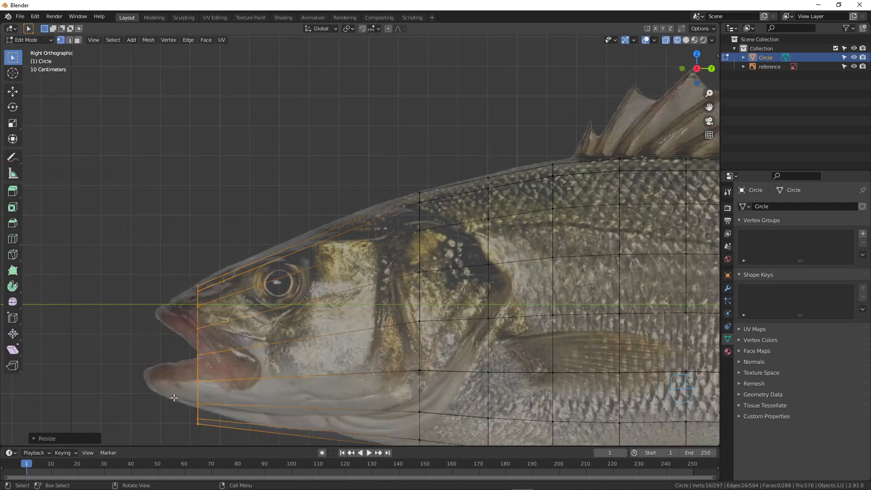
scroll(232, 391, up, 1)
key(g)
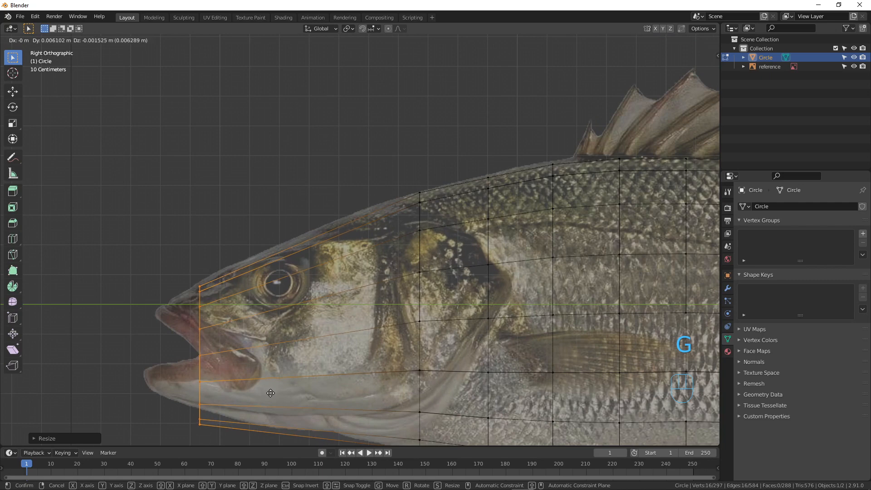
click(270, 393)
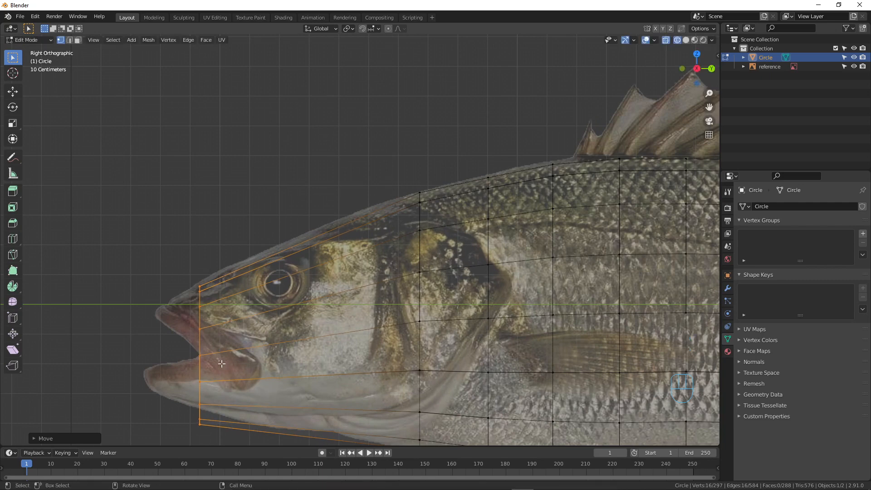
Box-select the upper vertices of the front head loop and rotate them forward to follow the upper jaw's slope.
click(196, 286)
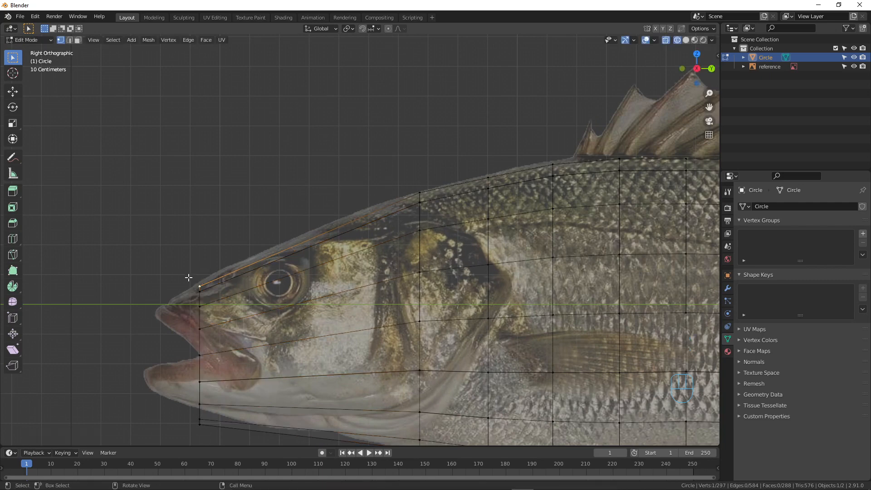
key(b)
drag(182, 273, 227, 363)
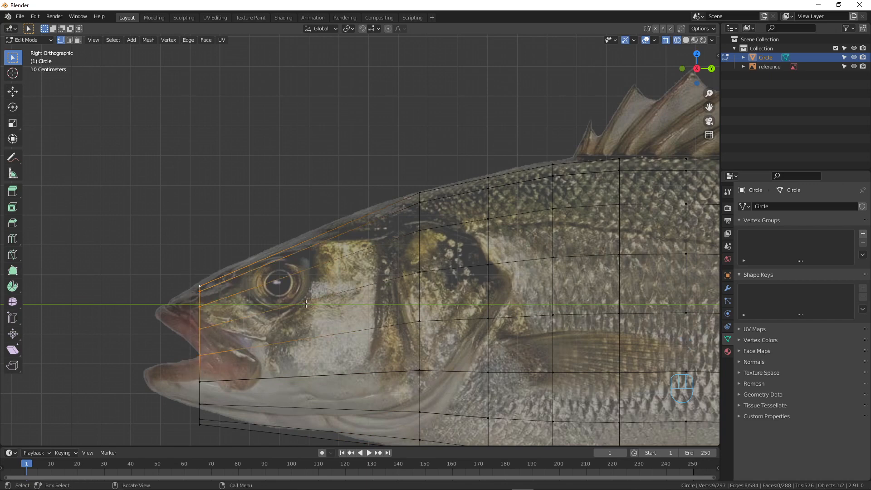
key(r)
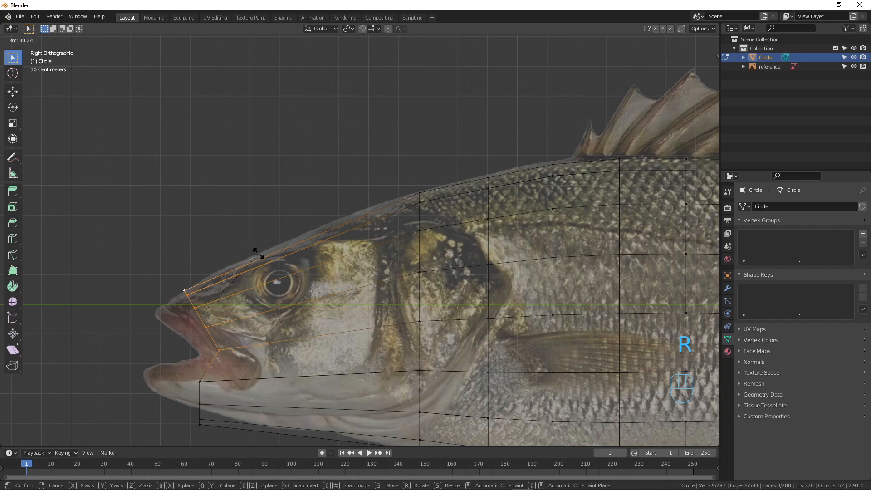
click(240, 253)
Move the selected upper front vertices to the tip of the upper jaw and rotate them slightly to follow the lip line.
key(g)
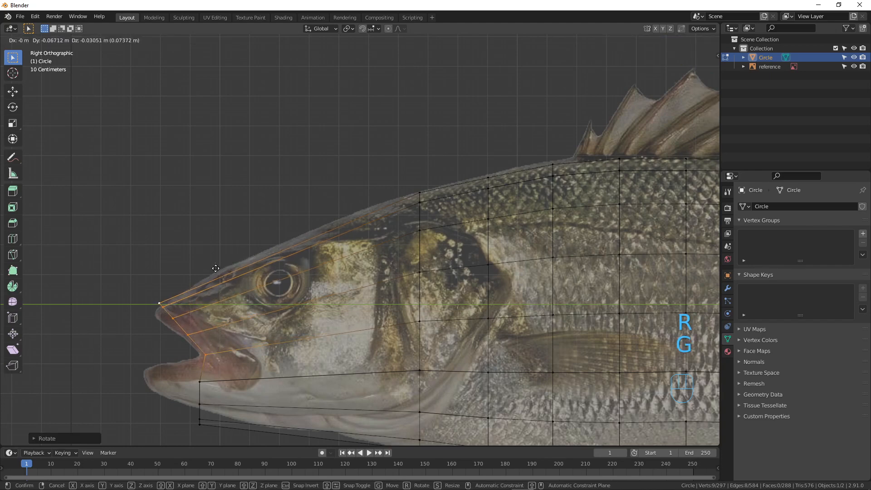
click(254, 287)
key(r)
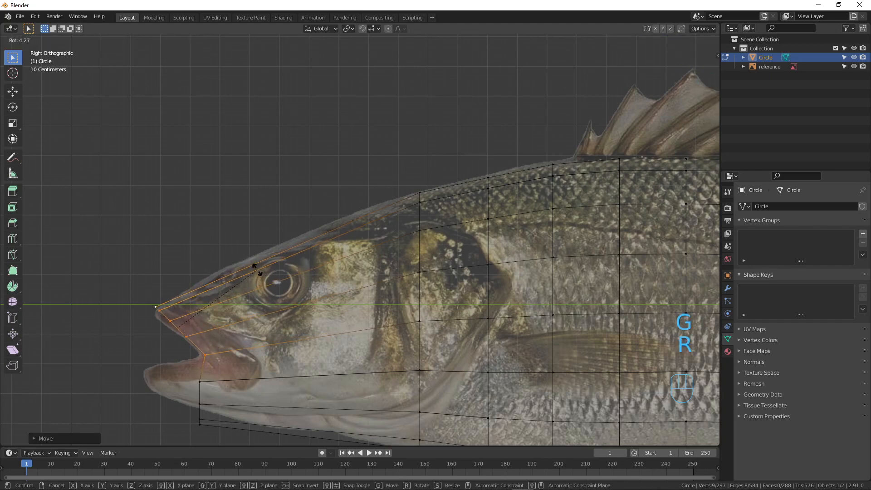
click(254, 266)
key(g)
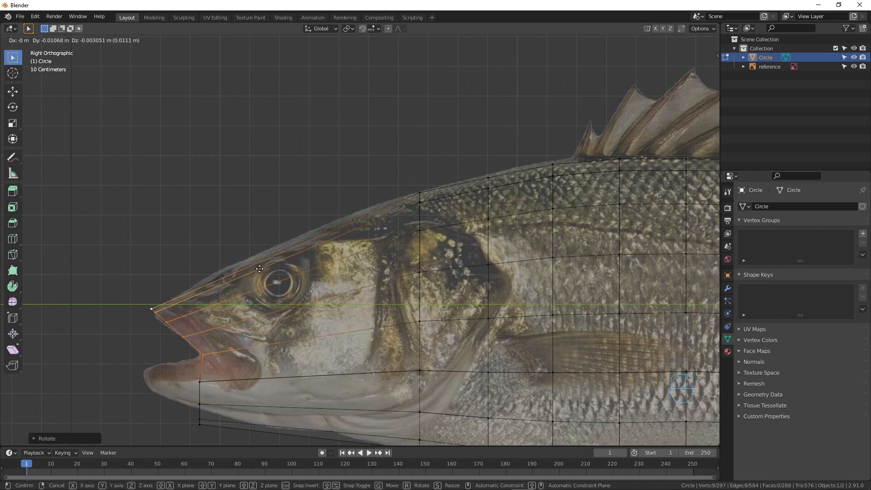
click(260, 269)
Box-select the lower vertices of the front head loop and rotate them about -72° toward the slope of the lower lip.
scroll(282, 344, down, 5)
scroll(282, 344, up, 5)
shift+middle_drag(256, 353, 329, 276)
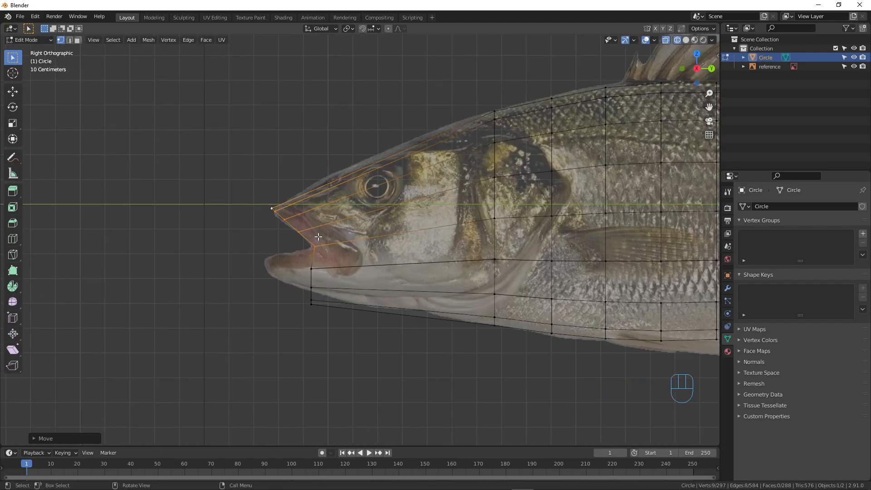
scroll(338, 267, up, 2)
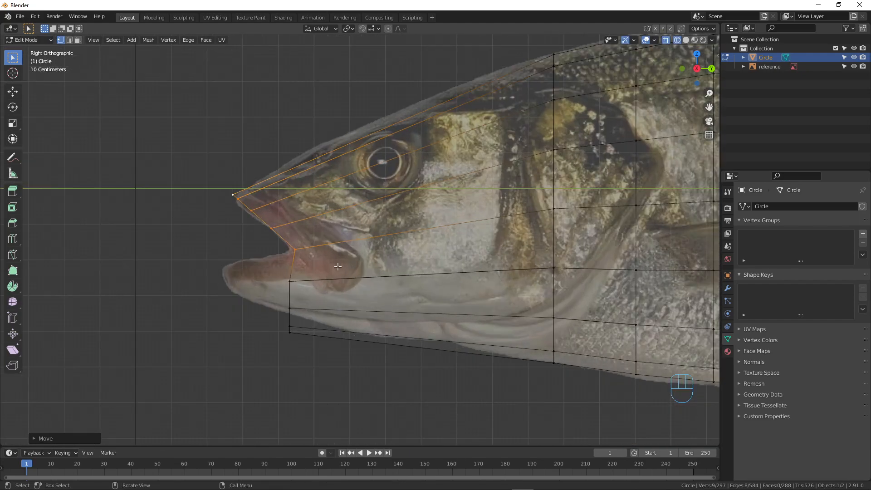
click(278, 286)
key(b)
drag(280, 276, 329, 352)
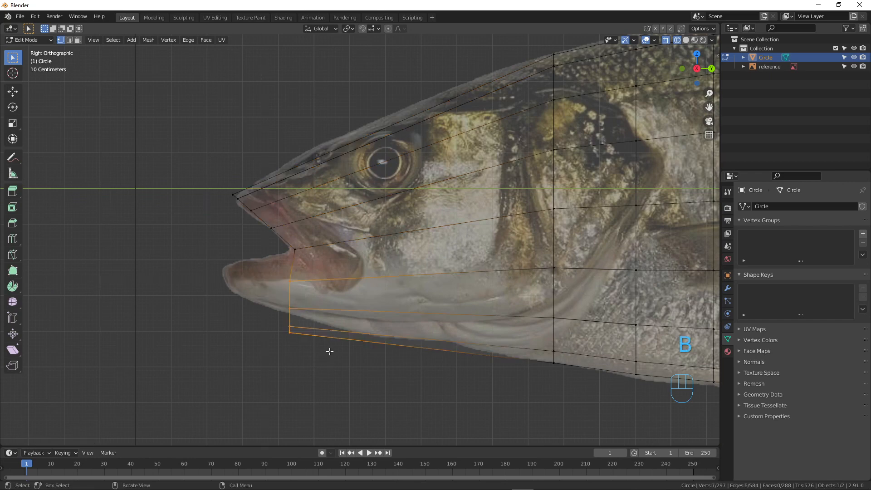
key(r)
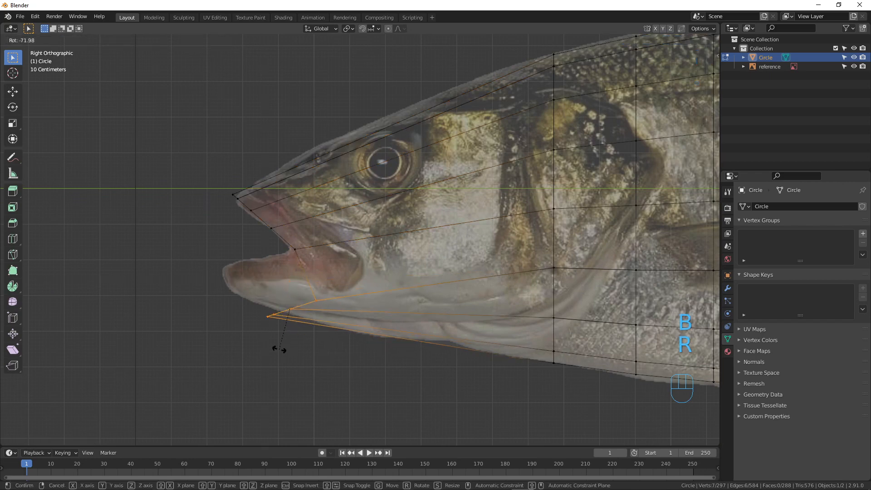
click(278, 350)
Move the lower jaw vertices about 0.17 m up and forward onto the lower lip and fine-tune their rotation by about -3°.
key(g)
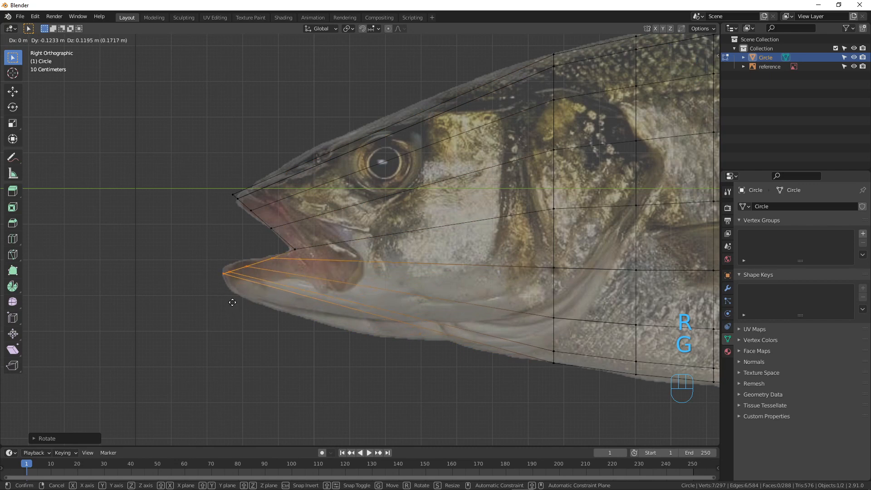
click(236, 303)
key(r)
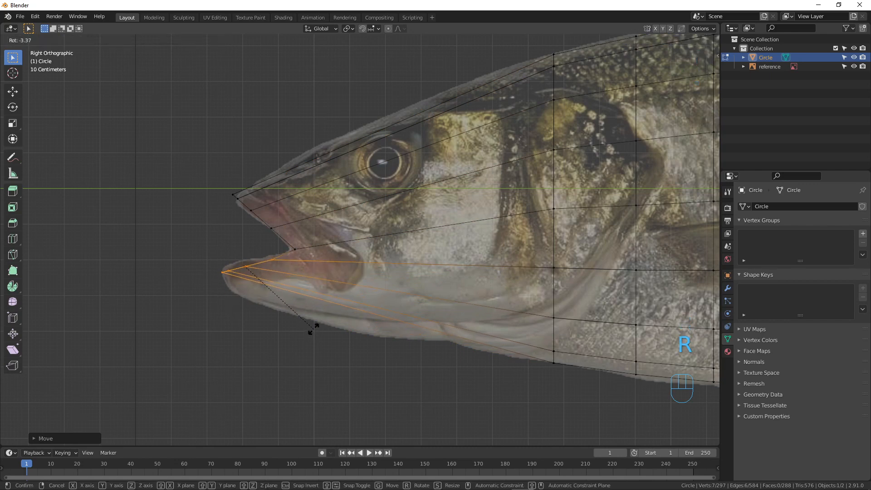
click(313, 330)
Add five evenly spaced loop cuts across the head between the mouth edge and the first body loop, without sliding them.
scroll(450, 302, down, 6)
scroll(450, 308, up, 4)
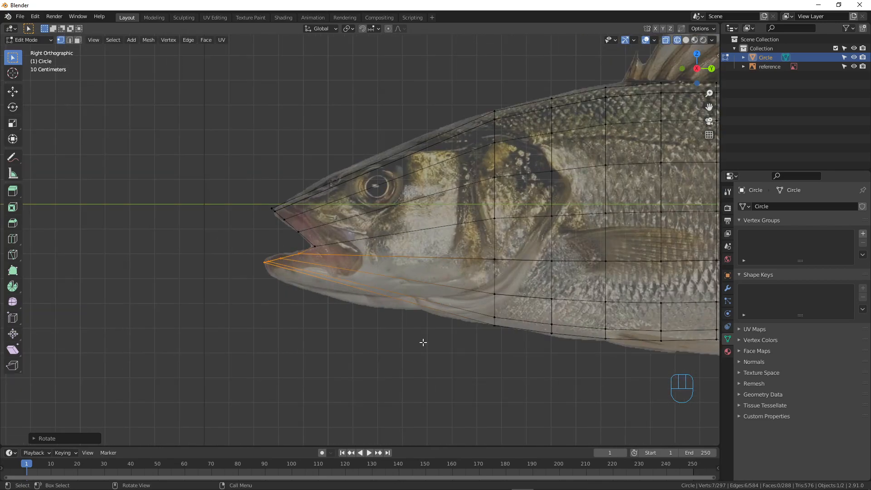
key(ctrl)
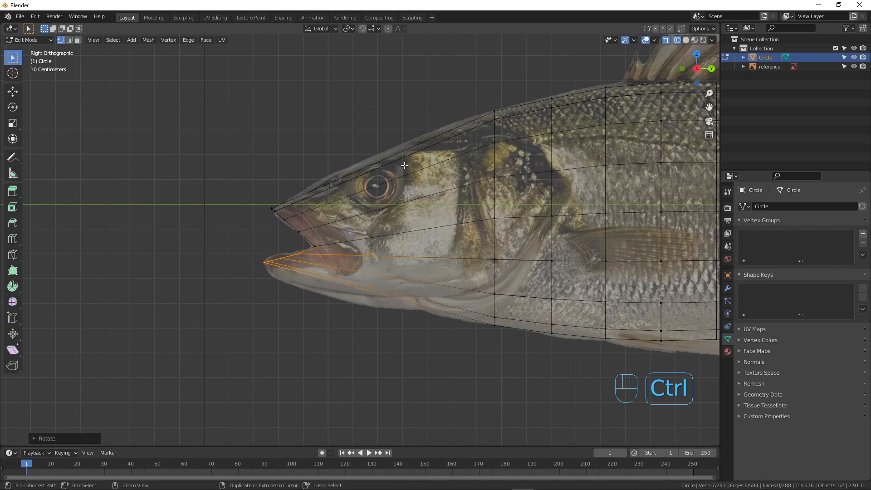
key(ctrl+r)
scroll(405, 165, up, 4)
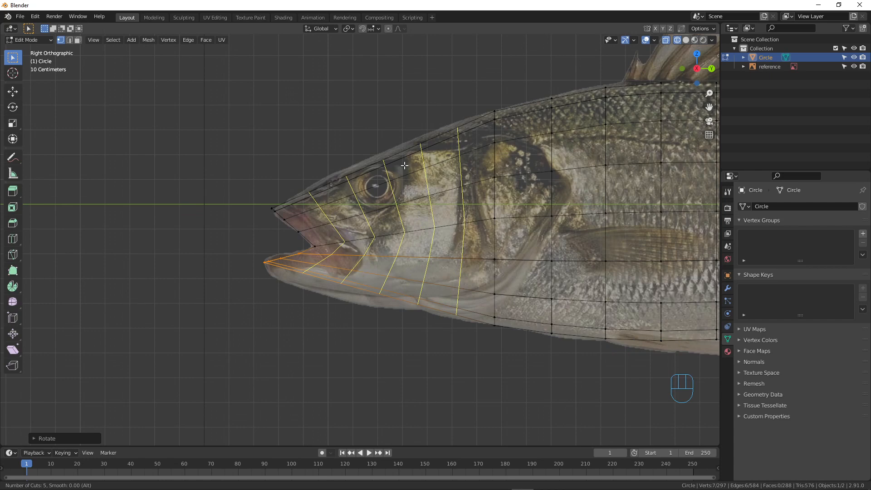
scroll(405, 166, down, 1)
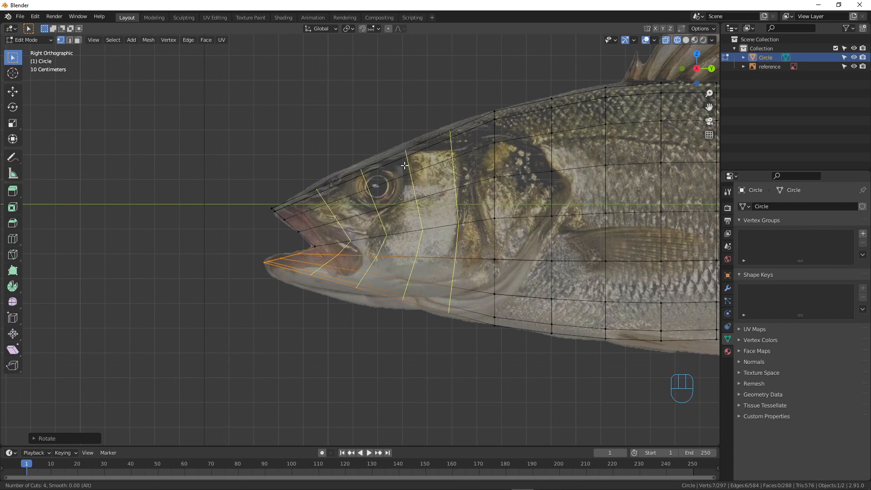
scroll(405, 165, down, 1)
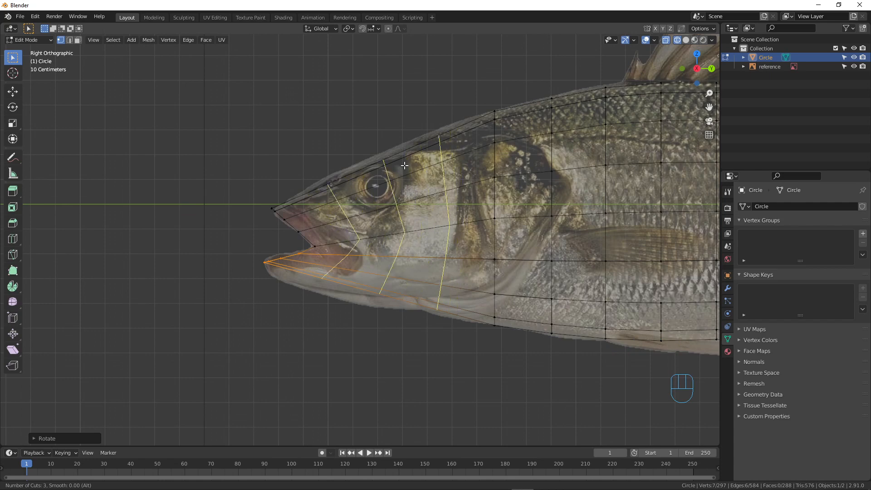
scroll(405, 165, up, 1)
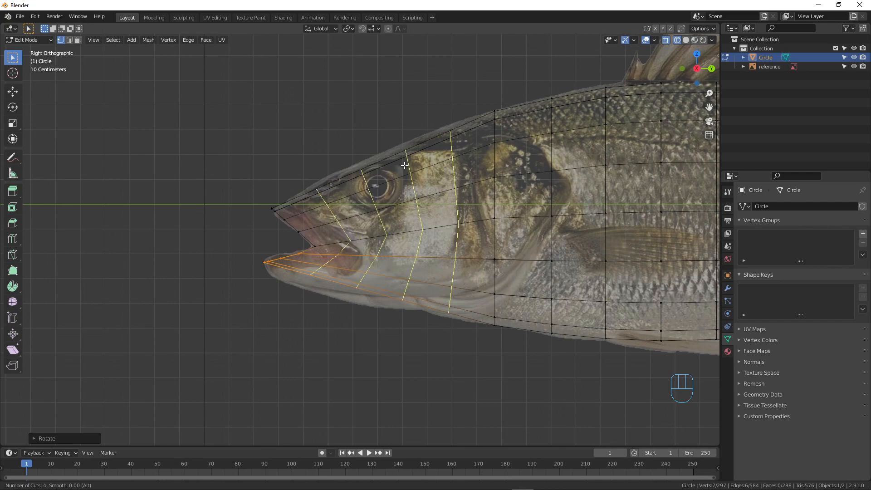
scroll(404, 165, up, 1)
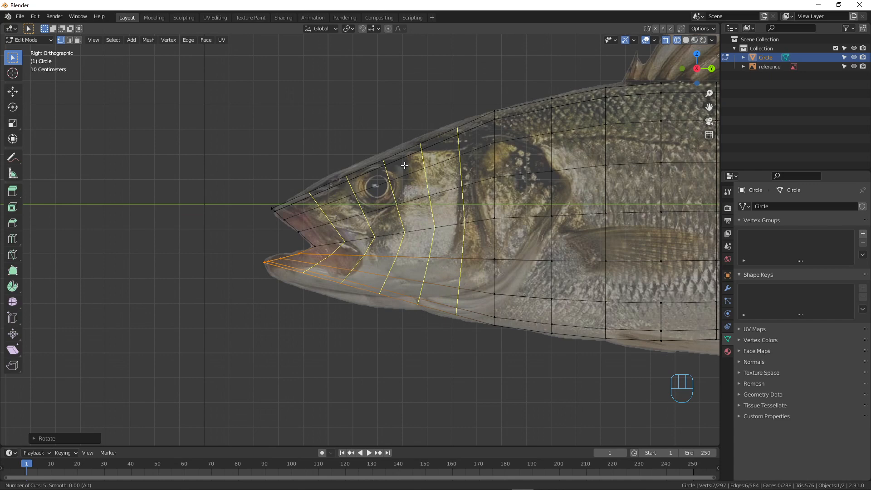
click(405, 166)
right_click(404, 165)
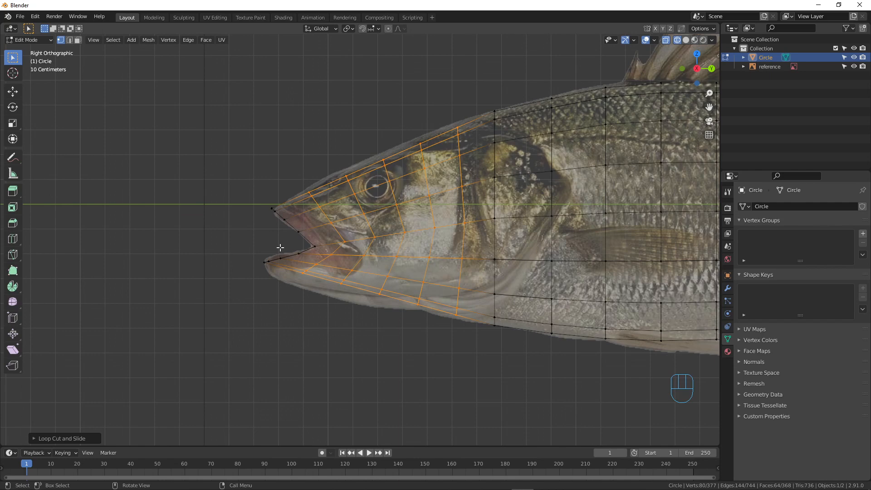
Try the head's loop cut with 4 cuts and set the number of cuts back to 5.
click(34, 438)
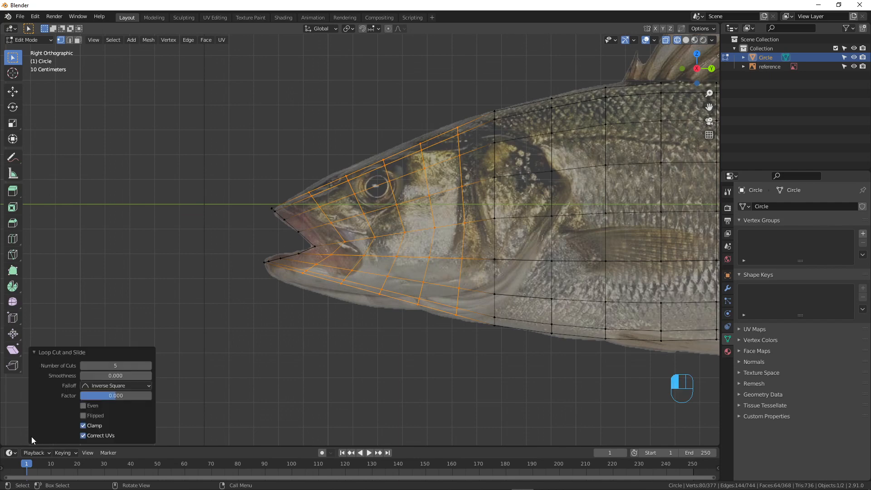
click(84, 366)
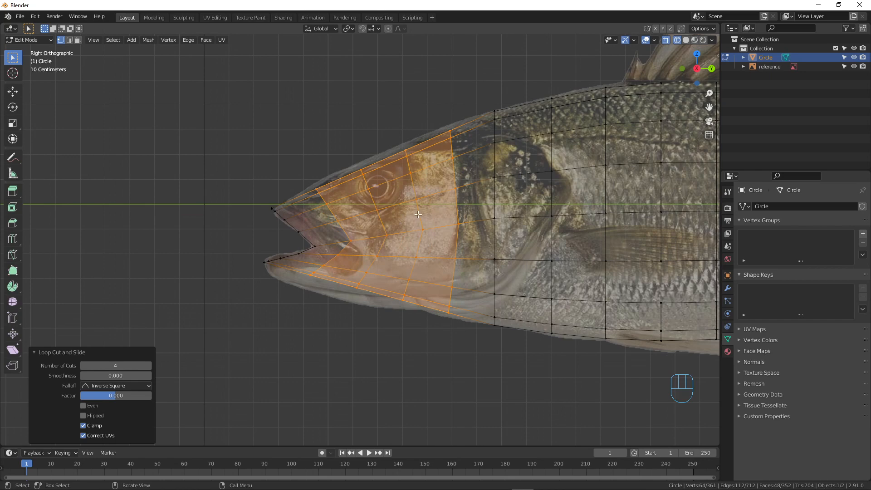
click(149, 366)
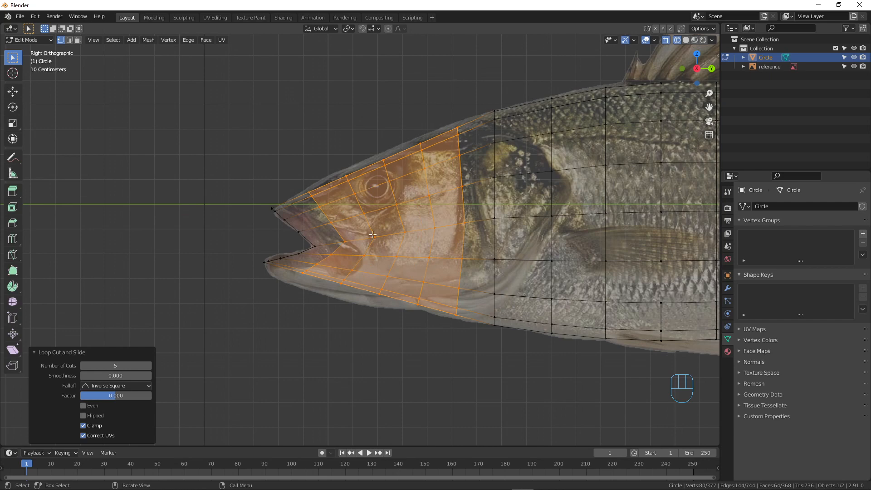
Select the new edge loop nearest the mouth, scale it by 1.244 along Z, and move it slightly forward and down onto the reference outline.
alt+click(337, 231)
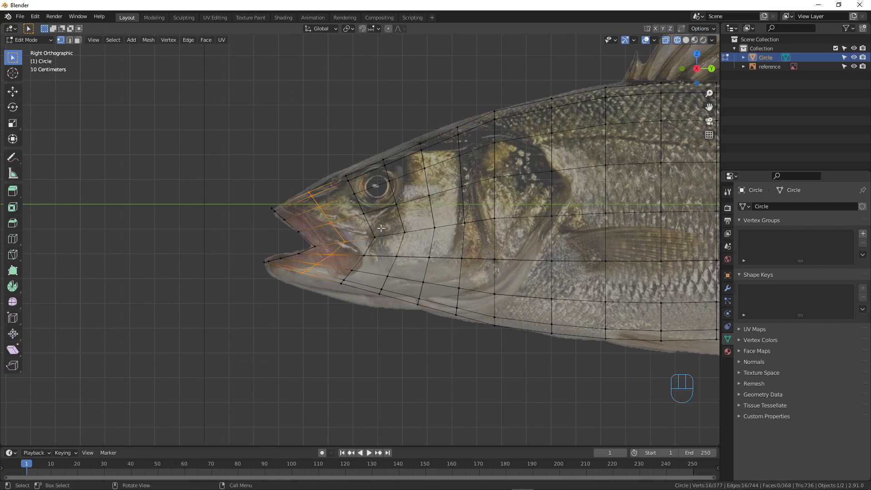
key(s)
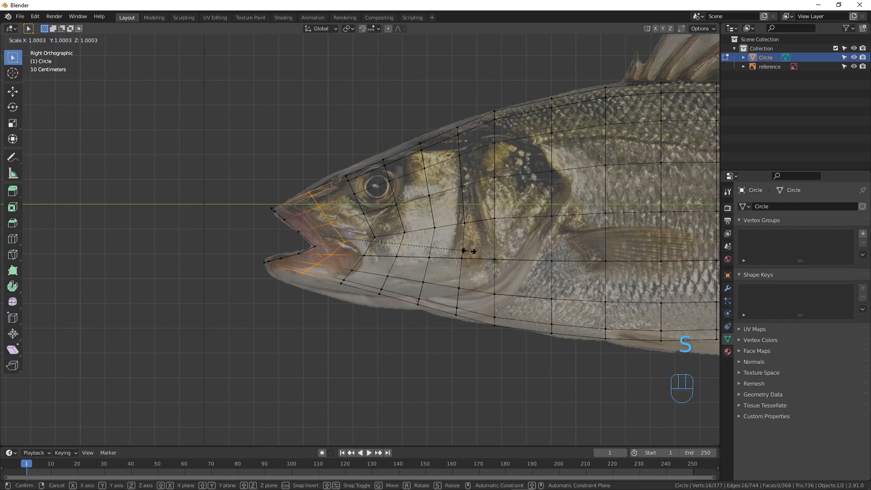
key(z)
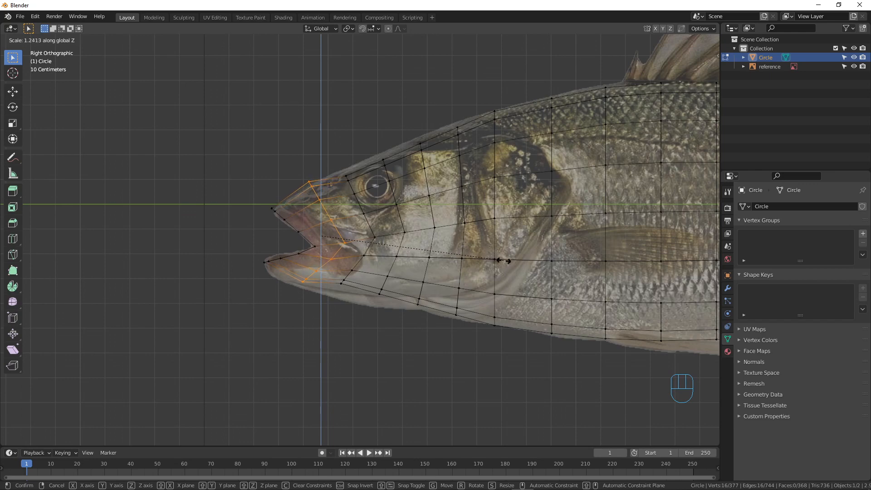
click(503, 262)
key(g)
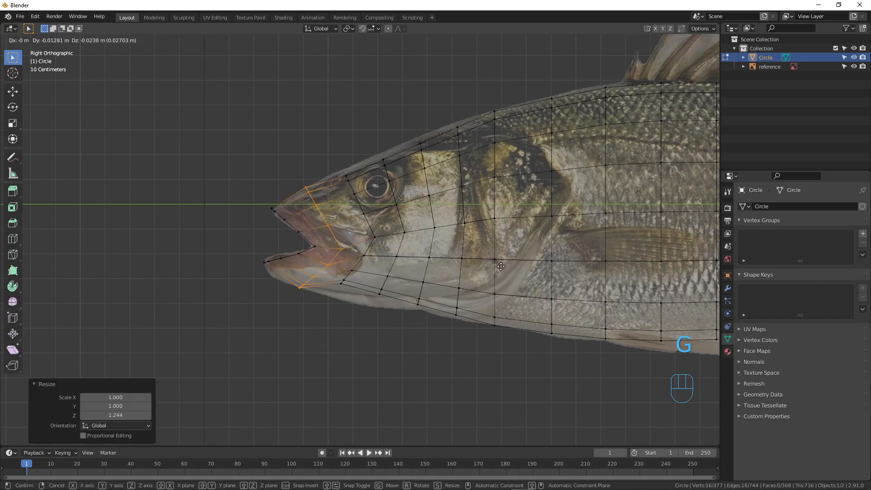
Move the edge loop behind the jaw tips by about -0.018 m in Y and -0.024 m in Z and scale it to 0.966.
click(501, 267)
key(s)
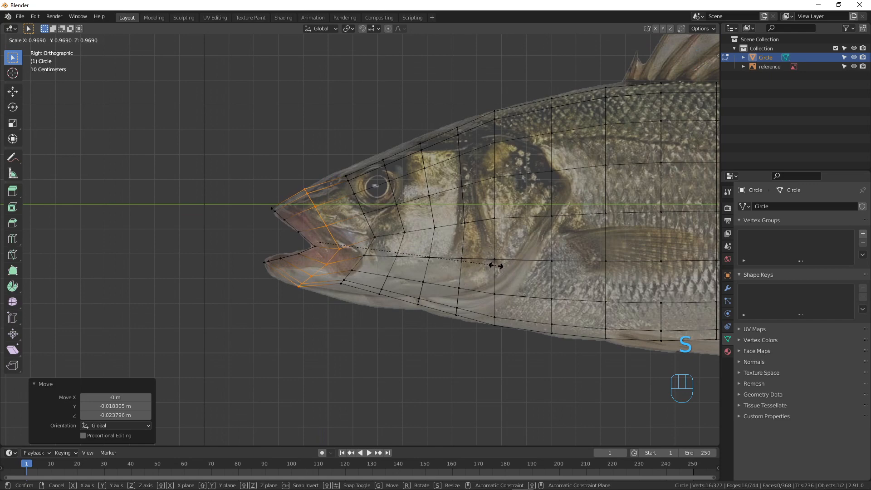
click(495, 265)
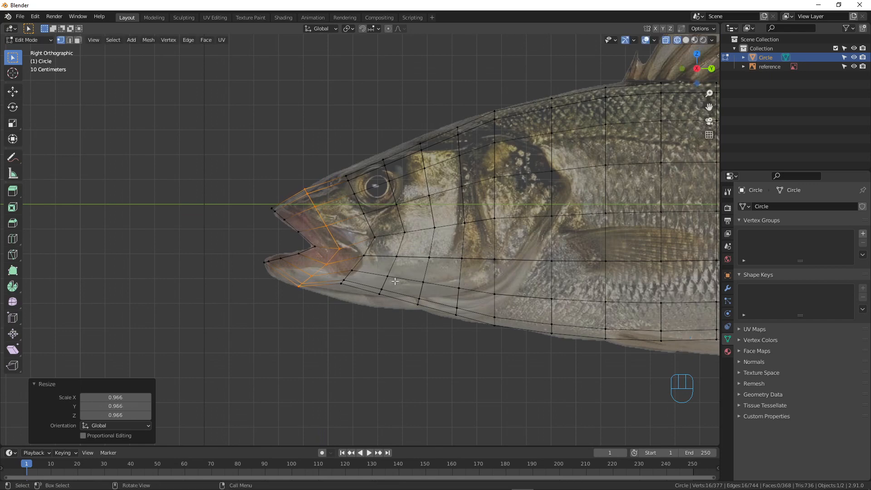
Scale the edge loop in front of the eye by about 1.215 along Z and lower it to match the reference outline.
alt+click(372, 225)
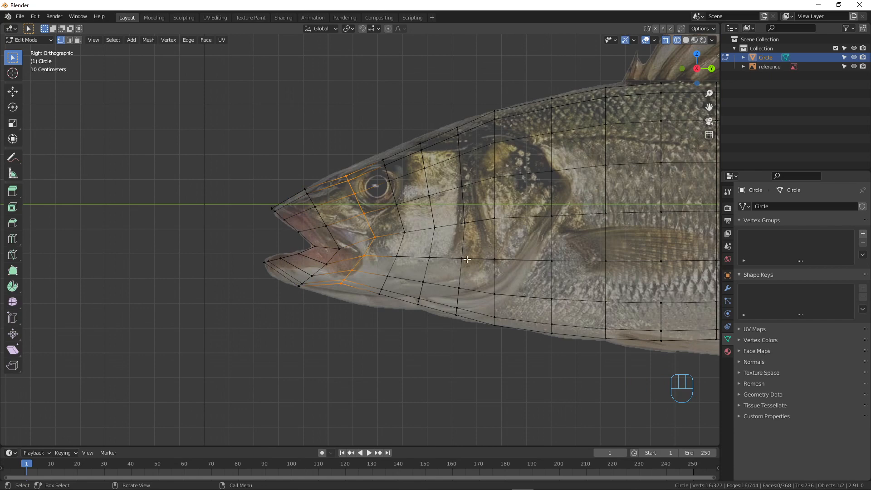
key(s)
key(z)
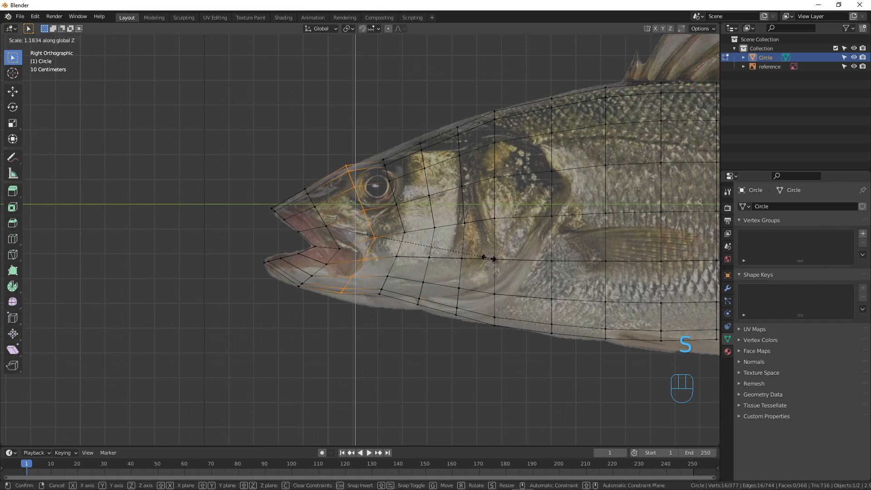
click(493, 258)
key(g)
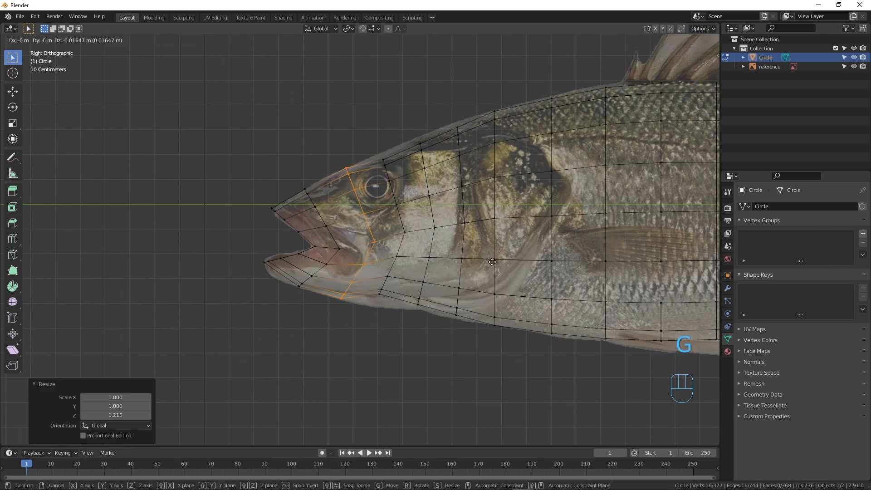
right_click(493, 262)
Scale the edge loop just behind the eye by about 1.145 along Z and lower it slightly to fit the head outline.
alt+click(404, 221)
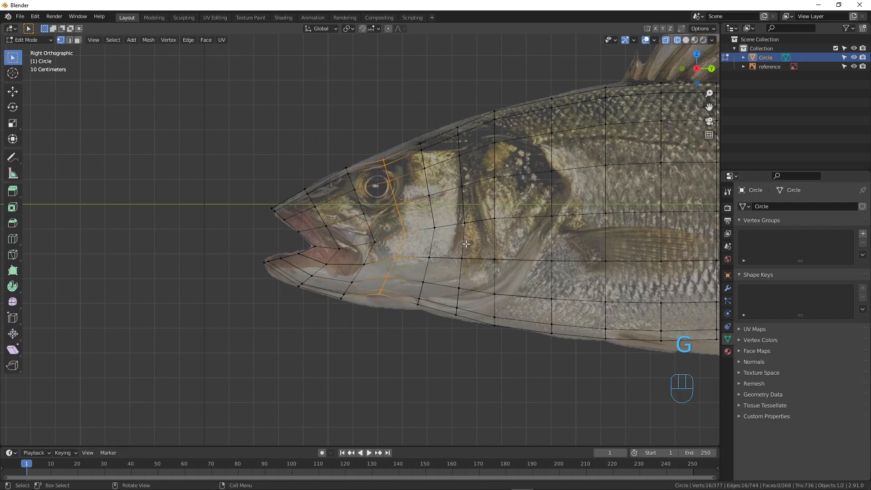
key(s)
key(z)
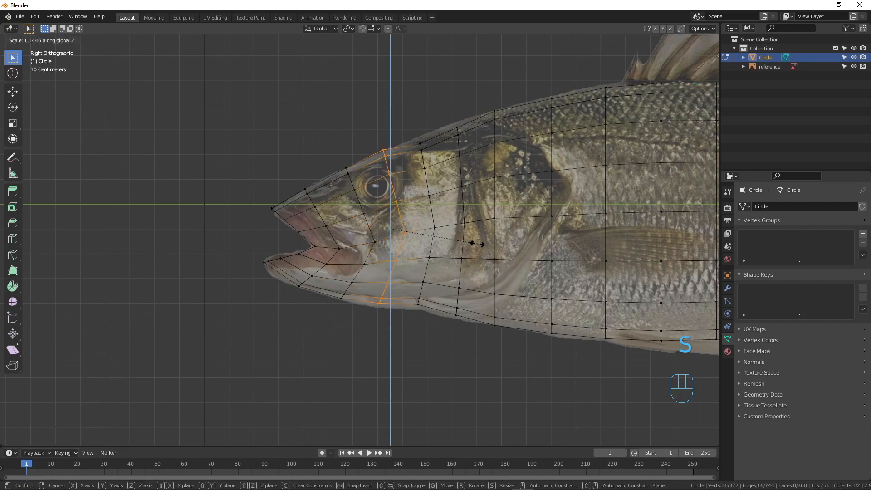
click(477, 244)
key(g)
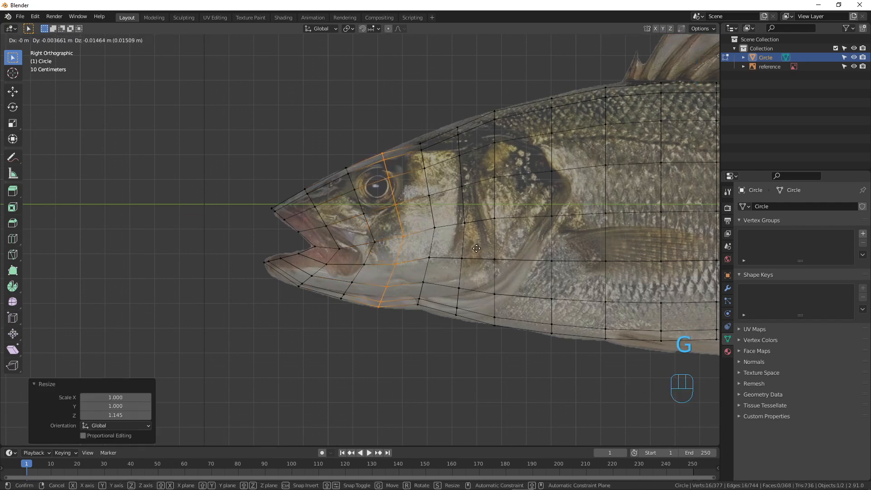
click(477, 246)
Scale the second edge loop behind the eye by about 1.087 along Z to meet the head outline.
alt+click(431, 241)
key(s)
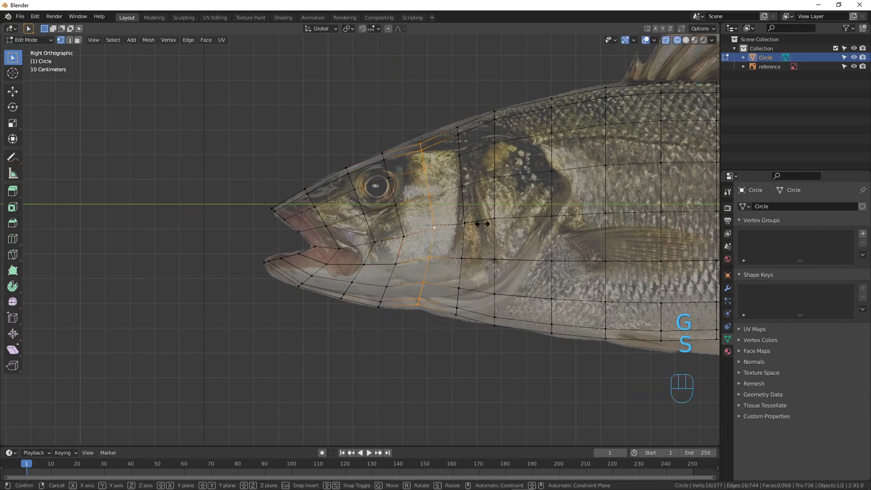
key(z)
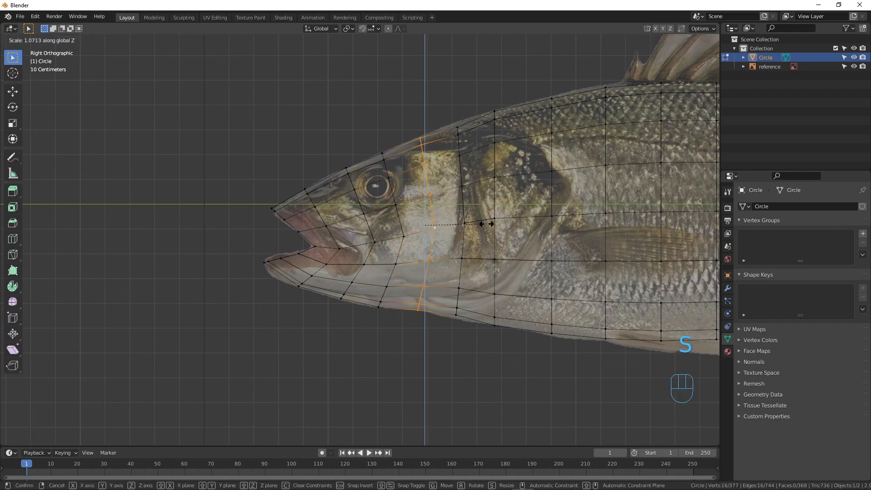
click(487, 224)
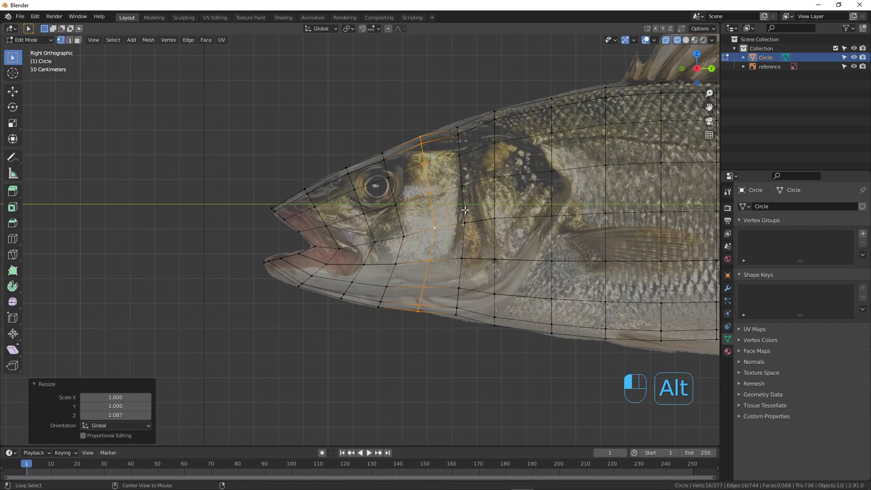
Scale the next edge loop, at the rear of the cheek, by about 1.054 along Z.
alt+click(487, 221)
key(s)
key(z)
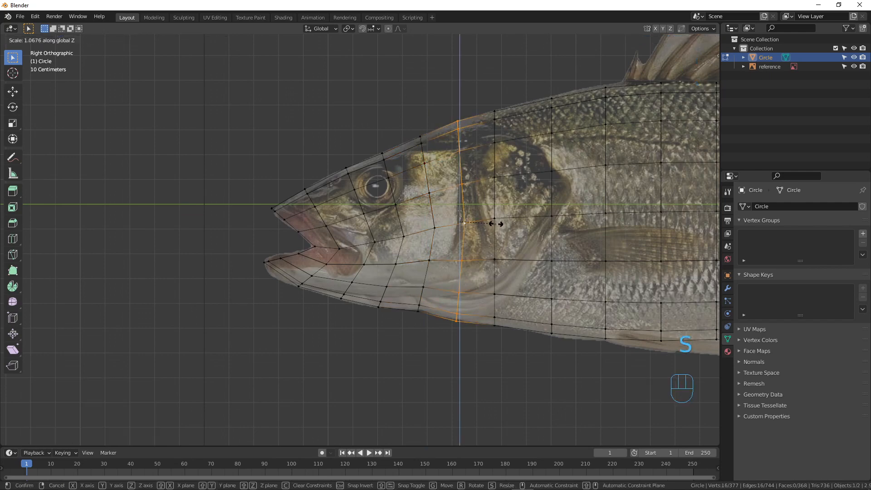
click(493, 223)
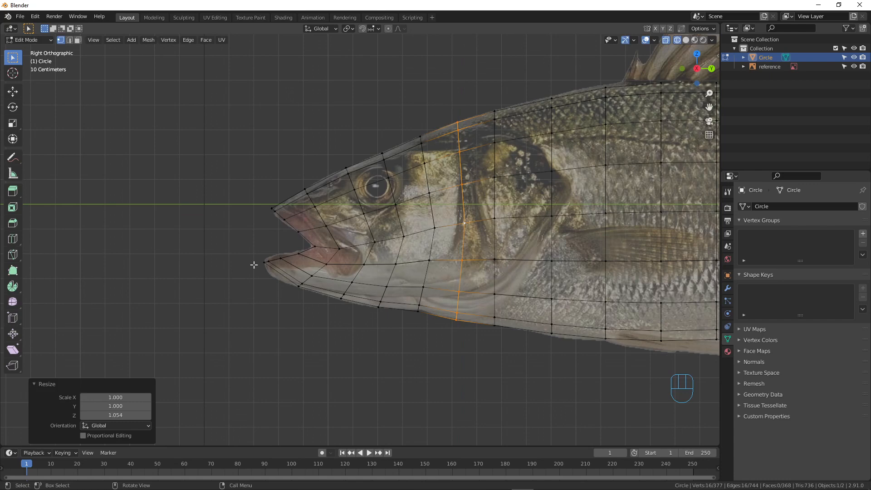
Enable proportional editing with Smooth falloff and move the lower jaw's front underside vertex forward, about -0.076 m in Y and 0.024 m in Z, at size 0.18.
scroll(306, 258, down, 4)
scroll(306, 257, up, 3)
middle_drag(307, 258, 339, 265)
scroll(339, 265, up, 3)
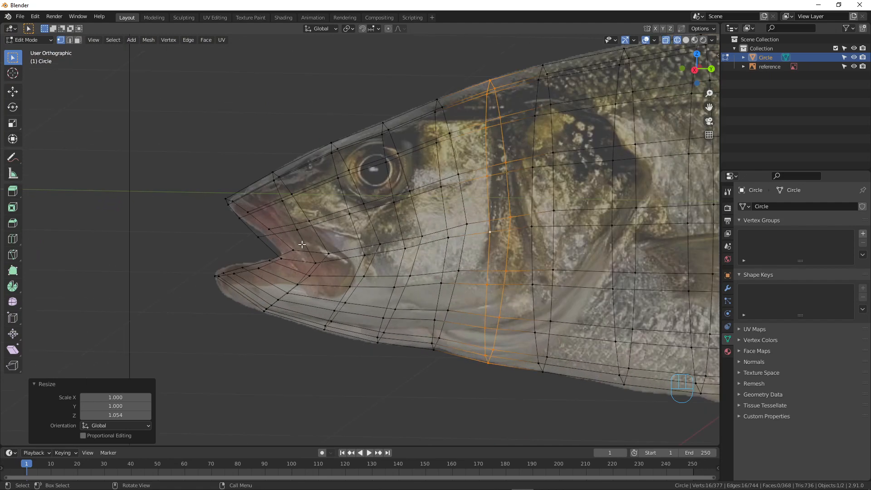
key(KP_3)
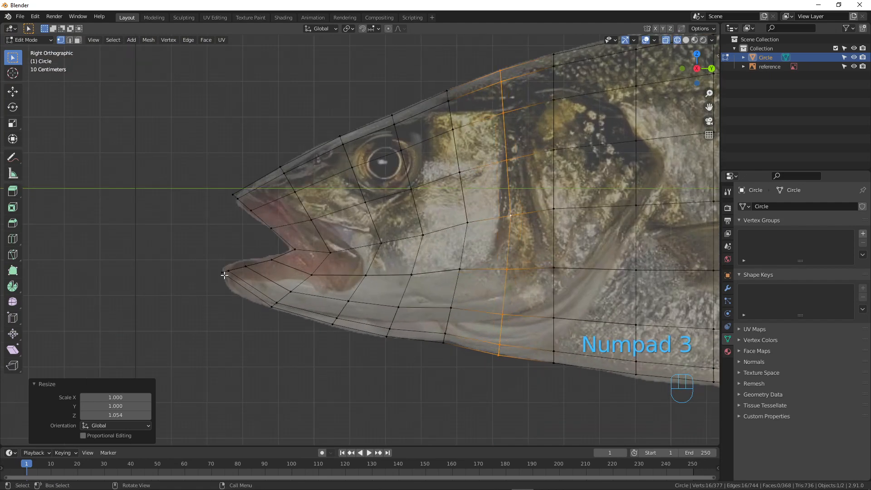
click(271, 308)
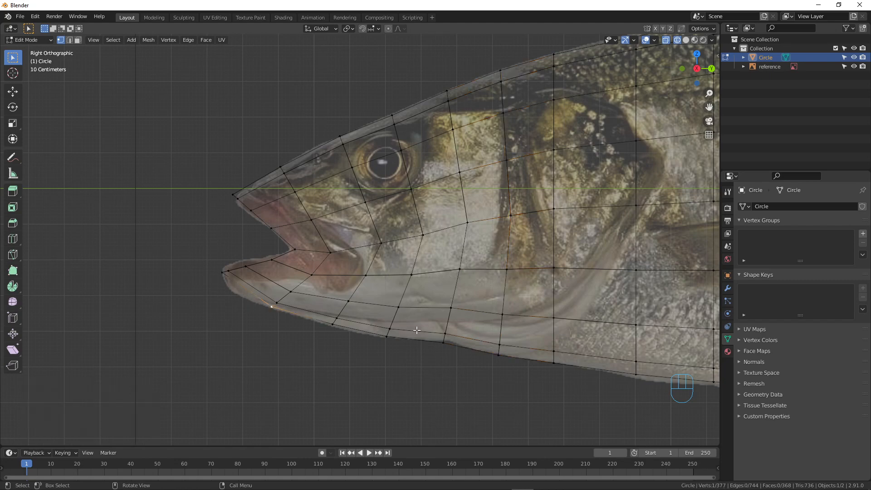
click(388, 28)
click(404, 29)
key(g)
scroll(284, 310, down, 5)
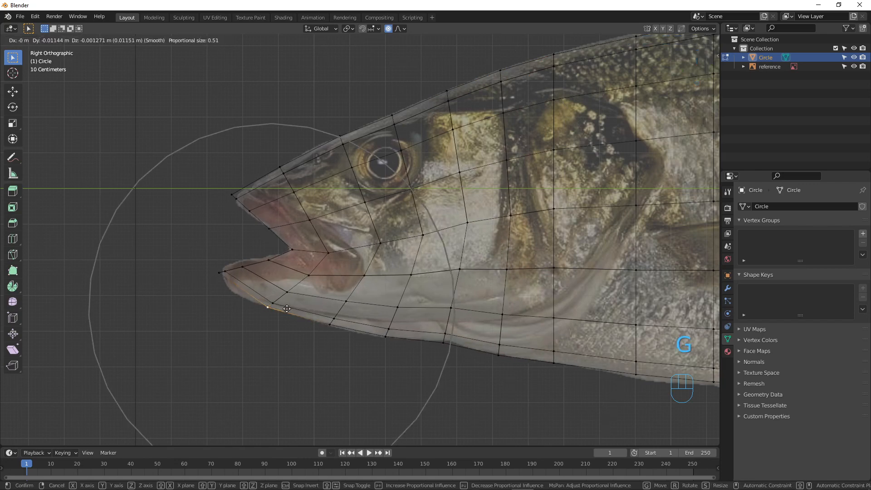
scroll(285, 308, up, 2)
scroll(277, 306, up, 3)
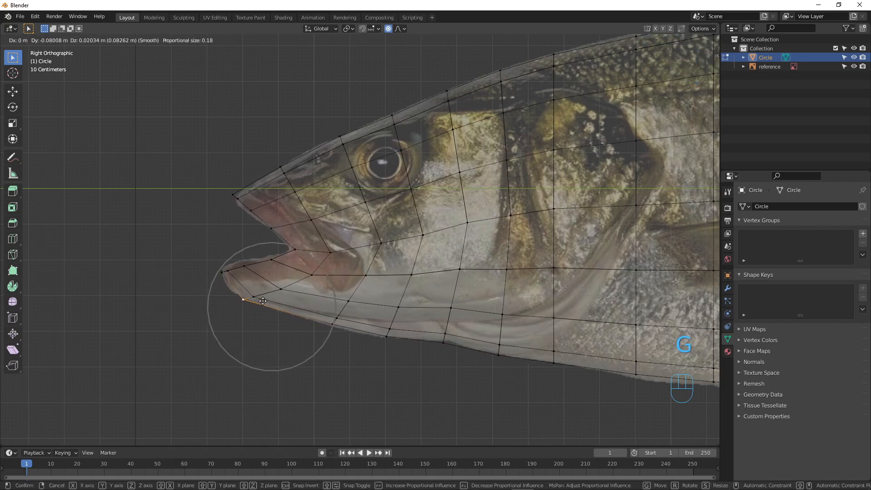
Move the next three underside vertices of the lower jaw onto the reference outline with proportional editing, shifting them about -0.047, -0.013 and -0.001 m in Y.
click(330, 323)
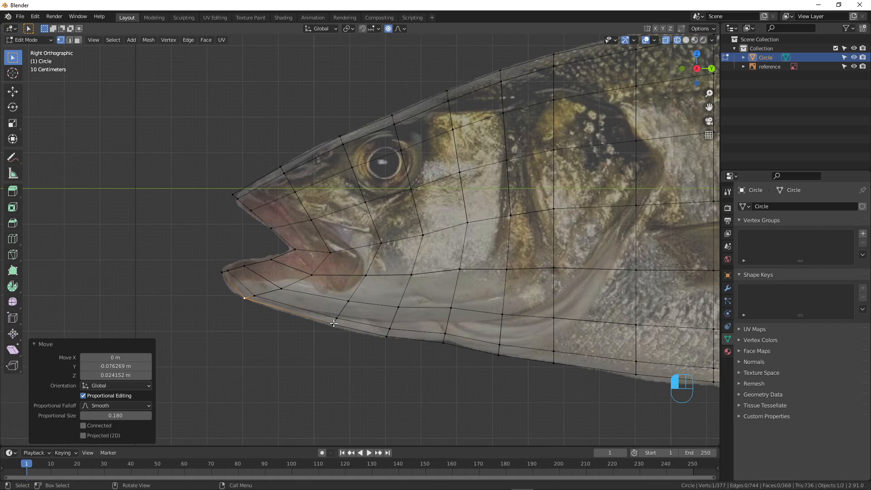
key(g)
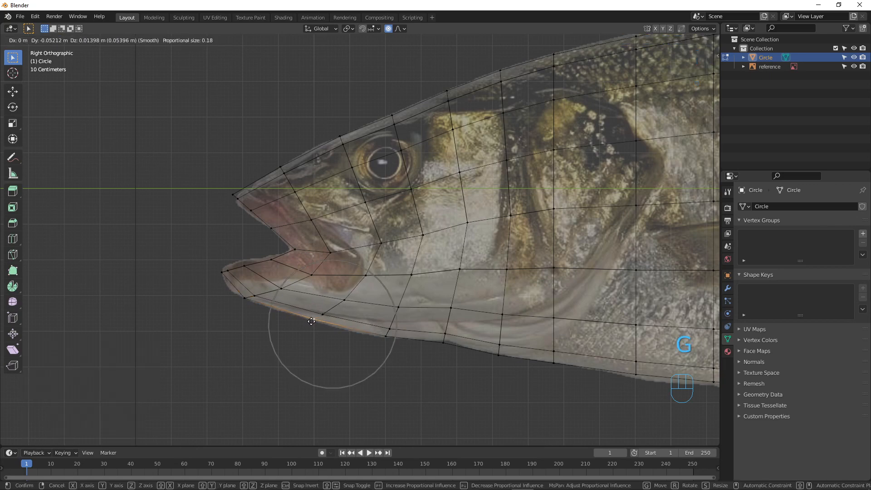
click(312, 322)
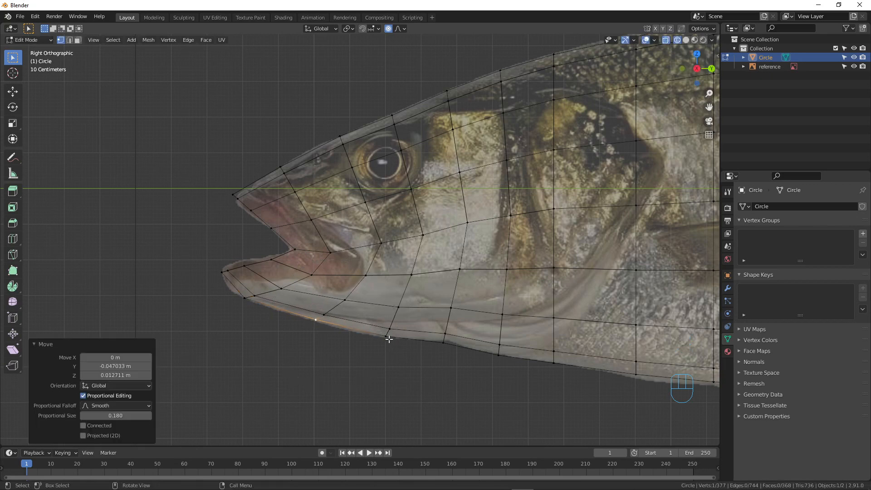
click(386, 340)
key(g)
click(382, 337)
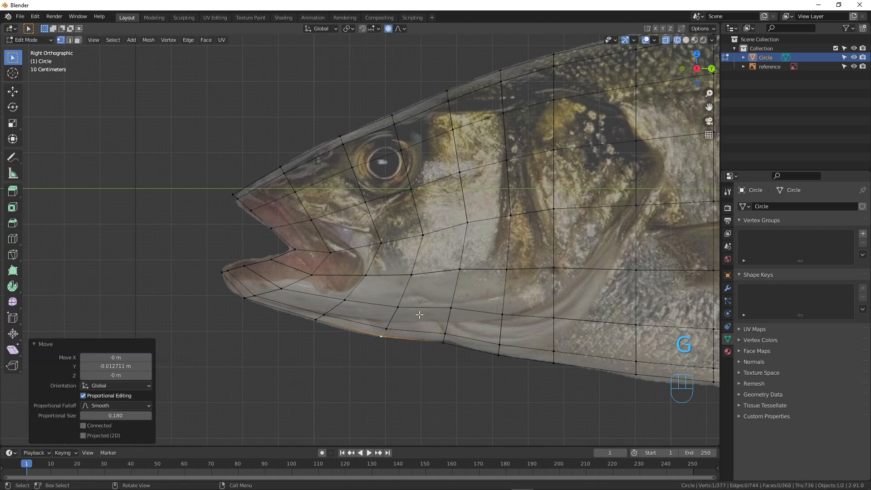
click(444, 342)
key(g)
click(443, 342)
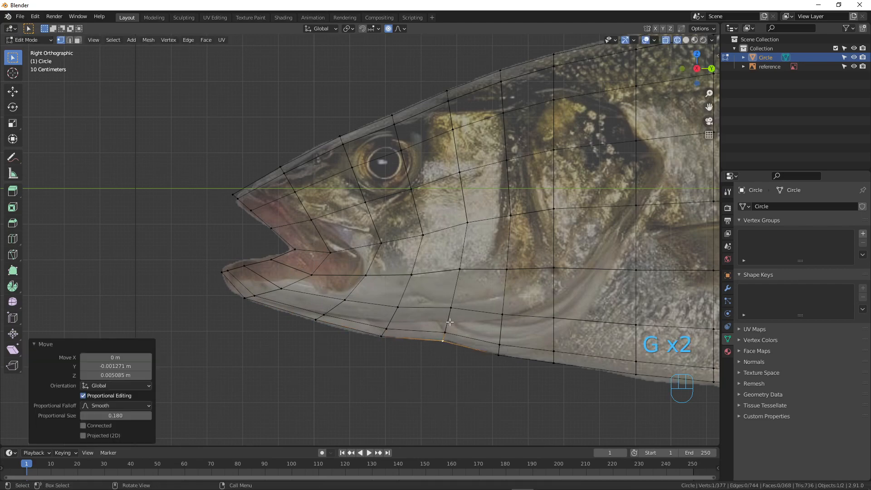
Leave Edit Mode and check the fish body's overall shape in solid shading from the front.
scroll(457, 271, down, 6)
shift+middle_drag(456, 271, 413, 256)
key(Tab)
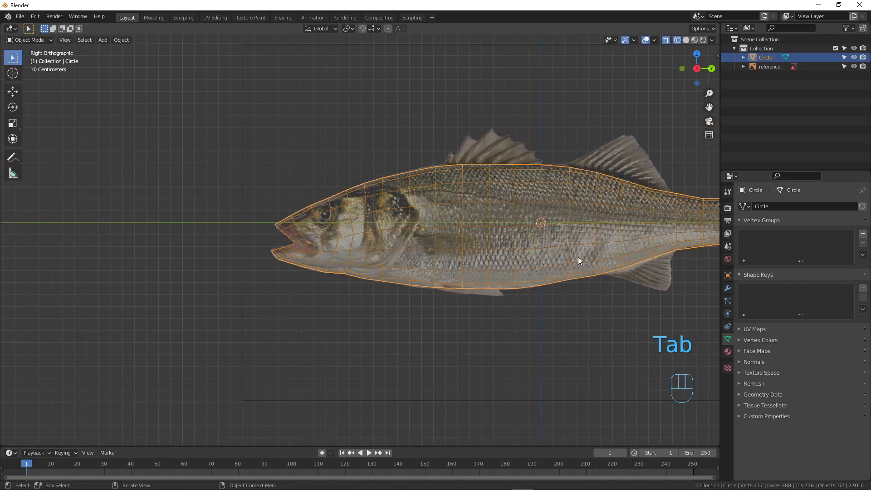
key(z)
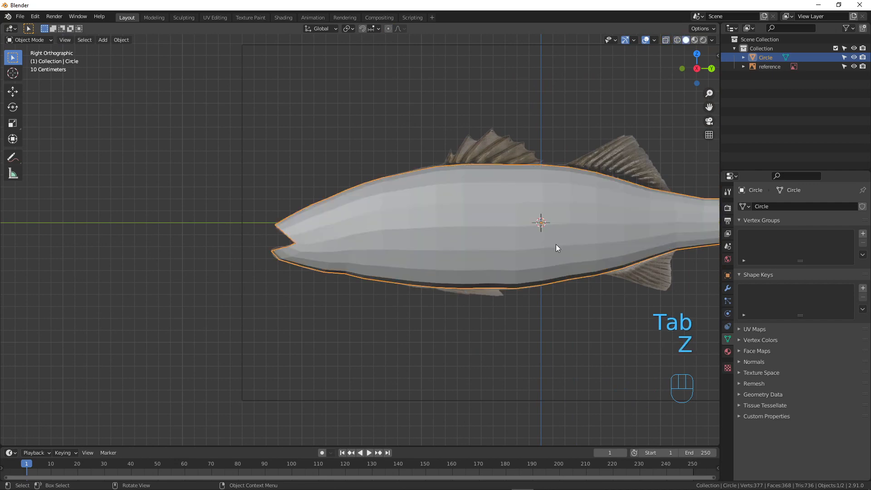
mouse_move(378, 222)
middle_down()
mouse_move(389, 245)
mouse_move(478, 281)
mouse_move(474, 302)
mouse_move(396, 275)
mouse_move(358, 224)
mouse_move(404, 210)
mouse_move(490, 237)
mouse_move(596, 232)
mouse_move(448, 237)
mouse_move(426, 270)
mouse_move(410, 257)
middle_up()
In Edit Mode, extrude the edge loop around the mouth opening in place and scale it inward to about 0.684.
key(Tab)
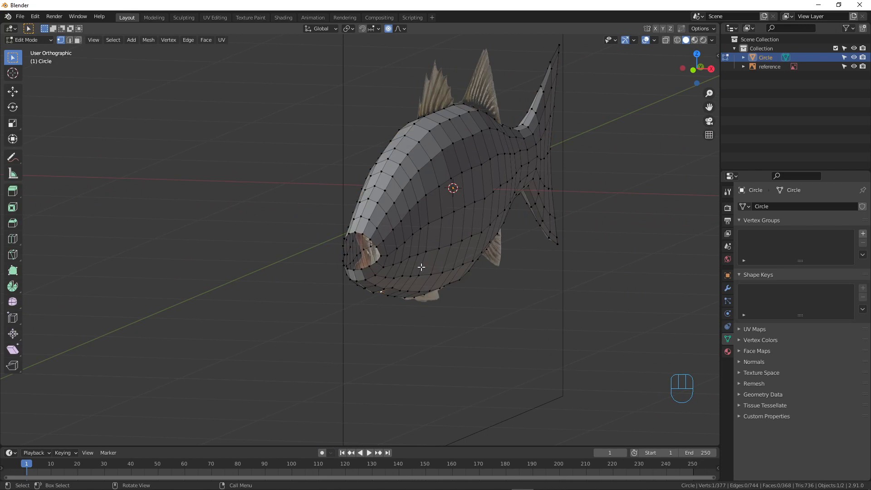
scroll(383, 250, up, 3)
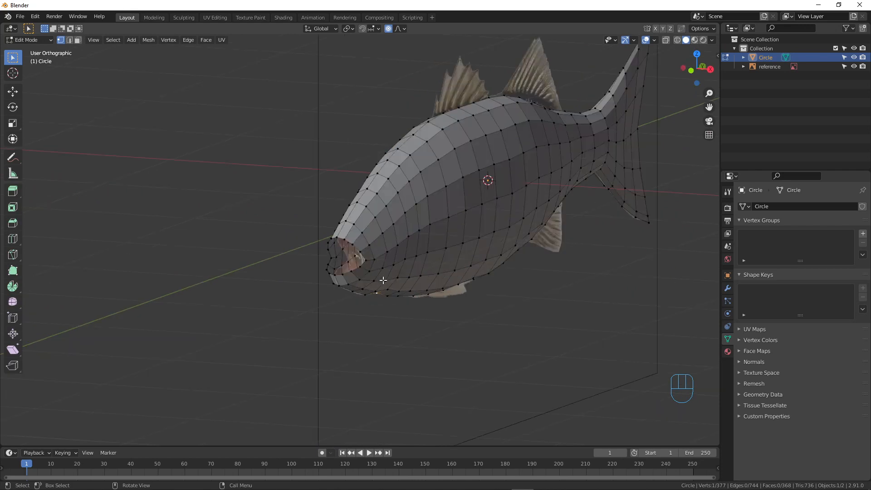
alt+click(441, 319)
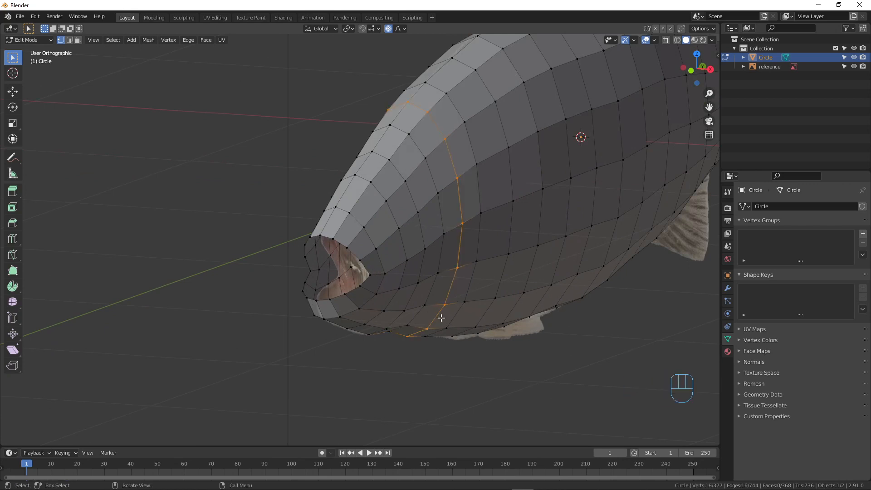
alt+click(368, 270)
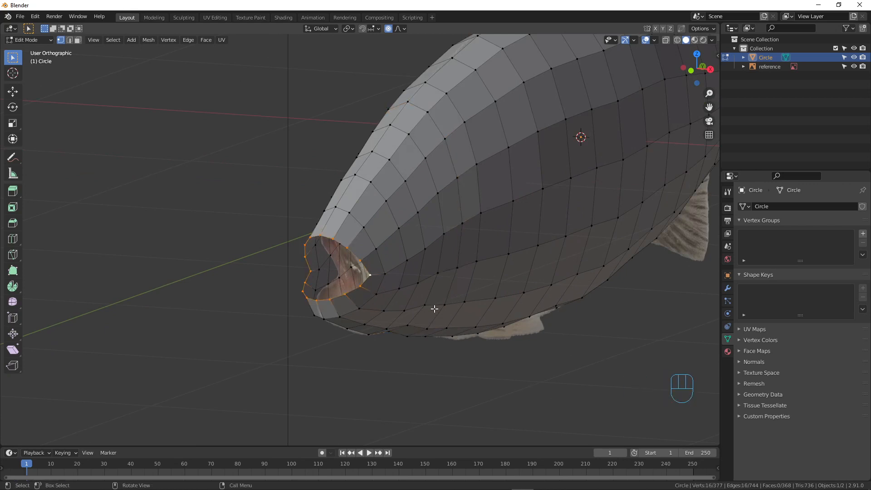
scroll(432, 307, up, 2)
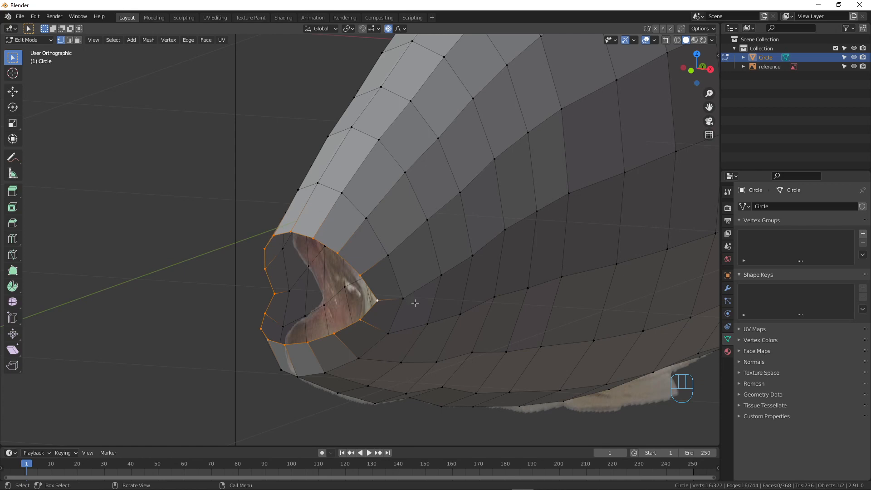
key(e)
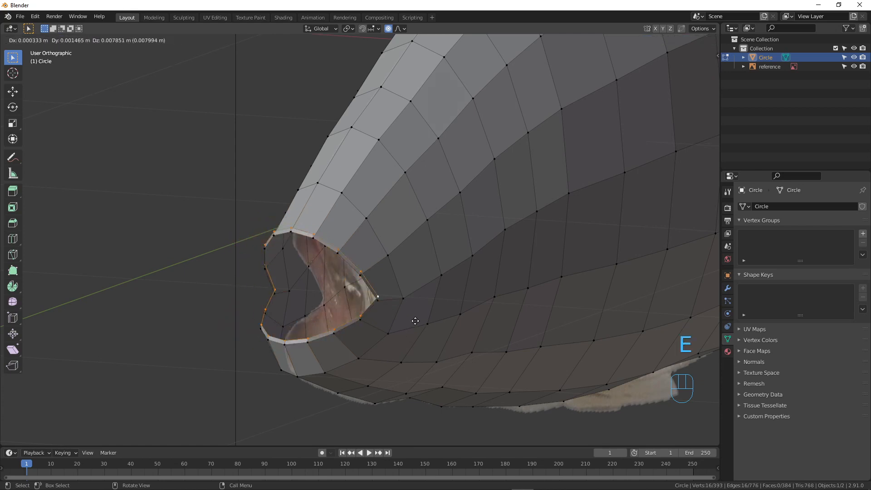
right_click(389, 328)
key(s)
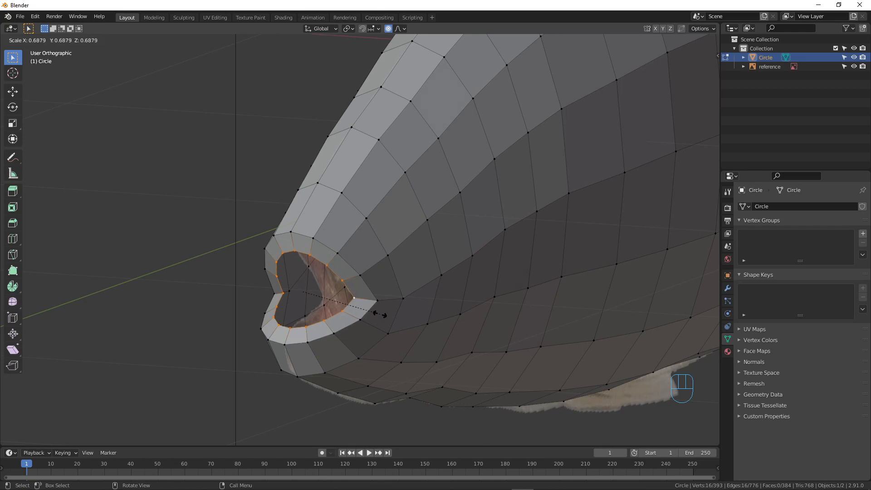
click(379, 314)
Return to the right orthographic view with wireframe shading to see the inner mouth loop against the reference image.
middle_drag(380, 314, 449, 84)
scroll(415, 312, up, 1)
middle_drag(415, 312, 307, 312)
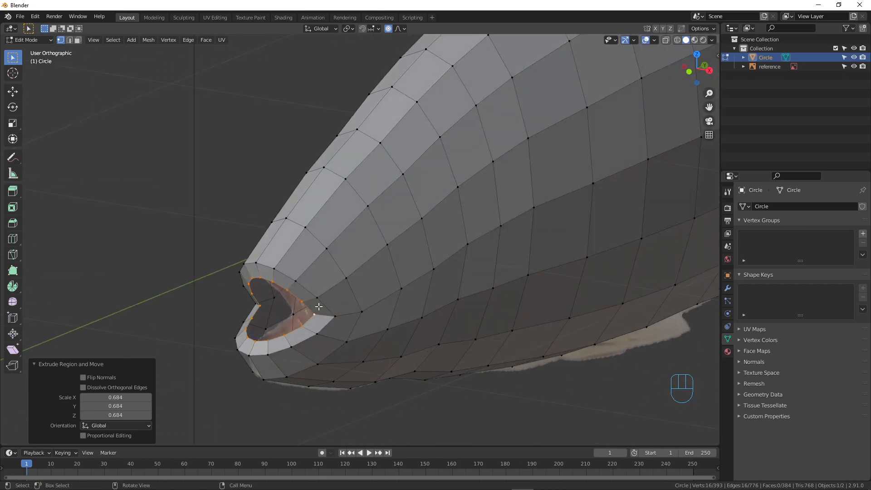
key(KP_3)
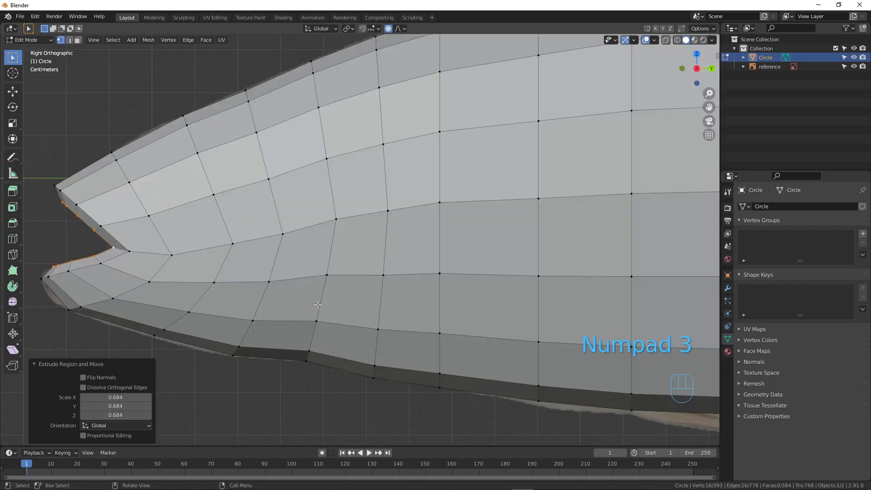
key(z)
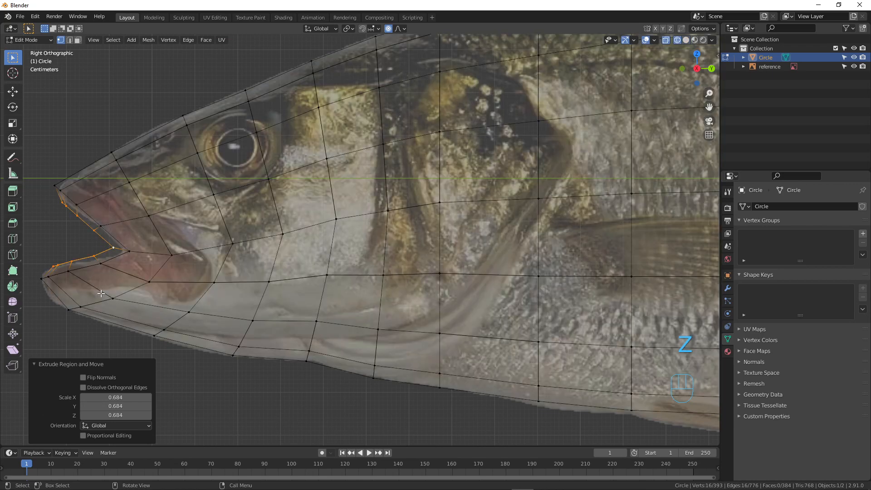
Turn off proportional editing and move the inner mouth loop about 0.023 m in Y and -0.008 m in Z.
shift+middle_drag(108, 274, 260, 267)
key(g)
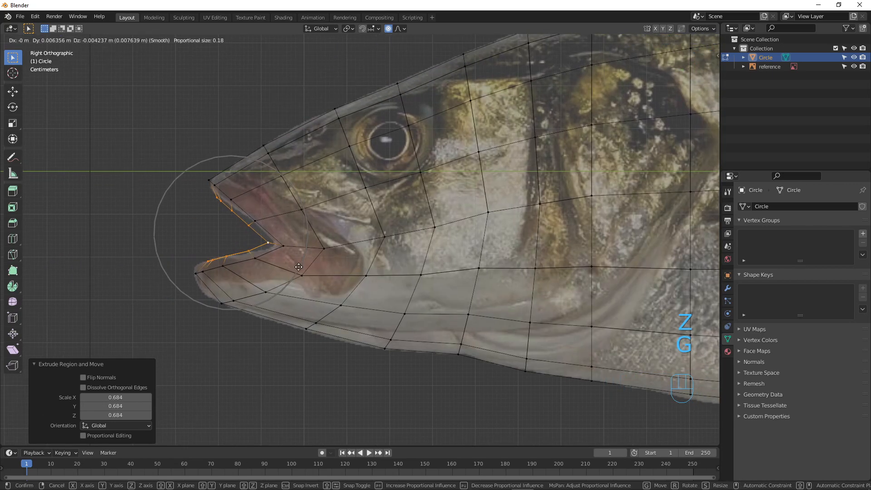
right_click(301, 267)
click(388, 29)
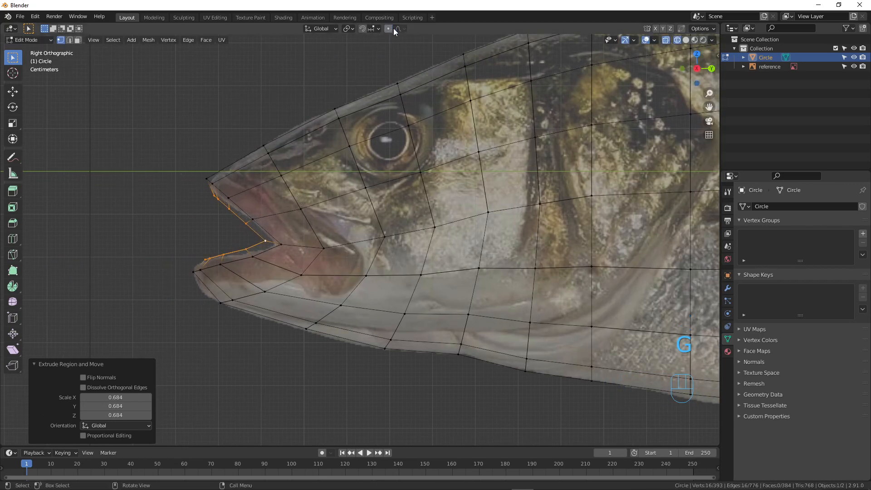
key(g)
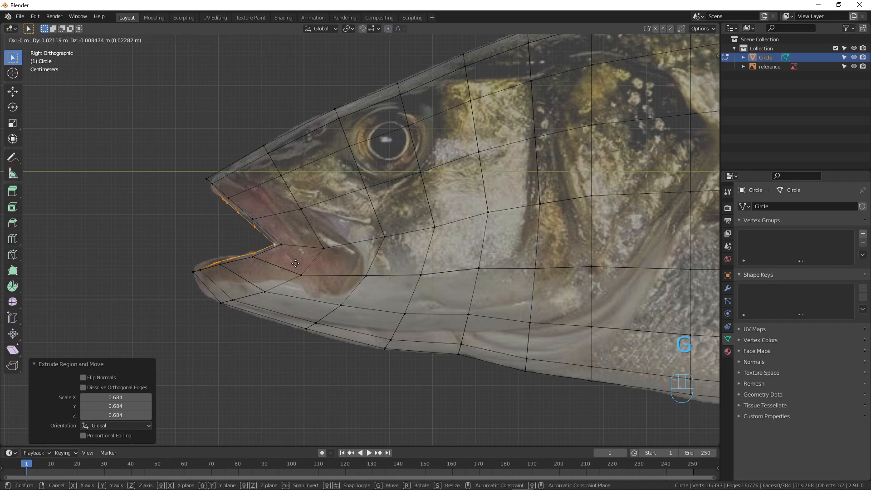
click(296, 263)
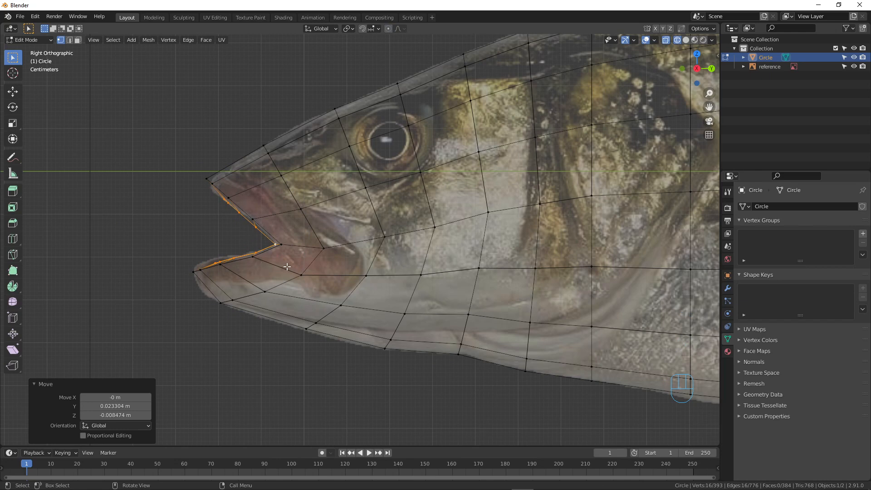
Extrude the mouth loop inward about 0.093 m in Y and -0.014 m in Z, and shift it about 0.03 m farther back.
key(e)
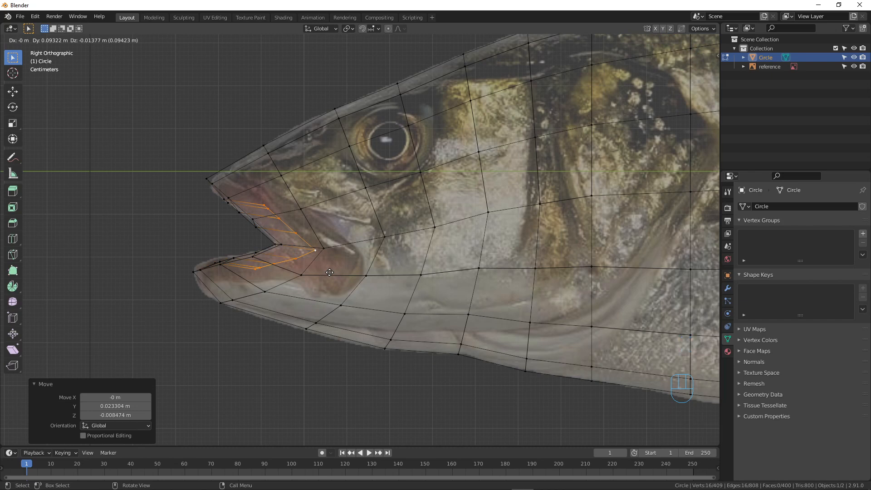
click(330, 272)
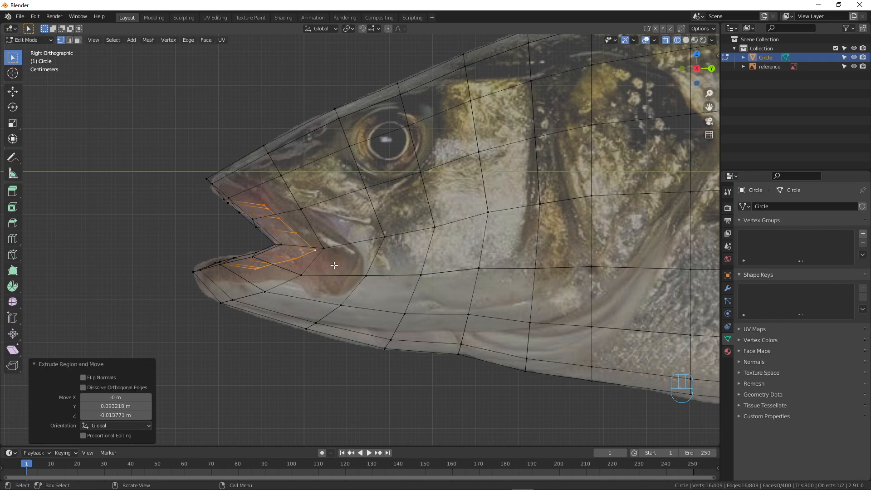
key(g)
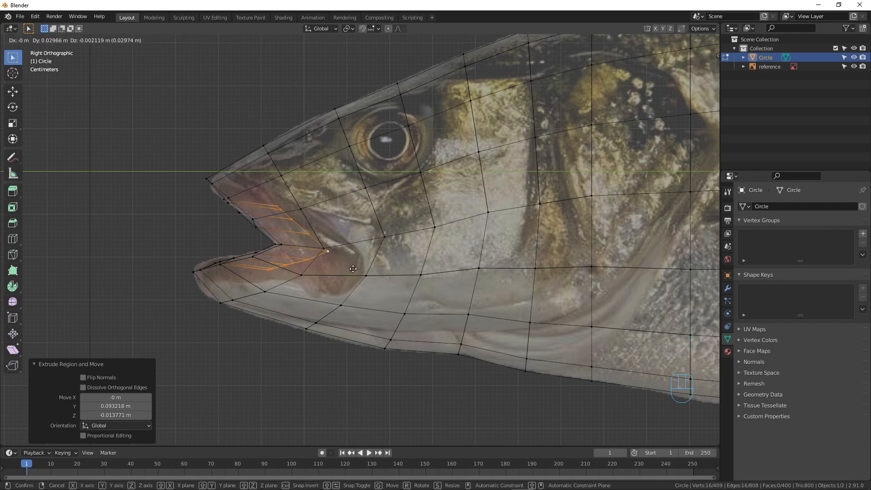
click(353, 268)
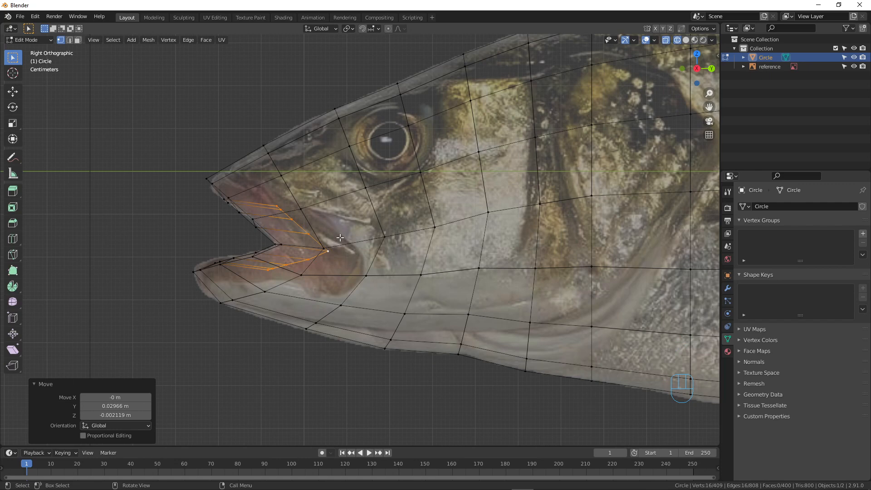
Scale the extruded mouth loop along Z to about 1.597 to widen the cavity vertically.
key(s)
key(z)
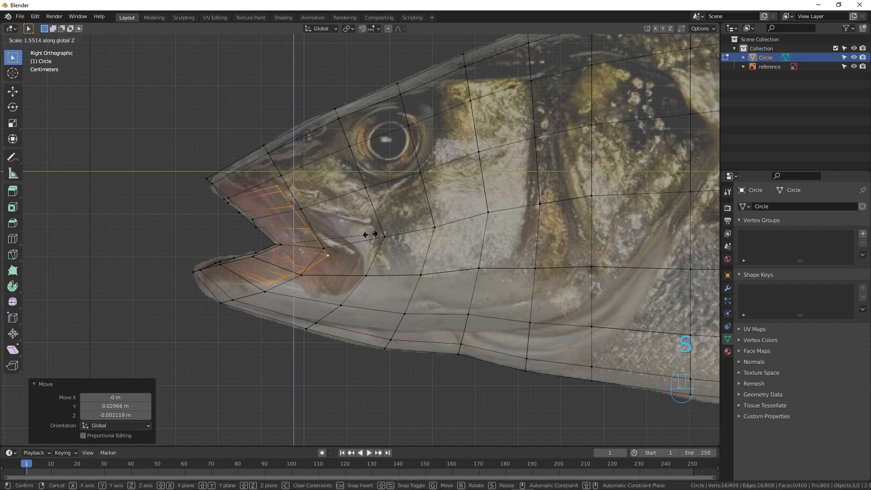
click(370, 235)
Extrude the loop about 0.095 m in Y and -0.012 m in Z toward the throat, and scale it to about 0.564.
key(e)
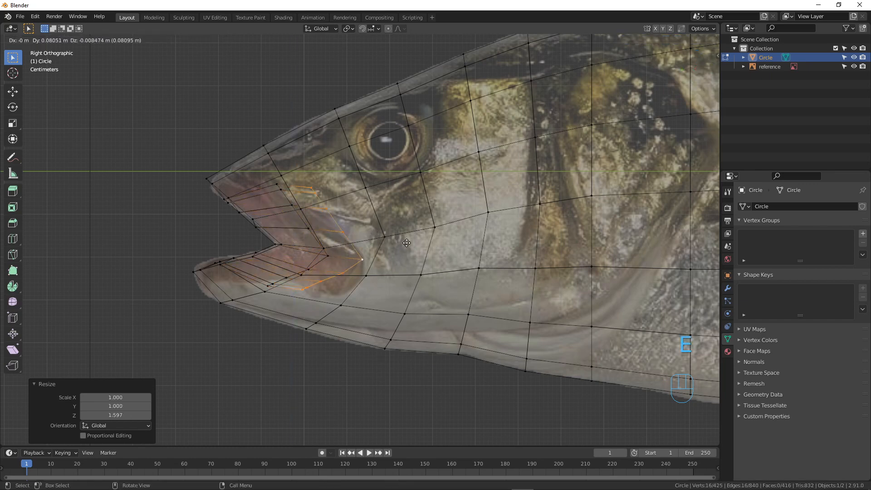
click(413, 245)
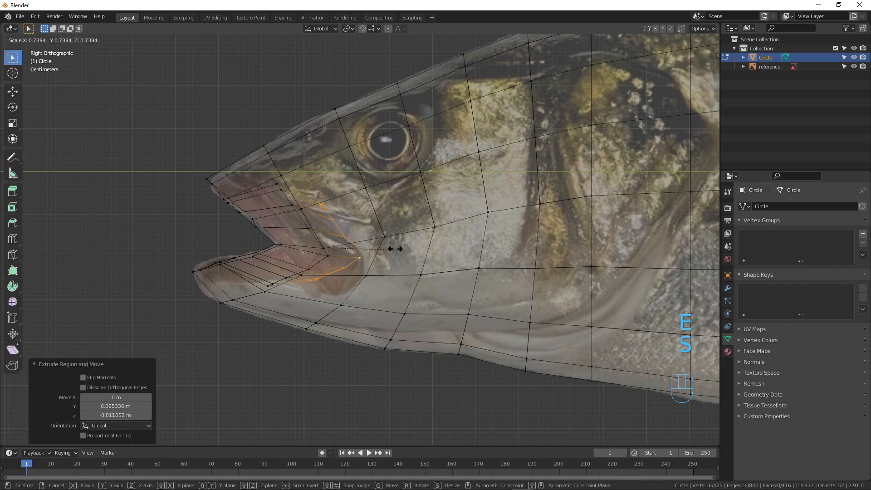
key(s)
click(395, 247)
In solid shading, invert the selection and hide the whole mesh except the innermost throat loop.
mouse_move(395, 247)
middle_down()
mouse_move(304, 264)
mouse_move(440, 257)
mouse_move(372, 256)
mouse_move(369, 223)
mouse_move(443, 244)
mouse_move(497, 249)
mouse_move(419, 238)
mouse_move(514, 235)
mouse_move(472, 199)
mouse_move(460, 205)
middle_up()
key(z)
key(z)
scroll(435, 240, up, 3)
middle_drag(480, 264, 439, 251)
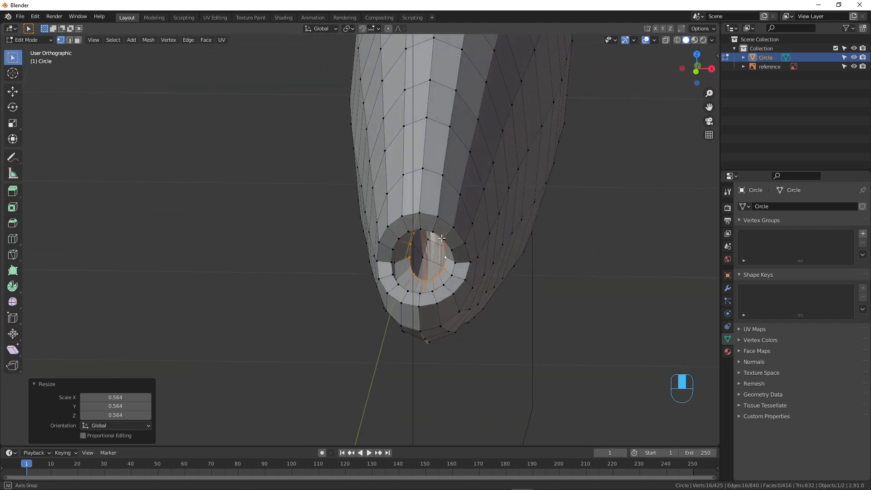
key(ctrl+i)
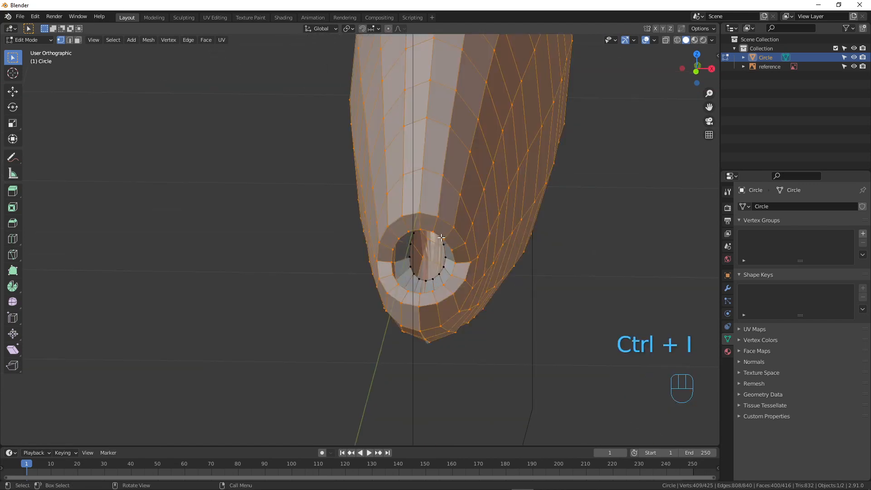
mouse_move(440, 237)
middle_down()
mouse_move(467, 214)
mouse_move(427, 241)
middle_up()
key(h)
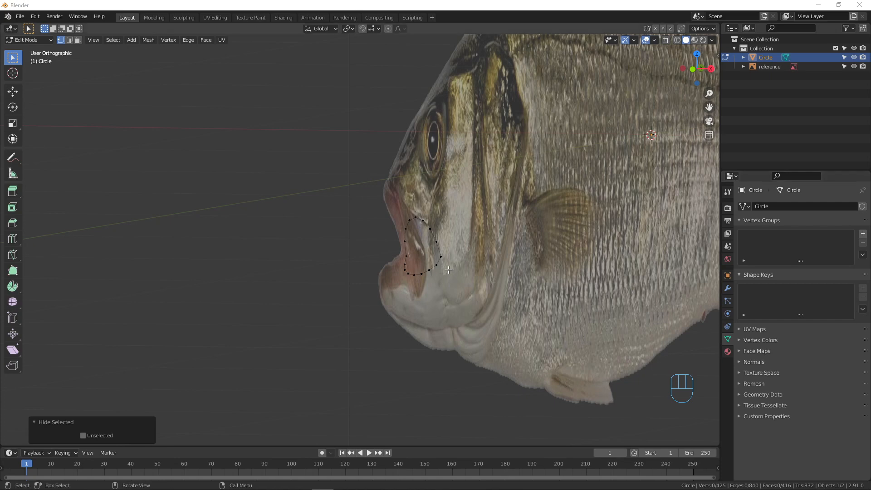
Fill one face across the isolated throat loop between two pairs of opposite side vertices just below its middle.
mouse_move(449, 266)
middle_down()
mouse_move(460, 270)
mouse_move(453, 264)
middle_up()
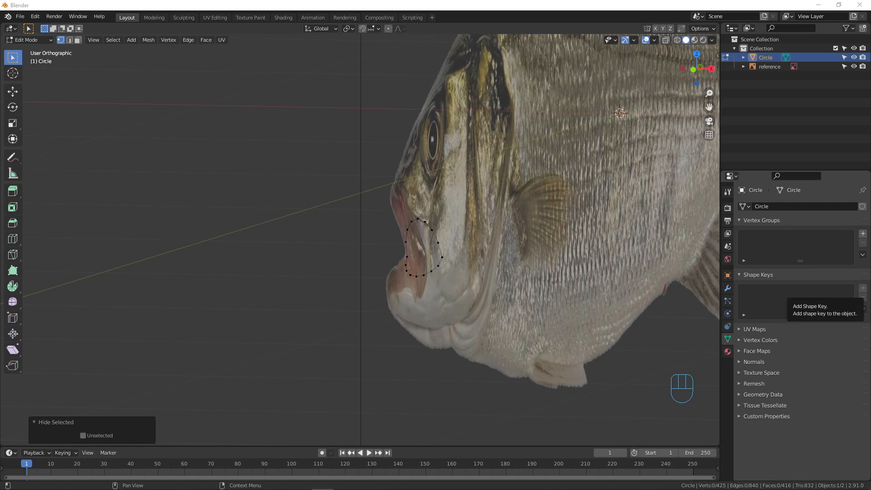
middle_drag(453, 268, 488, 264)
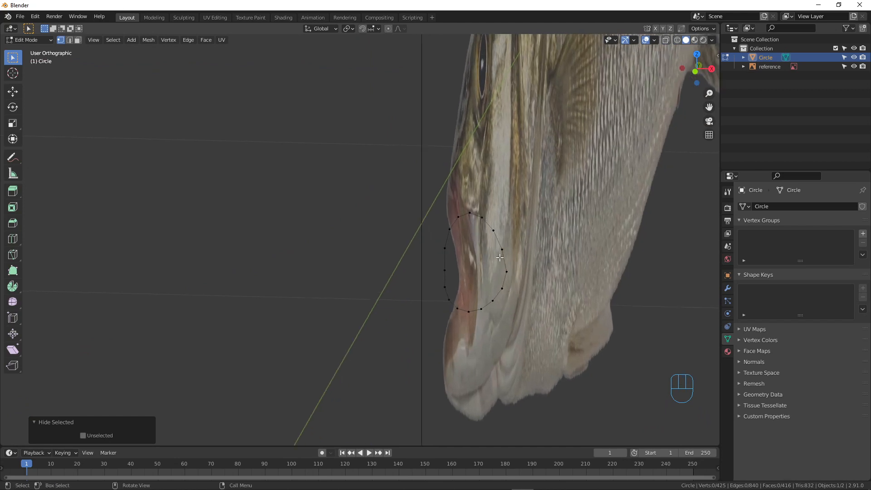
middle_drag(504, 267, 508, 270)
click(508, 270)
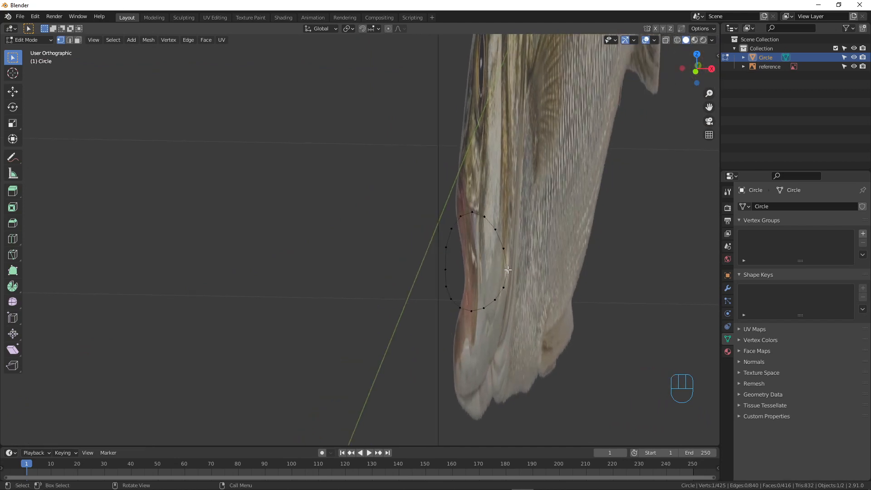
shift+click(503, 287)
shift+click(446, 287)
shift+click(446, 270)
key(f)
Continue the throat cap from the first face, filling two more faces above it and one below it.
middle_drag(484, 263, 506, 274)
click(506, 273)
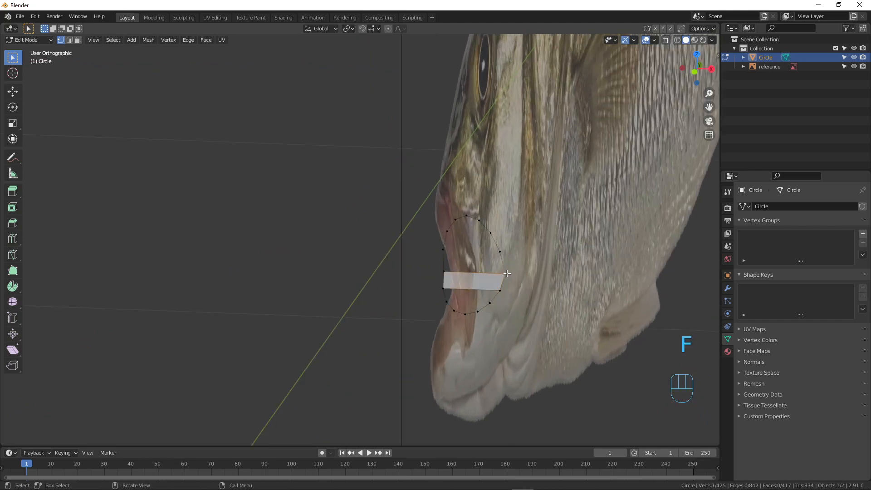
shift+click(442, 271)
middle_drag(442, 272, 439, 255)
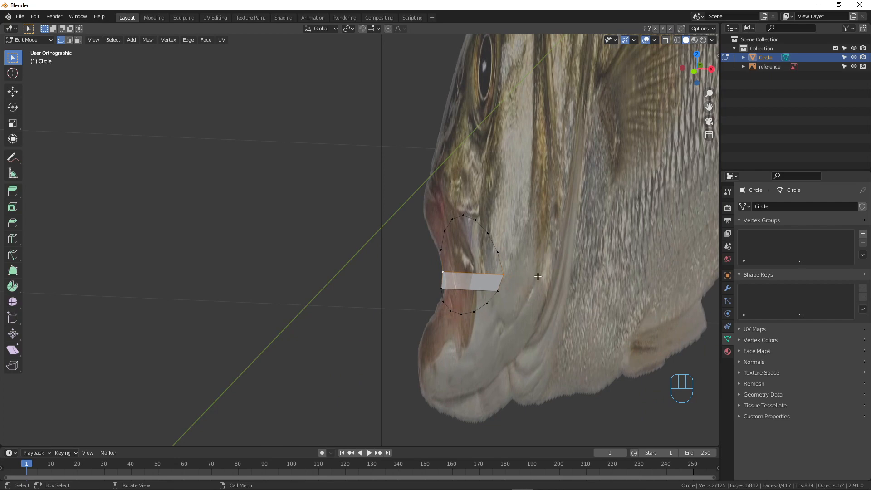
middle_drag(537, 276, 532, 263)
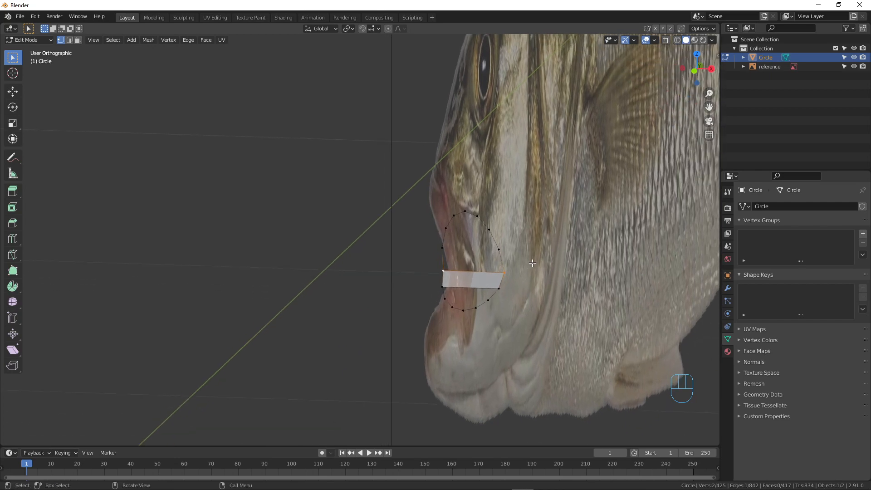
key(f)
key(f)
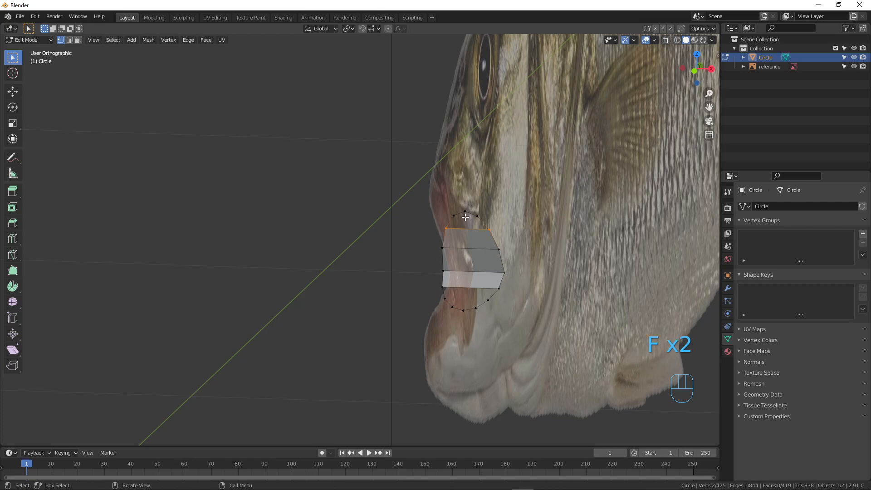
click(500, 289)
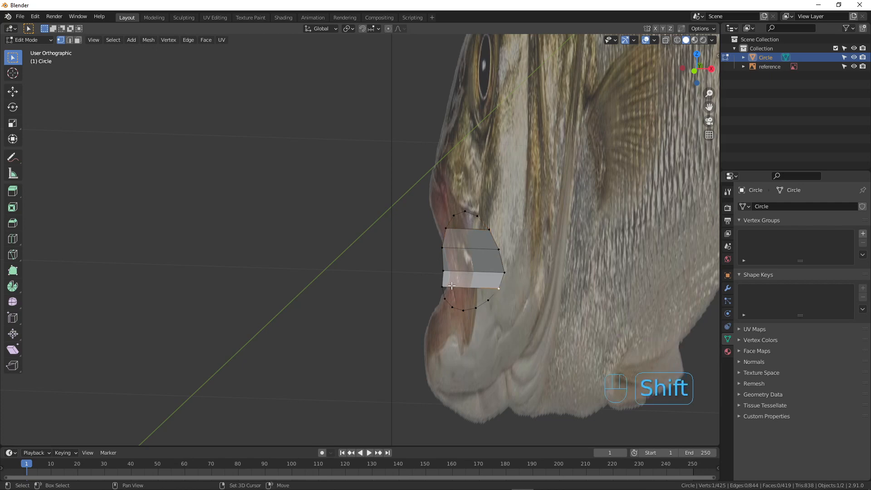
key(f)
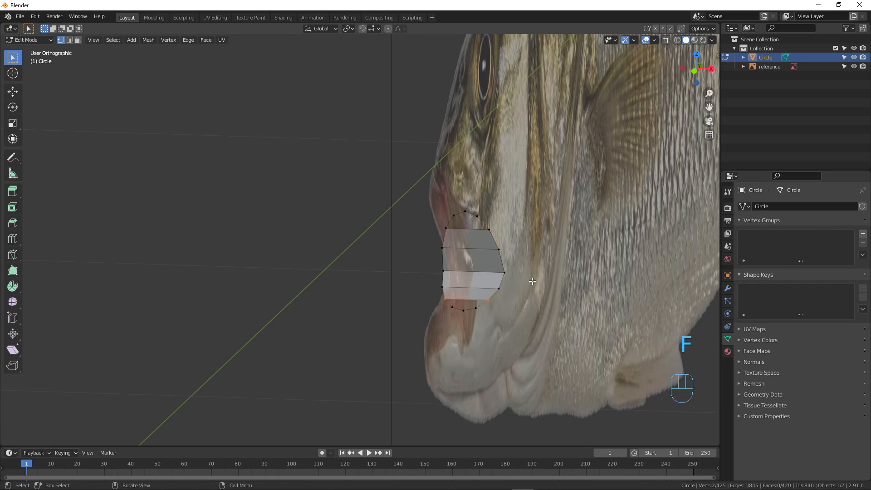
Add a vertical loop cut through the middle of the filled throat faces.
middle_drag(467, 240, 470, 231)
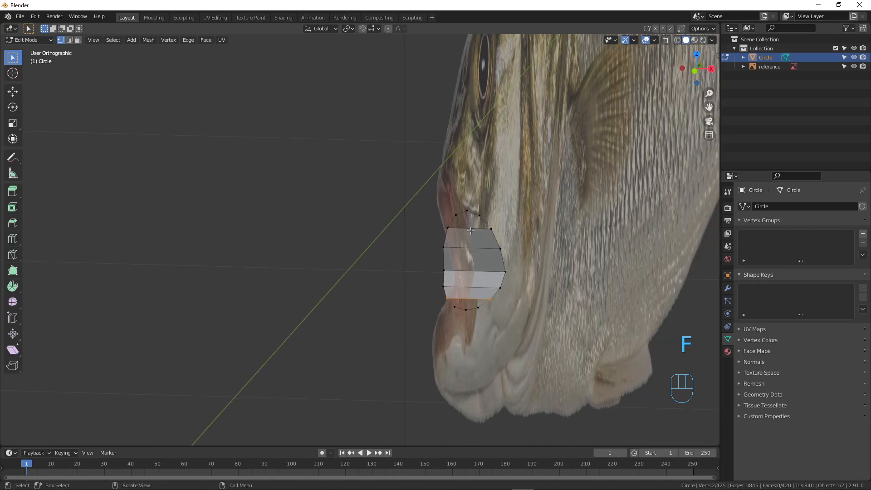
key(ctrl+r)
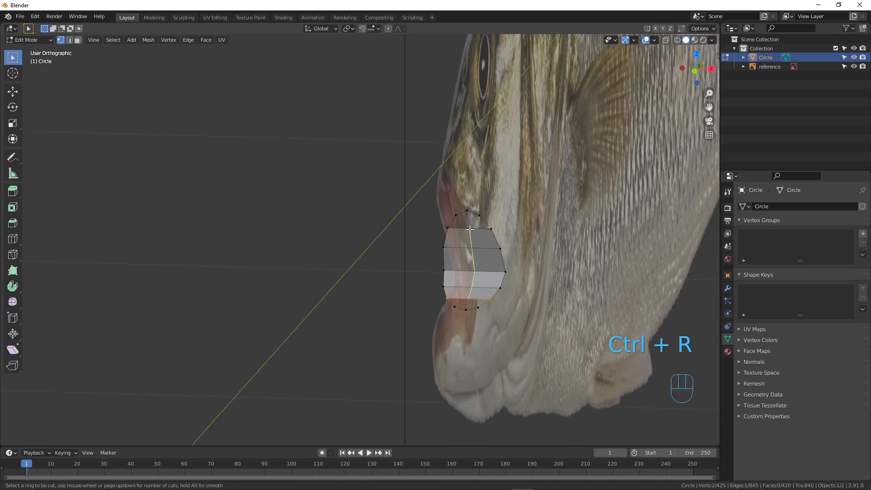
click(471, 230)
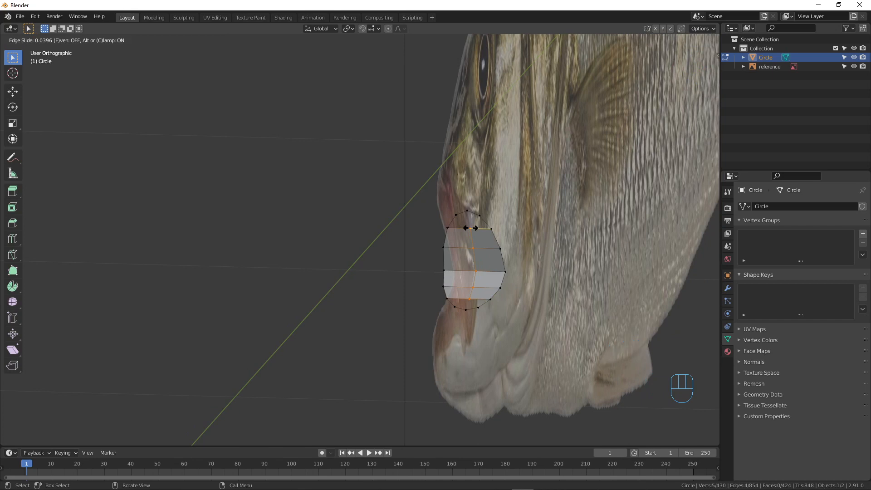
click(471, 228)
Fill the remaining gaps at the upper and lower ends of the throat loop, two faces at each end.
click(479, 215)
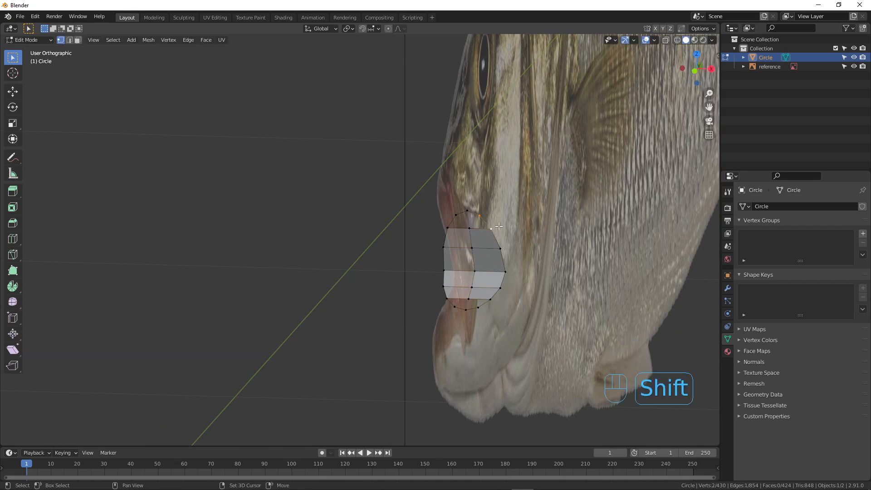
key(f)
key(f)
click(490, 299)
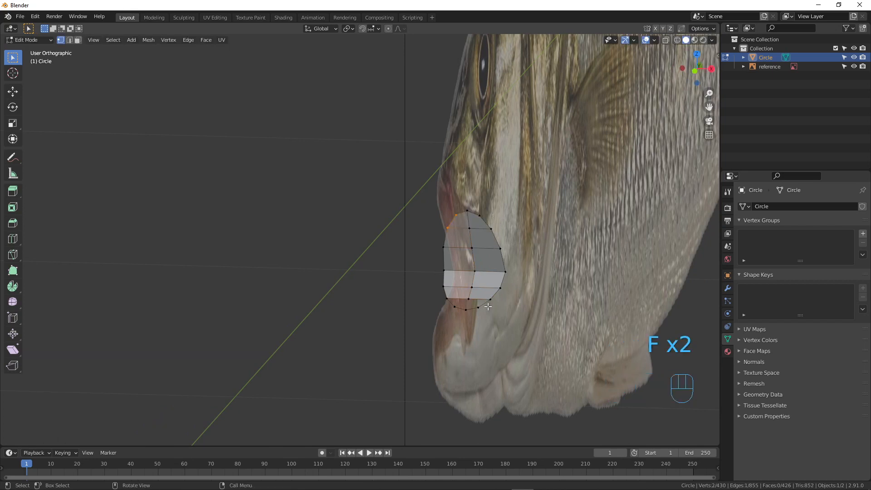
shift+click(478, 308)
key(f)
key(f)
key(f)
Reveal the hidden fish mesh and return to the right orthographic wireframe view of the head.
middle_drag(516, 290, 452, 272)
key(alt+h)
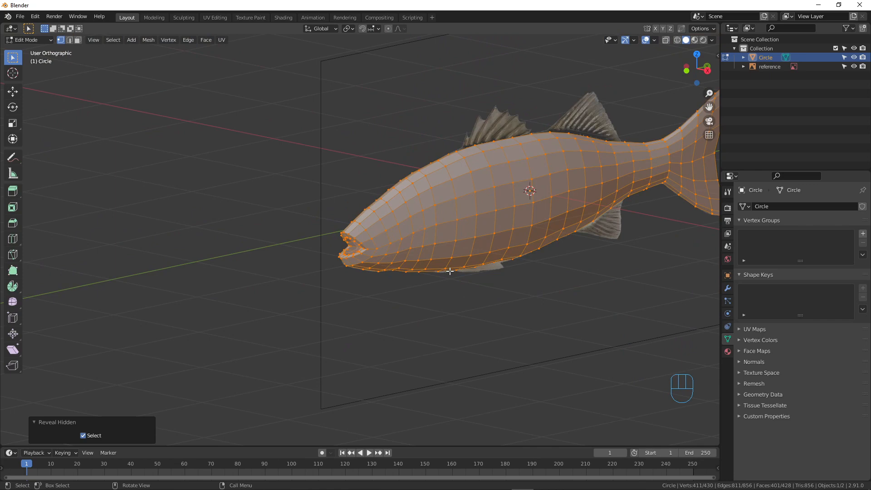
key(KP_3)
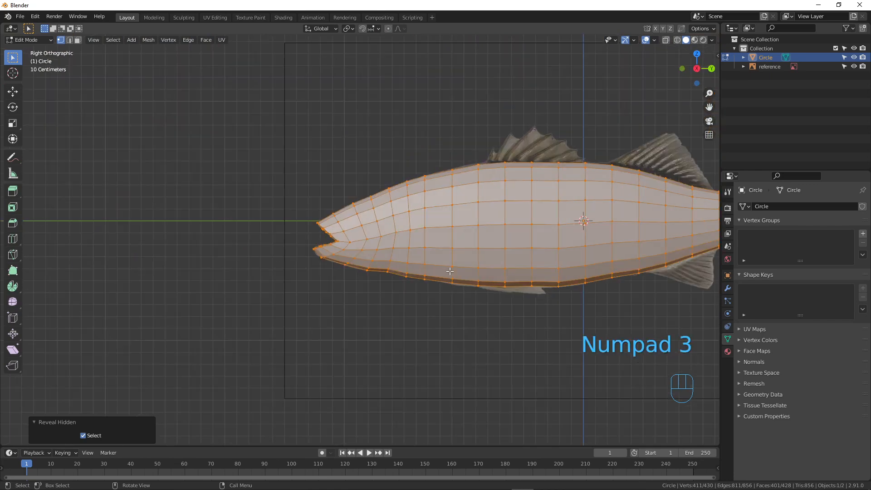
key(z)
click(368, 271)
scroll(408, 257, up, 5)
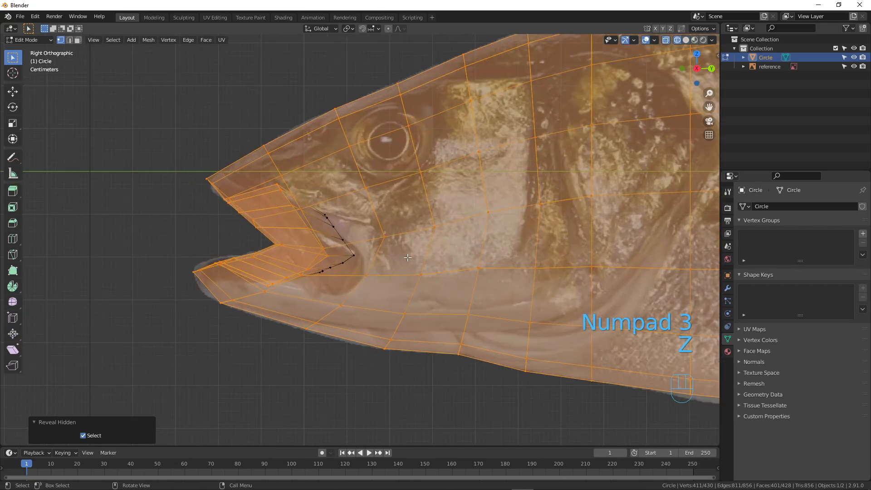
shift+middle_drag(408, 257, 394, 334)
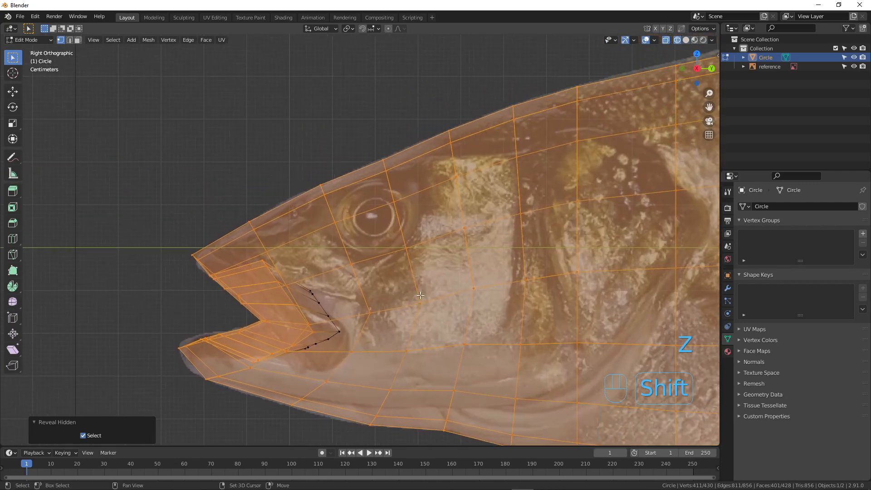
Examine the mesh vertices surrounding the eye against the reference image.
click(389, 170)
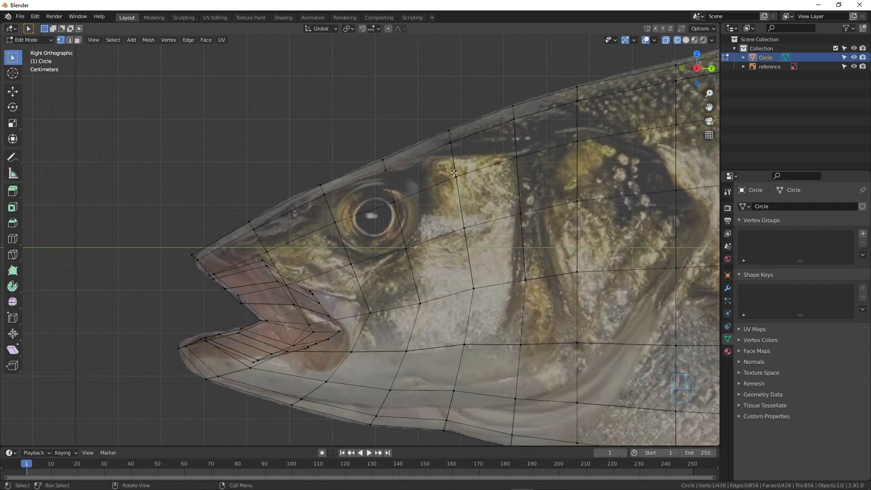
shift+click(394, 202)
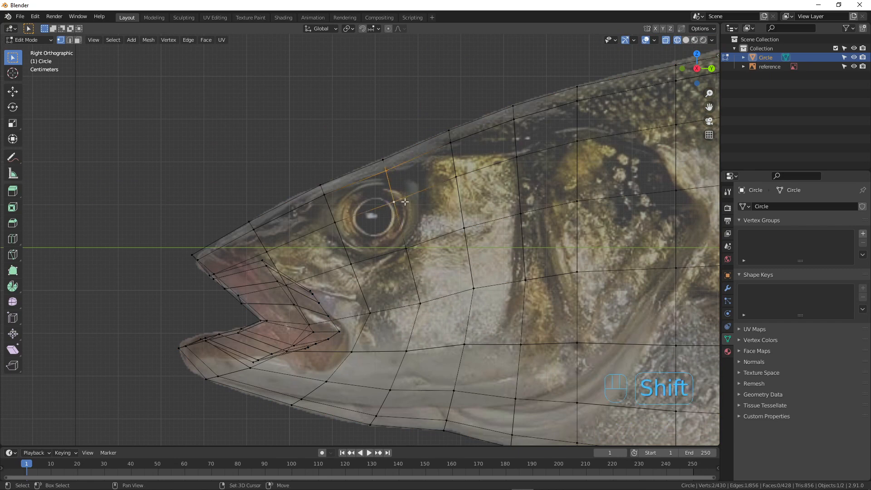
click(335, 221)
click(392, 178)
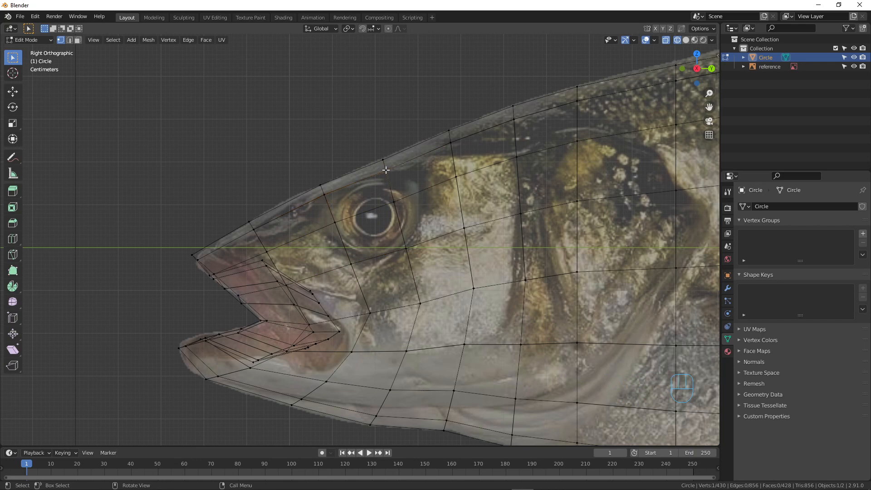
click(325, 194)
click(337, 224)
Switch to solid shading and delete the two side faces covering the eye.
key(z)
click(547, 201)
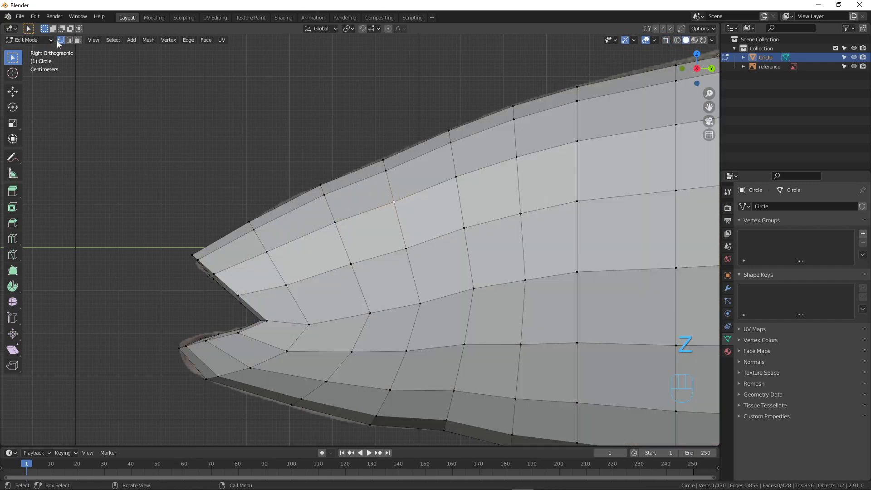
click(77, 40)
key(z)
click(312, 190)
key(z)
click(446, 197)
click(346, 194)
shift+click(379, 208)
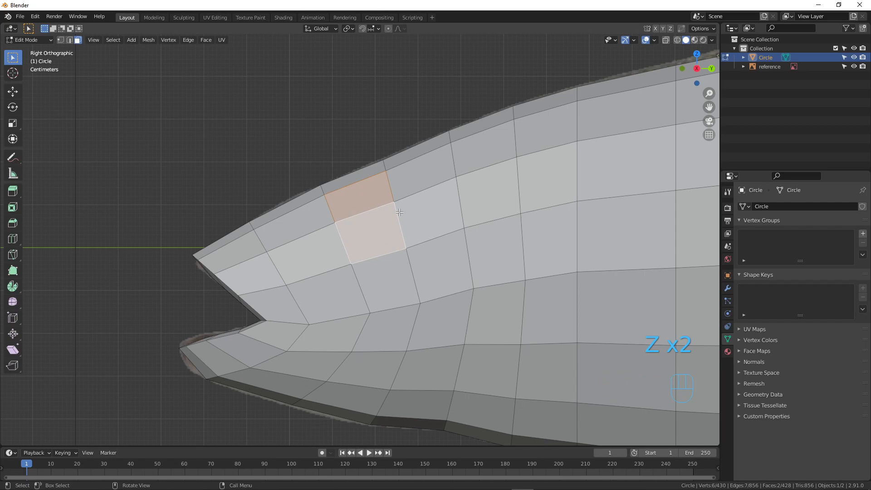
key(x)
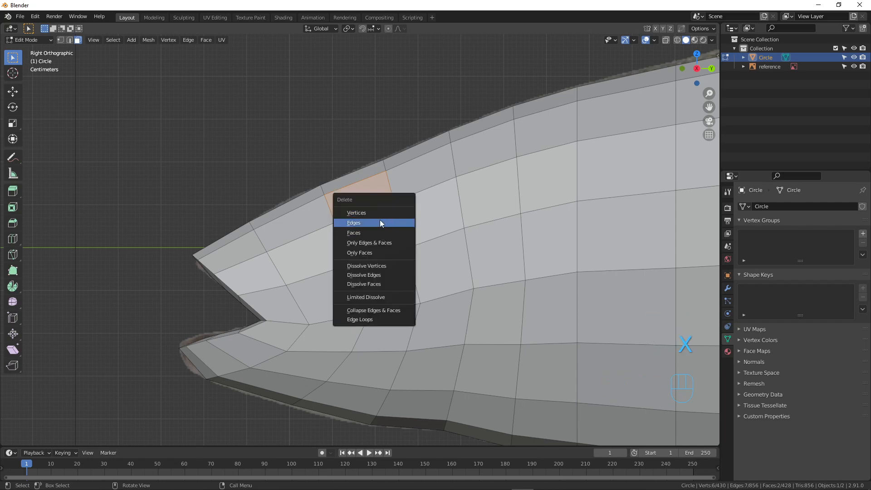
click(375, 233)
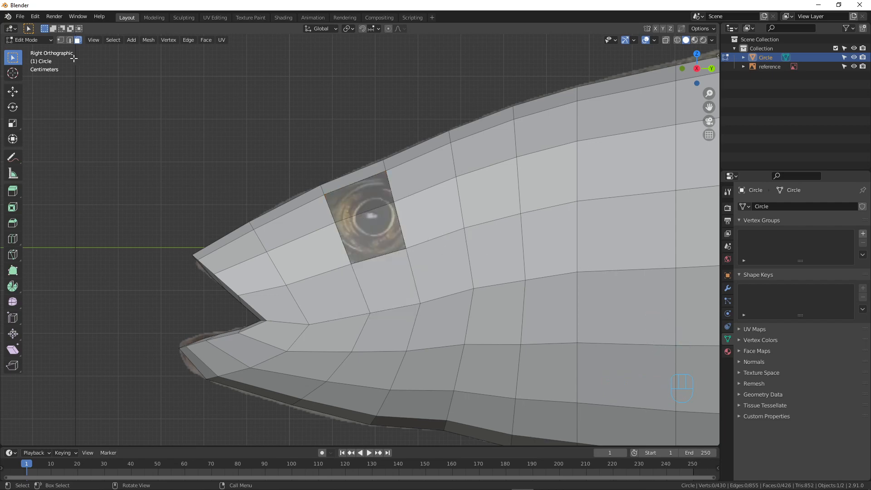
Select the boundary loop of the eye opening in vertex mode.
click(60, 40)
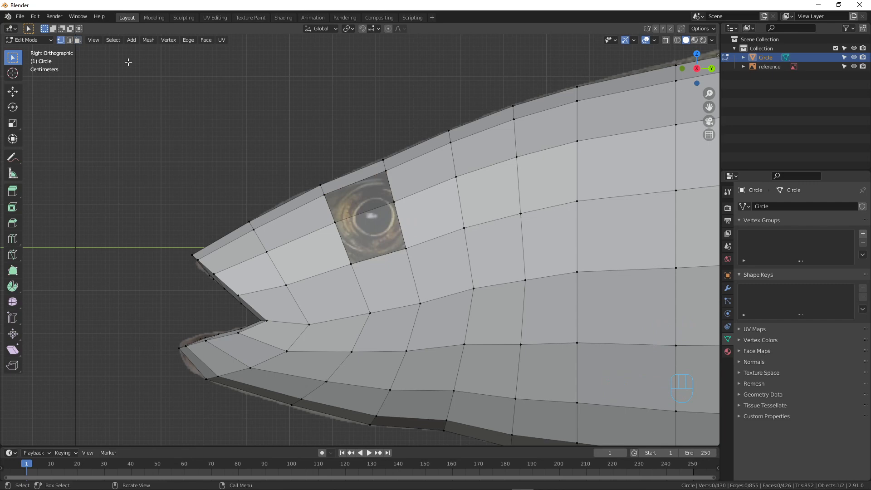
alt+click(391, 185)
middle_drag(442, 207, 605, 137)
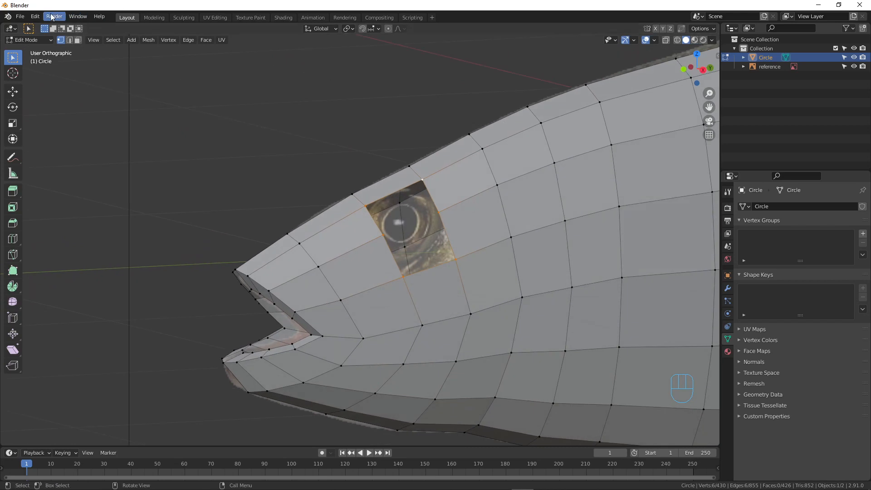
Look up "loop" among the add-ons in the preferences to check whether LoopTools is enabled, and close the preferences.
click(35, 16)
click(70, 146)
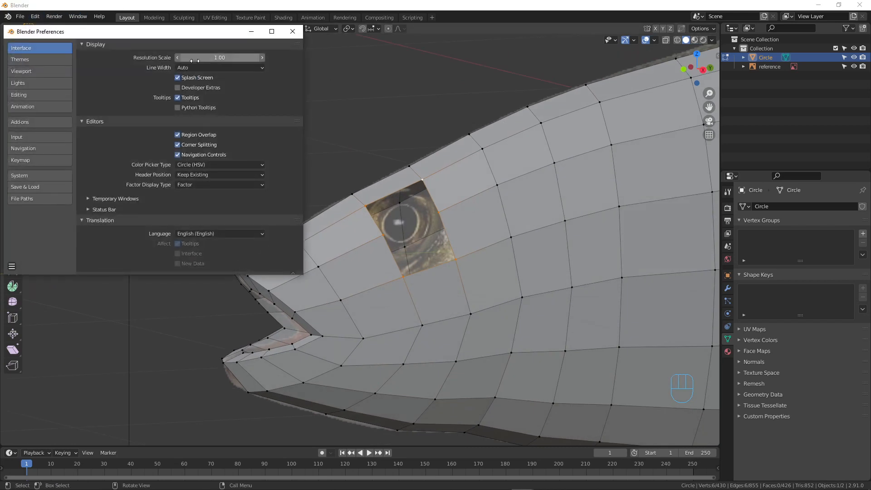
click(32, 123)
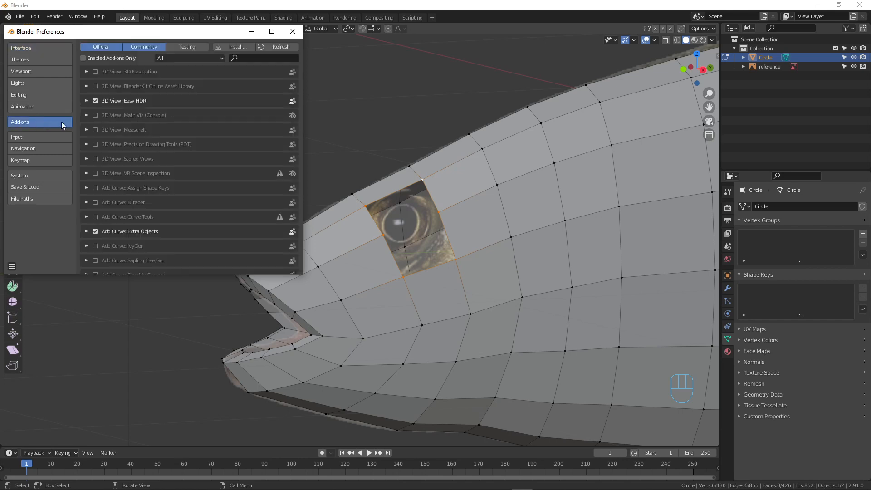
click(248, 56)
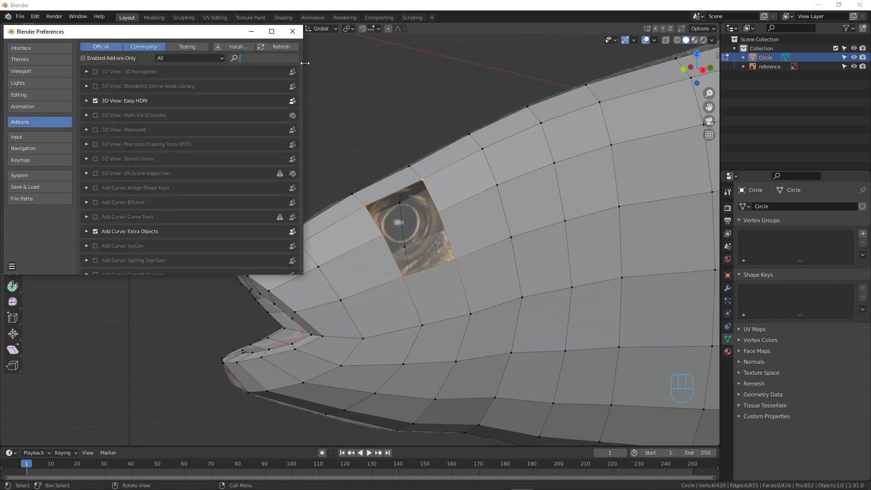
text(loop)
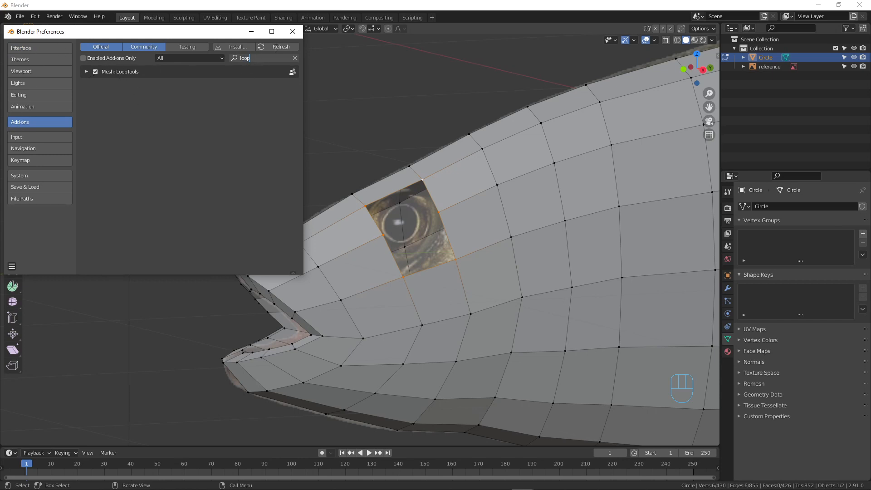
click(293, 31)
Reshape the eye opening's boundary into a regular circle with LoopTools Circle.
middle_drag(472, 221, 443, 178)
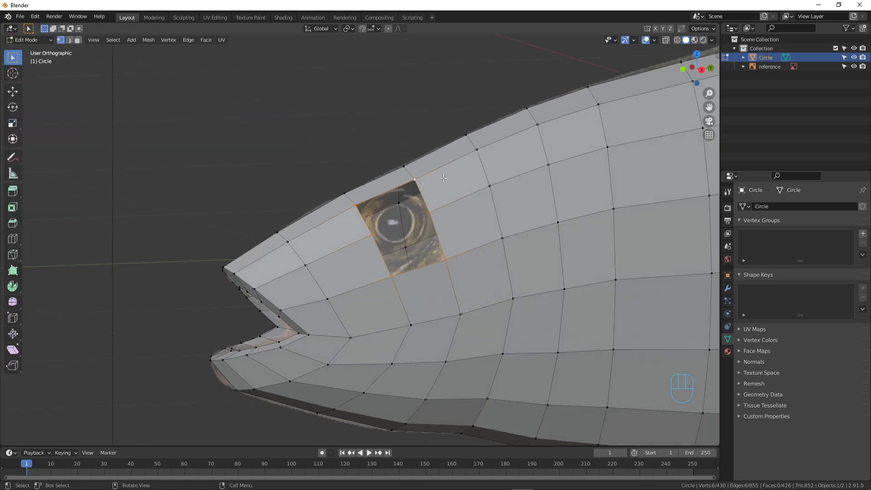
right_click(444, 179)
mouse_move(444, 178)
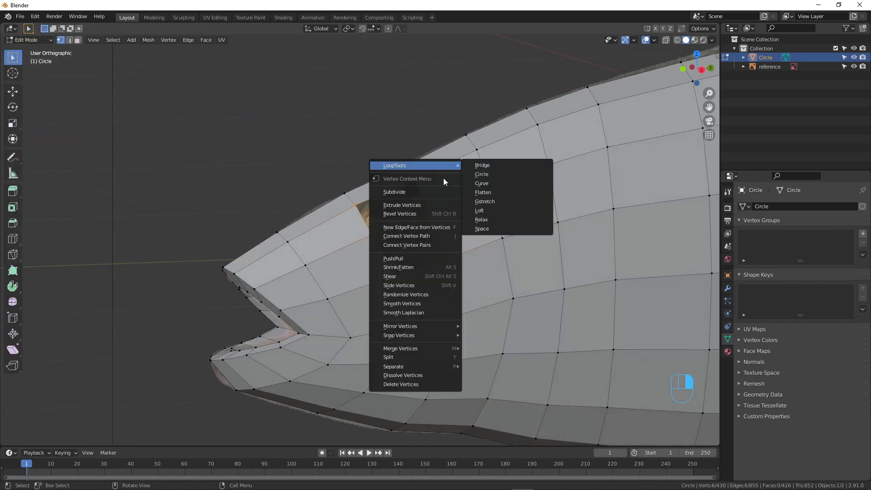
click(483, 178)
middle_drag(374, 180, 413, 207)
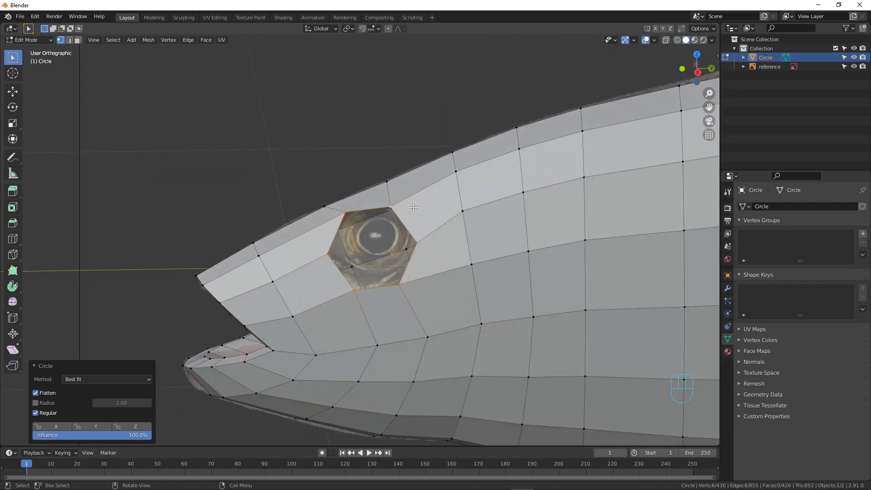
In the right orthographic view, rotate the eye opening about 6°, scale it to about 0.95 and centre it on the reference eye.
key(KP_3)
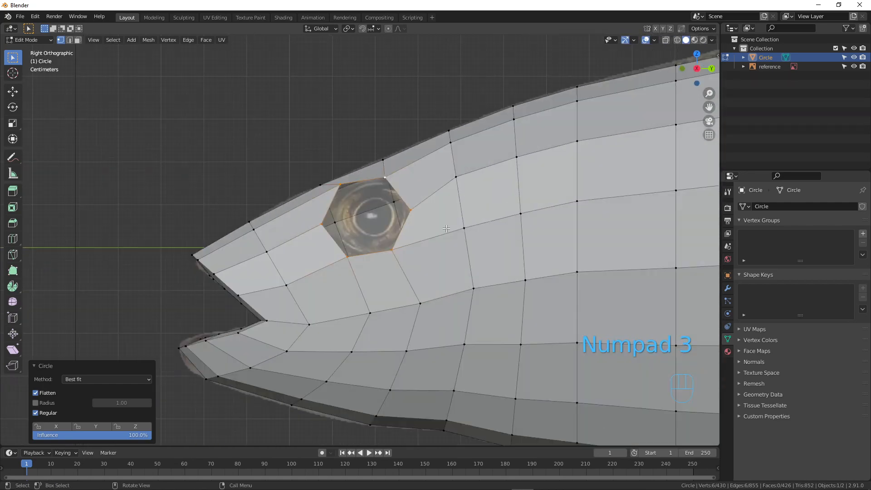
key(r)
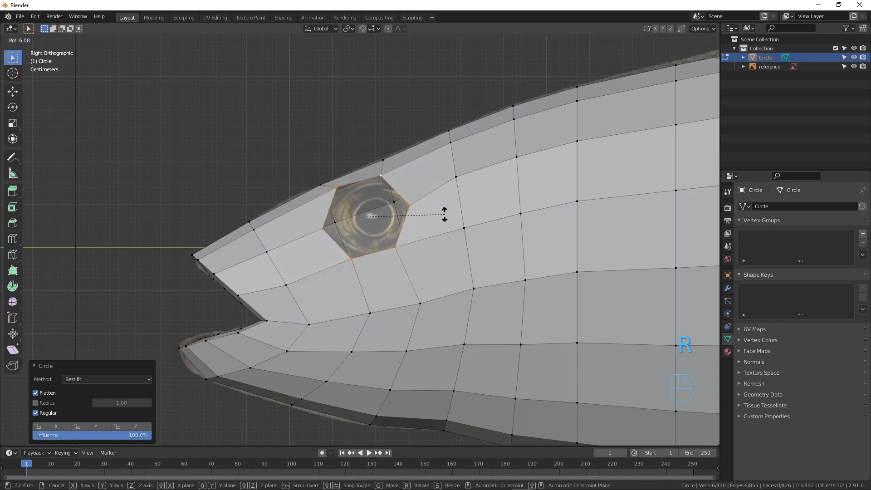
click(445, 216)
key(g)
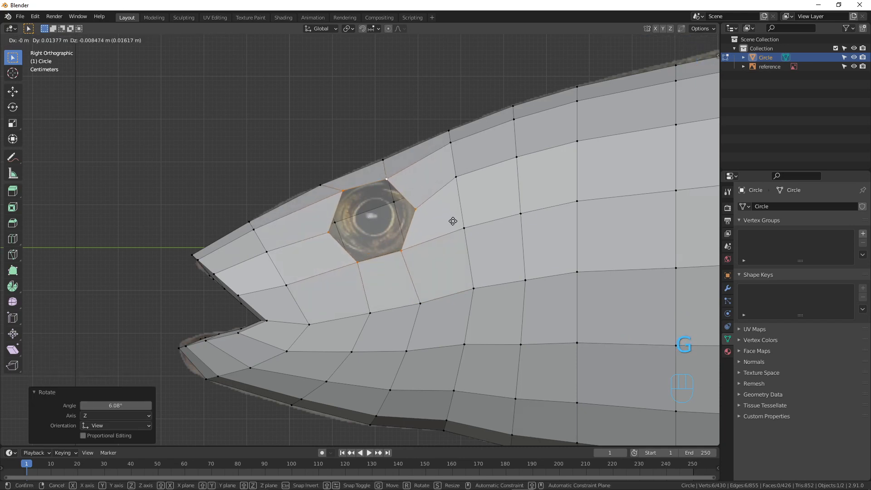
click(453, 221)
key(s)
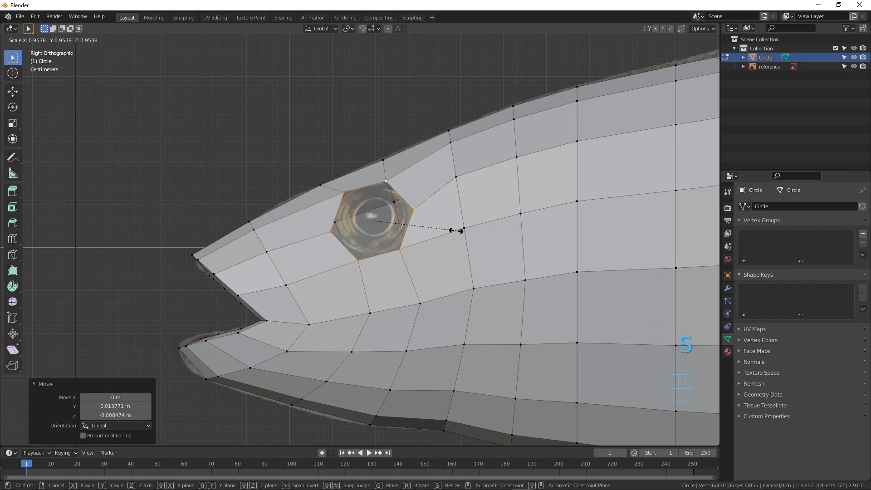
click(458, 230)
key(g)
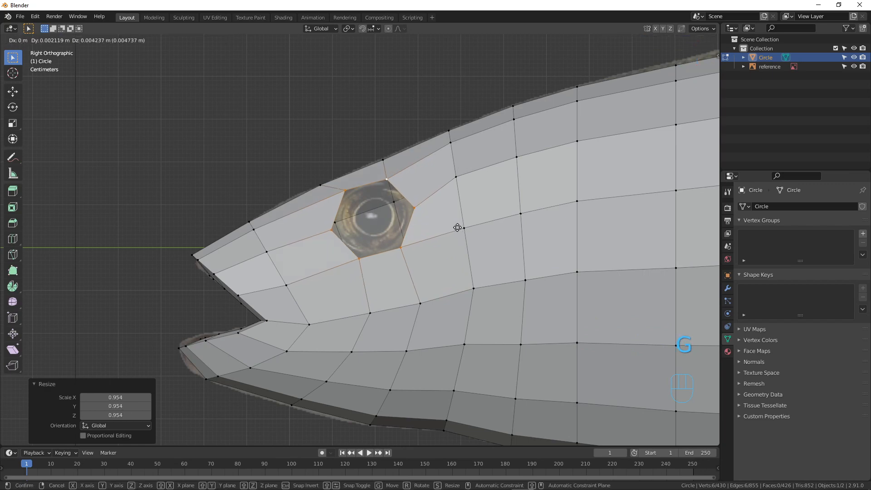
click(458, 227)
Extrude the eye opening's boundary into the head and scale the new ring to about 0.76.
middle_drag(458, 228, 370, 267)
scroll(461, 253, up, 2)
mouse_move(435, 218)
middle_down()
mouse_move(426, 249)
mouse_move(419, 215)
middle_up()
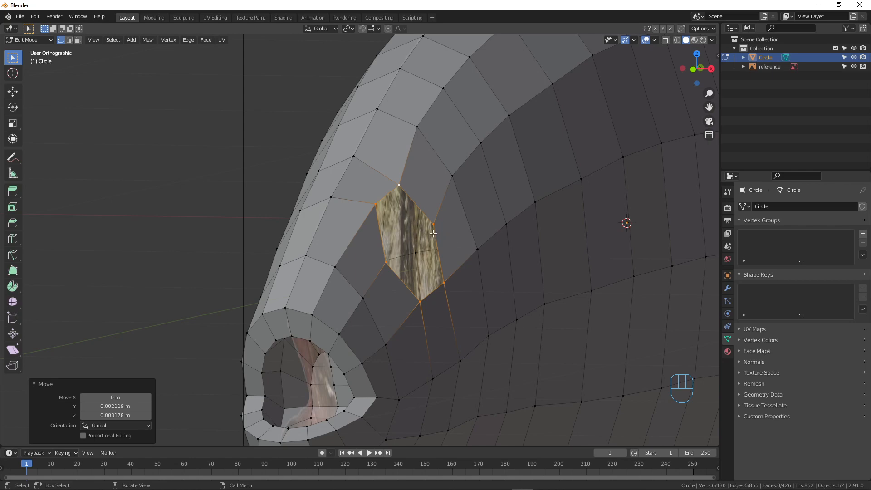
middle_drag(436, 233, 452, 219)
key(e)
click(450, 220)
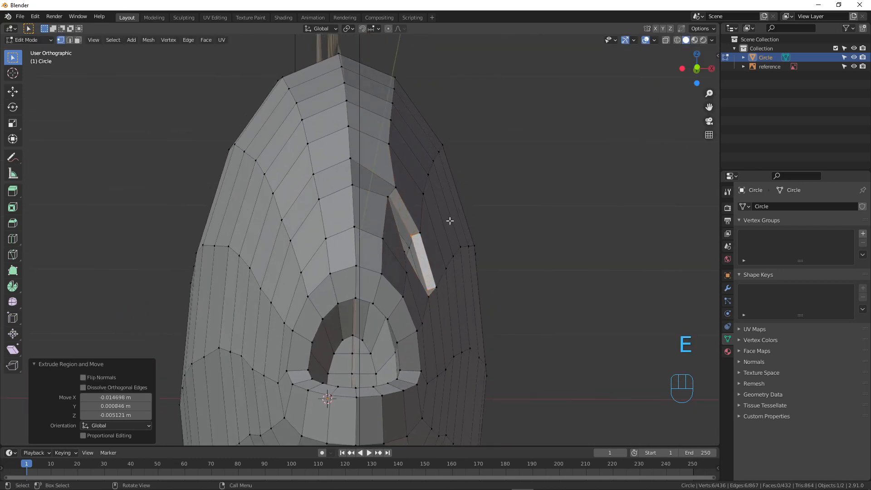
key(s)
click(469, 282)
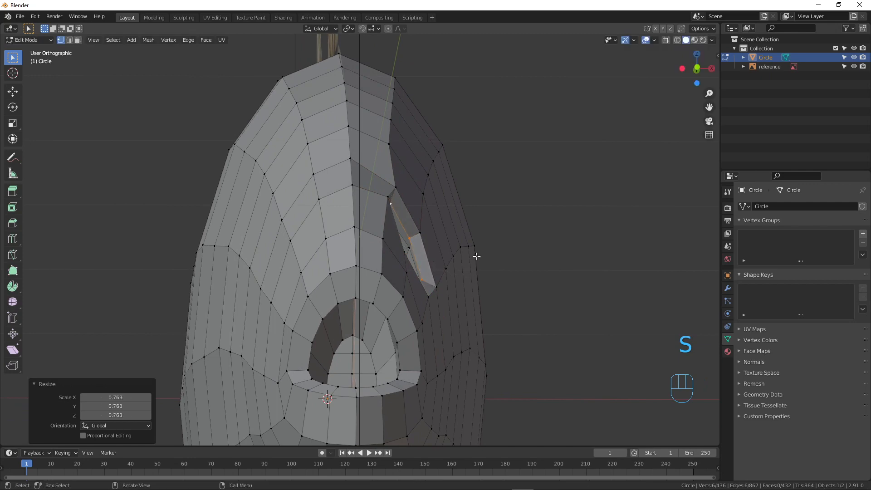
Move the inner eye ring about 0.007 m back outward from the head.
middle_drag(473, 251, 473, 230)
key(g)
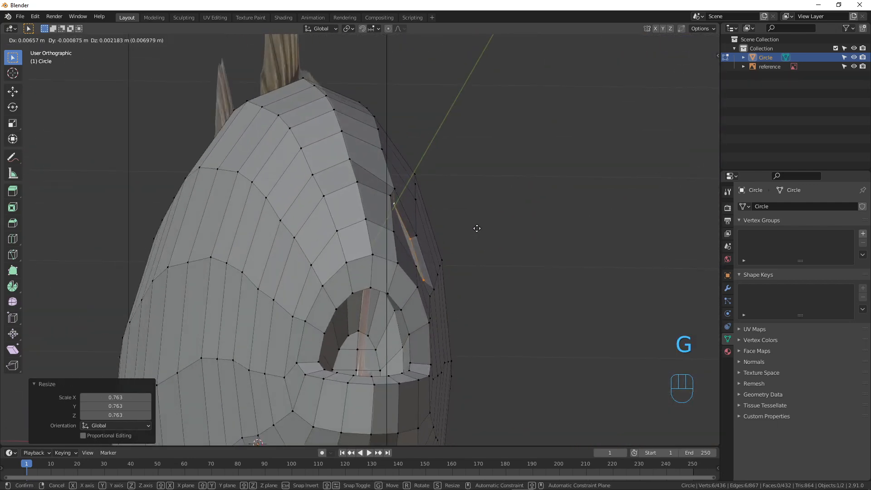
click(477, 228)
Extrude a second eye ring about 0.013 m outward and scale it to about 0.61.
middle_drag(458, 242, 457, 241)
key(e)
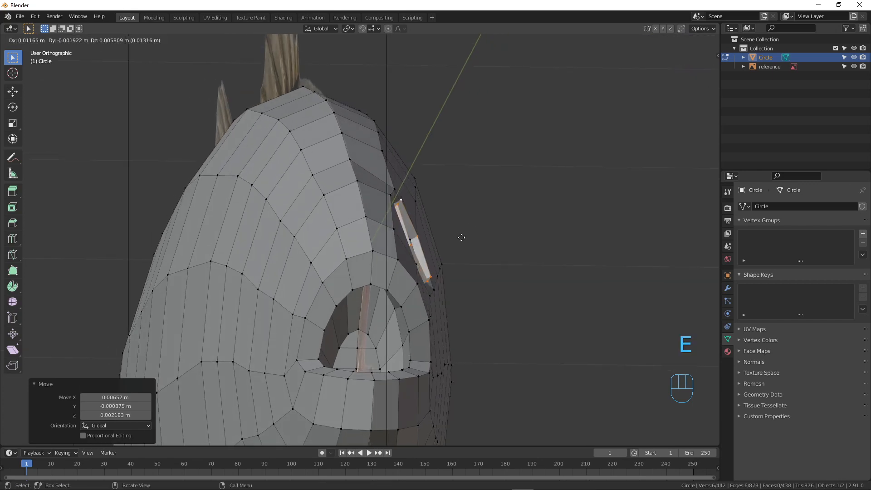
click(460, 239)
key(s)
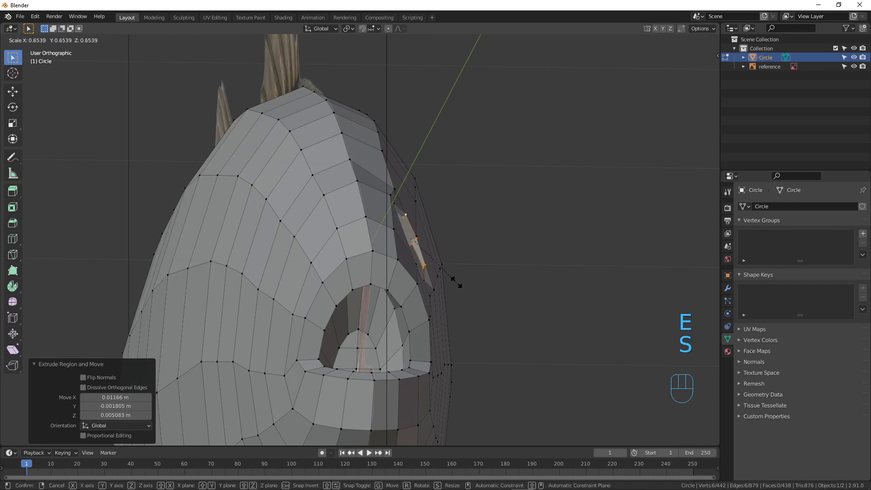
click(456, 276)
Close the remaining eye opening by filling two faces from its upper edge.
middle_drag(456, 275, 410, 257)
scroll(399, 259, up, 2)
scroll(410, 257, up, 2)
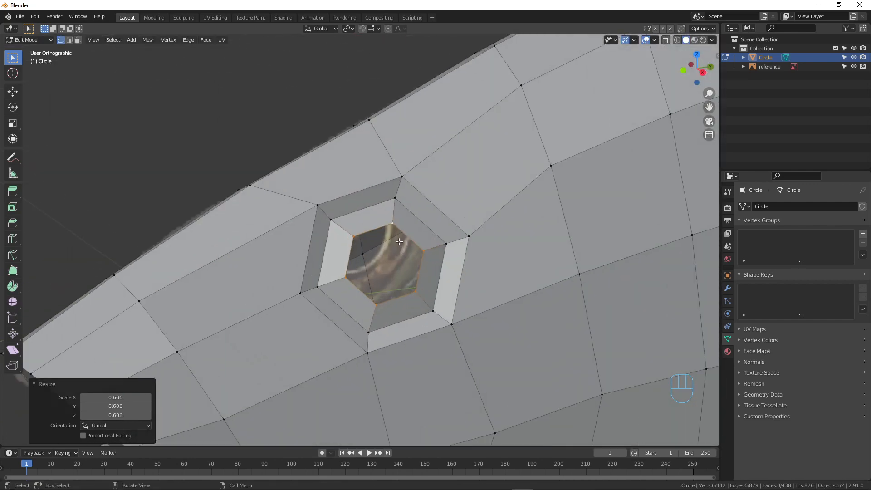
click(353, 236)
shift+click(392, 223)
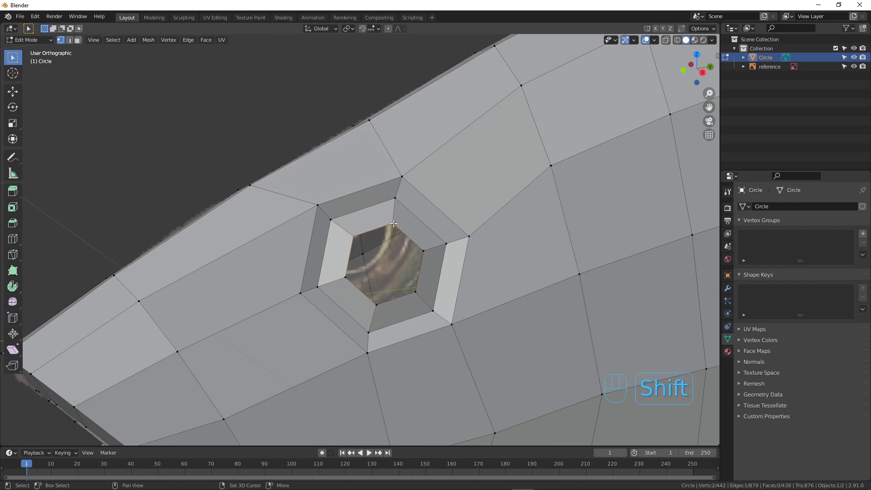
key(f)
key(f)
Symmetrize the entire fish mesh in the +X to -X direction to copy the eye socket onto the other side.
scroll(408, 267, down, 5)
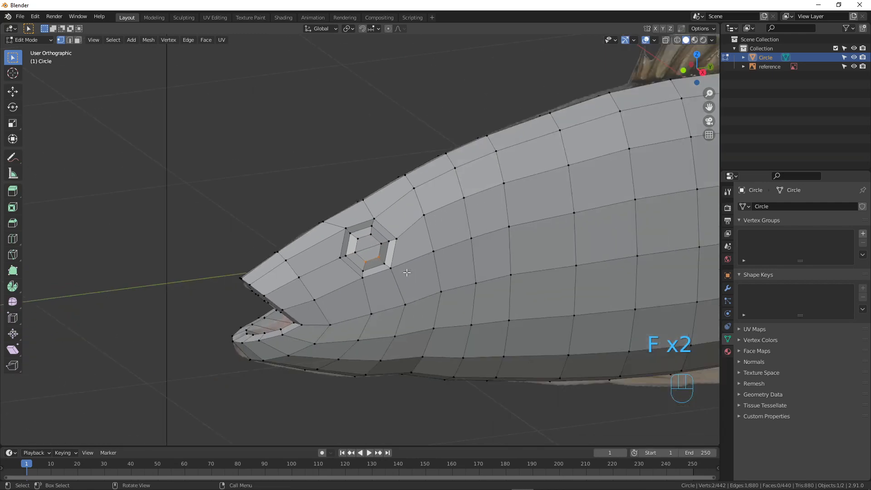
middle_drag(408, 267, 385, 228)
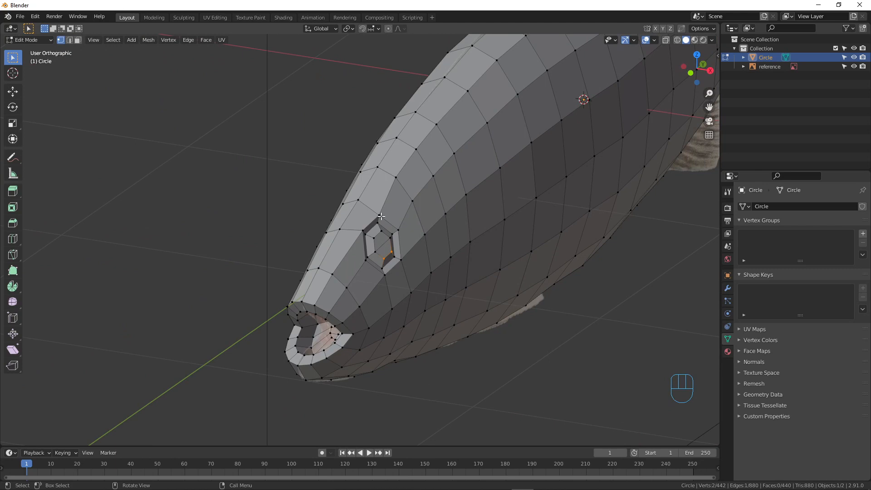
key(a)
key(a)
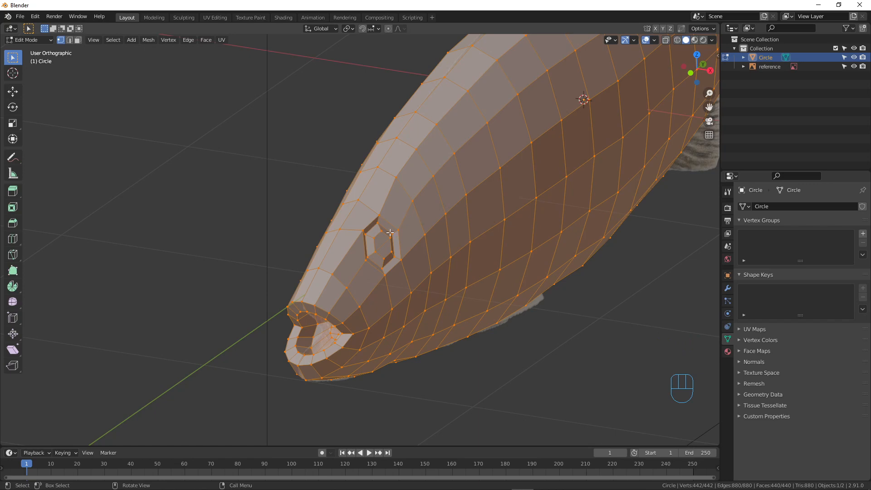
click(148, 41)
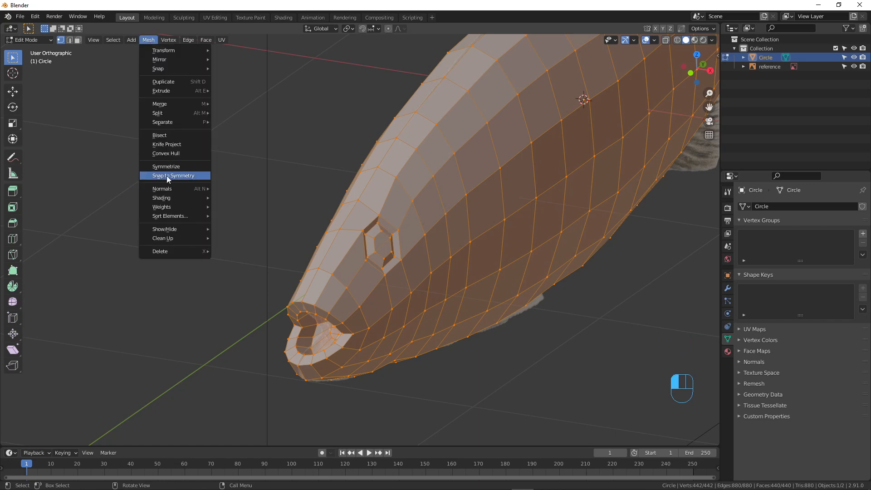
click(173, 167)
middle_drag(171, 162, 420, 187)
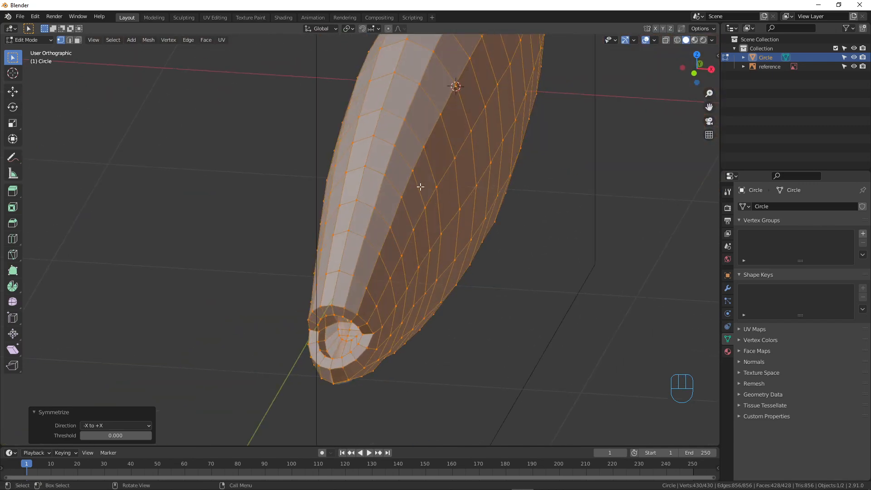
click(111, 426)
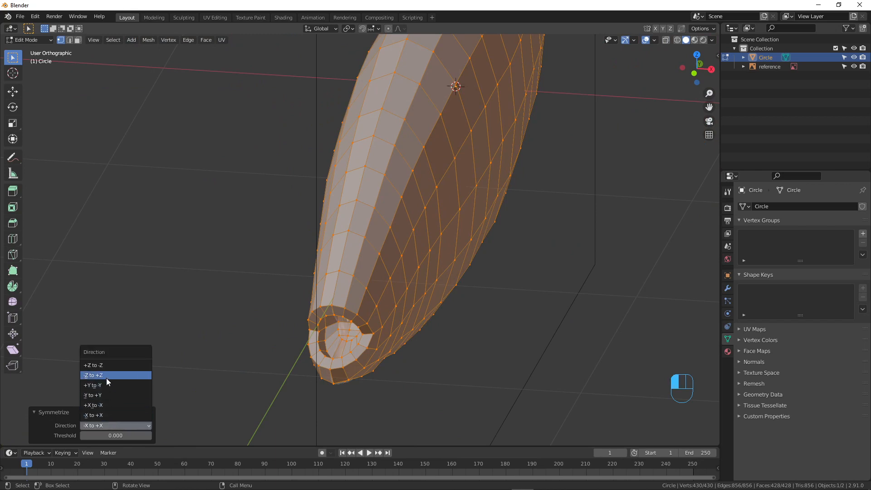
click(106, 404)
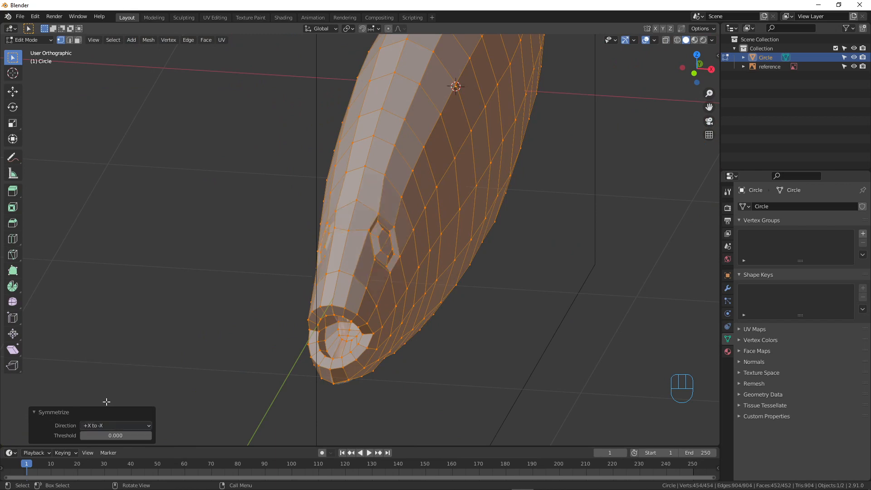
middle_drag(377, 268, 365, 195)
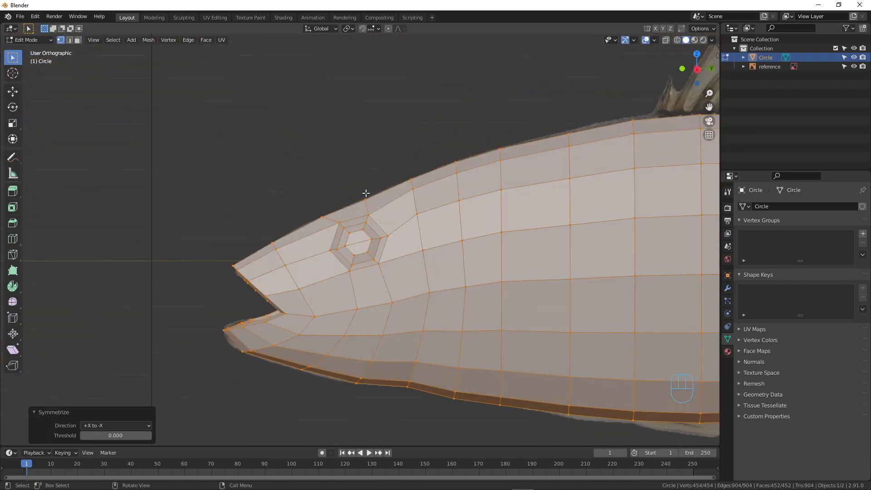
click(369, 195)
key(KP_3)
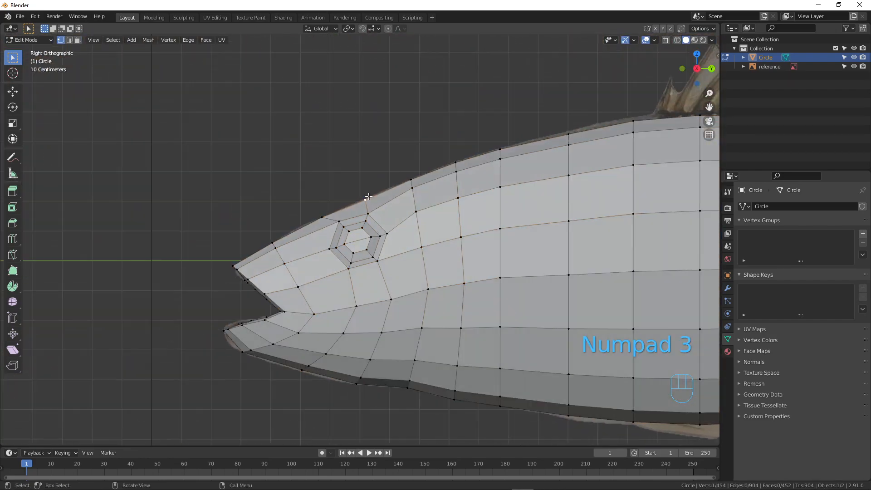
key(g)
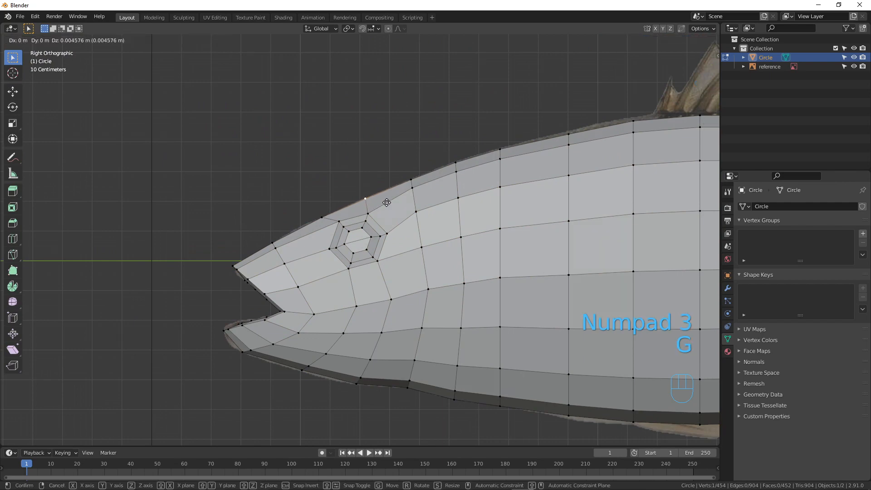
click(387, 204)
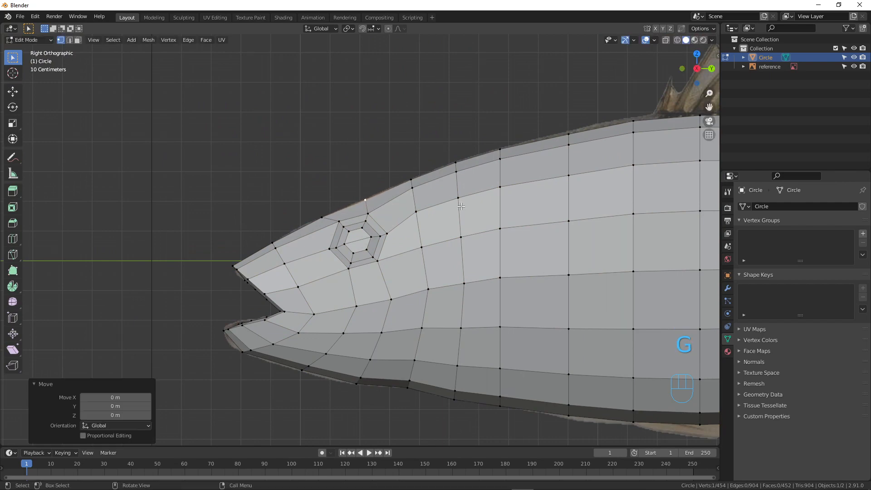
Add a single lengthwise loop cut beside the ridge of the fish's back, slid to a factor of -0.515.
scroll(387, 204, down, 6)
shift+middle_drag(516, 256, 403, 262)
scroll(403, 262, up, 2)
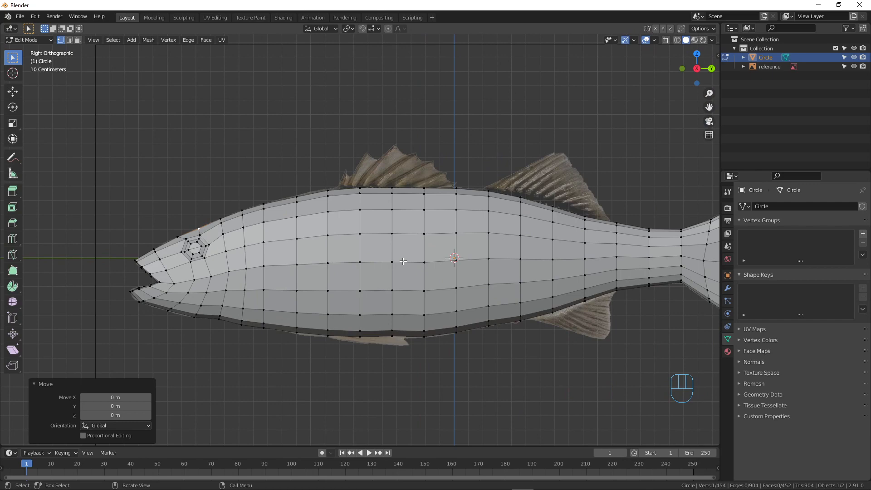
middle_drag(662, 239, 456, 277)
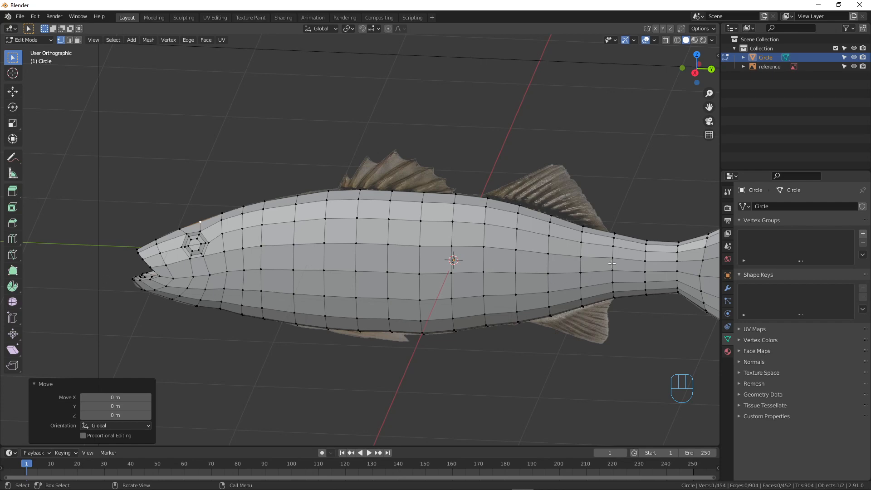
middle_drag(397, 272, 406, 278)
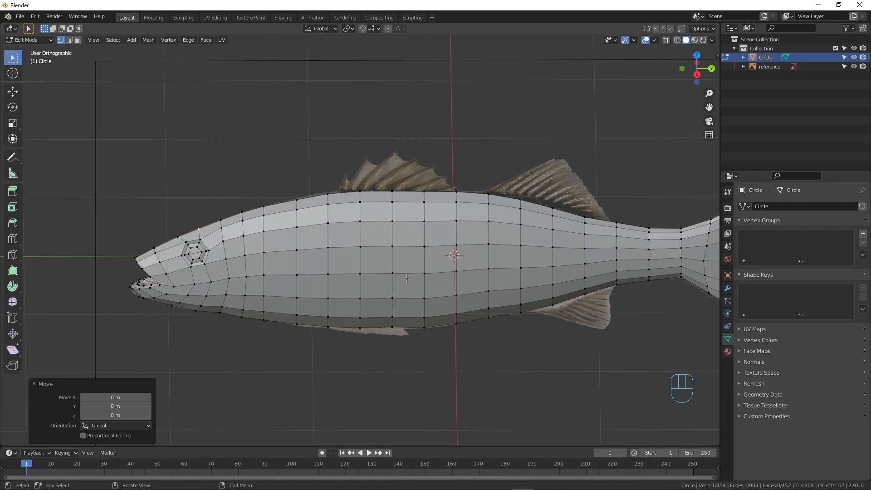
middle_drag(406, 278, 322, 151)
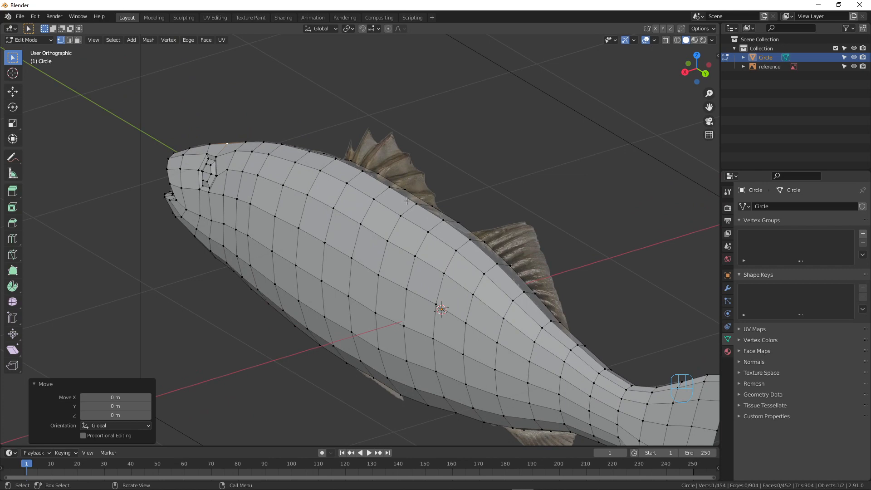
middle_drag(406, 201, 338, 168)
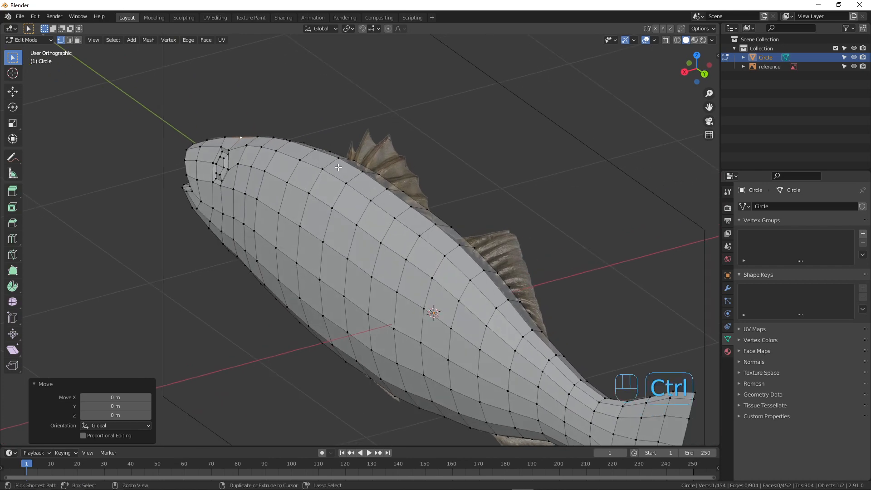
key(ctrl+r)
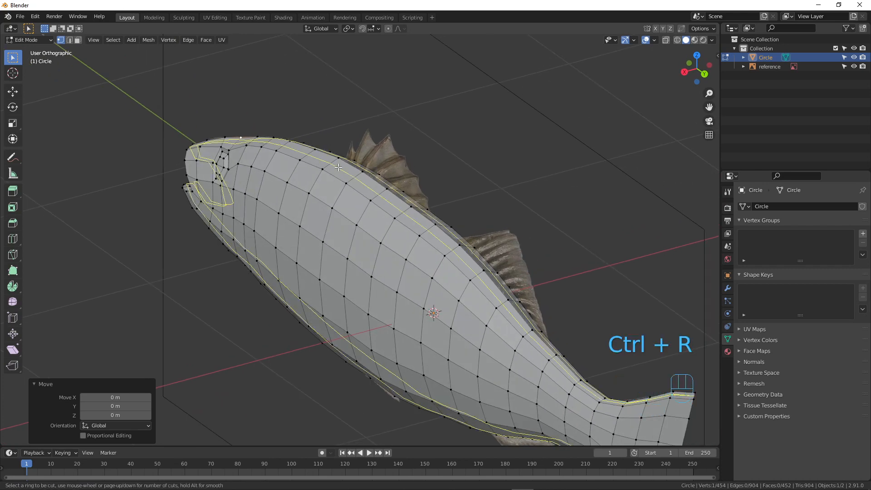
click(334, 161)
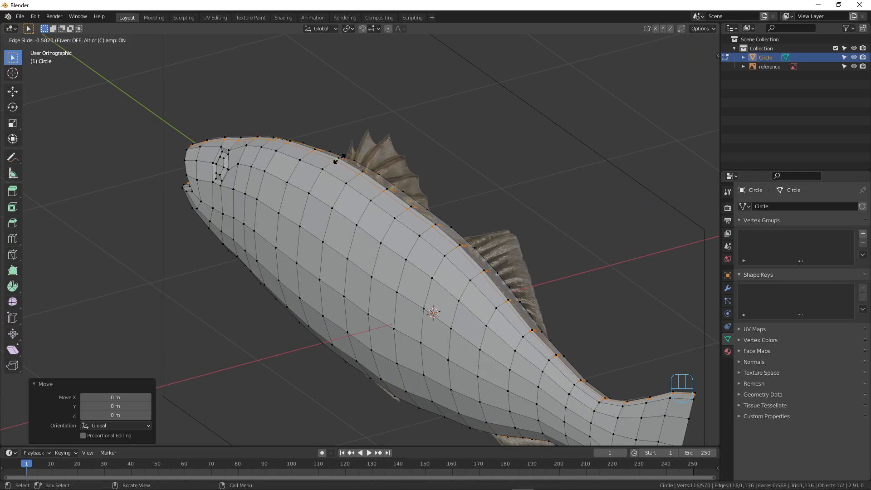
click(335, 160)
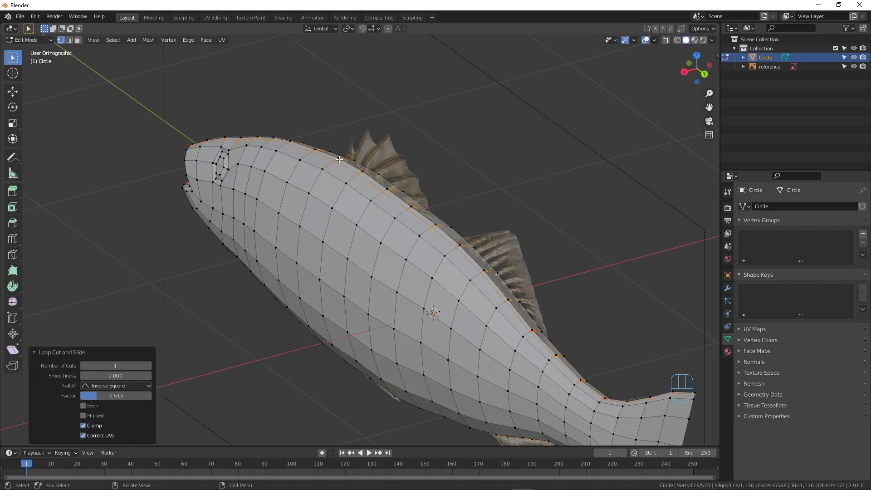
Examine the new edge loop's spacing along the back ridge around the base of the front dorsal fin.
middle_drag(336, 162, 270, 205)
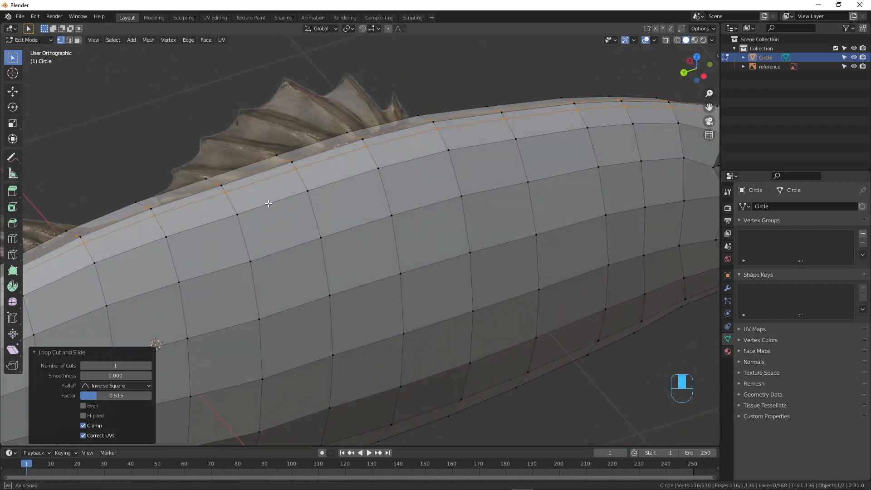
scroll(317, 236, down, 5)
middle_drag(351, 264, 327, 248)
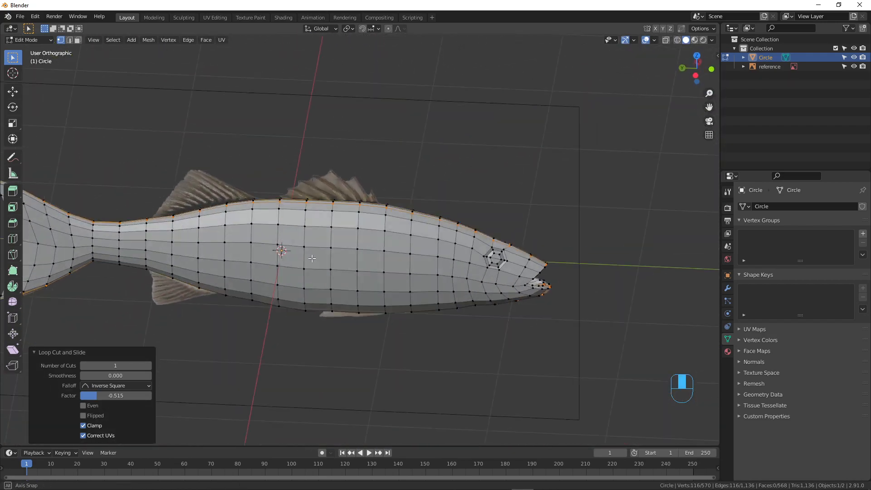
scroll(376, 214, up, 4)
shift+middle_drag(377, 212, 383, 262)
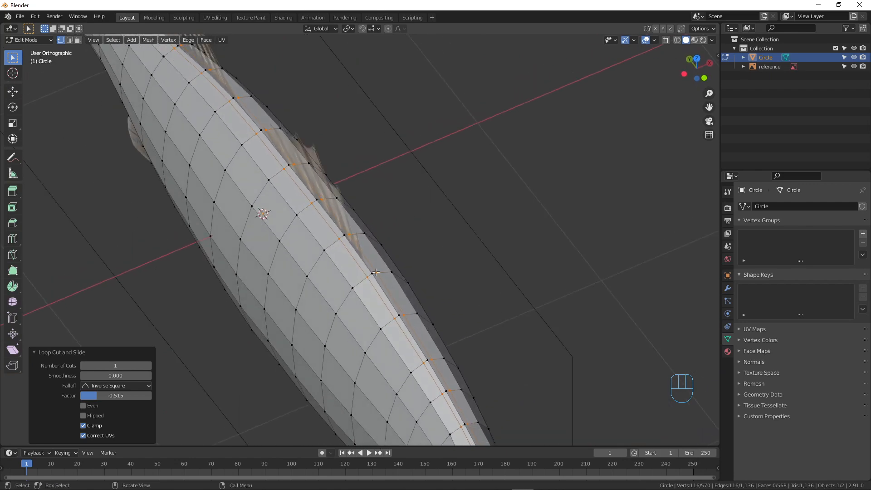
click(373, 273)
middle_drag(356, 197, 380, 208)
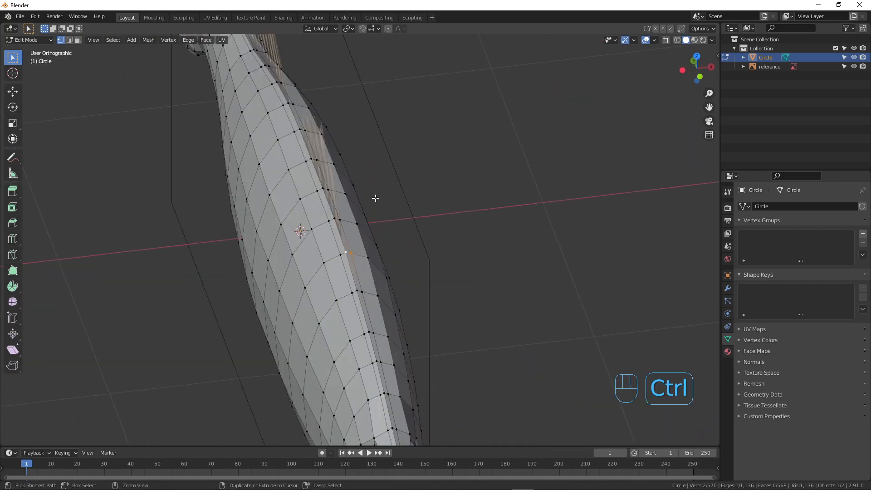
ctrl+middle_drag(376, 198, 303, 216)
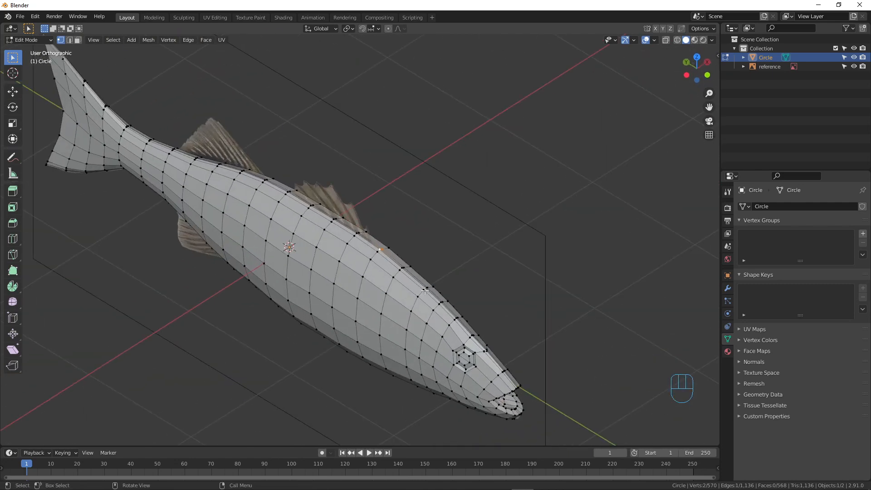
middle_drag(518, 393, 393, 340)
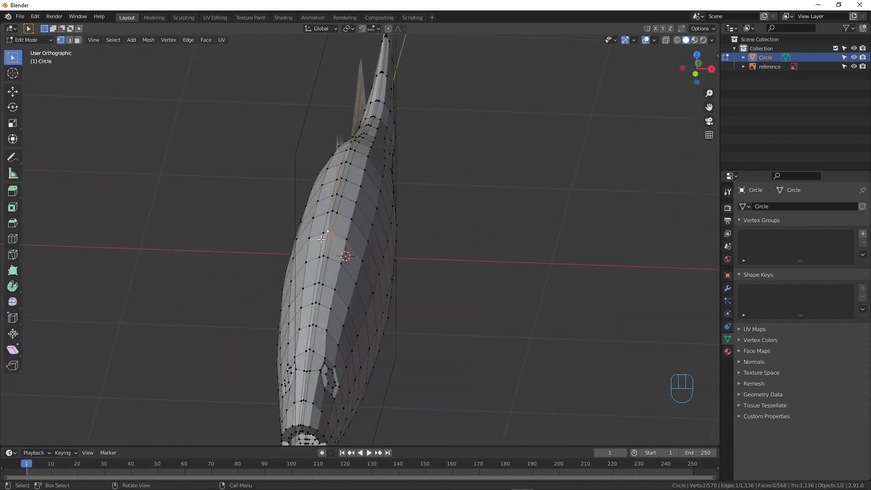
scroll(321, 244, up, 5)
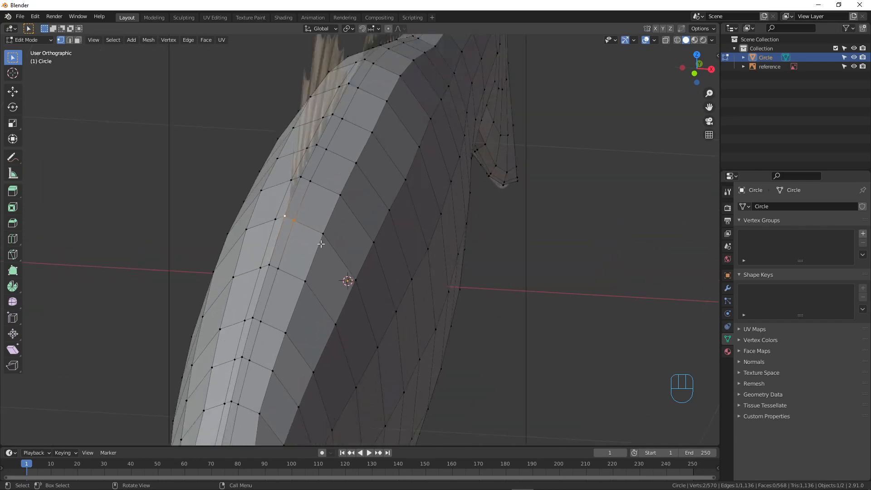
scroll(333, 262, down, 2)
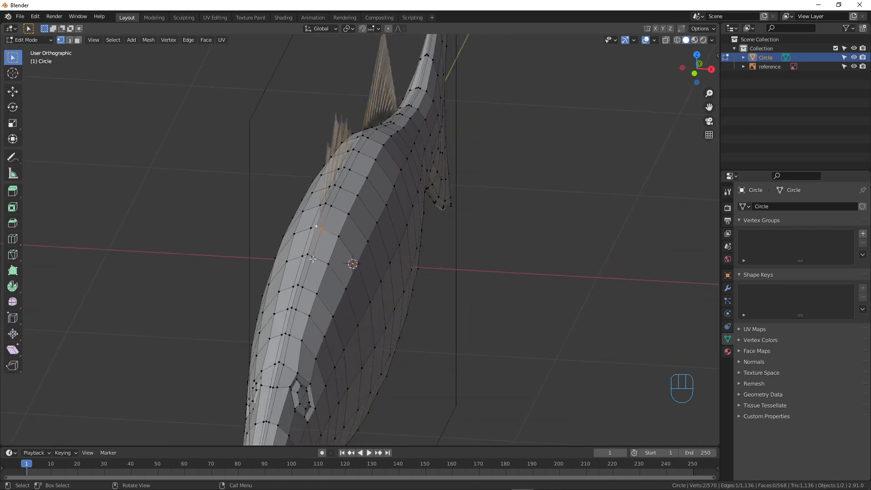
scroll(313, 259, down, 5)
scroll(328, 290, up, 5)
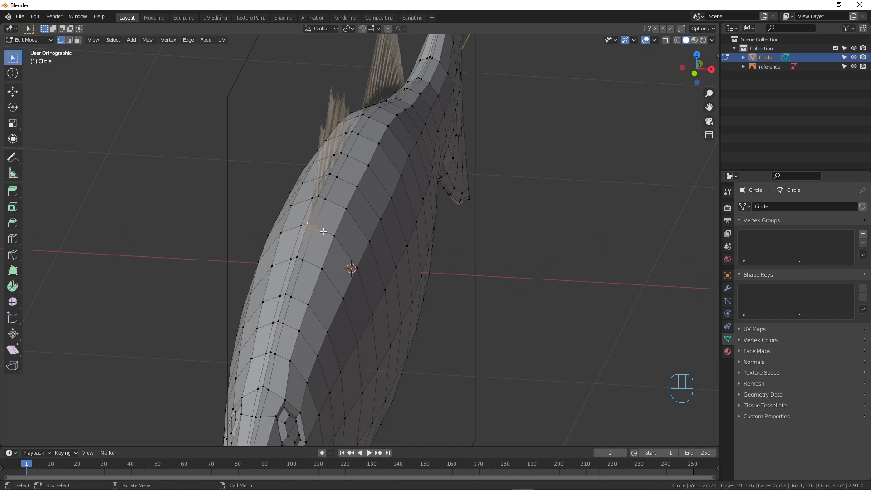
key(ctrl)
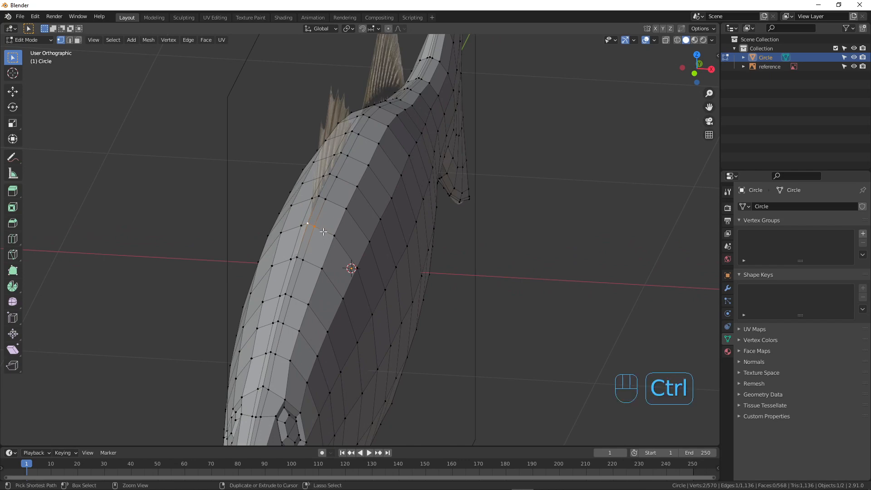
Undo the edge selection and the lengthwise loop cut along the back.
key(ctrl+z)
key(ctrl+z)
key(ctrl+z)
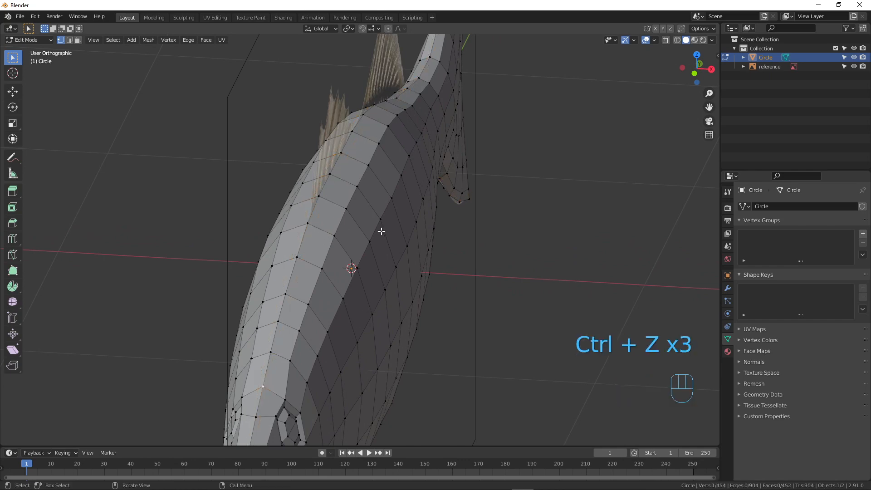
Select five consecutive vertices beside the front dorsal fin's base and edge-slide them toward the back ridge by a factor of about 0.698.
middle_drag(381, 231, 406, 268)
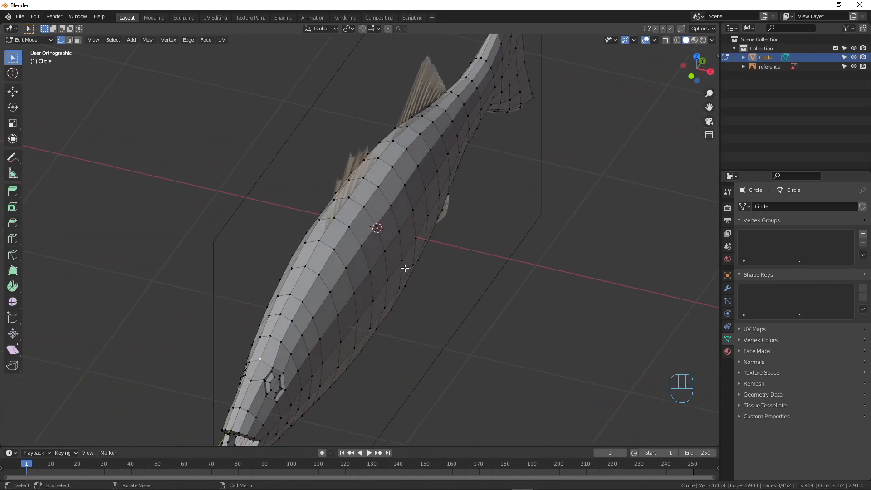
click(334, 249)
shift+click(349, 227)
shift+click(364, 207)
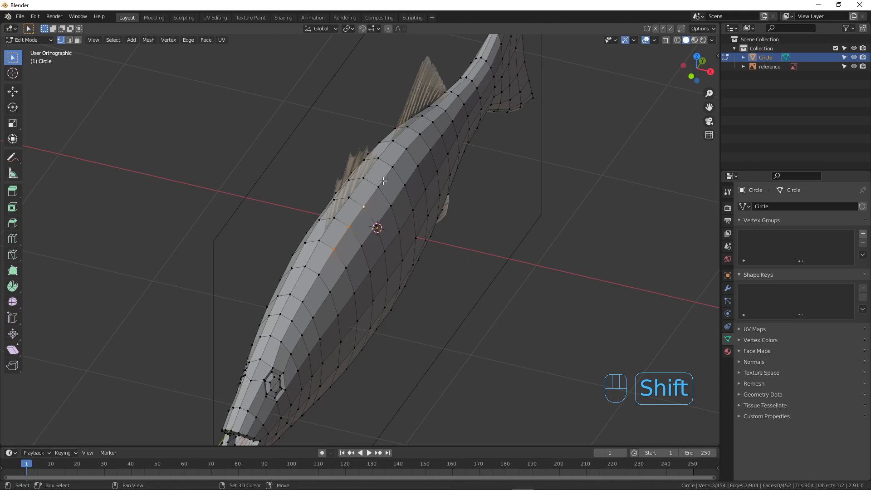
shift+click(380, 187)
shift+click(393, 166)
middle_drag(393, 166, 389, 194)
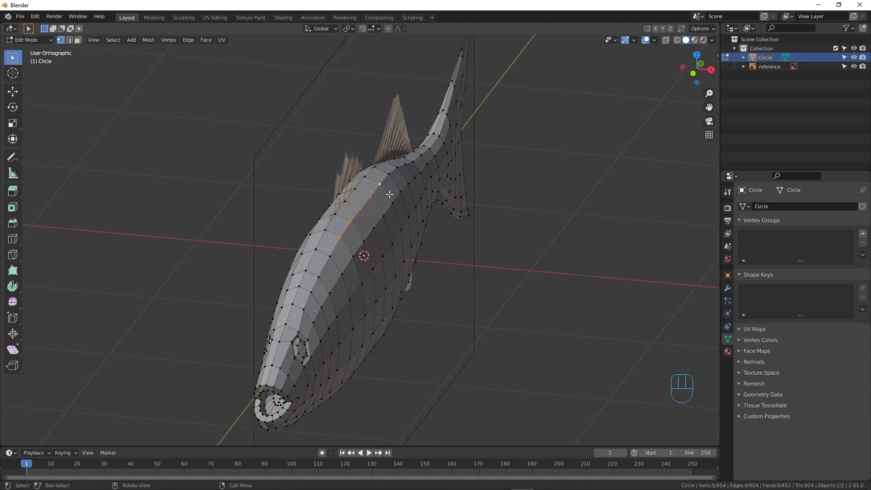
key(g)
key(g)
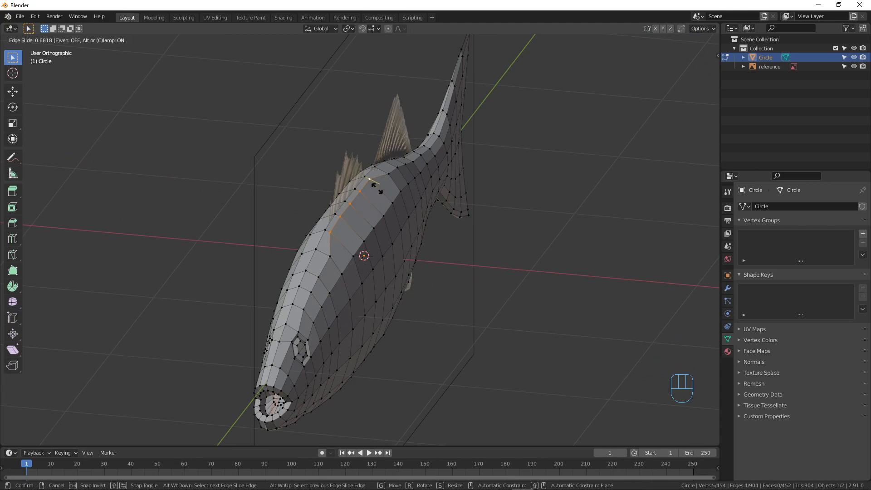
click(375, 188)
mouse_move(361, 210)
middle_down()
mouse_move(345, 232)
mouse_move(349, 200)
middle_up()
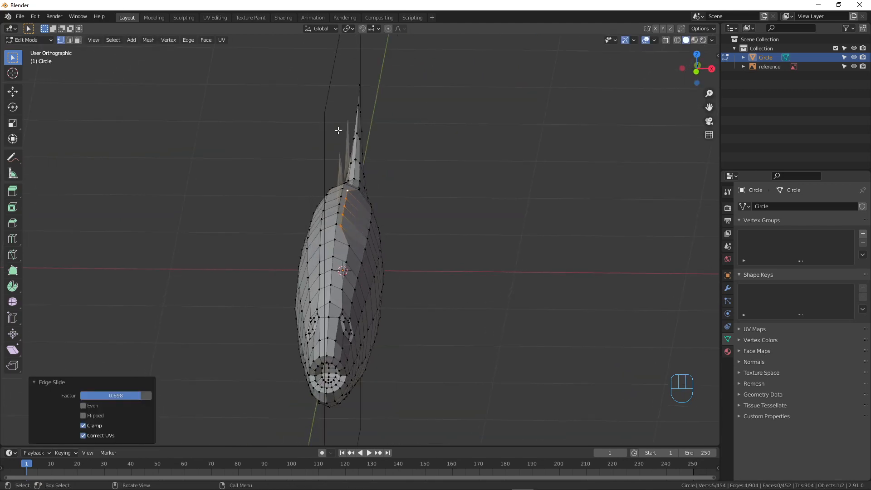
Undo the edge slide of the five vertices beside the front dorsal fin's base.
middle_drag(338, 131, 389, 214)
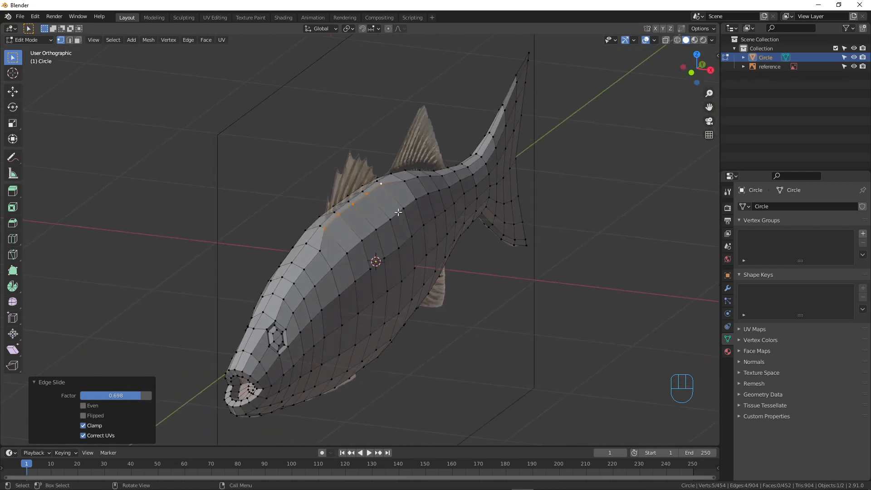
key(ctrl+z)
scroll(321, 238, up, 5)
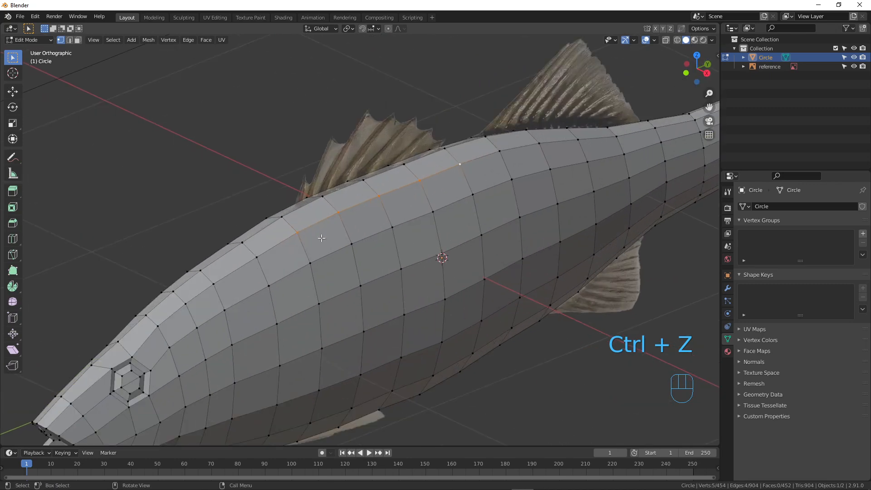
Select the five consecutive ridge vertices along the front dorsal fin's base and bevel their edges with 1 segment, about 0.024 m wide.
click(281, 215)
shift+click(322, 196)
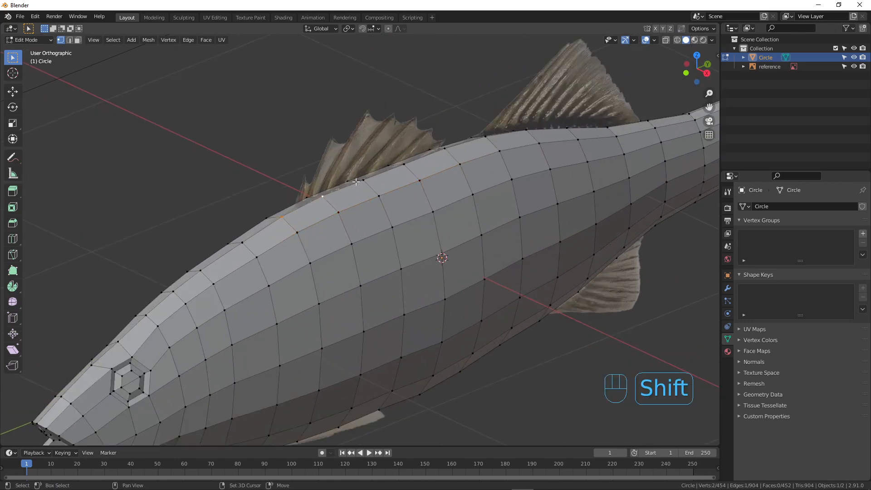
shift+click(445, 150)
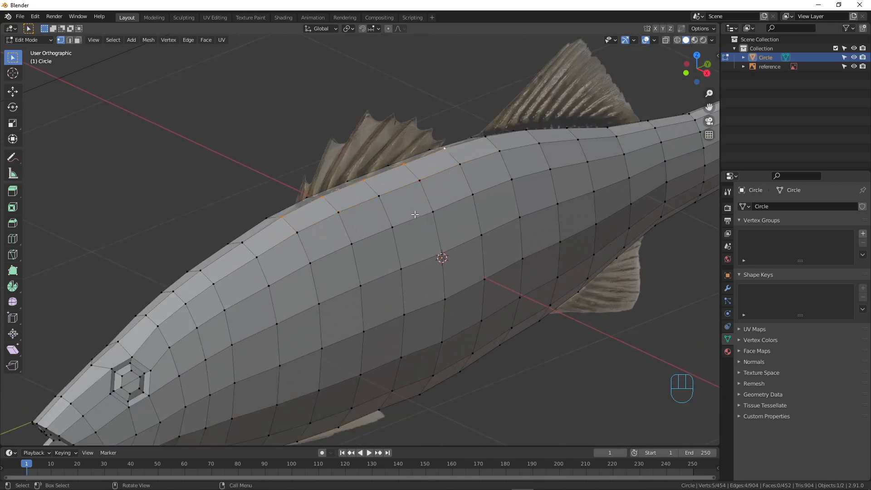
middle_drag(444, 147, 402, 243)
key(ctrl+b)
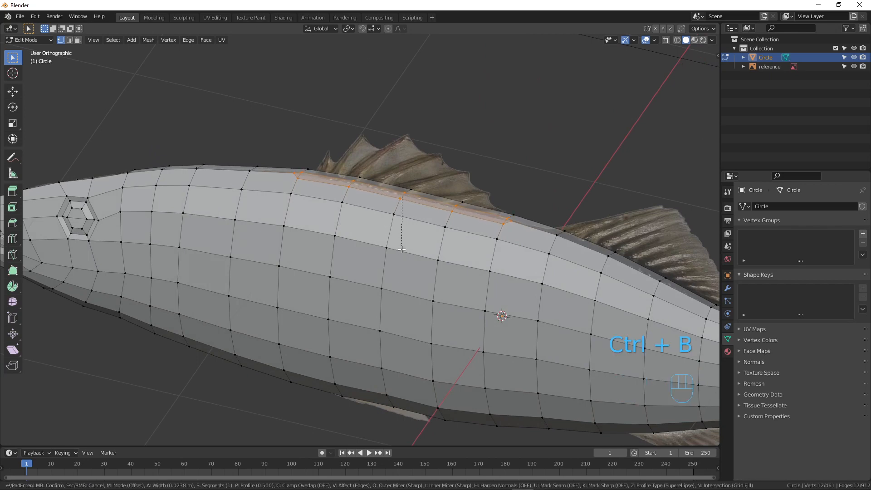
click(402, 249)
Show the mesh in wireframe from the right orthographic view, with the reference's front dorsal fin in sight.
middle_drag(402, 249, 470, 208)
scroll(485, 197, down, 3)
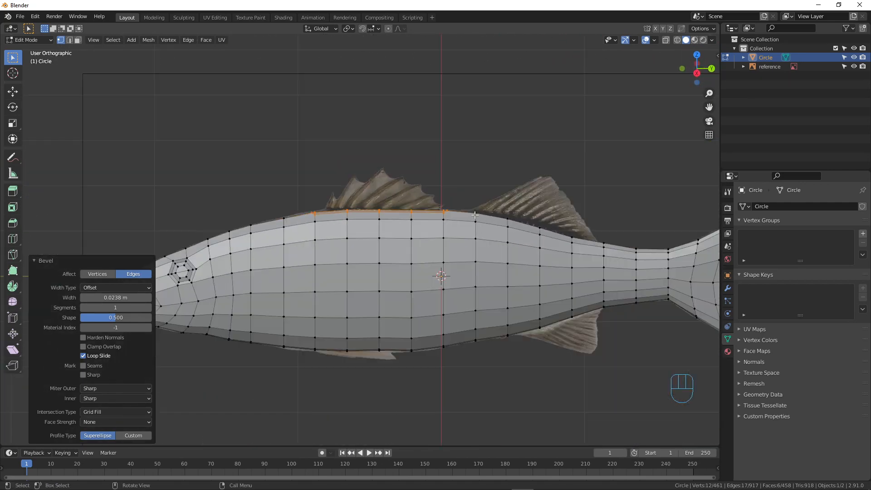
scroll(474, 217, up, 3)
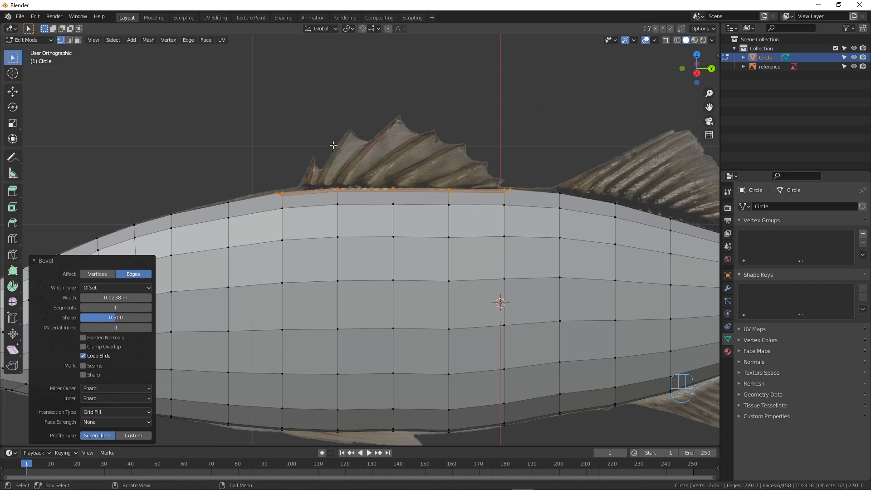
shift+middle_drag(424, 164, 378, 195)
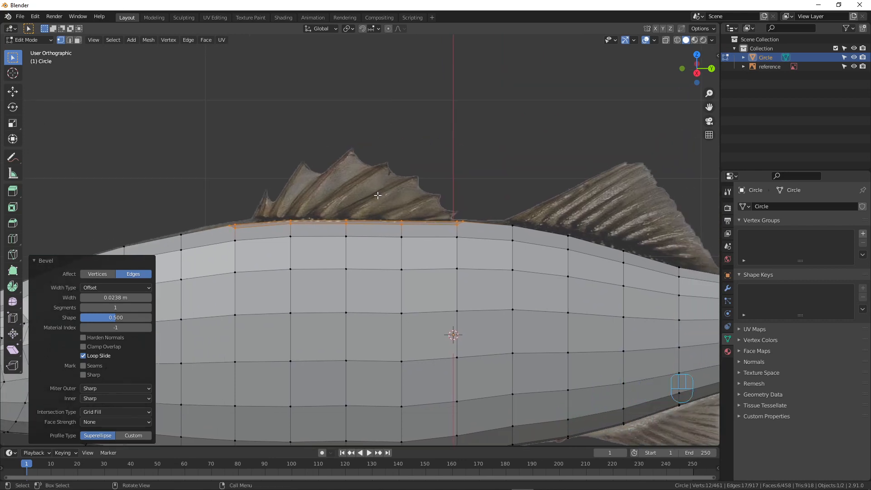
key(KP_3)
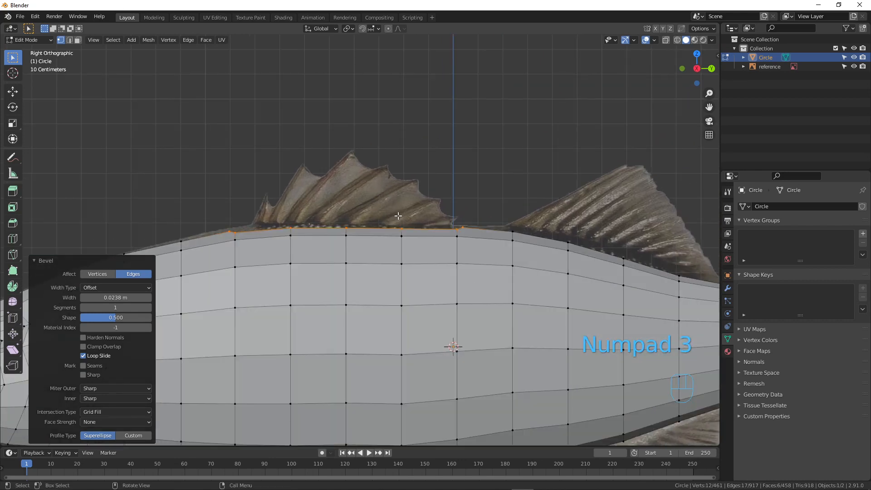
key(alt+z)
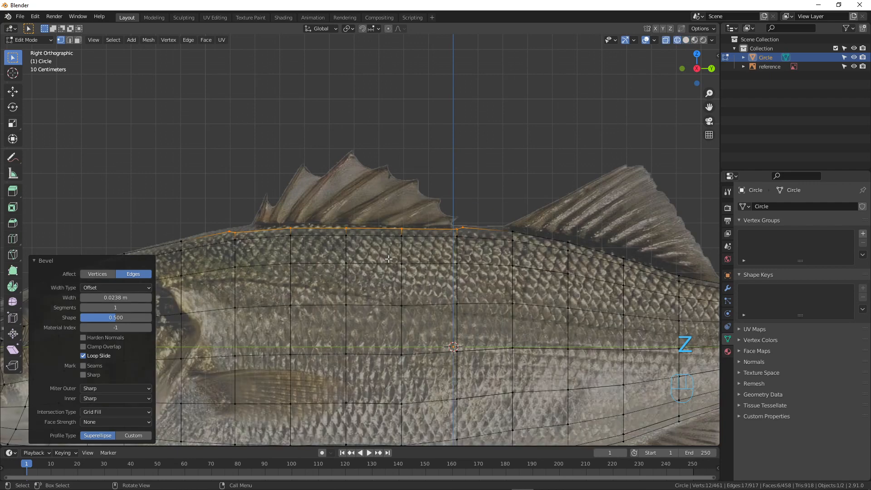
Extrude the bevelled ridge faces about 0.131 m upward, scale them to 0.84 and shift them about 0.027 m toward the tail.
key(e)
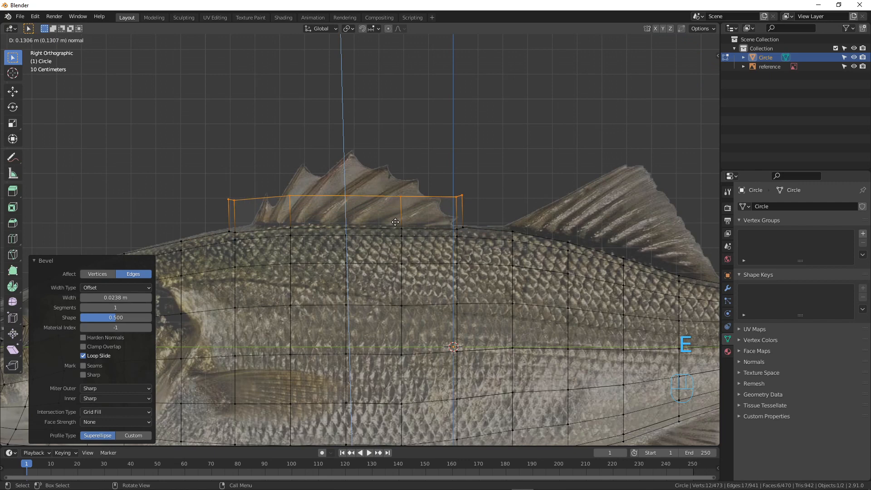
click(469, 239)
key(s)
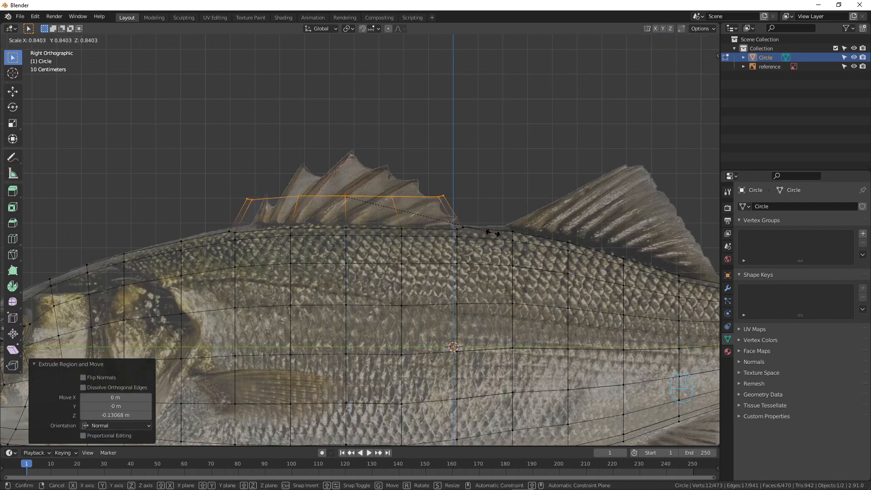
click(492, 233)
key(g)
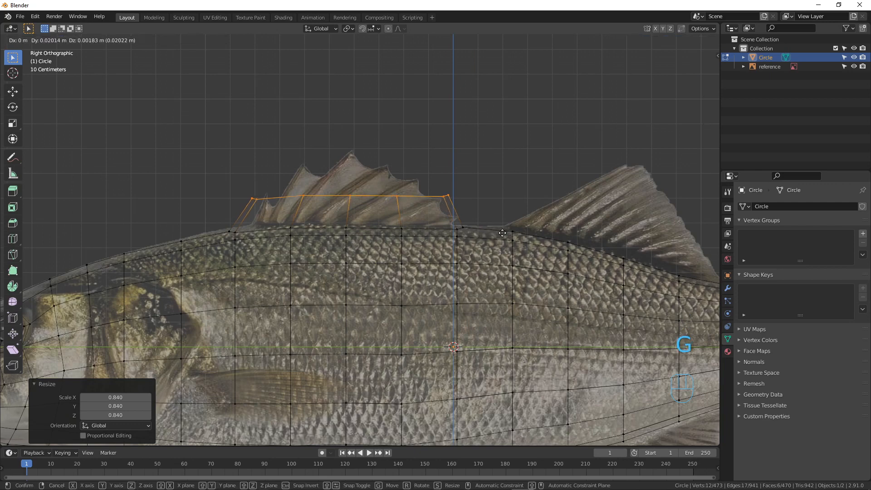
click(502, 231)
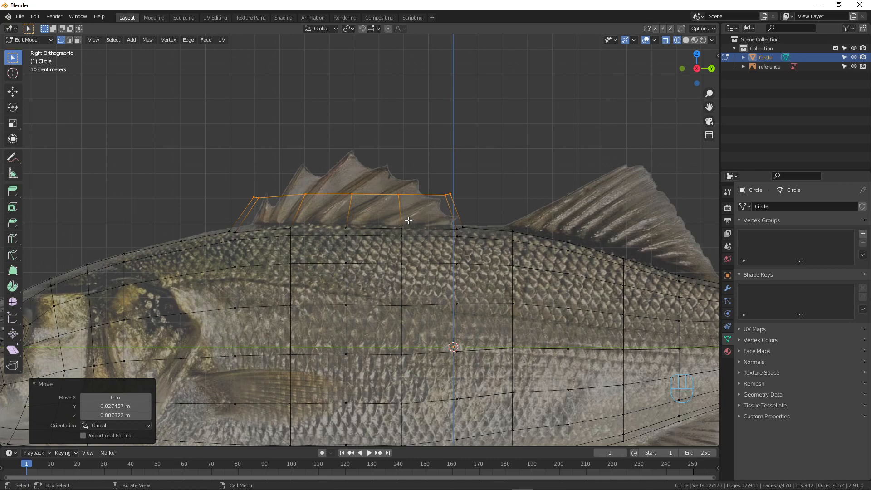
Extrude the fin's top faces another 0.142 m or so, scale them to 0.632 and 0.905, and raise them about 0.048 m above the reference fin's tip.
key(e)
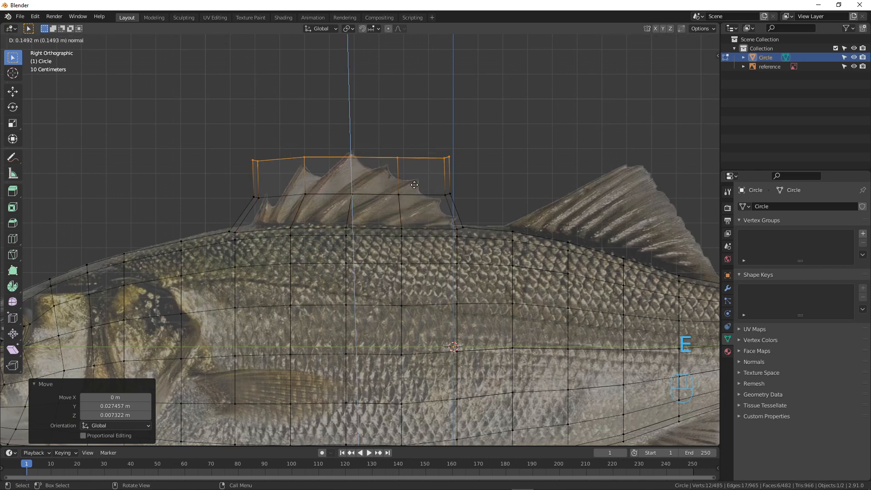
click(415, 185)
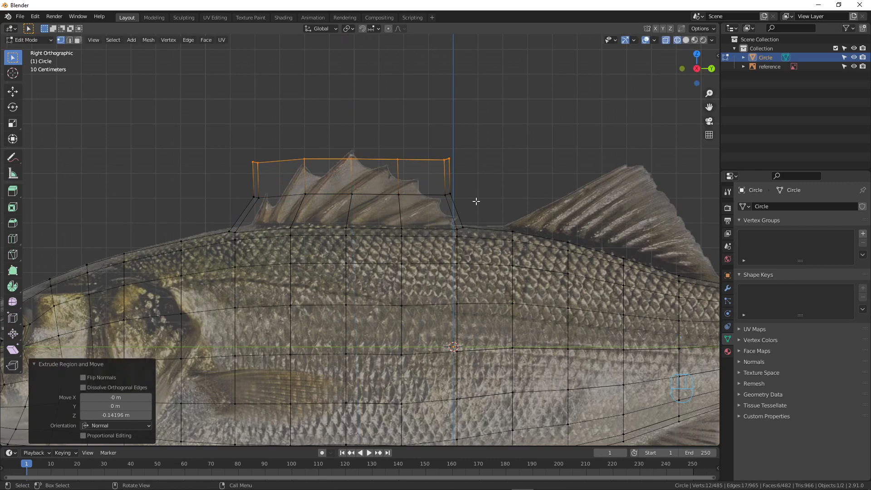
key(s)
click(464, 190)
key(g)
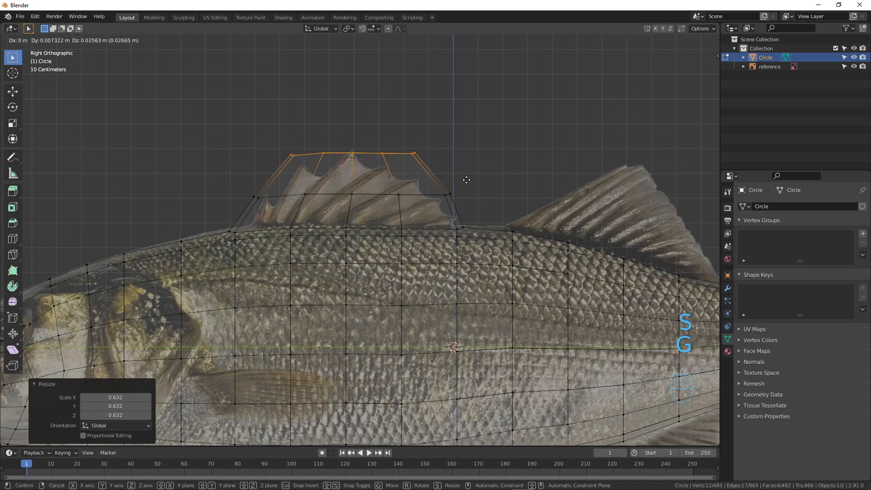
click(467, 175)
key(s)
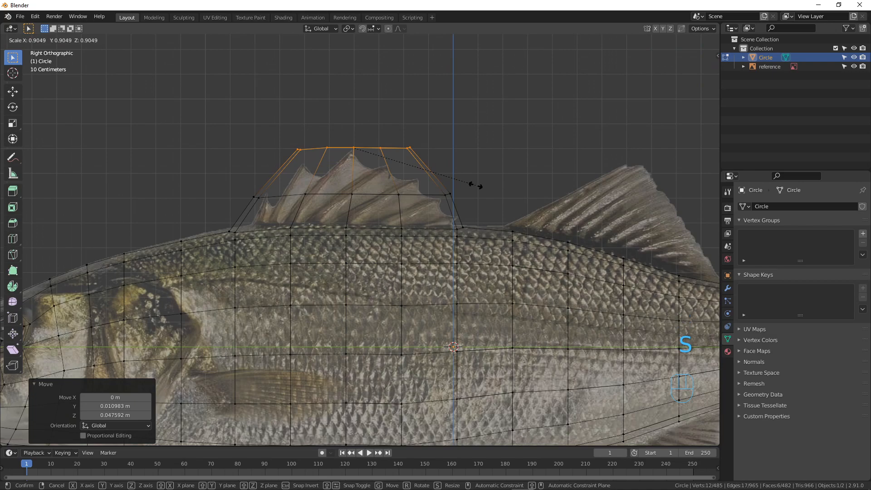
click(475, 185)
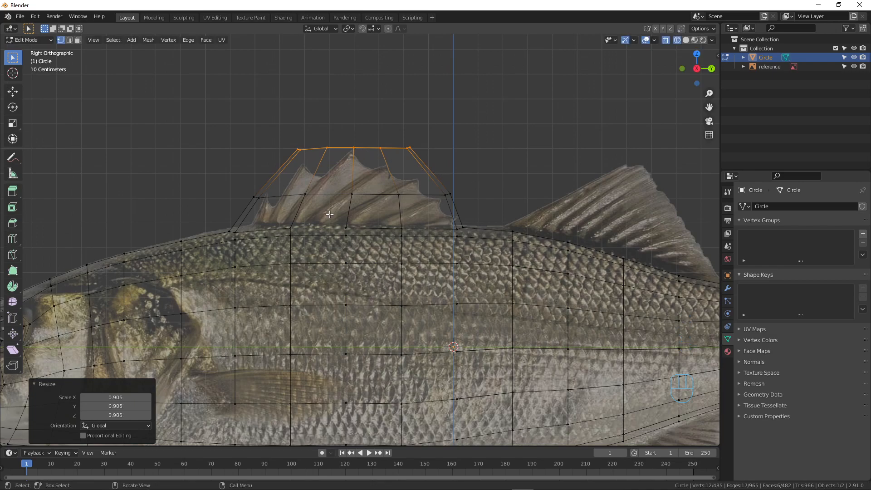
Raise the fin's two middle top vertices about 0.039 m using proportional editing with smooth falloff and a size of about 0.319.
middle_drag(329, 215, 359, 220)
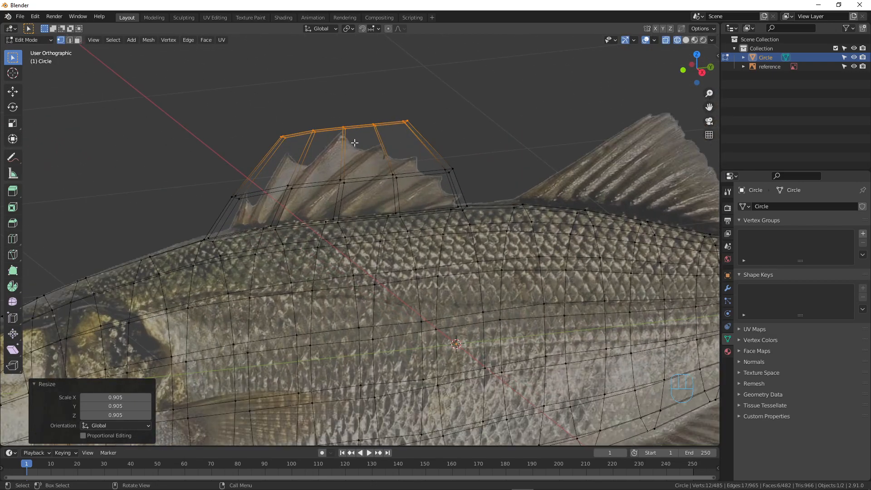
scroll(359, 182, up, 1)
shift+middle_drag(360, 182, 380, 293)
click(364, 230)
shift+click(362, 225)
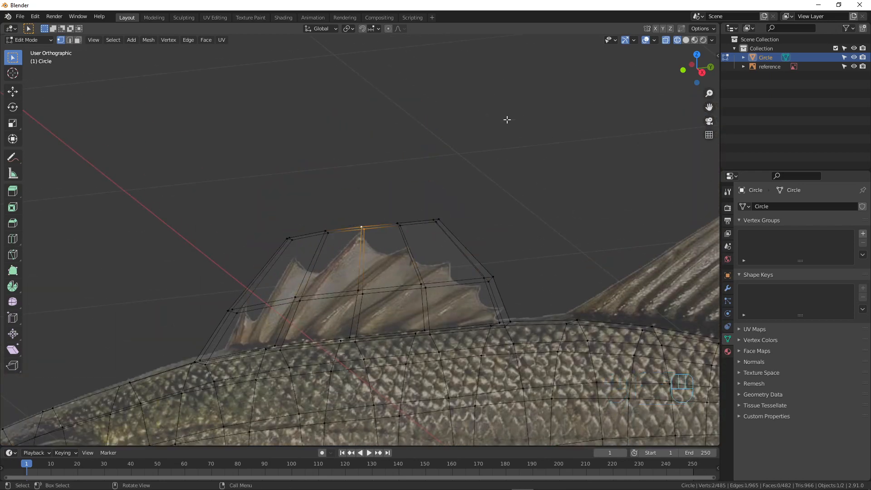
key(KP_3)
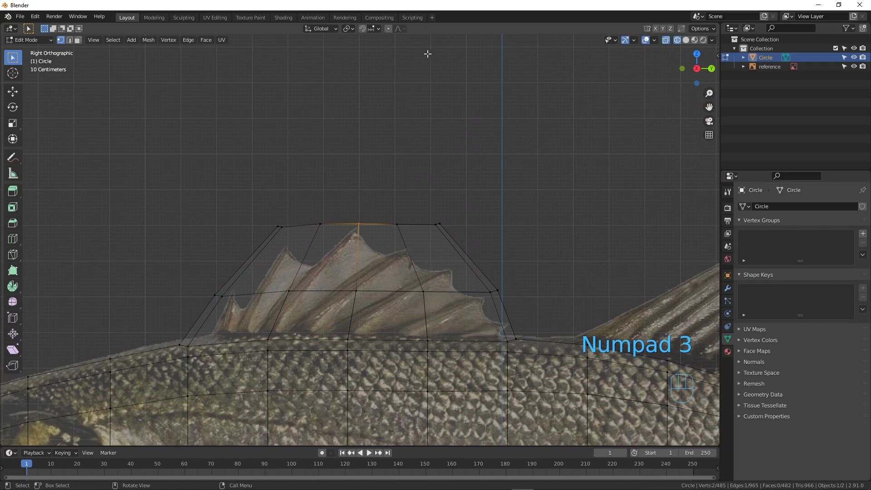
click(389, 28)
key(g)
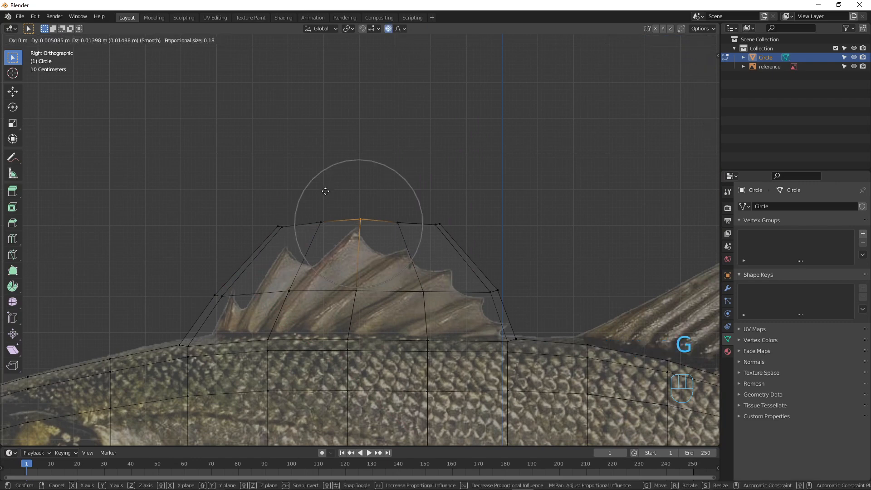
scroll(324, 190, down, 6)
click(323, 183)
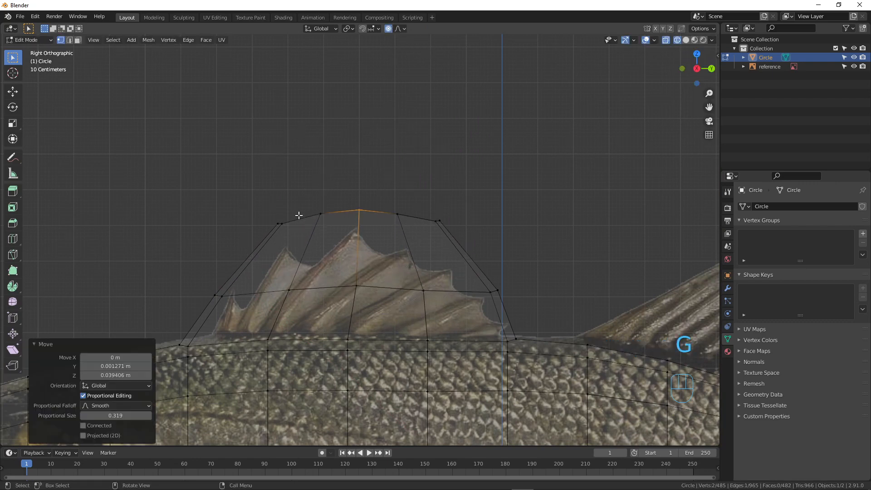
Round the fin's top outline by proportionally moving its front corner down and its rear corner about 0.02 m toward the tail.
click(275, 223)
key(g)
click(272, 230)
click(444, 219)
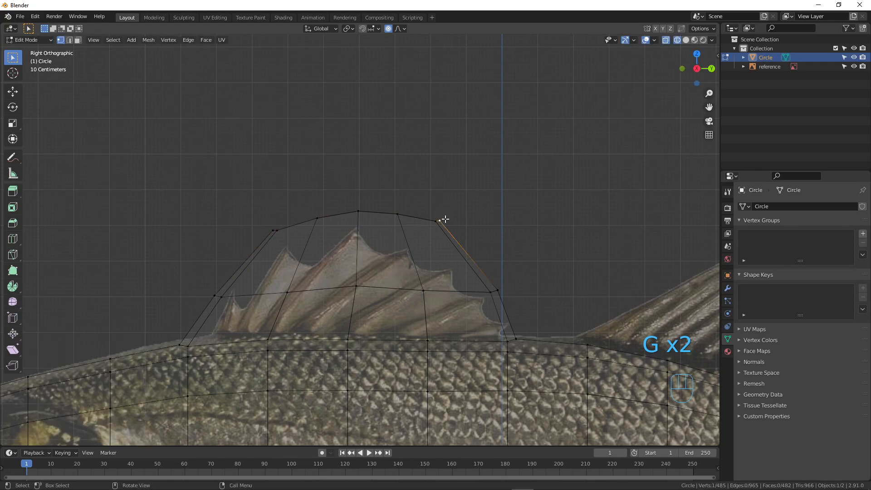
key(g)
click(457, 223)
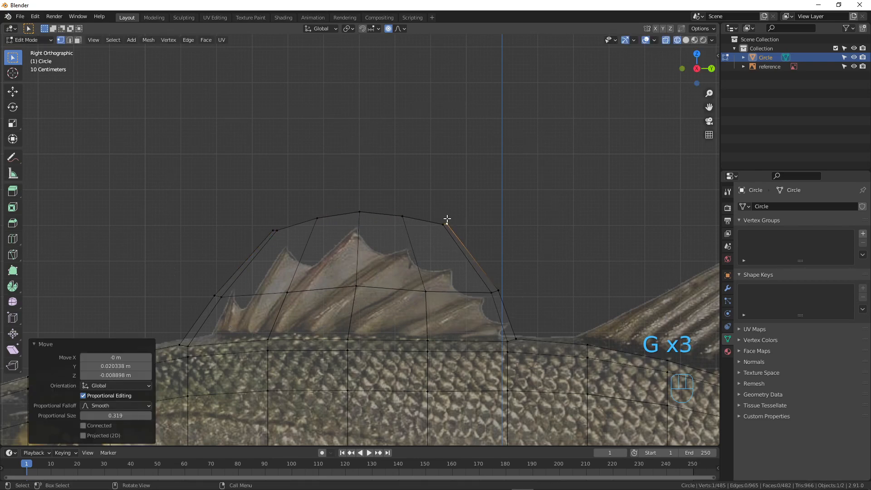
Select all the fin's top-edge vertices and scale them along X to about 0.231 with proportional editing.
middle_drag(457, 224, 453, 253)
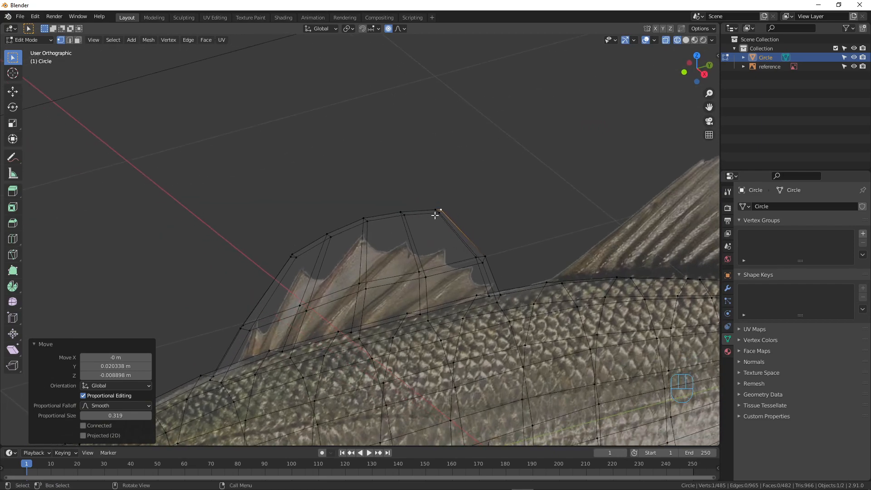
middle_drag(434, 215, 428, 208)
key(c)
mouse_move(449, 213)
mouse_down()
mouse_move(322, 232)
mouse_move(286, 214)
mouse_up()
right_click(285, 213)
mouse_move(285, 214)
middle_down()
mouse_move(413, 198)
mouse_move(360, 200)
mouse_move(399, 266)
middle_up()
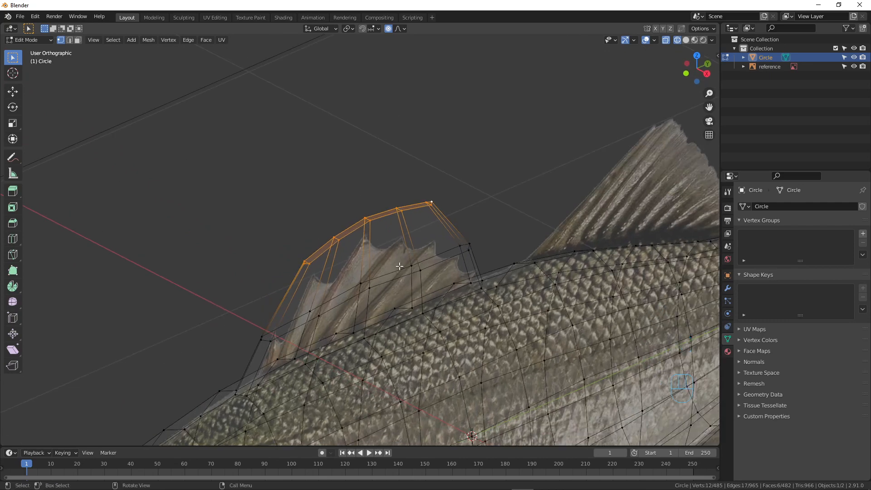
key(s)
key(x)
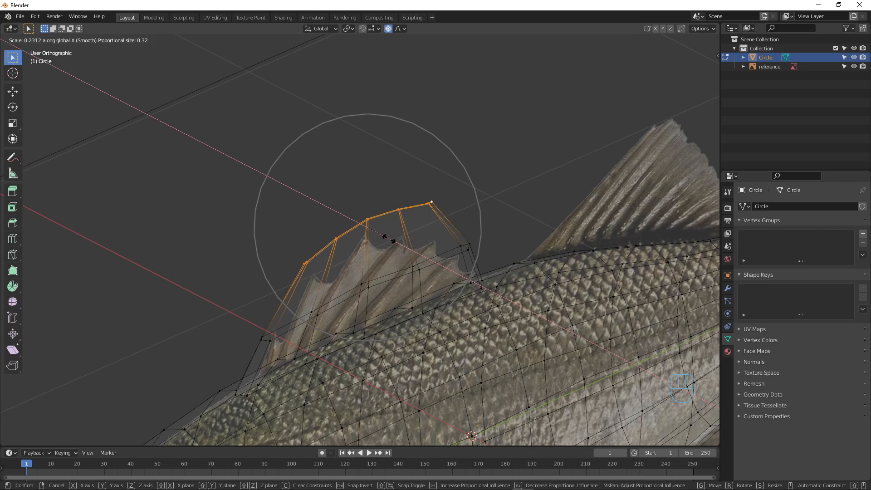
click(389, 238)
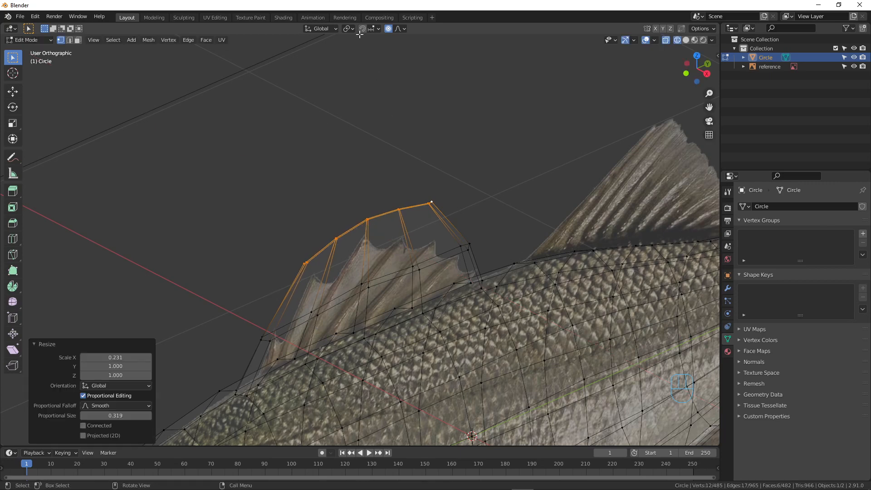
Turn off proportional editing and flatten the fin's top-edge vertices by scaling them to 0 along X.
click(389, 30)
middle_drag(417, 164, 429, 177)
scroll(439, 268, up, 3)
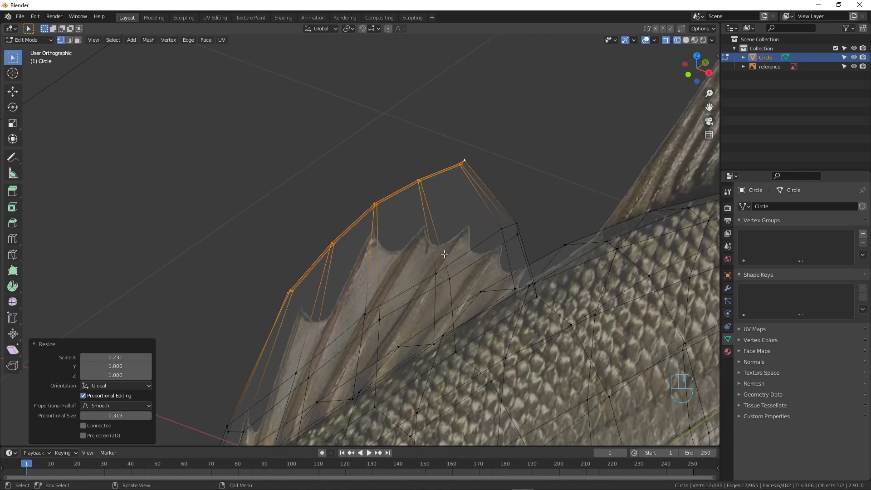
middle_drag(444, 253, 456, 241)
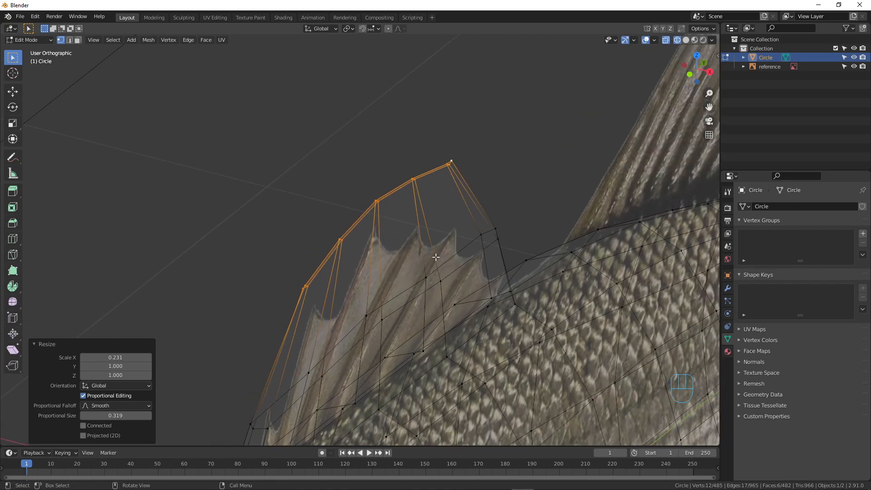
text(sx)
text(0)
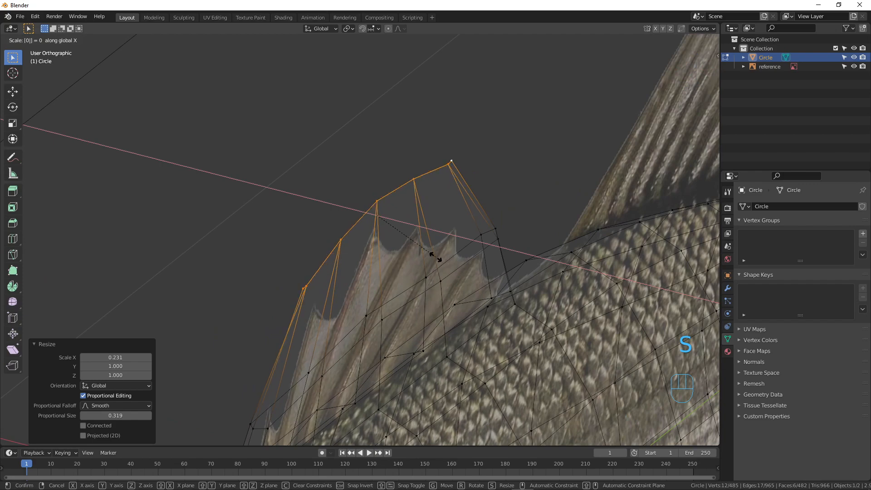
key(Return)
middle_drag(432, 276, 431, 245)
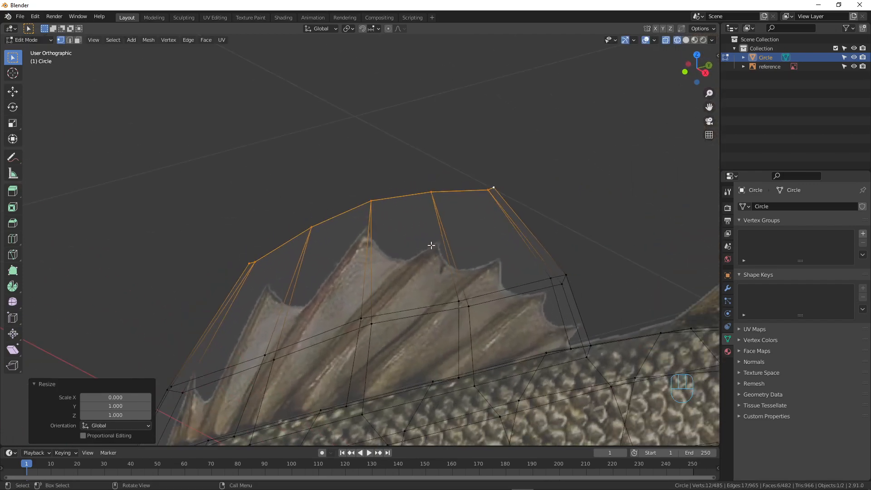
middle_drag(482, 182, 382, 150)
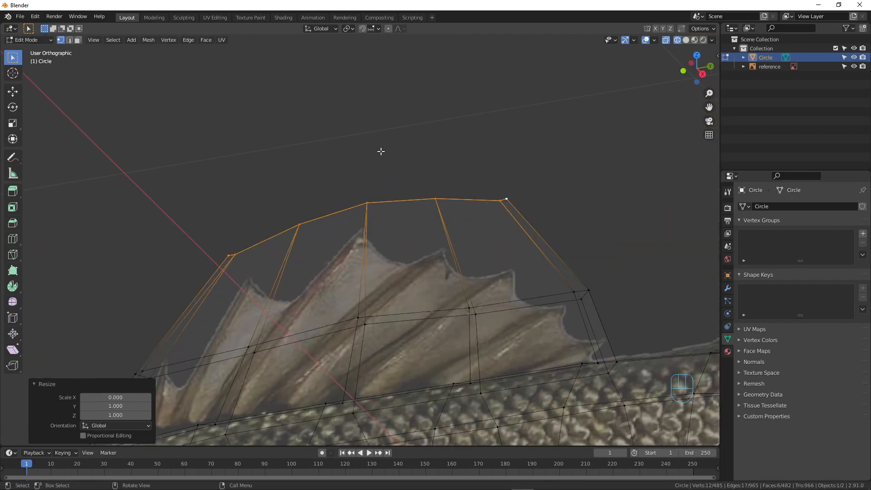
Merge the front dorsal fin's flattened top-edge vertices by distance, using a merge distance of 0.0001 m.
middle_drag(334, 200, 350, 197)
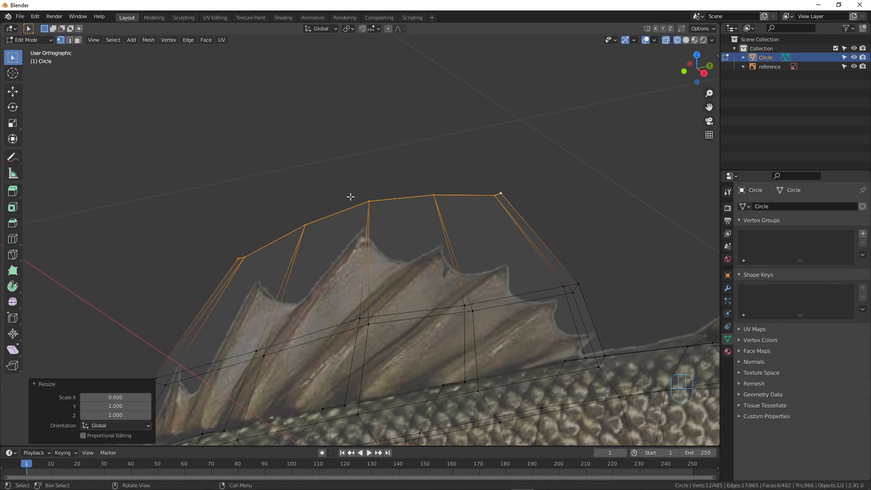
key(m)
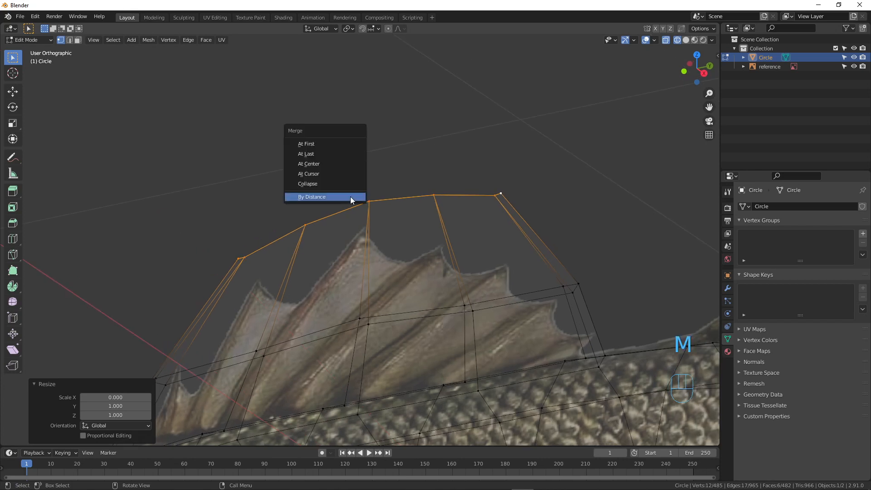
click(351, 197)
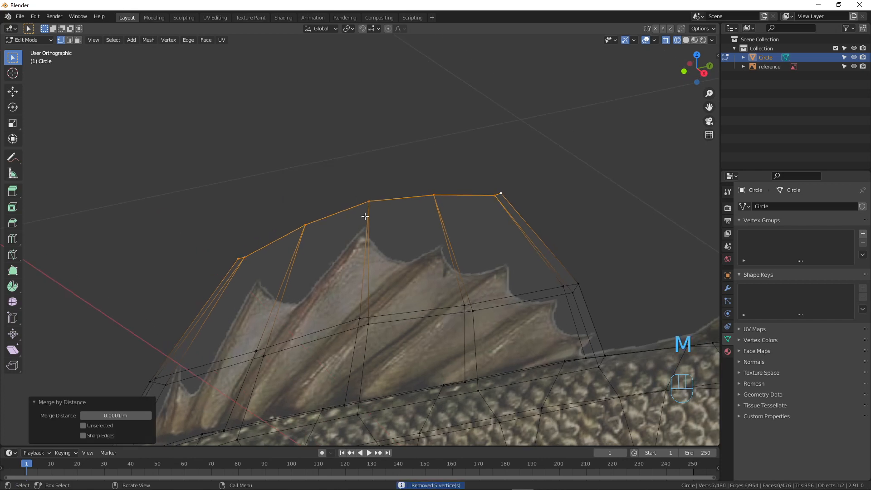
With proportional editing on, move the back-ridge vertex at the rear dorsal fin's front base about 0.043 m headward and 0.017 m up.
scroll(496, 294, down, 6)
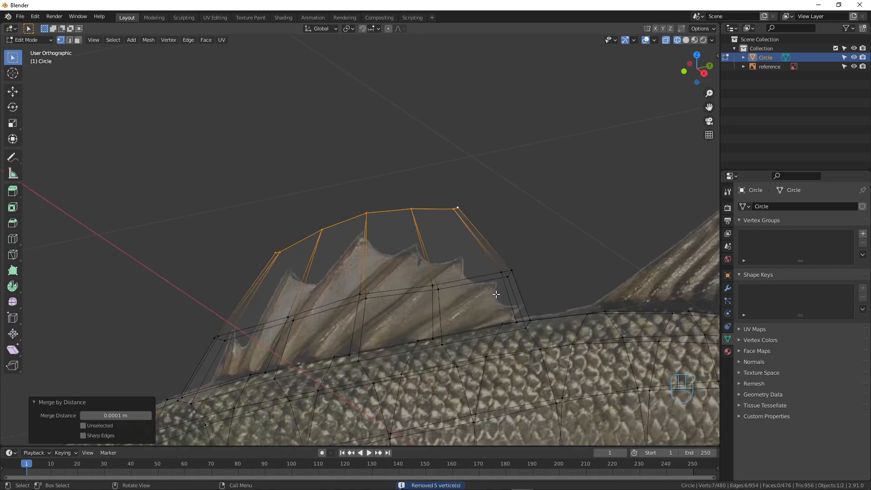
shift+middle_drag(497, 294, 338, 239)
scroll(338, 240, up, 3)
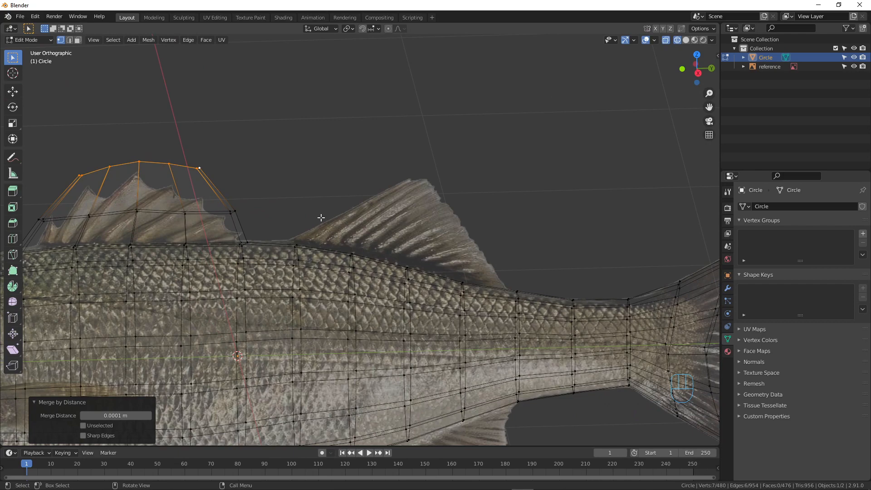
scroll(321, 218, down, 4)
scroll(348, 289, up, 4)
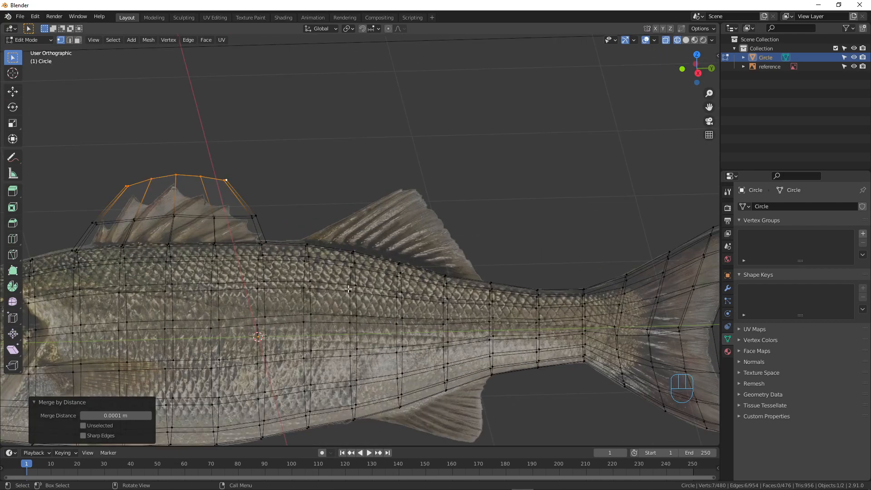
middle_drag(348, 289, 311, 243)
click(310, 240)
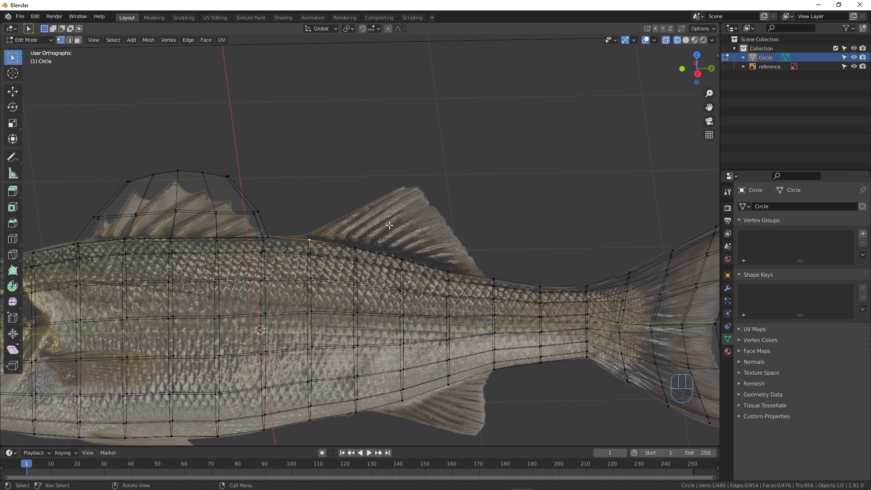
key(KP_3)
scroll(360, 283, up, 2)
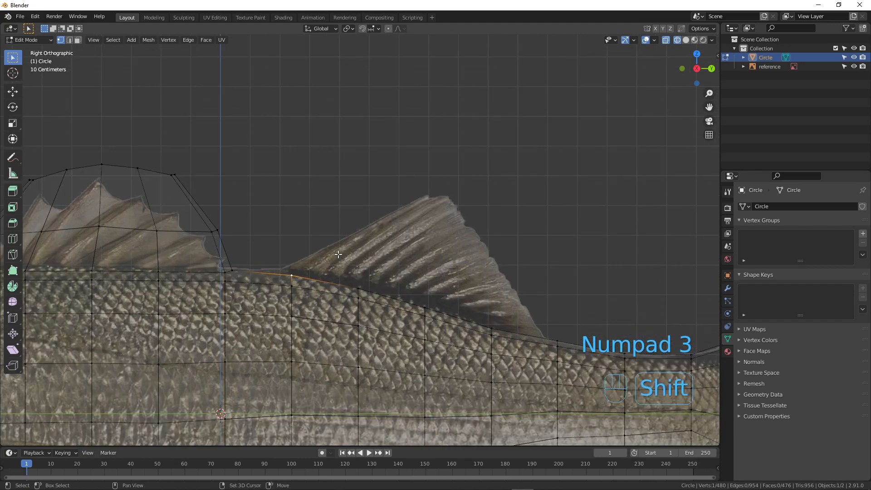
shift+middle_drag(316, 271, 344, 242)
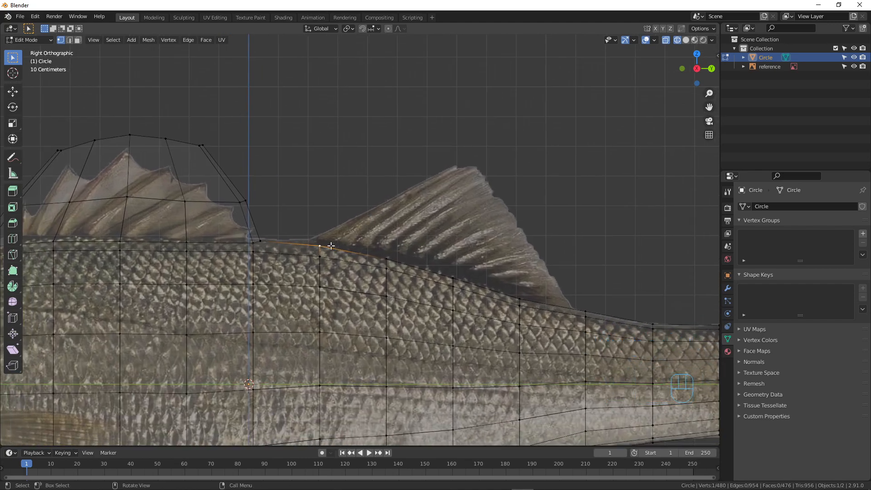
click(391, 29)
key(g)
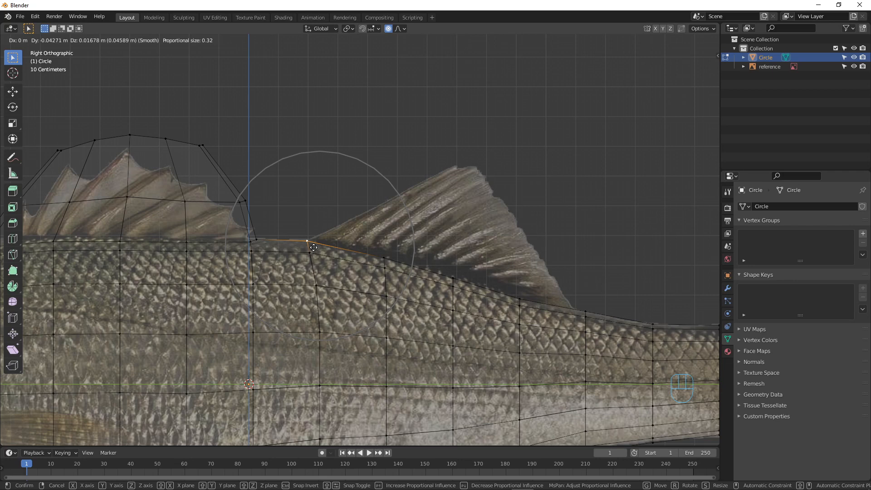
click(314, 248)
Proportionally move the vertex at the front fin's rear base about 0.015 m toward the tail, with a proportional size of about 0.22.
click(256, 240)
key(g)
scroll(263, 239, up, 4)
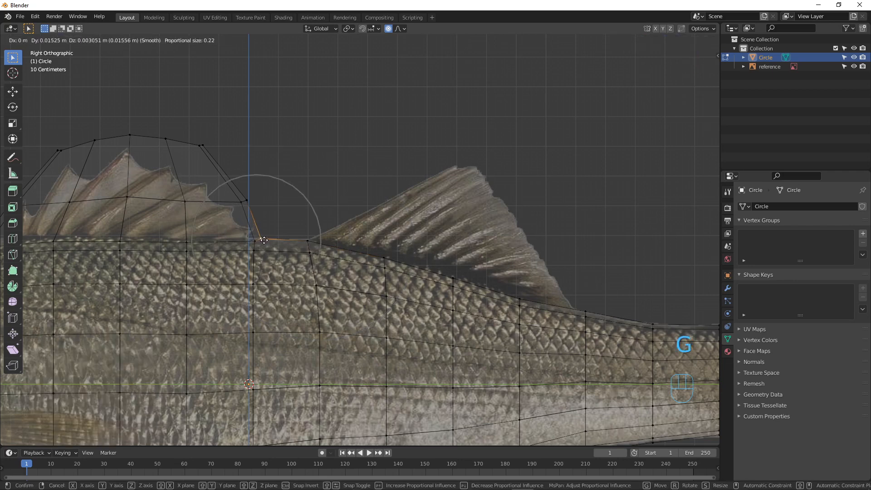
click(264, 240)
Select the back-ridge vertex path along the rear dorsal fin's base and bevel its edges with a 0.0143 m width and one segment.
click(307, 241)
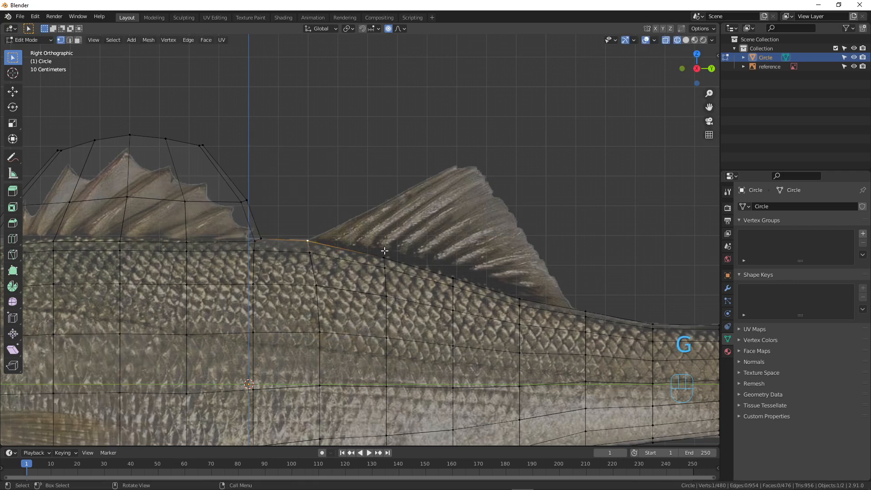
click(589, 310)
middle_drag(541, 308, 541, 318)
middle_drag(328, 224, 502, 234)
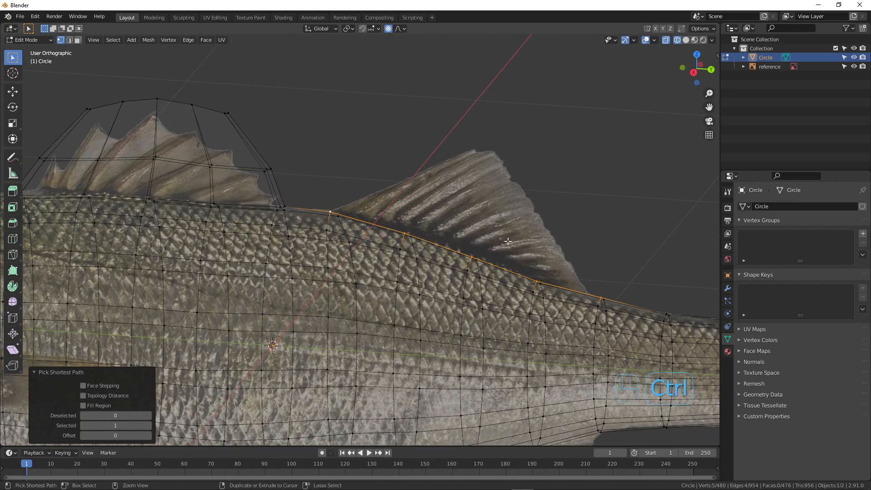
key(ctrl+b)
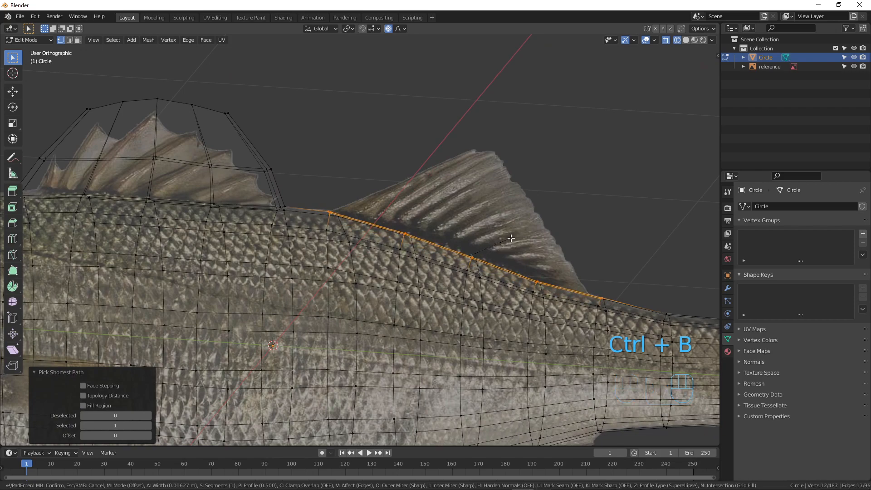
click(513, 236)
Extrude the beveled ridge strip upward about 0.172 m and scale it to 0.65 with proportional editing to start the rear dorsal fin.
middle_drag(512, 236, 473, 254)
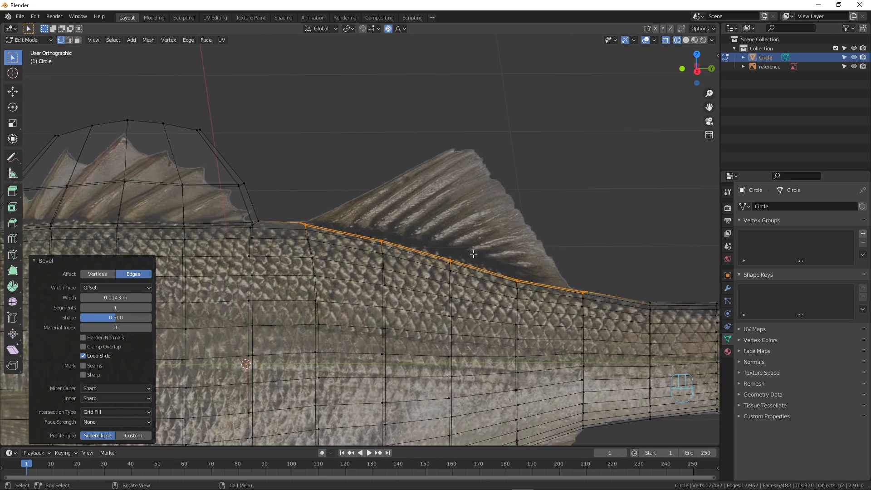
key(KP_3)
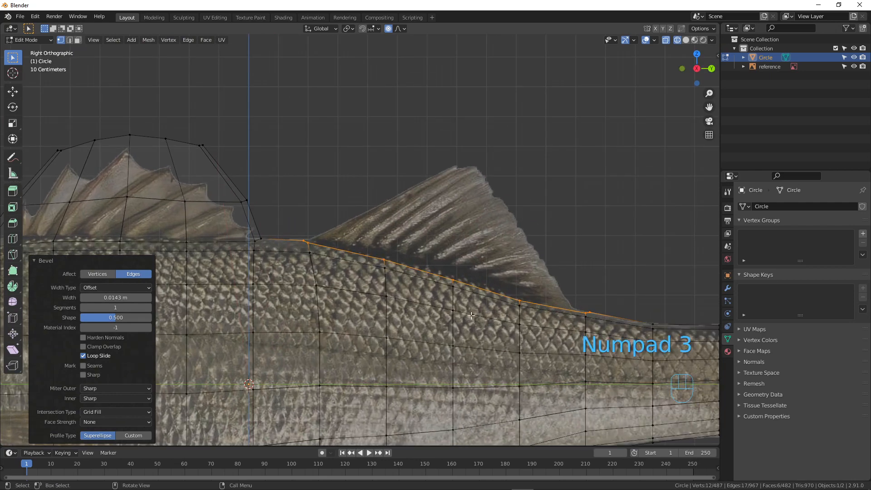
key(e)
click(633, 313)
key(s)
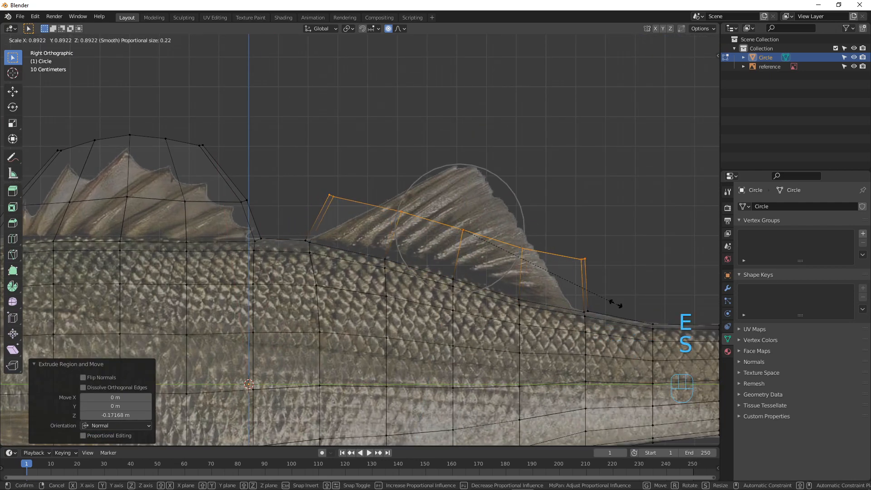
click(573, 286)
Turn off proportional editing and extrude the rear fin's top faces upward another 0.239 m or so.
click(388, 29)
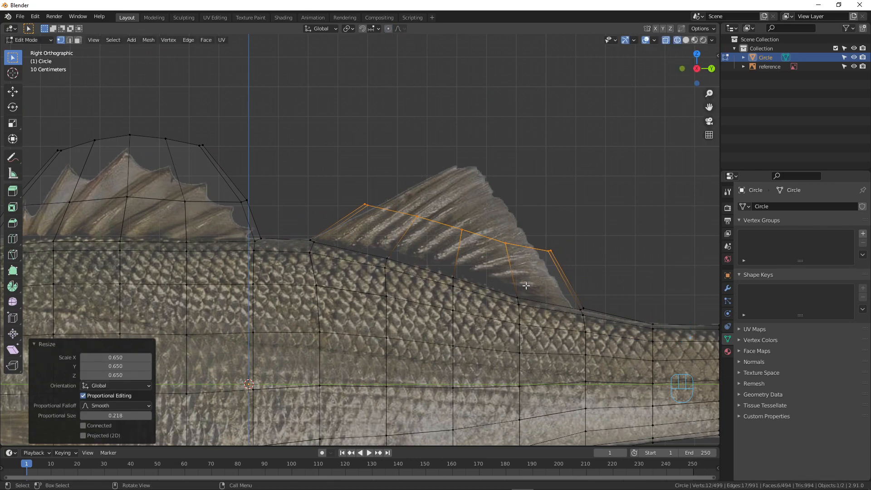
key(e)
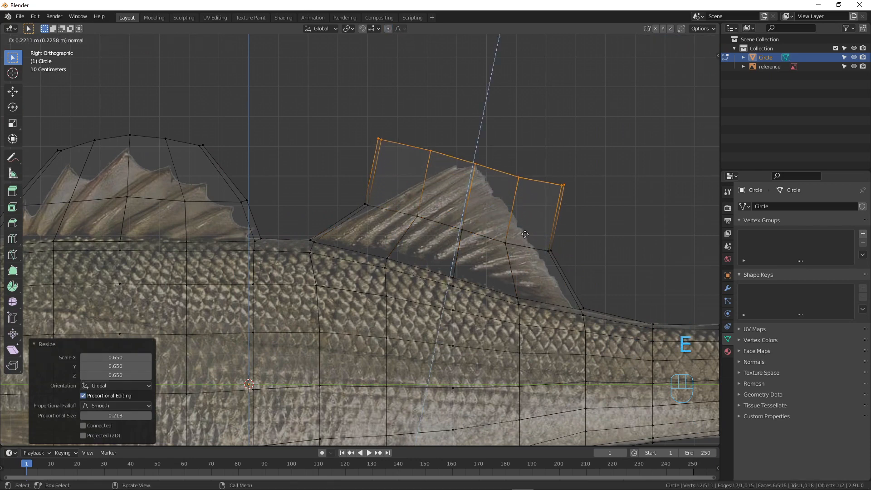
click(522, 204)
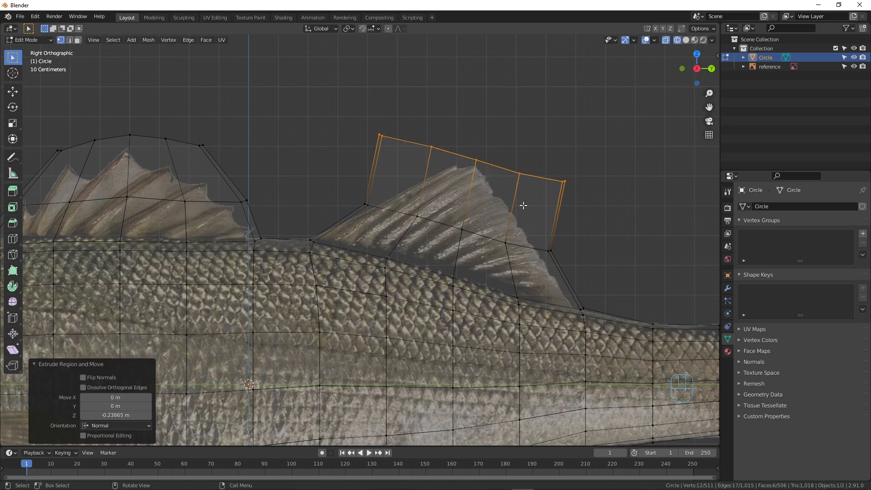
Using proportional editing of size 0.263, move the rear fin's front top corner about 0.069 m tailward and 0.072 m down.
click(388, 28)
click(381, 139)
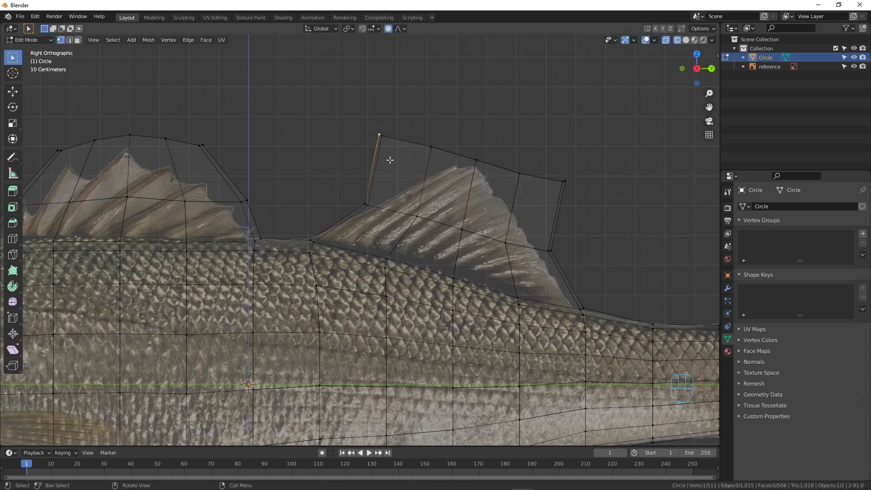
key(g)
scroll(402, 186, down, 2)
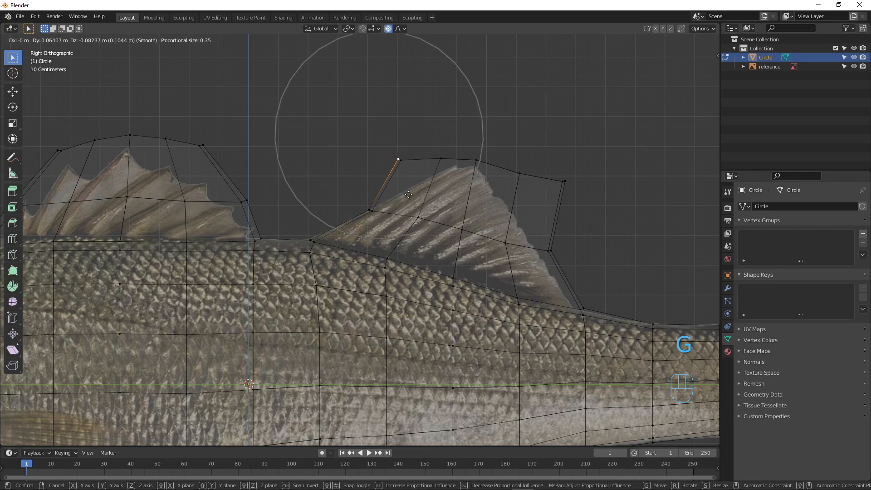
scroll(404, 190, up, 3)
scroll(412, 200, down, 3)
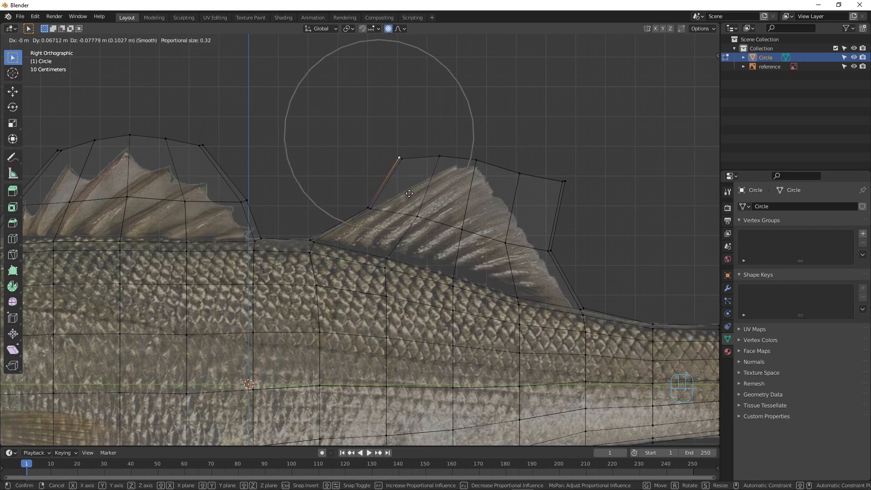
scroll(409, 190, up, 4)
click(410, 190)
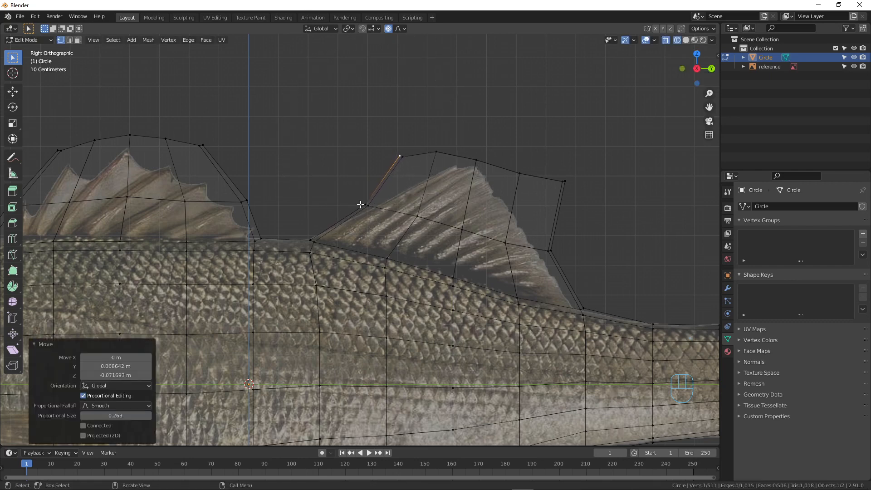
Proportionally move the rear fin's front middle vertex about 0.026 m toward the head and 0.012 m up.
click(360, 202)
key(g)
scroll(347, 201, down, 2)
click(345, 200)
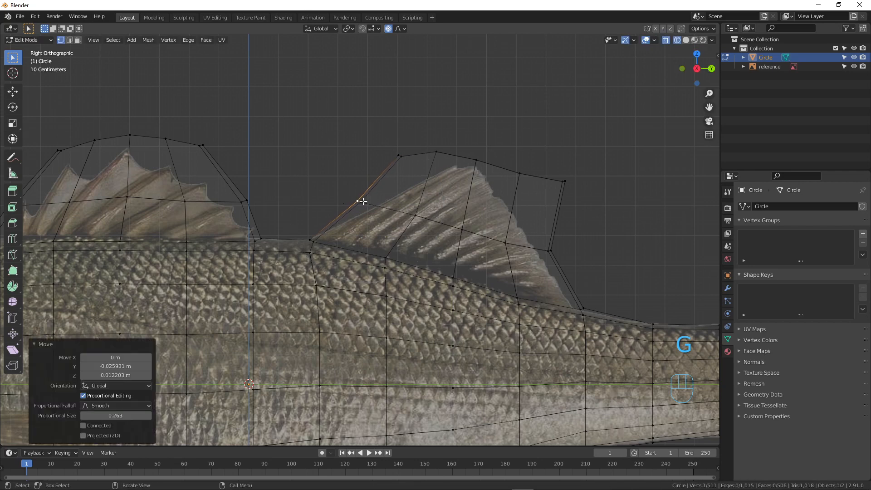
Move the rear fin's back top corner about 0.078 m headward and 0.034 m down with a proportional size of 0.319.
click(569, 177)
key(g)
scroll(540, 197, down, 6)
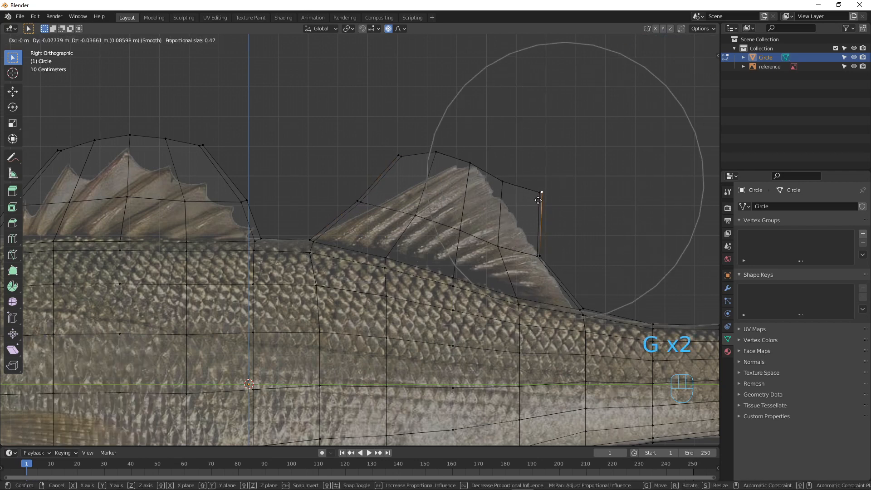
scroll(538, 200, down, 3)
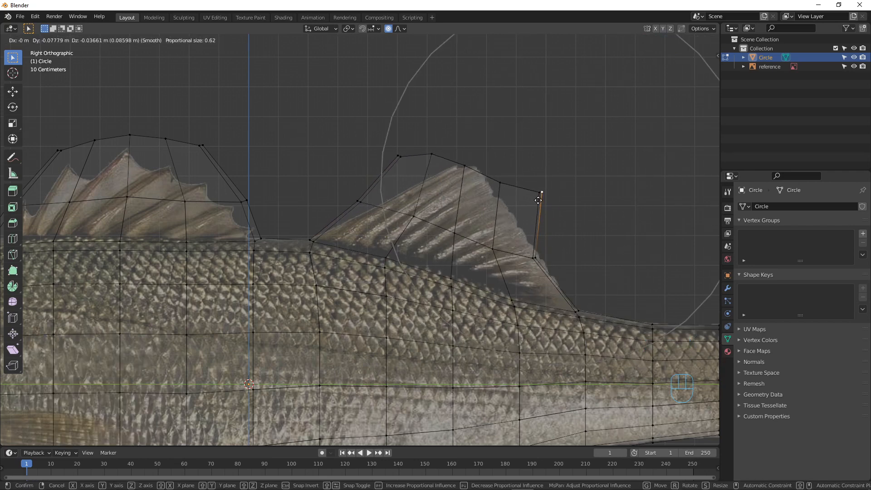
scroll(538, 200, up, 7)
click(538, 200)
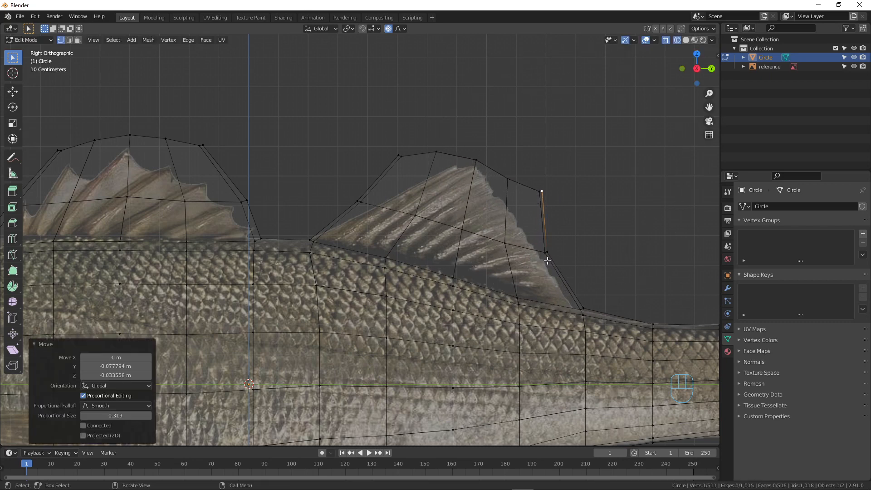
Move the rear fin's back middle vertex about 0.031 m toward the tail with a proportional size of 0.218.
click(548, 251)
key(g)
scroll(551, 250, up, 4)
click(561, 249)
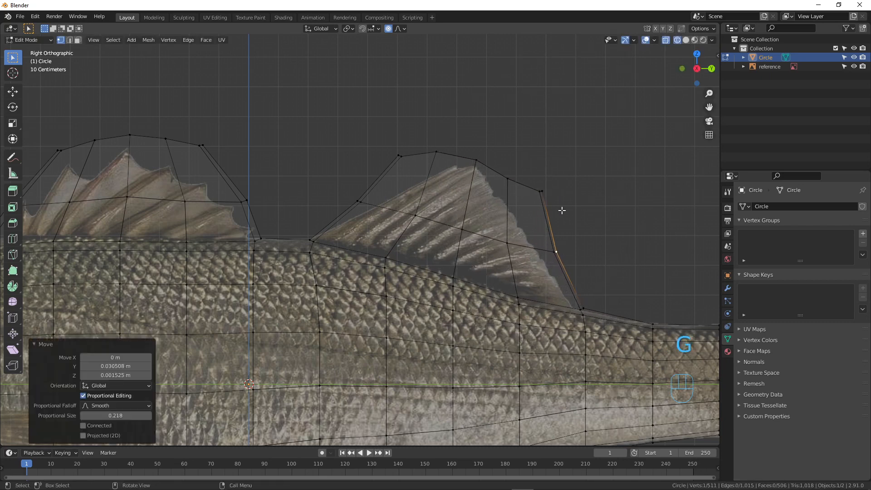
Refine the rear fin's top corners, moving the back one about 0.02 m headward and the front one about 0.021 m down.
click(541, 192)
key(g)
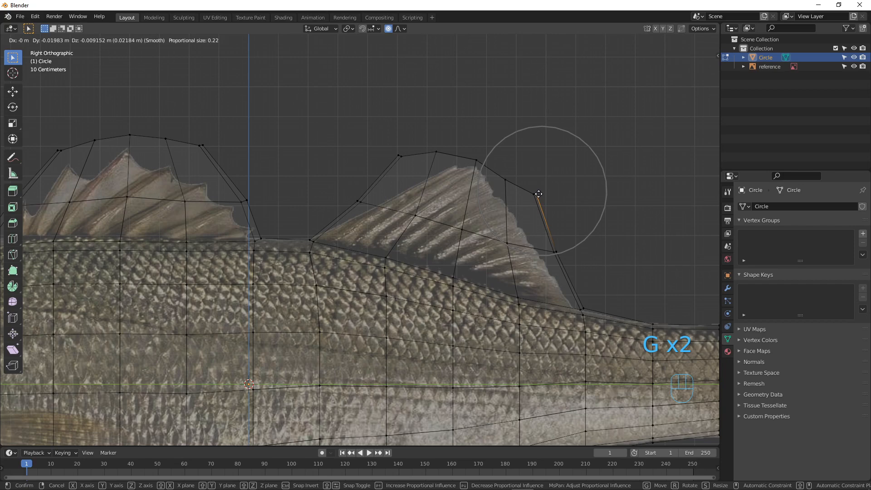
click(539, 194)
click(399, 155)
key(g)
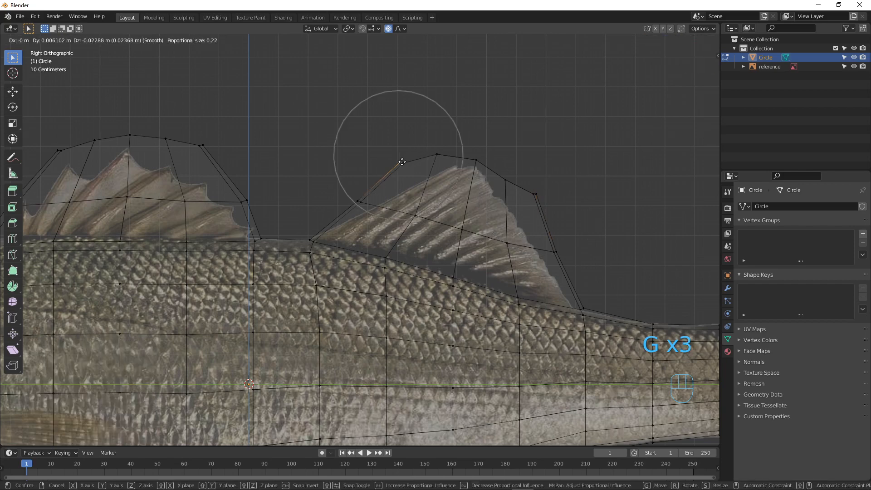
click(402, 161)
Select all the vertices along the rear dorsal fin's top edge and try scaling them along X with proportional editing.
middle_drag(474, 196, 466, 196)
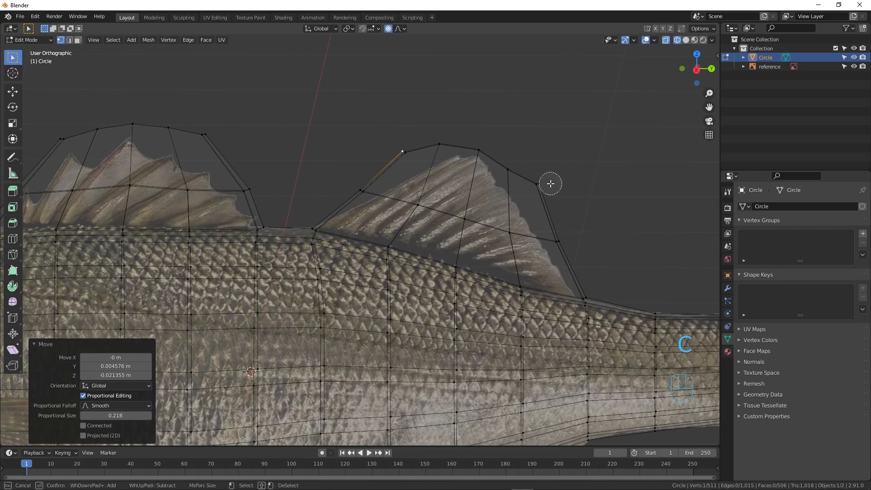
key(c)
key(b)
drag(379, 106, 506, 163)
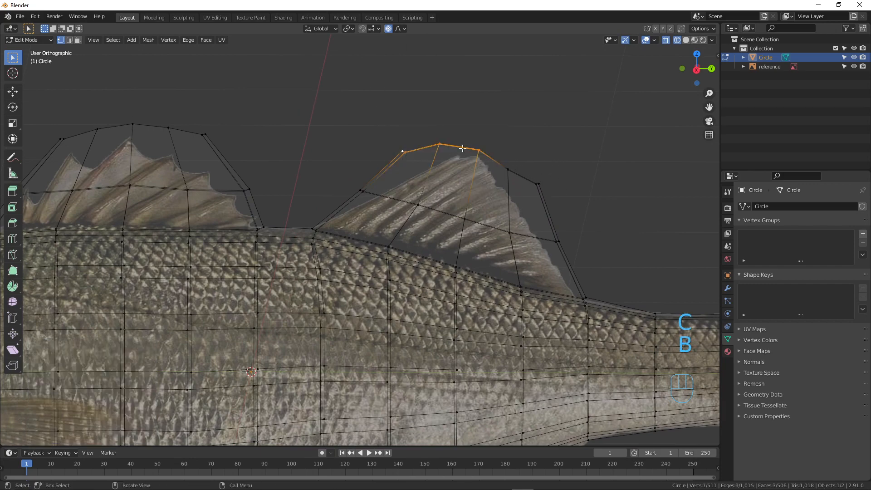
key(b)
drag(453, 136, 570, 204)
middle_drag(492, 186, 517, 184)
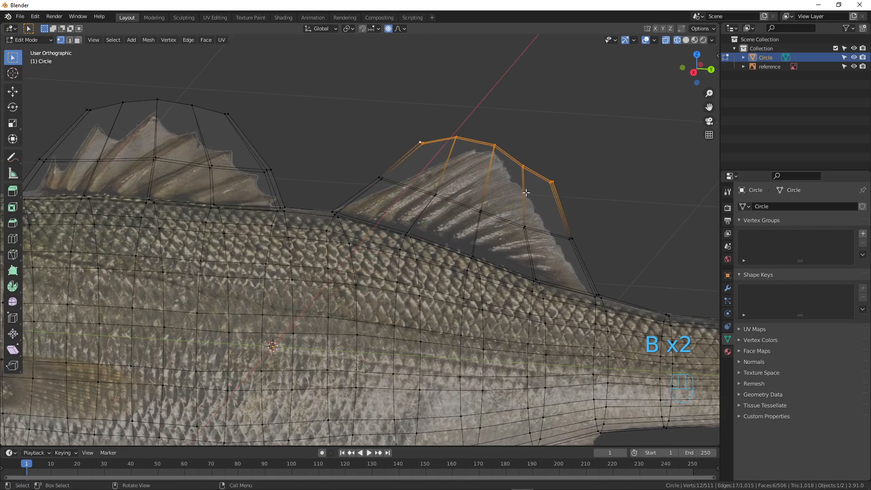
key(s)
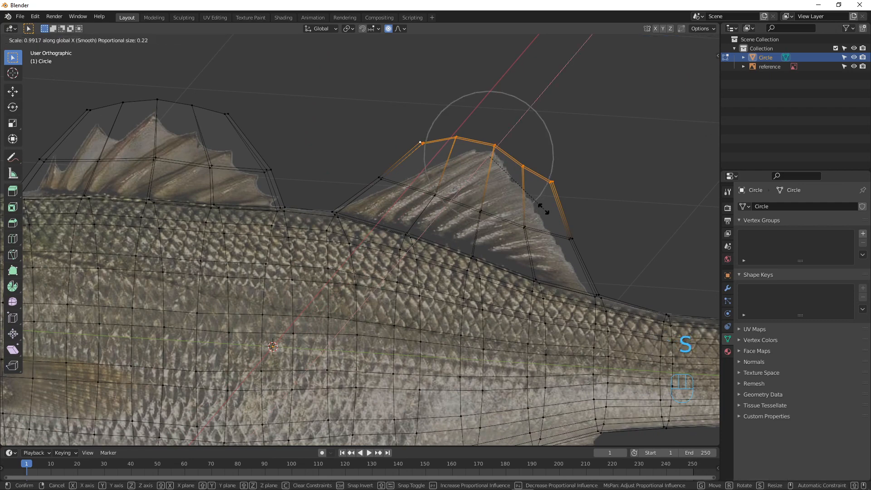
click(542, 207)
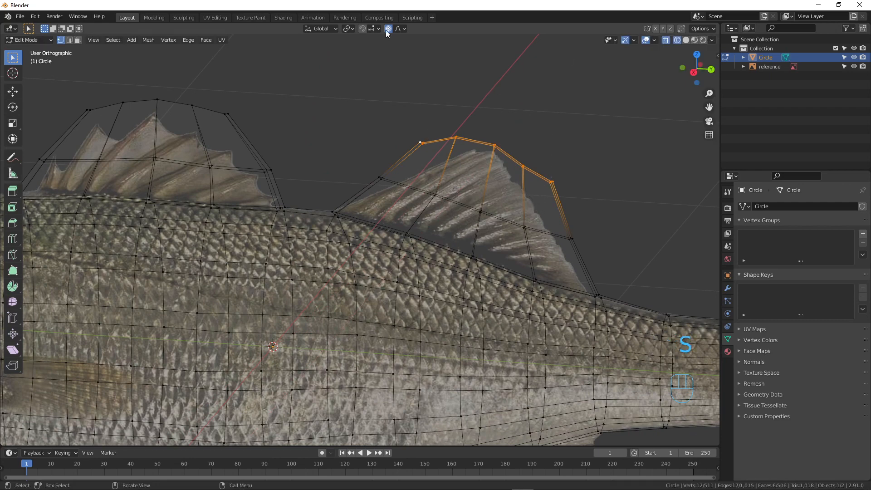
With proportional editing off, flatten the rear dorsal fin's top edge to 0 along X and merge its vertices by distance.
key(x)
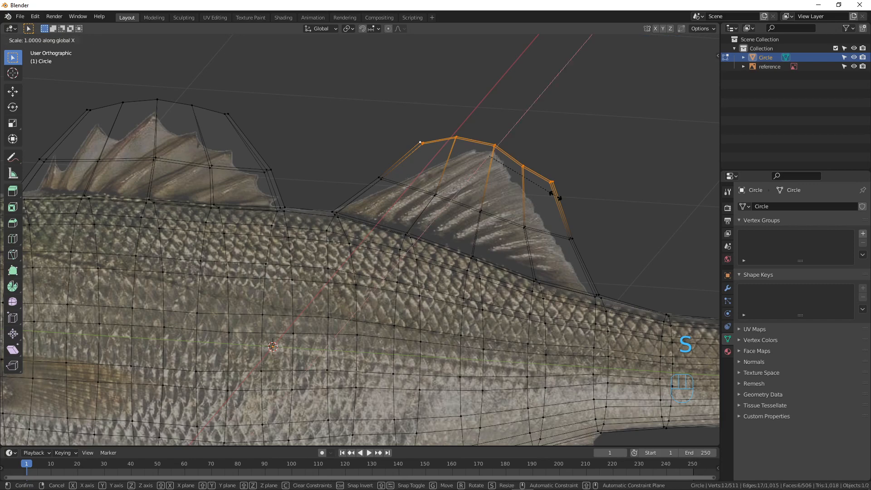
click(556, 196)
key(s)
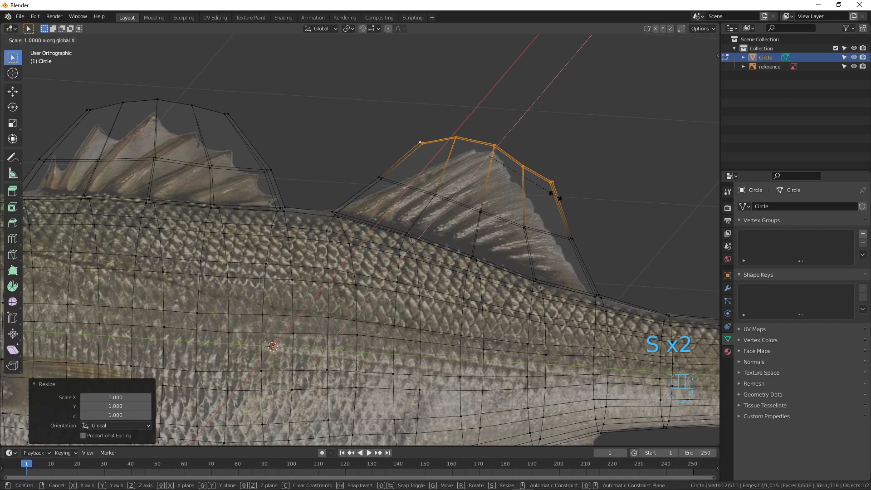
key(0)
click(556, 196)
middle_drag(556, 196, 517, 198)
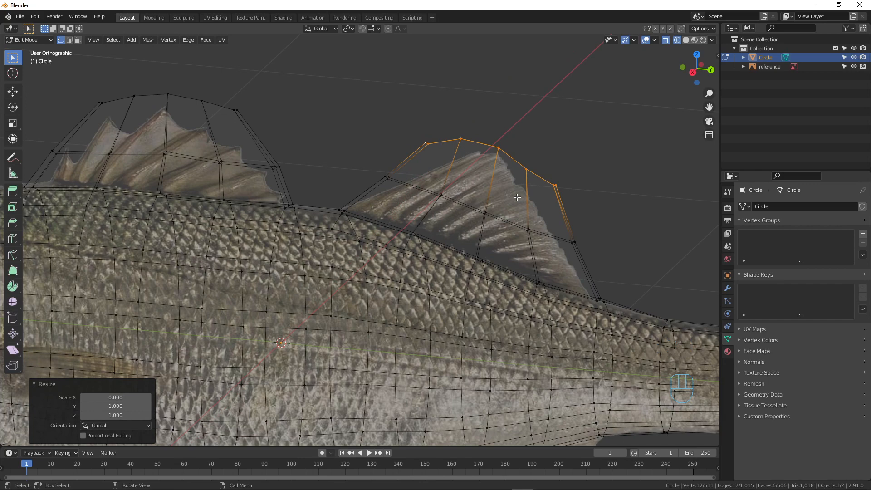
key(m)
click(517, 198)
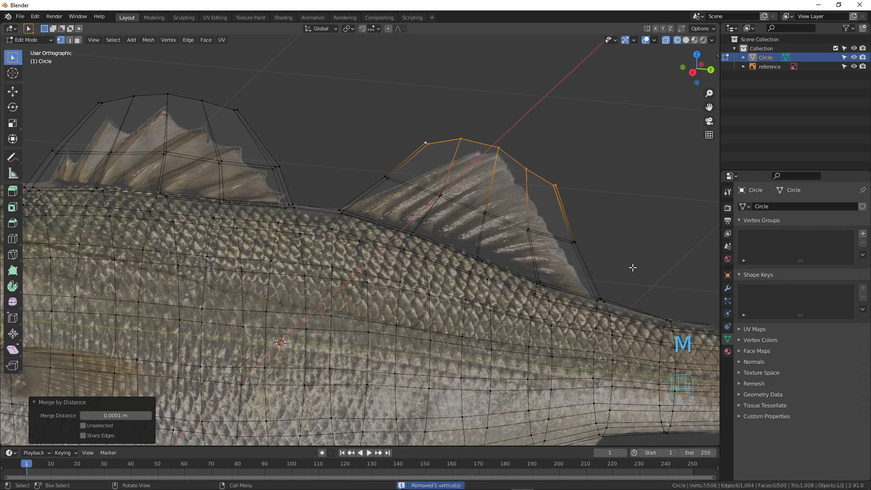
mouse_move(584, 221)
middle_down()
mouse_move(505, 227)
mouse_move(569, 217)
middle_up()
Bevel the belly centerline edges above the anal fin with a width of 0.0132 m.
scroll(563, 226, down, 5)
scroll(450, 302, up, 3)
shift+middle_drag(454, 380, 495, 251)
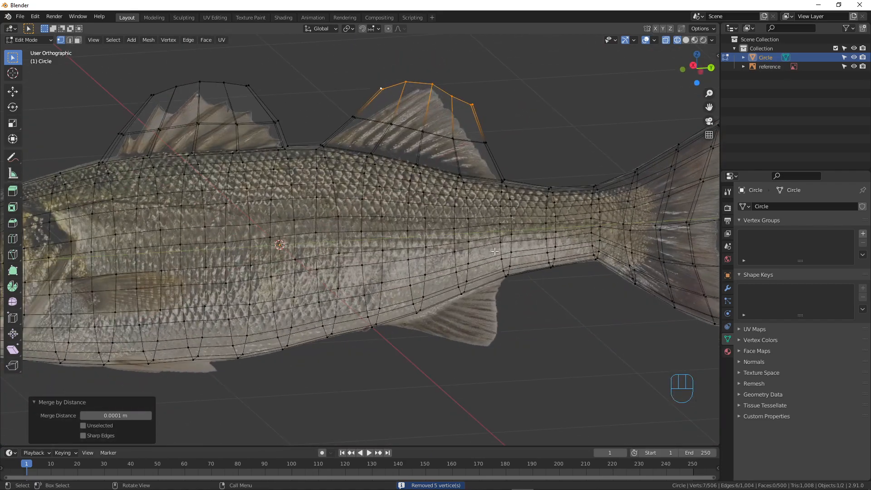
click(505, 282)
mouse_move(505, 282)
middle_down()
mouse_move(472, 255)
mouse_move(503, 266)
middle_up()
ctrl+click(365, 338)
middle_drag(365, 338, 443, 348)
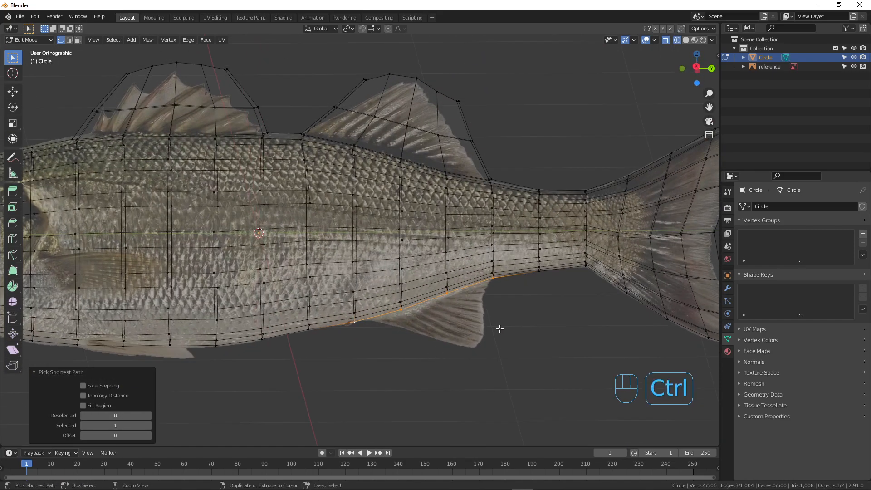
key(ctrl+b)
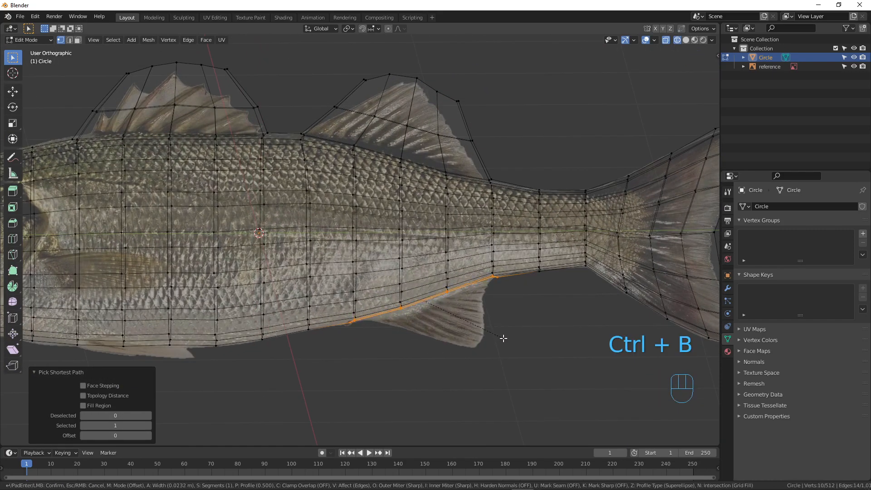
click(503, 338)
middle_drag(504, 339, 409, 272)
mouse_move(123, 298)
mouse_down()
mouse_move(131, 299)
mouse_move(113, 298)
mouse_up()
mouse_move(421, 328)
middle_down()
mouse_move(366, 304)
mouse_move(429, 338)
middle_up()
scroll(512, 358, up, 2)
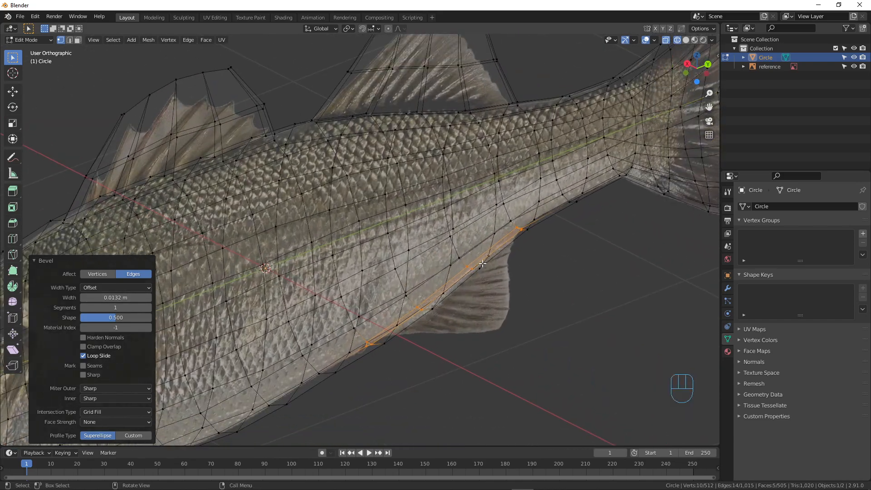
In the right side view, extrude the beveled belly faces about 0.123 m downward and scale them to 0.707 for the anal fin.
middle_drag(483, 264, 528, 297)
key(KP_3)
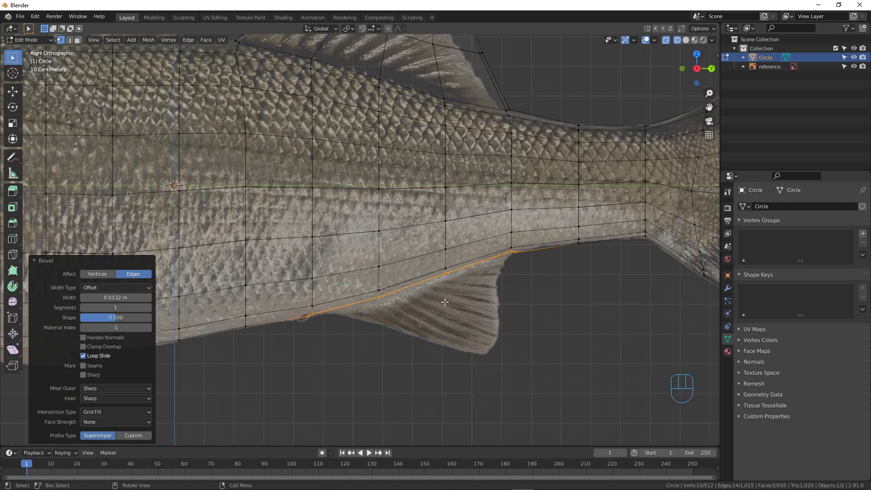
key(e)
click(546, 324)
key(s)
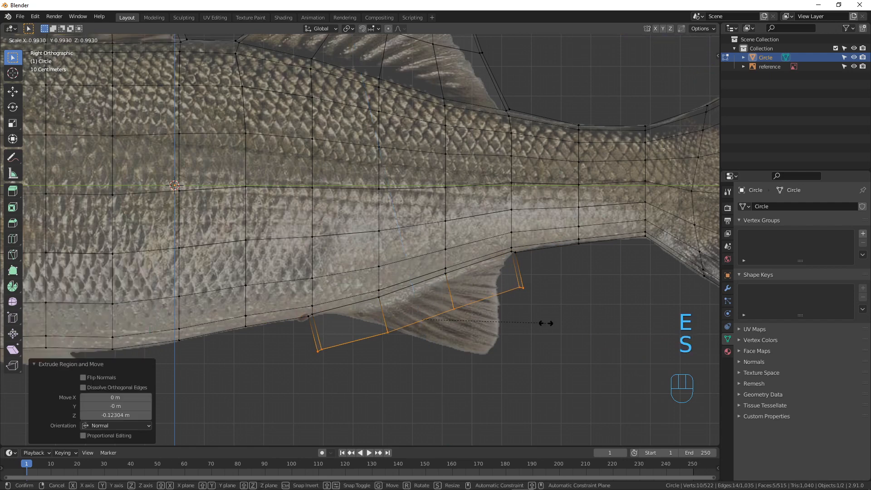
click(510, 317)
Move the extruded anal fin faces about 0.069 m toward the tail and 0.032 m up, and scale them to 0.89.
key(g)
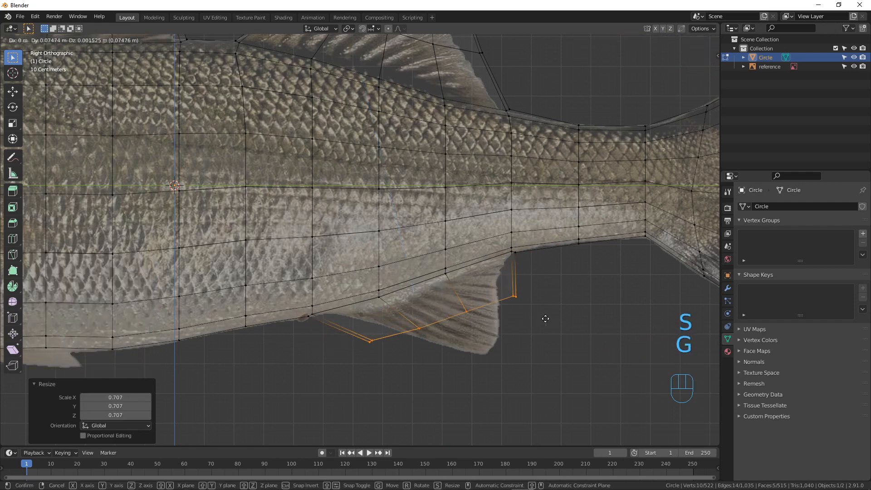
click(545, 310)
key(s)
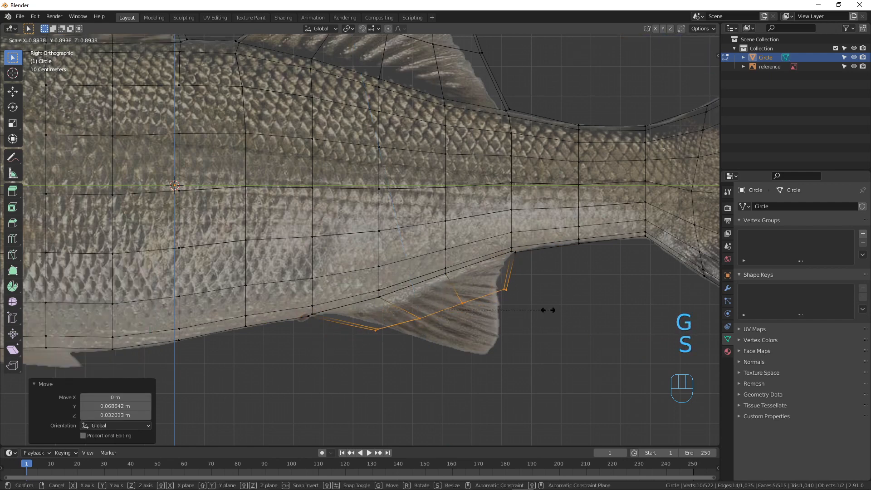
click(547, 311)
Extrude a second anal fin section about 0.164 m, offset about 0.134 m toward the tail and scaled to about 0.556.
key(e)
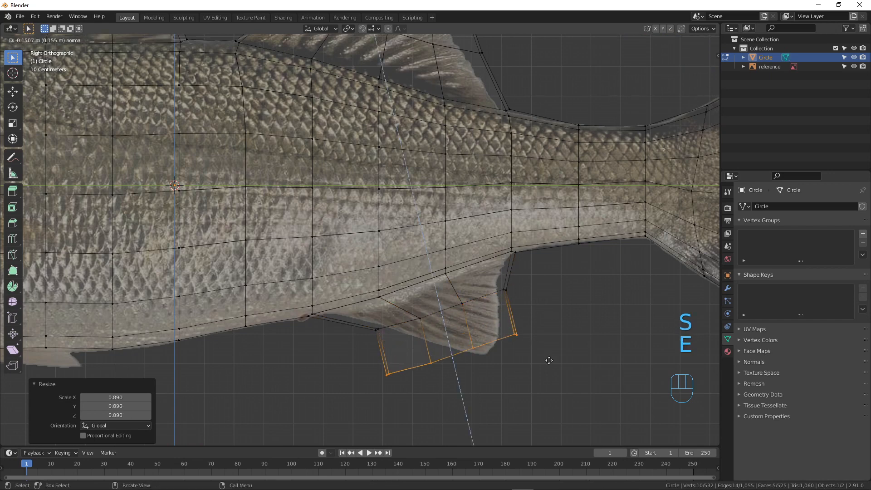
click(563, 364)
key(g)
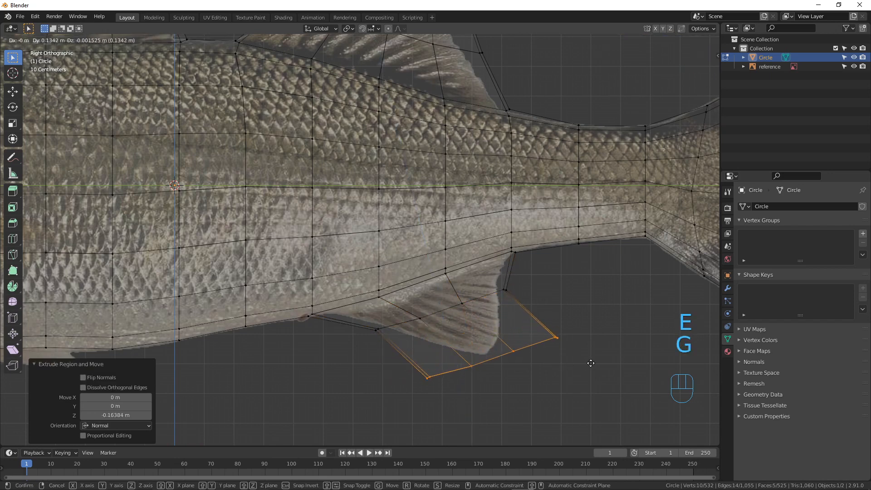
click(591, 362)
key(s)
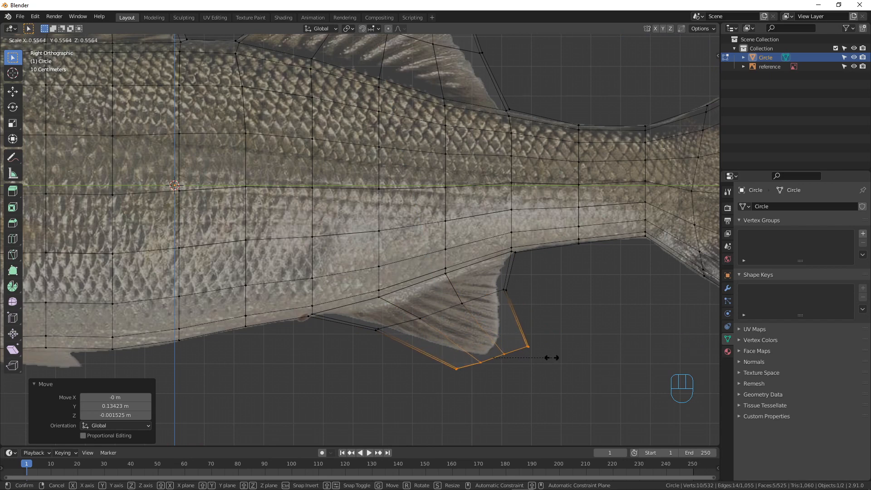
click(551, 357)
Move the anal fin's back bottom corner slightly headward and about 0.09 m up using proportional editing at a size of 0.11.
click(532, 350)
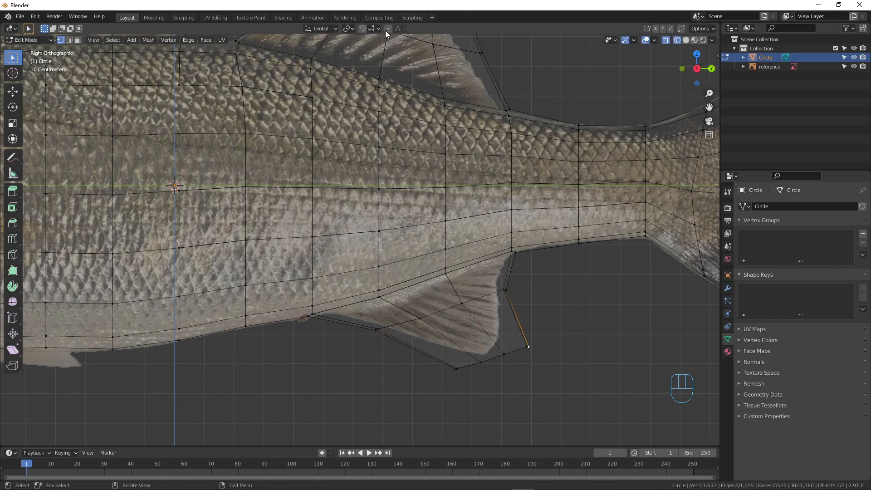
key(g)
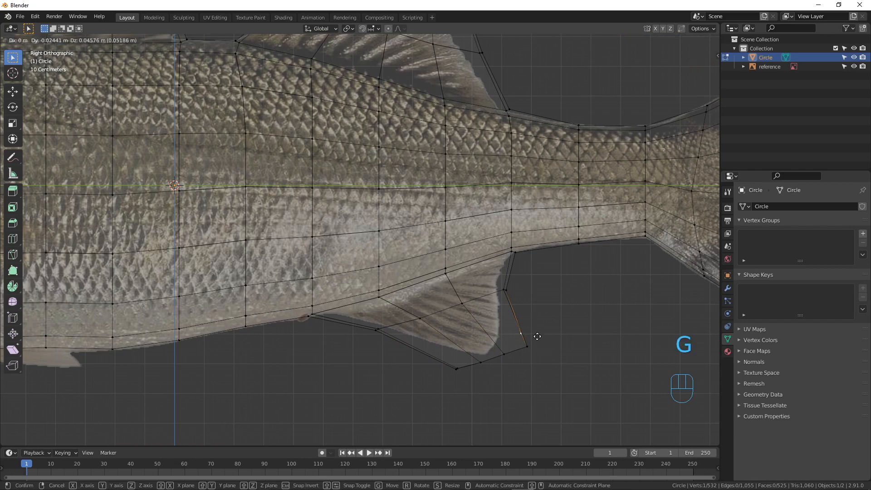
key(Escape)
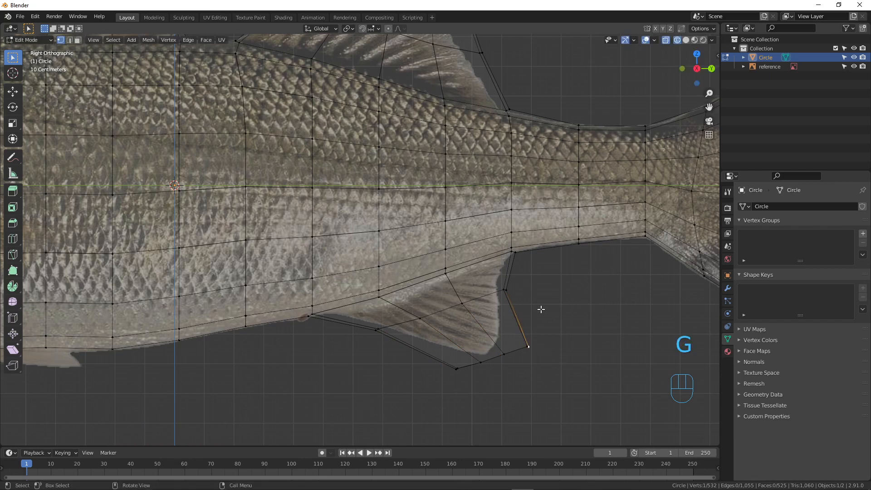
click(389, 31)
key(g)
scroll(528, 347, up, 5)
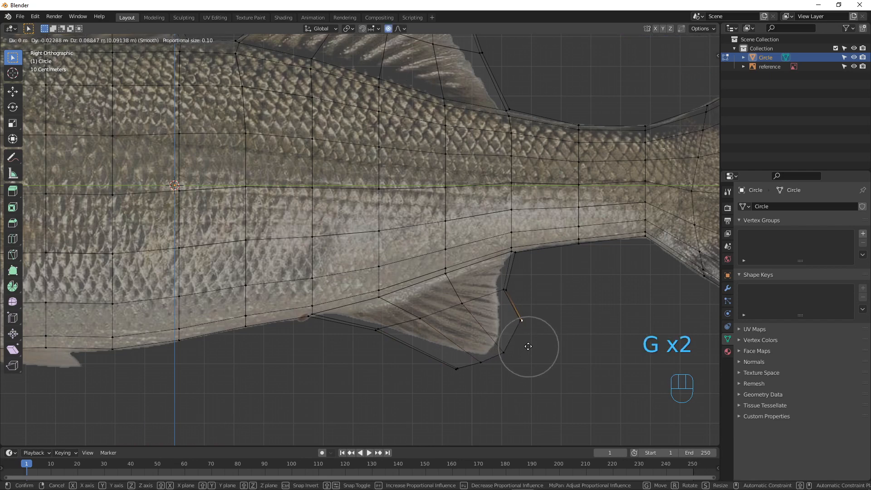
scroll(528, 346, down, 1)
click(525, 346)
Proportionally move the anal fin's front bottom corner about 0.041 m headward and 0.043 m up.
click(455, 368)
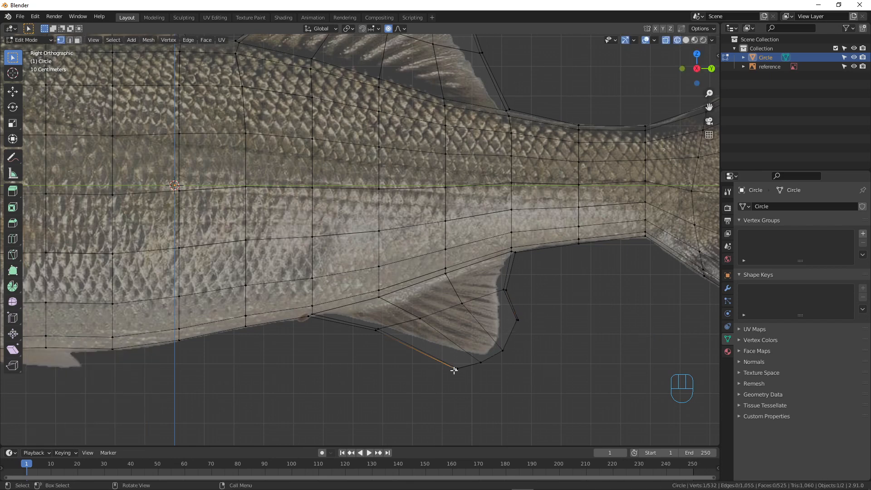
key(g)
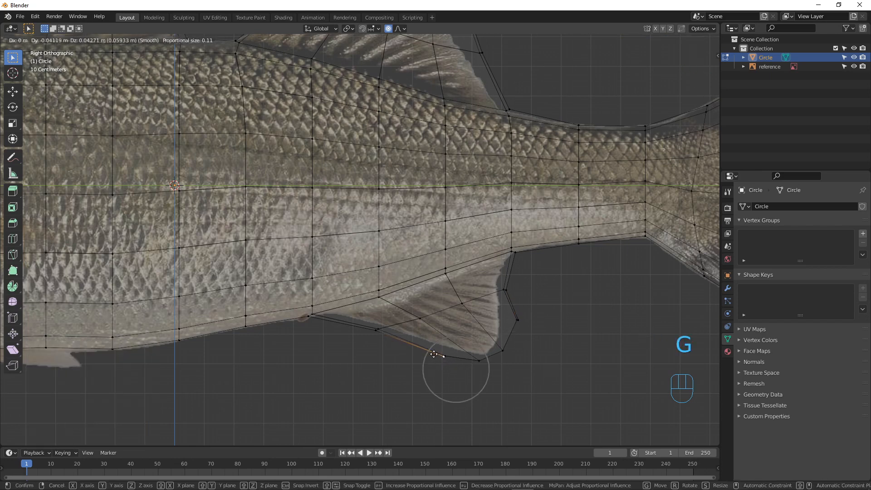
click(435, 355)
Flatten all the vertices along the anal fin's bottom edge to 0 along X with proportional editing off.
click(521, 320)
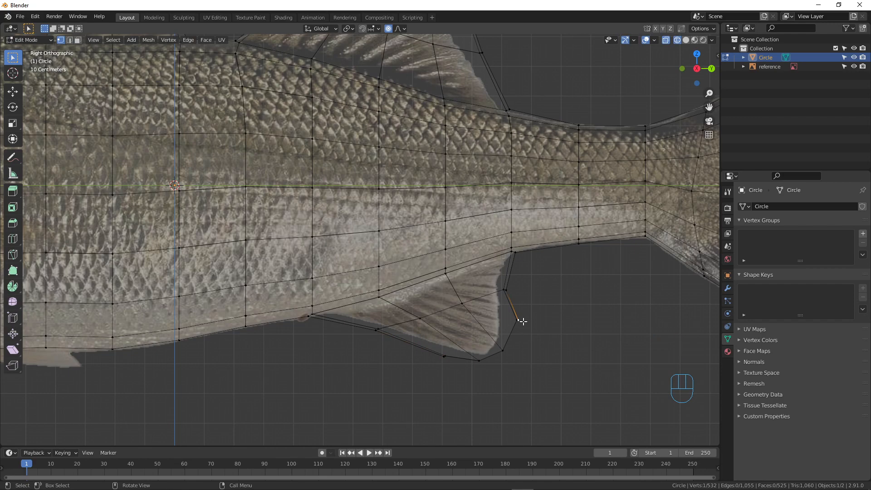
key(c)
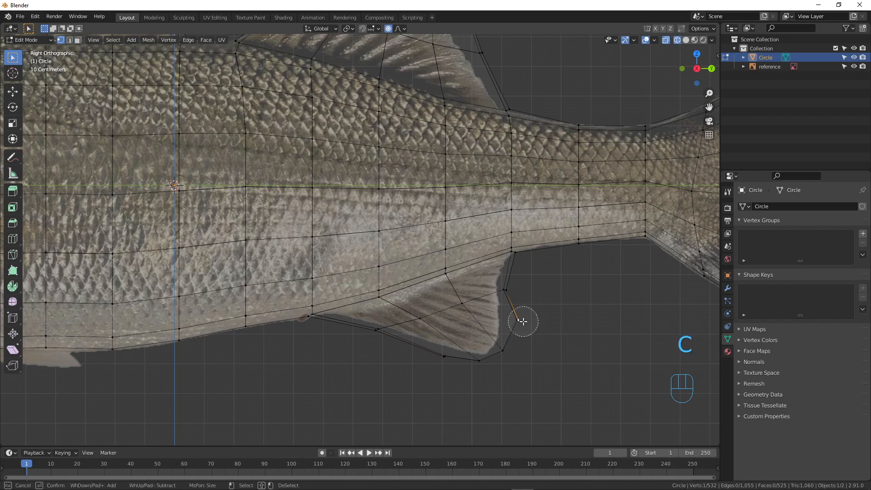
mouse_move(522, 320)
mouse_down()
mouse_move(510, 352)
mouse_move(446, 366)
mouse_up()
right_click(506, 333)
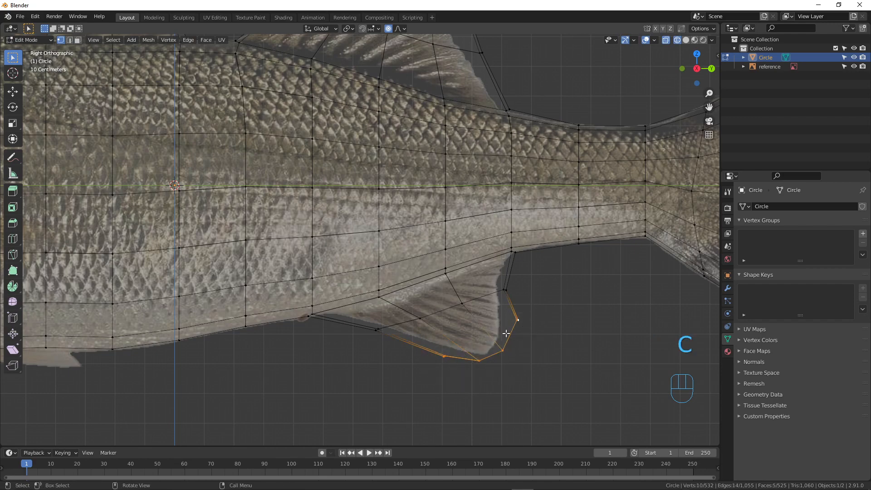
scroll(493, 355, down, 1)
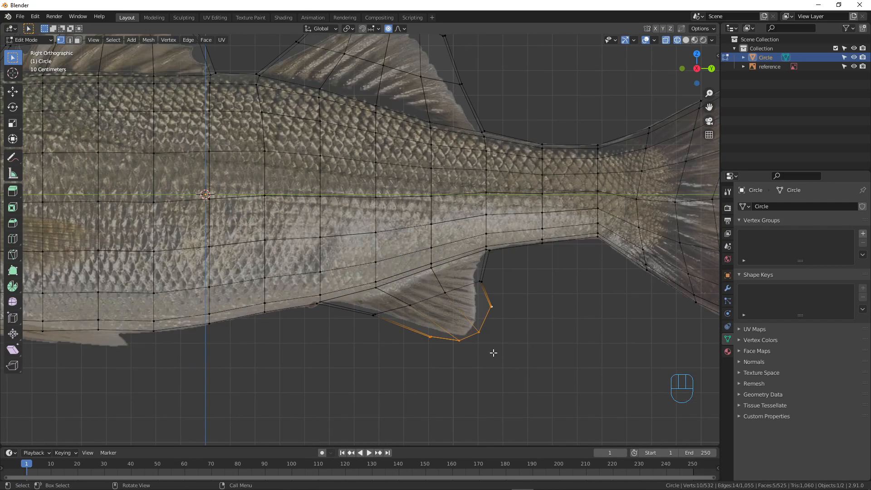
middle_drag(511, 351, 488, 355)
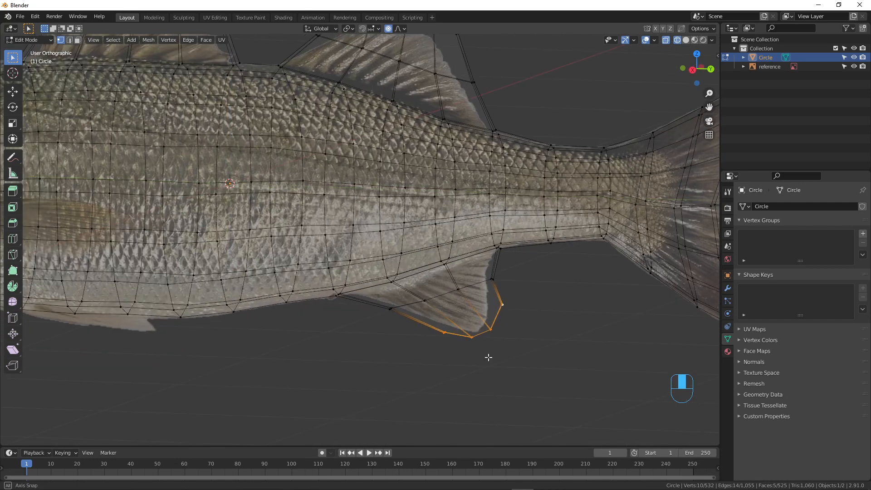
key(s)
key(x)
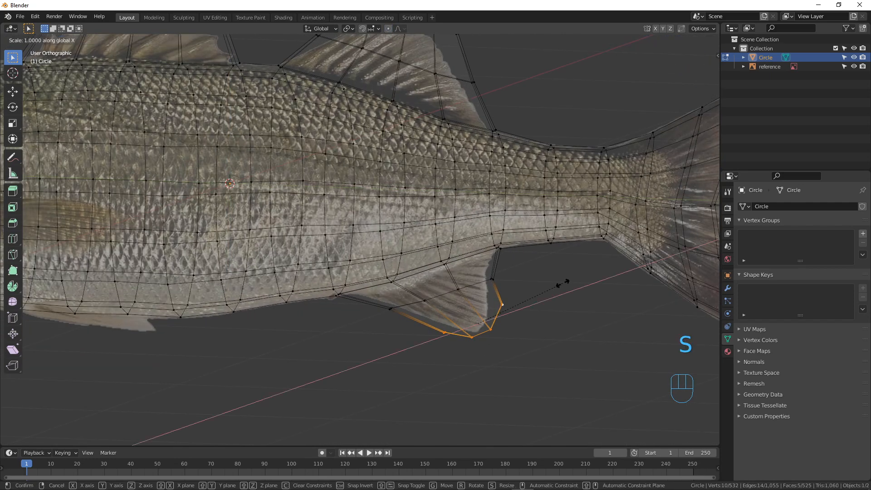
key(0)
key(Return)
middle_drag(563, 284, 527, 314)
scroll(454, 304, down, 4)
shift+middle_drag(359, 308, 376, 315)
scroll(394, 317, up, 1)
scroll(422, 277, up, 2)
click(314, 302)
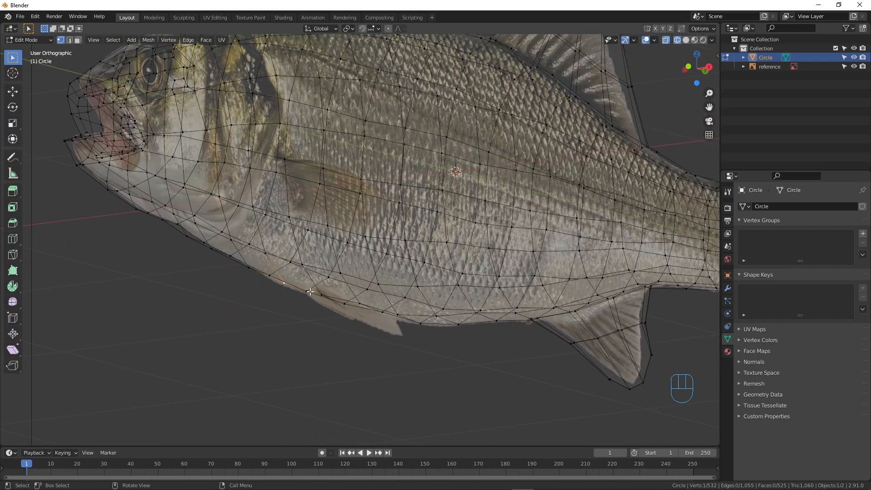
middle_drag(310, 291, 415, 322)
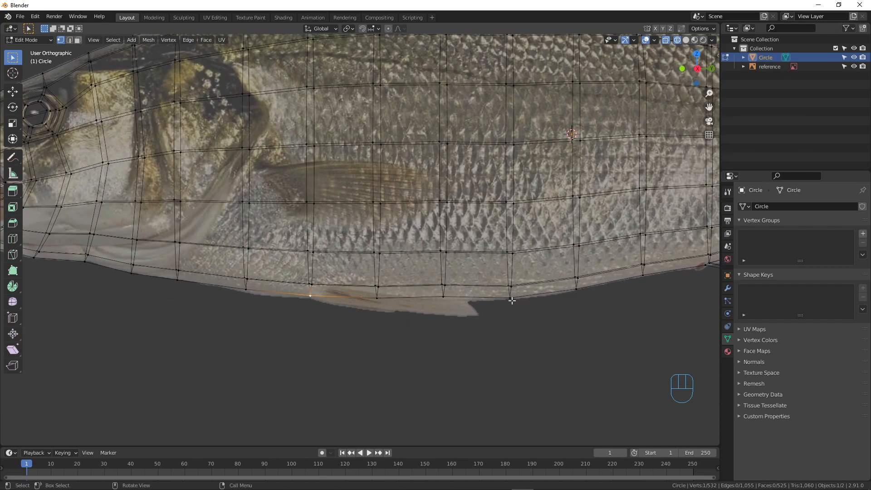
ctrl+click(512, 298)
middle_drag(518, 318, 509, 320)
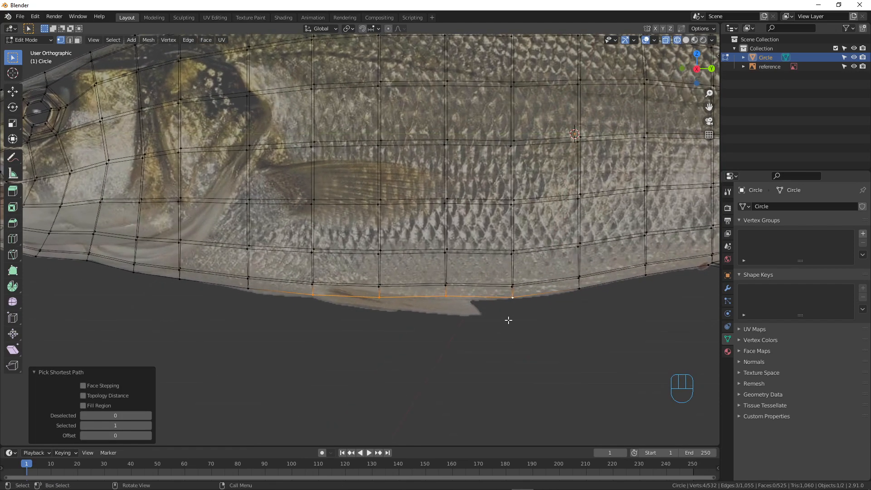
Move the belly vertex near the pelvic fin's back end about 0.09 m tailward and 0.009 m down with proportional size 0.683.
click(454, 299)
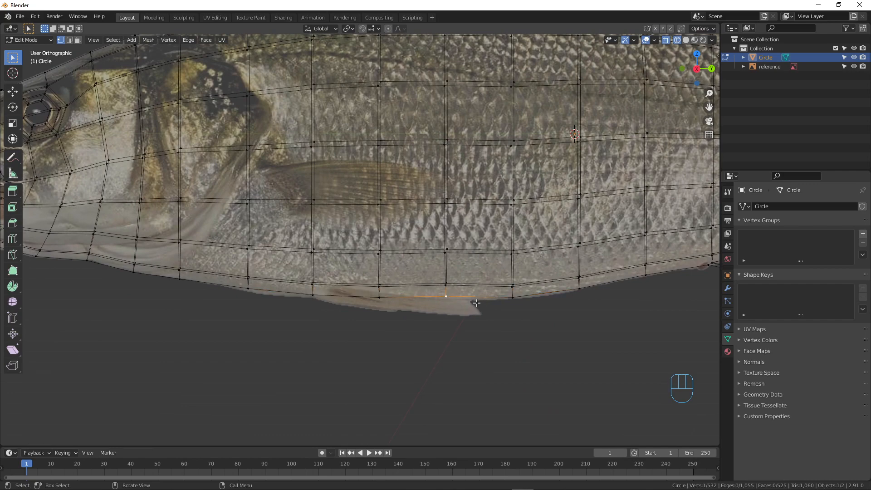
middle_drag(503, 309, 504, 311)
key(KP_3)
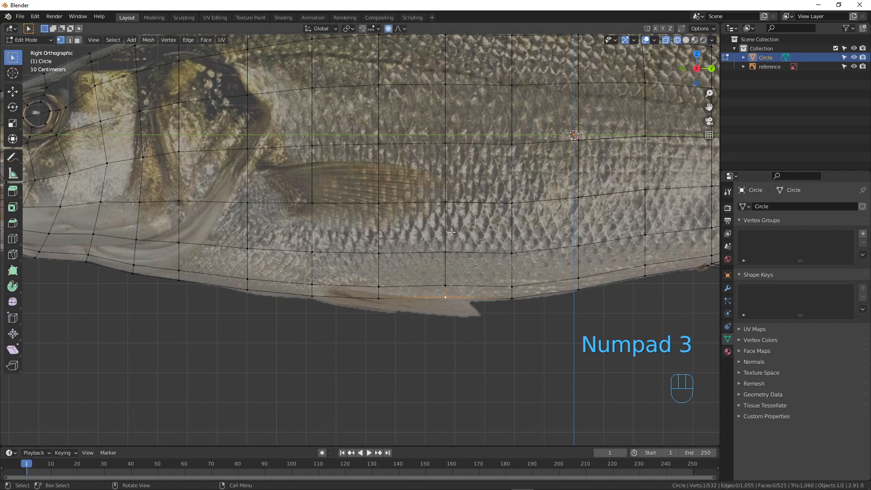
key(g)
scroll(481, 311, down, 10)
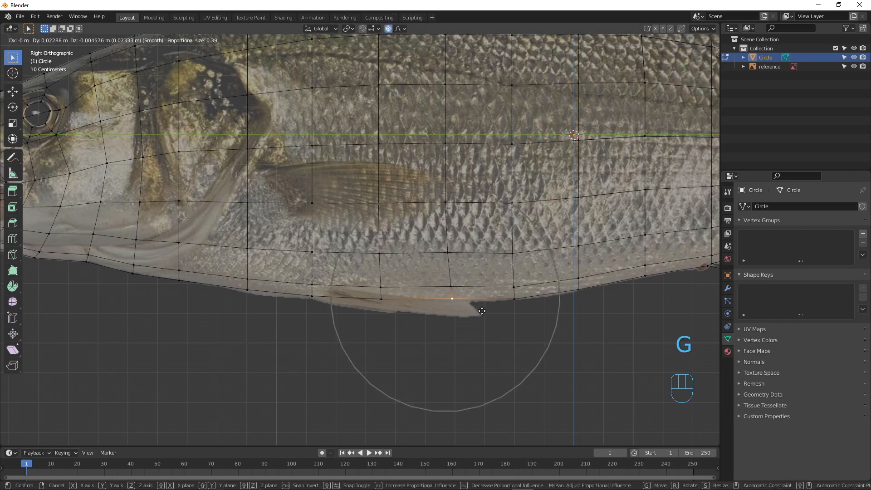
scroll(497, 313, down, 3)
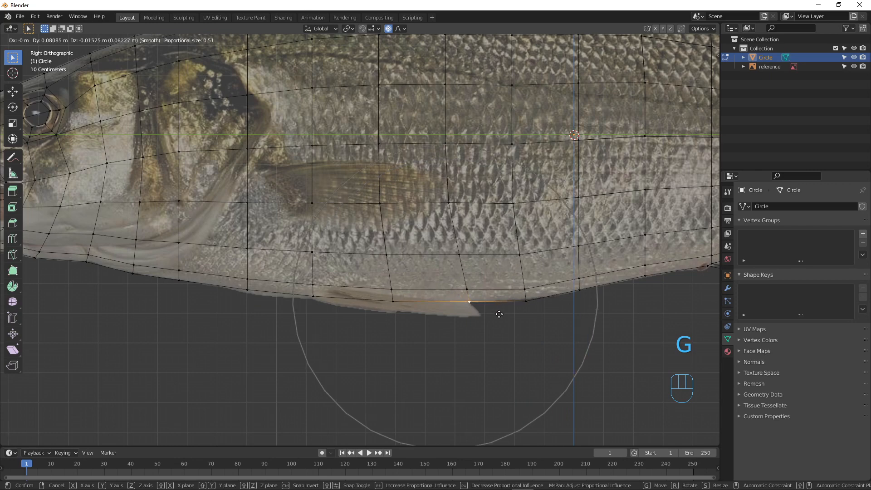
scroll(501, 312, down, 1)
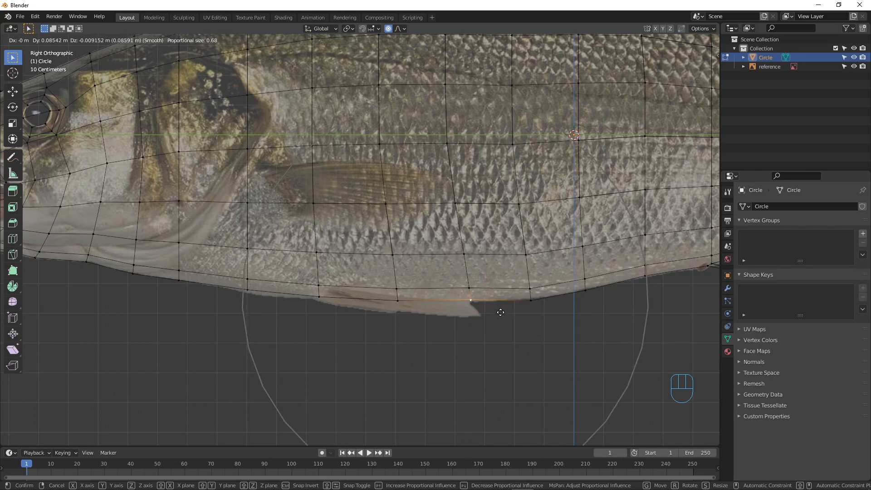
click(502, 312)
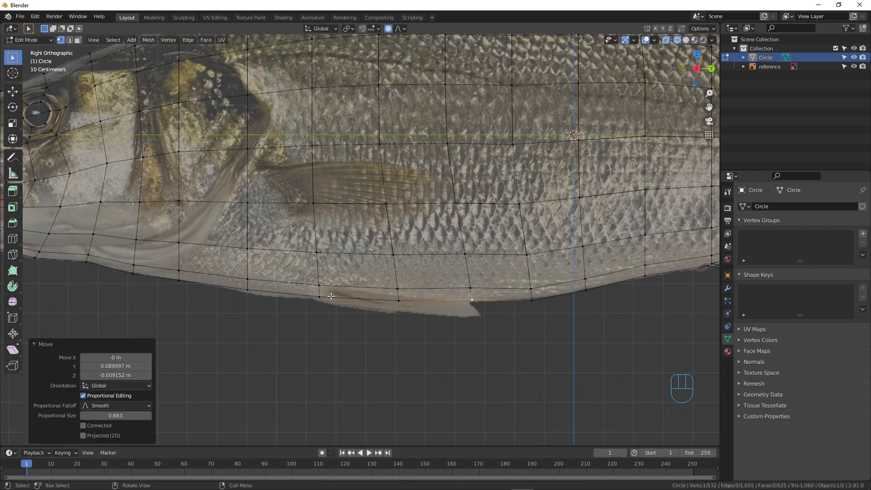
Proportionally move the pelvic fin's front base vertex about 0.037 m headward and its back base vertex about 0.011 m tailward, then nudge the front slightly farther headward.
click(318, 298)
key(g)
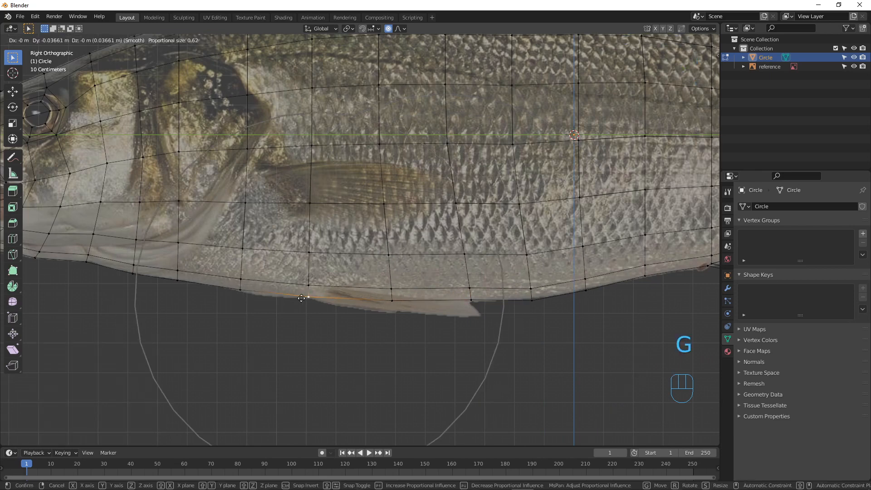
click(301, 298)
click(475, 303)
key(g)
click(480, 302)
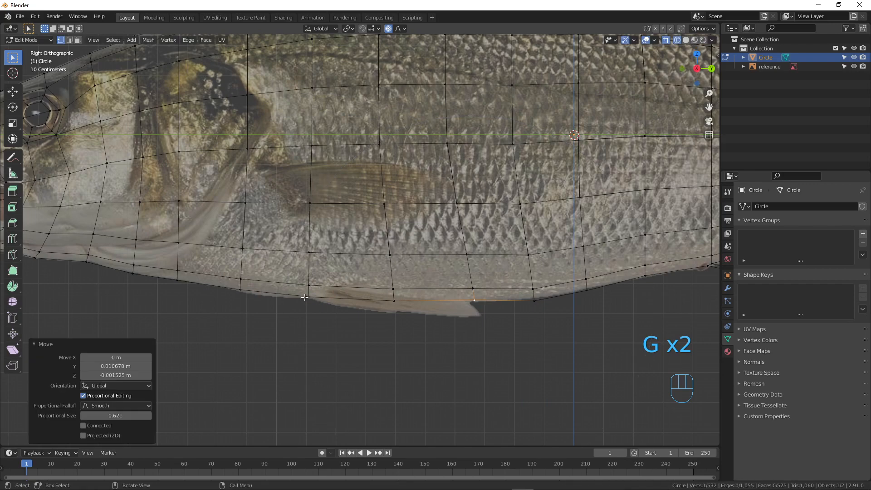
click(305, 297)
key(g)
click(301, 297)
Bevel the belly edge path between the pelvic fin's front and back base vertices by about 0.0109 m with one segment.
middle_drag(301, 298, 472, 301)
ctrl+click(483, 329)
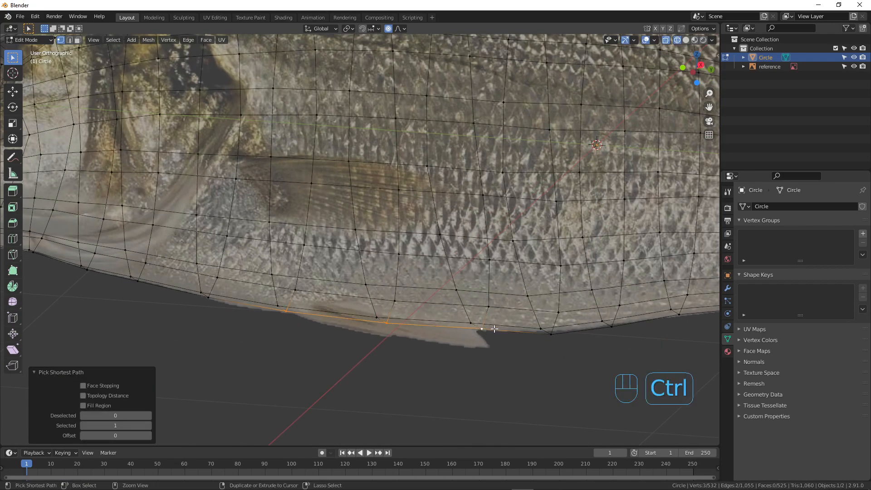
key(ctrl+b)
click(455, 328)
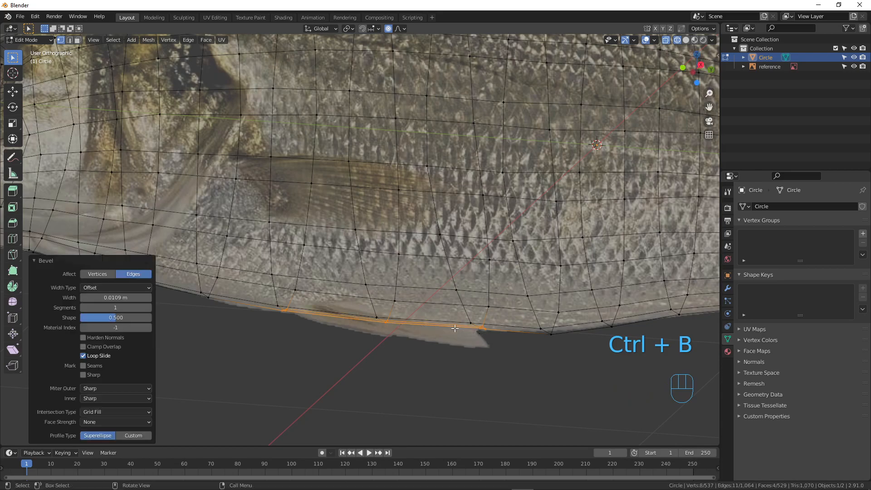
Extrude the beveled belly strip about 0.064 m downward in the right side view as the pelvic fin.
middle_drag(455, 328, 436, 316)
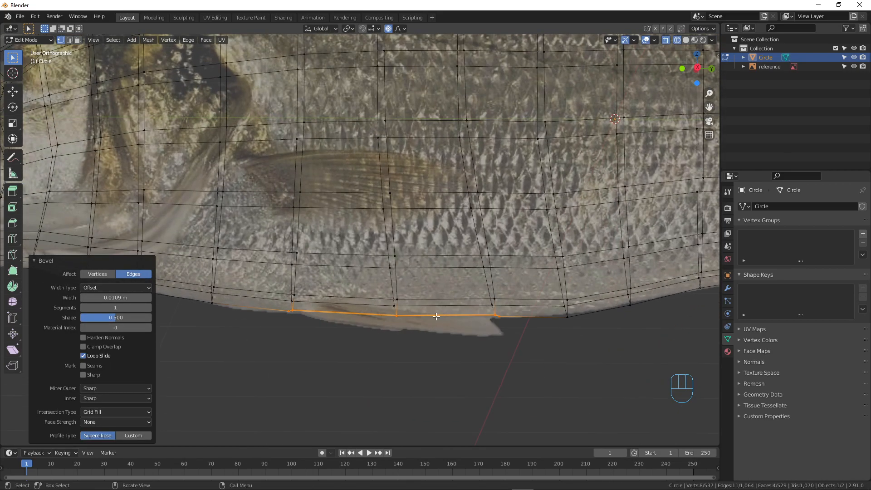
key(KP_3)
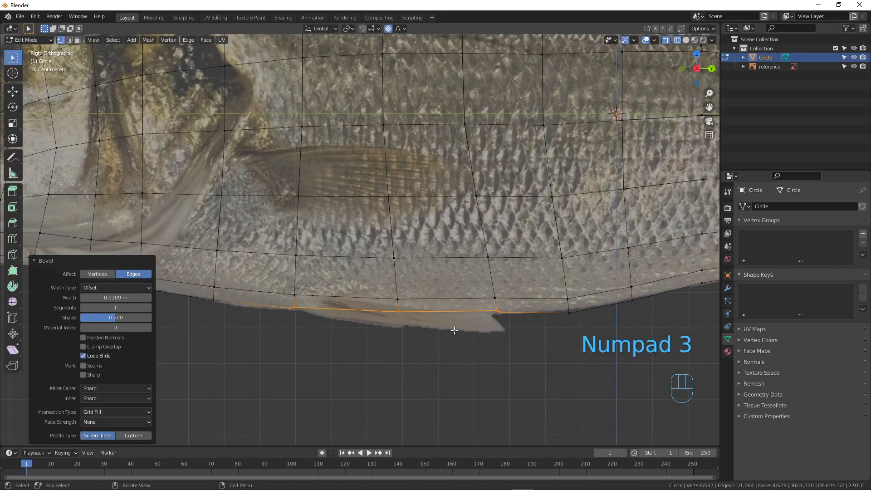
key(e)
click(494, 351)
key(g)
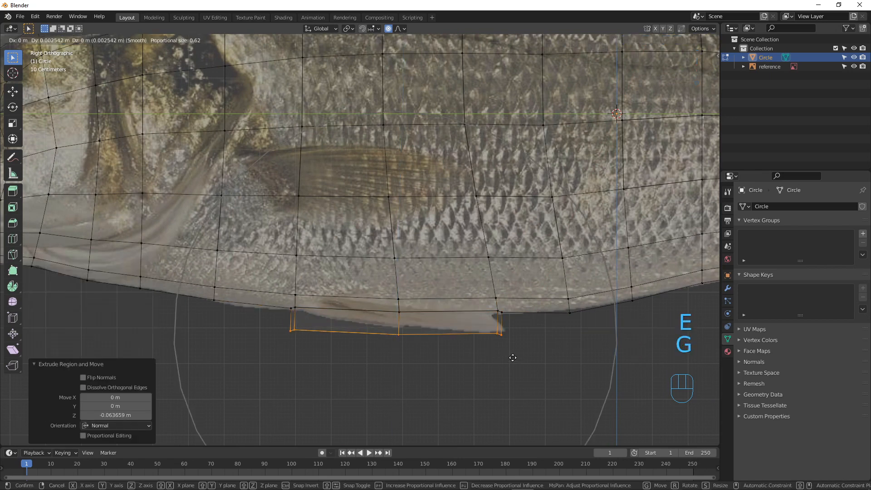
right_click(534, 356)
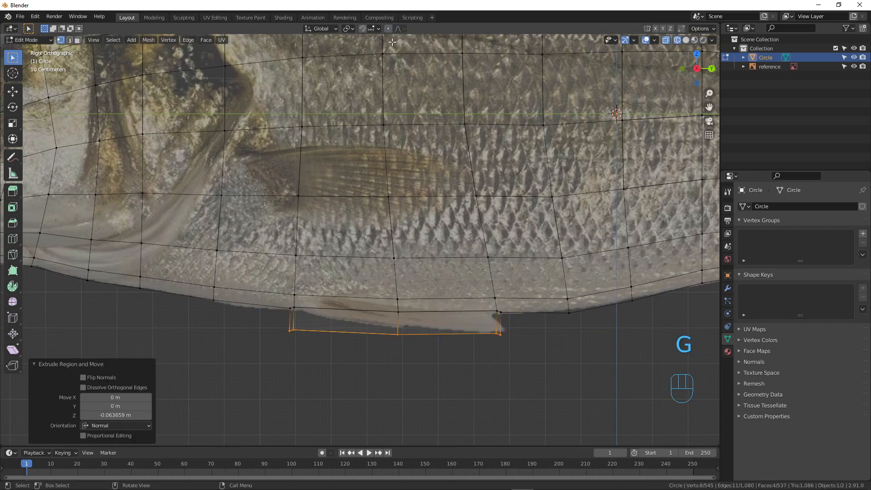
With proportional editing off, rotate the pelvic fin's bottom edge by -4.2° and shift it about 0.034 m tailward and 0.011 m up.
key(r)
click(496, 294)
key(g)
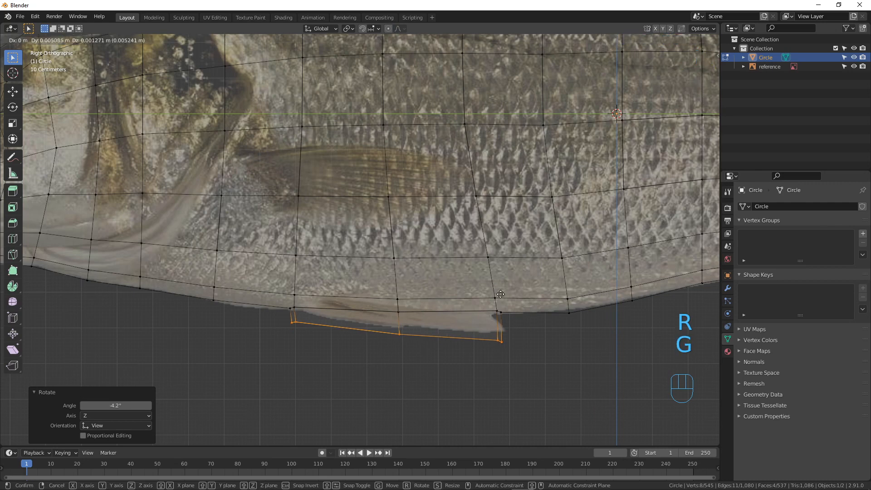
click(511, 292)
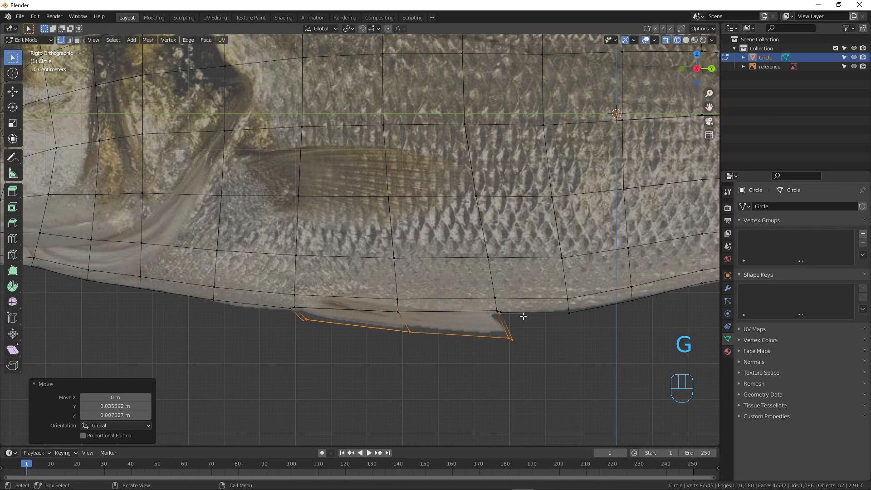
key(g)
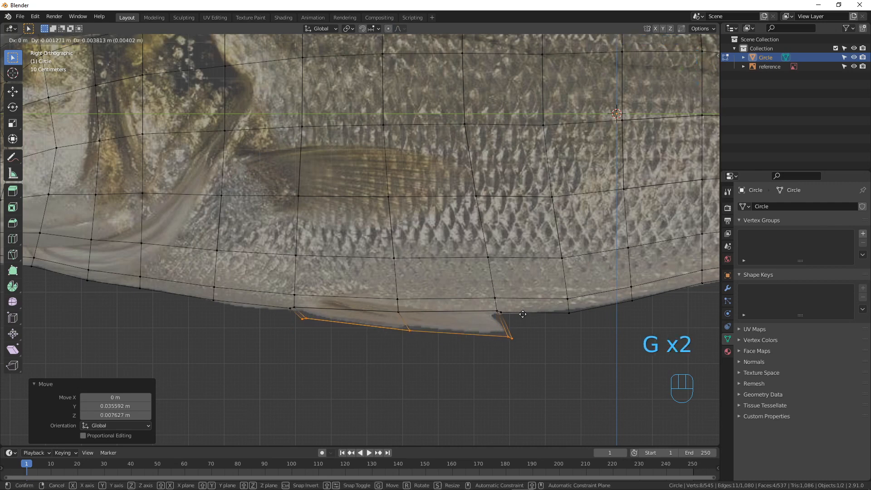
click(523, 314)
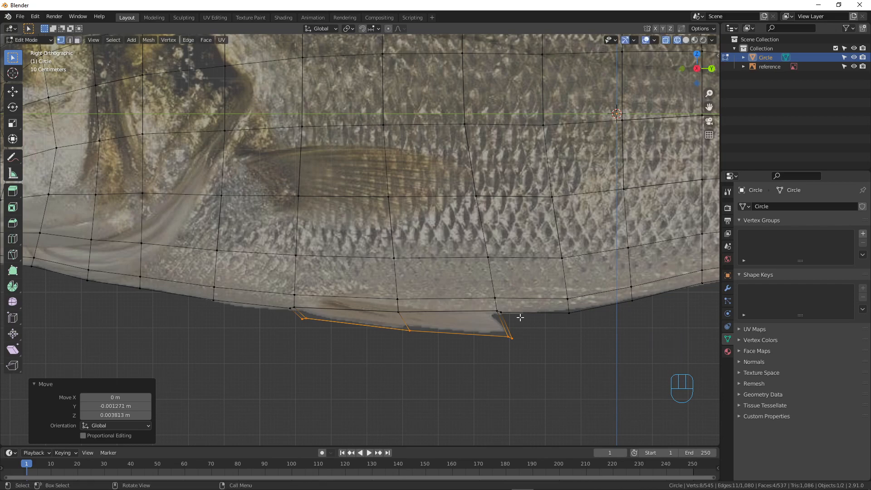
Flatten the pelvic fin's bottom edge by scaling it to 0 along global X.
middle_drag(519, 317, 423, 309)
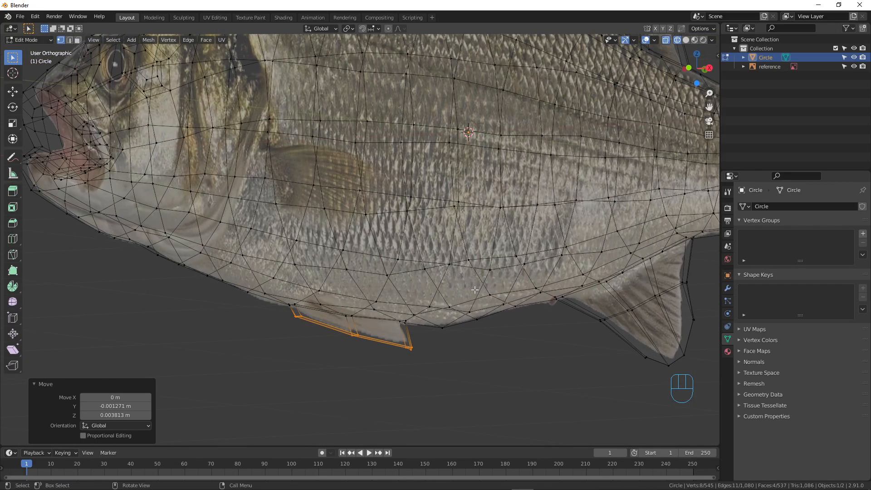
key(s)
key(x)
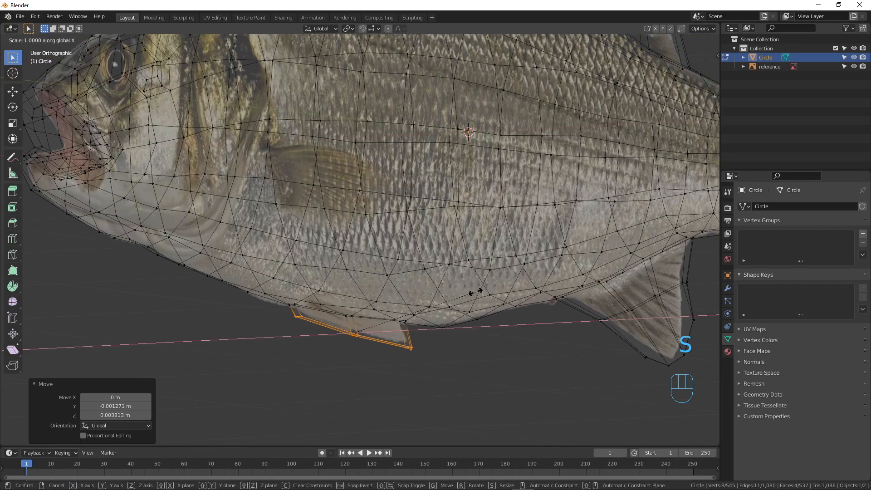
key(0)
key(Return)
Frame the whole fish in Object Mode and switch the viewport to solid shading.
key(Home)
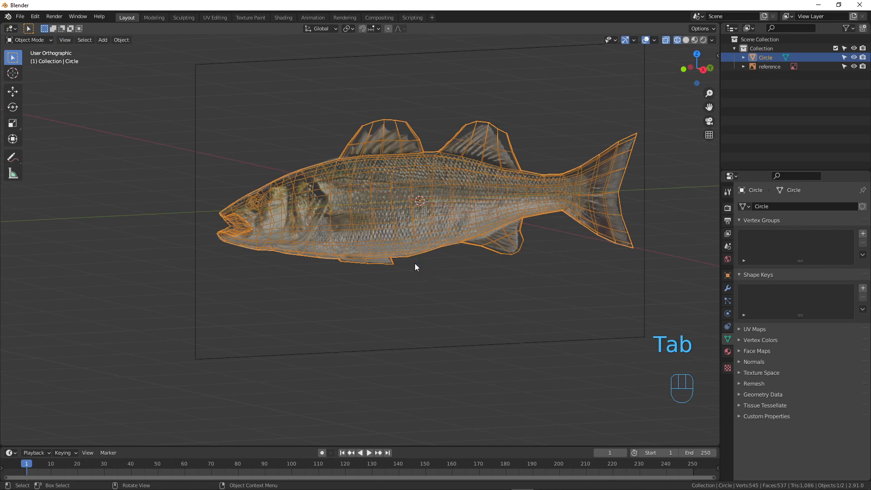
key(z)
middle_drag(422, 245, 511, 249)
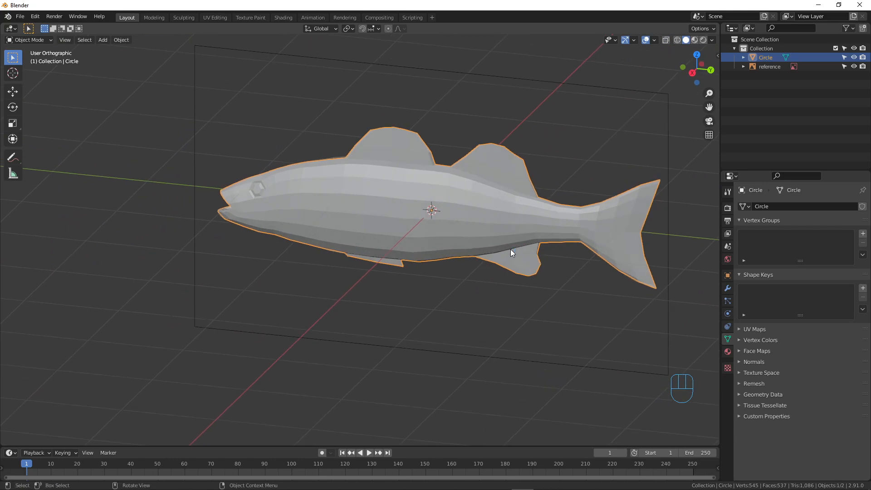
Select the entire fish mesh in Edit Mode and recalculate its normals to the outside.
key(Tab)
key(a)
key(a)
key(a)
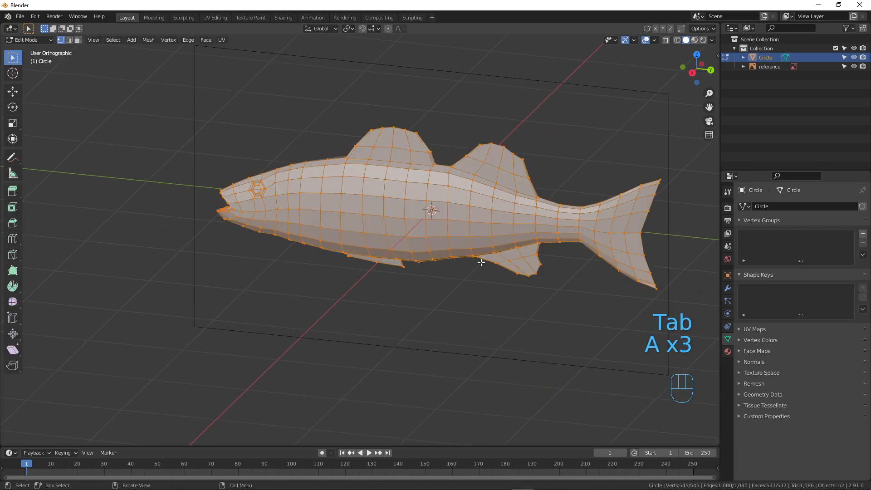
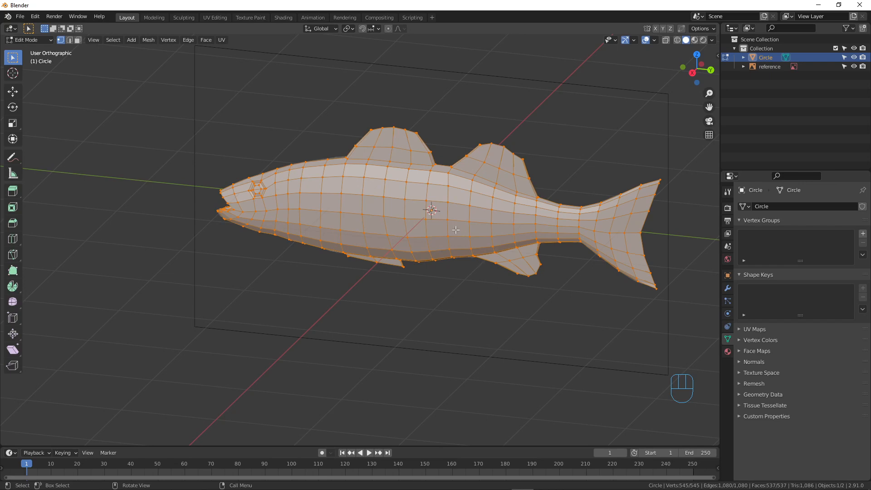
middle_drag(459, 243, 443, 224)
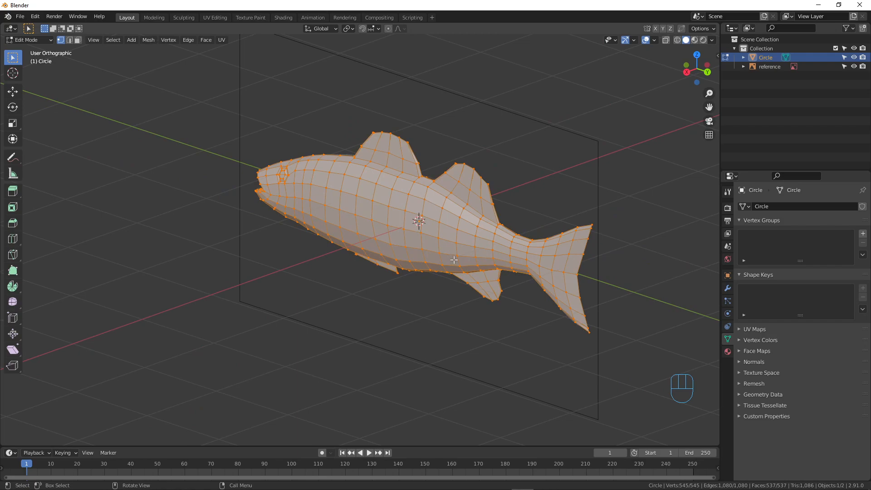
middle_drag(454, 260, 524, 255)
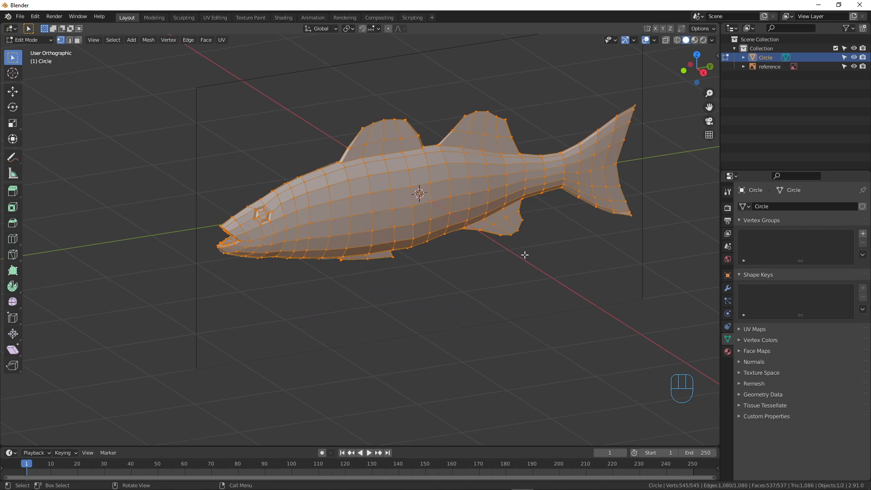
key(shift)
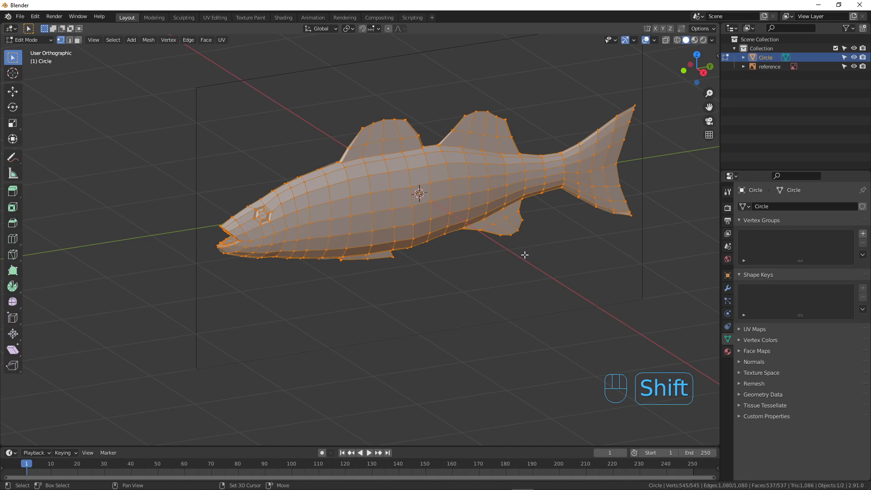
key(shift+n)
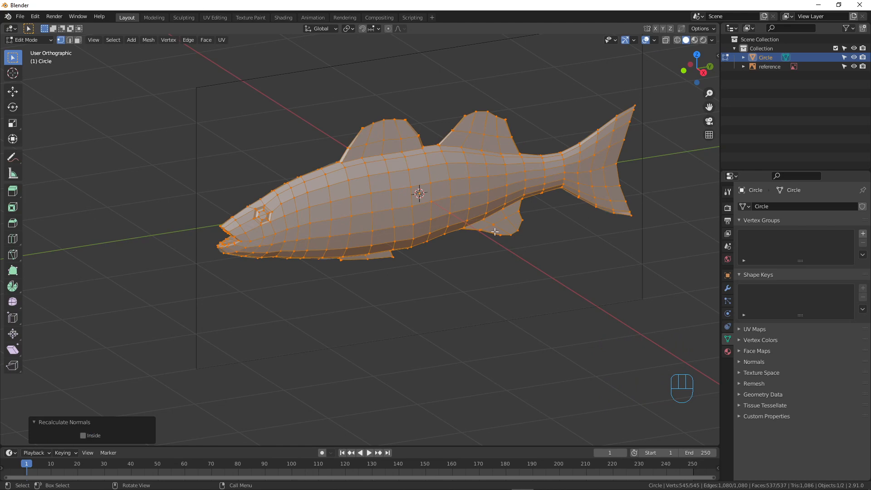
Merge all the fish's vertices by distance at 0.0001 m and return to Object Mode.
key(m)
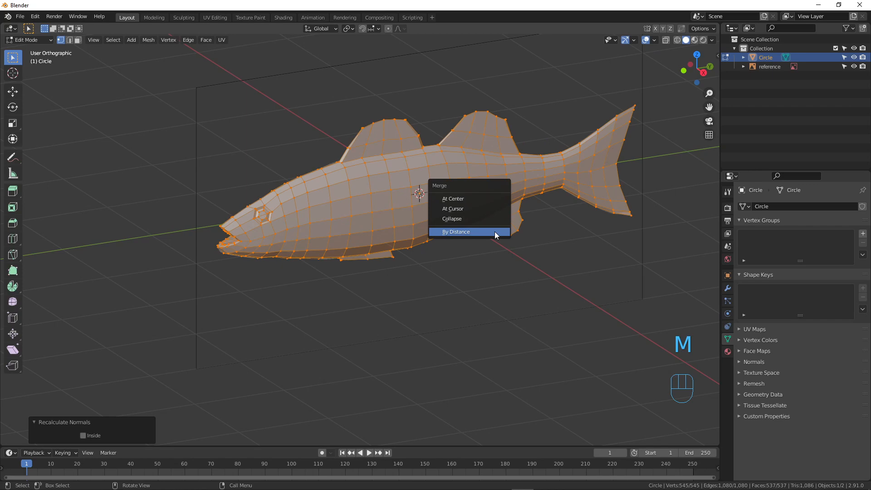
click(495, 232)
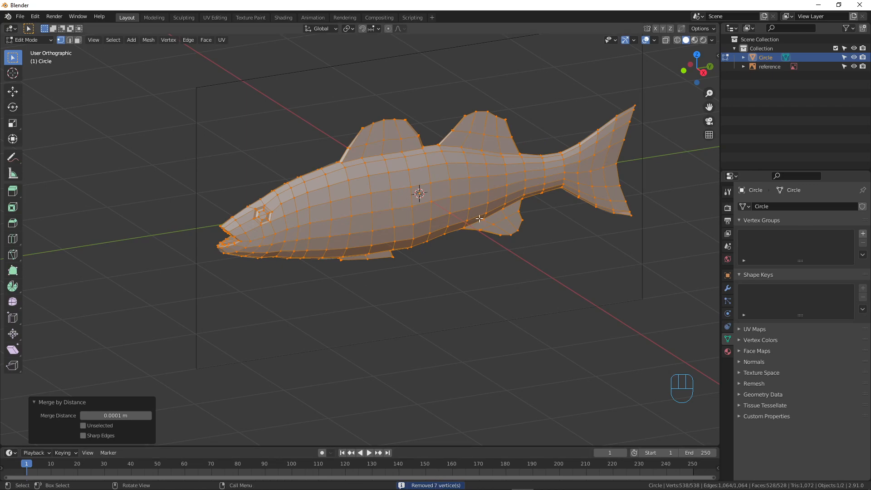
middle_drag(369, 182, 337, 171)
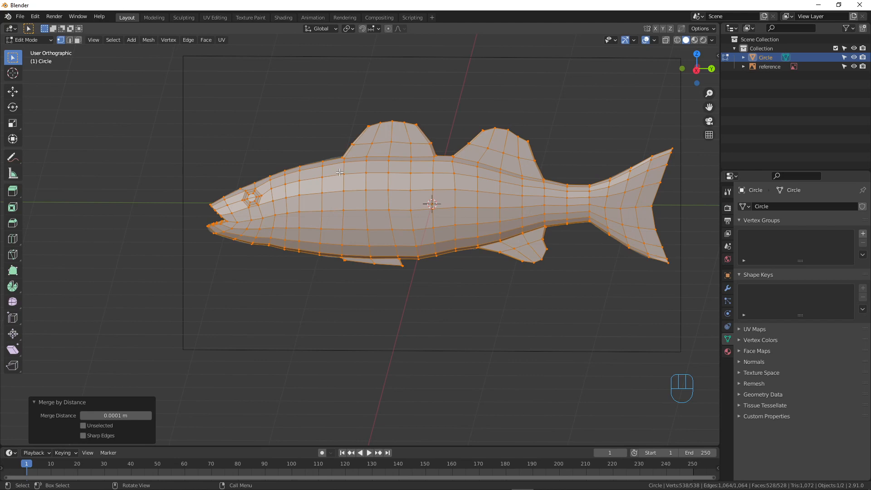
key(Tab)
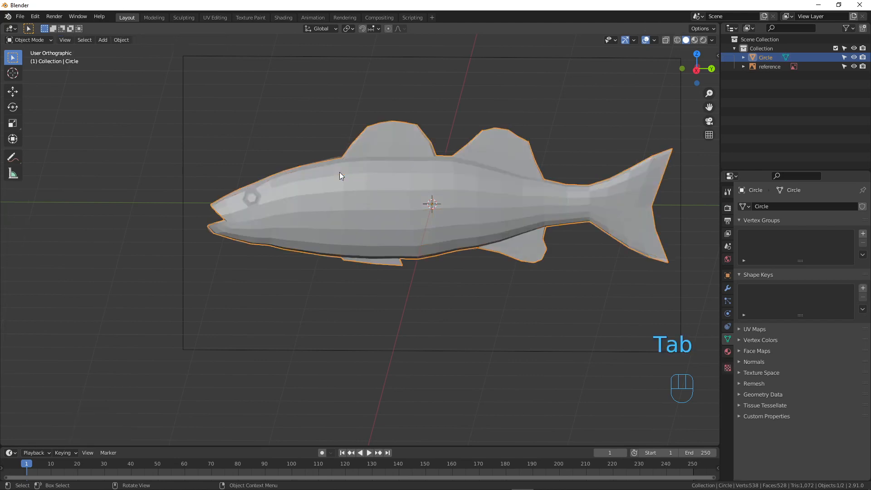
Apply smooth shading to the whole fish object.
right_click(382, 185)
click(383, 182)
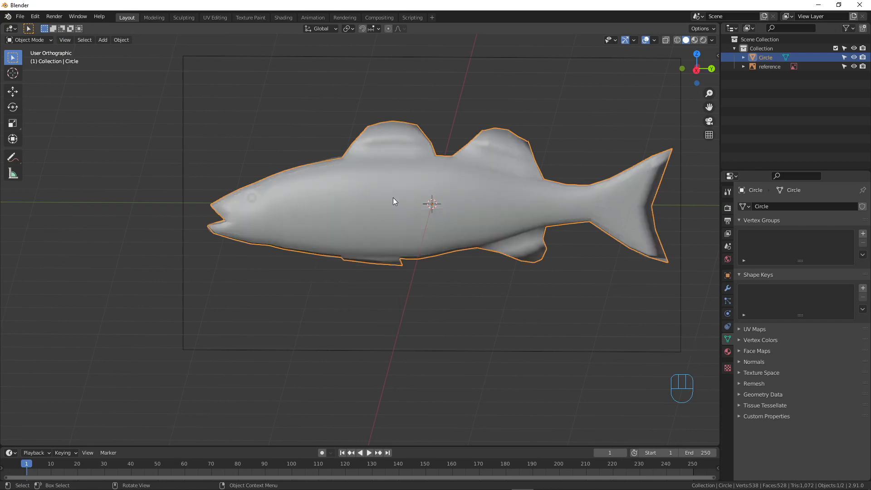
middle_drag(423, 264, 379, 212)
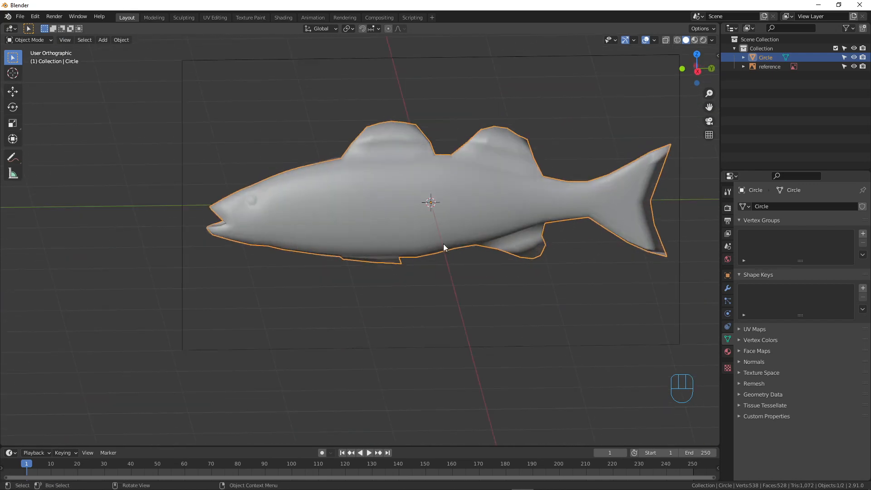
middle_drag(444, 247, 473, 230)
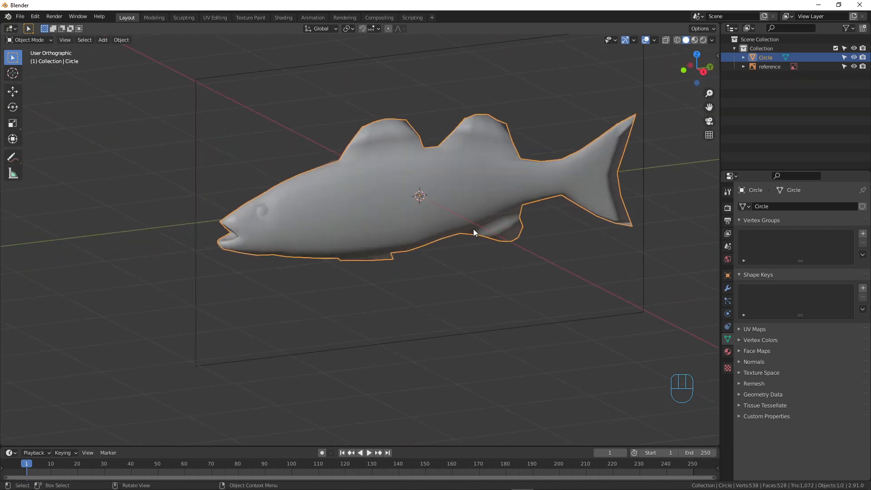
click(728, 289)
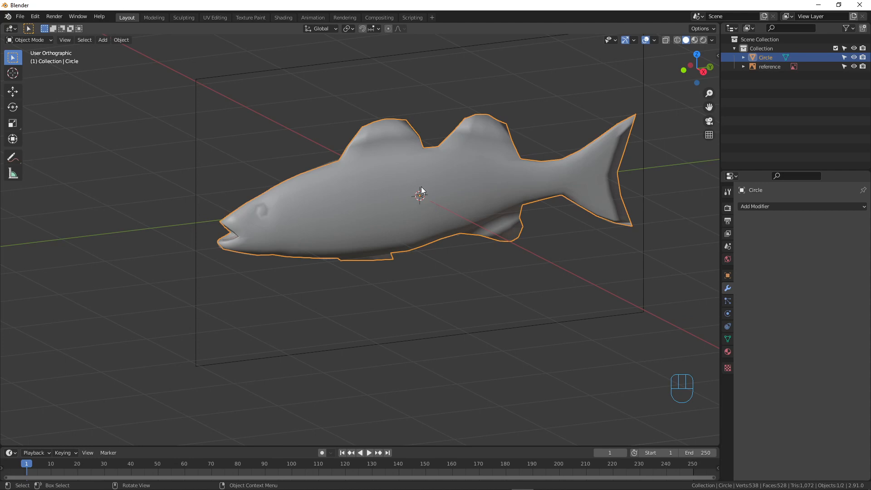
middle_drag(421, 190, 485, 160)
scroll(567, 132, up, 2)
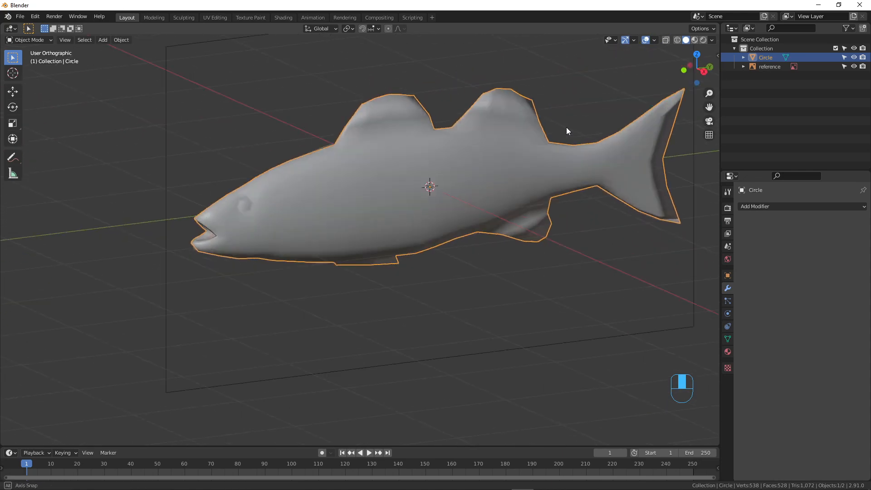
middle_drag(567, 128, 521, 95)
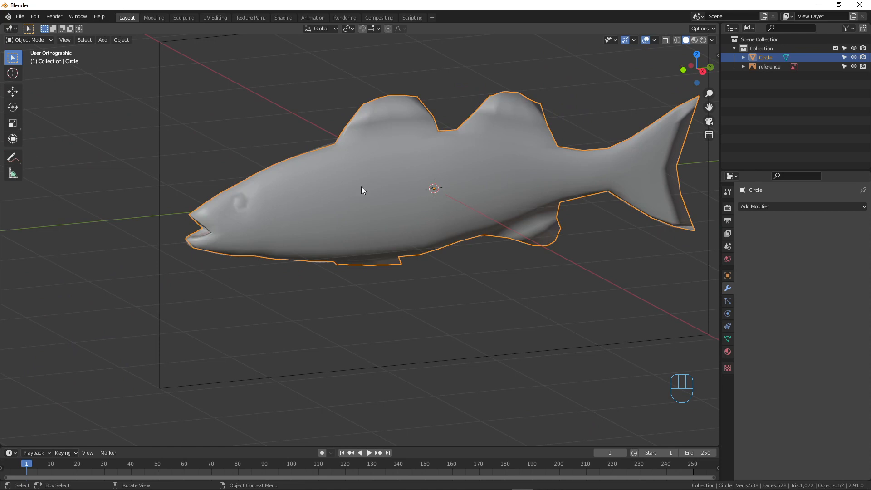
scroll(556, 228, down, 3)
scroll(556, 227, up, 2)
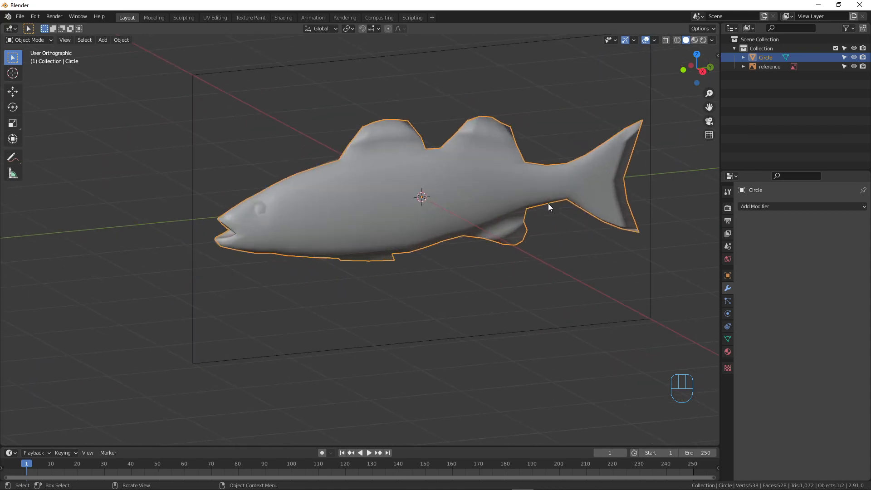
Enable Auto Smooth in the normals settings of the fish's mesh data.
click(728, 275)
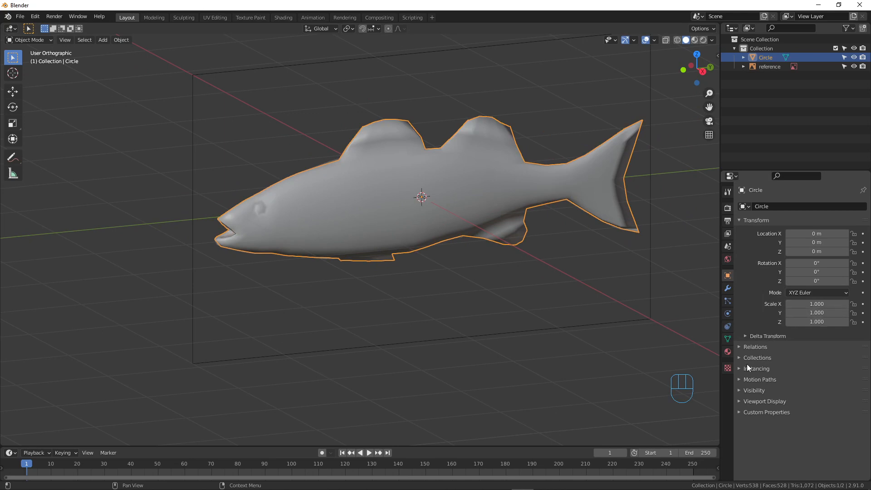
click(728, 339)
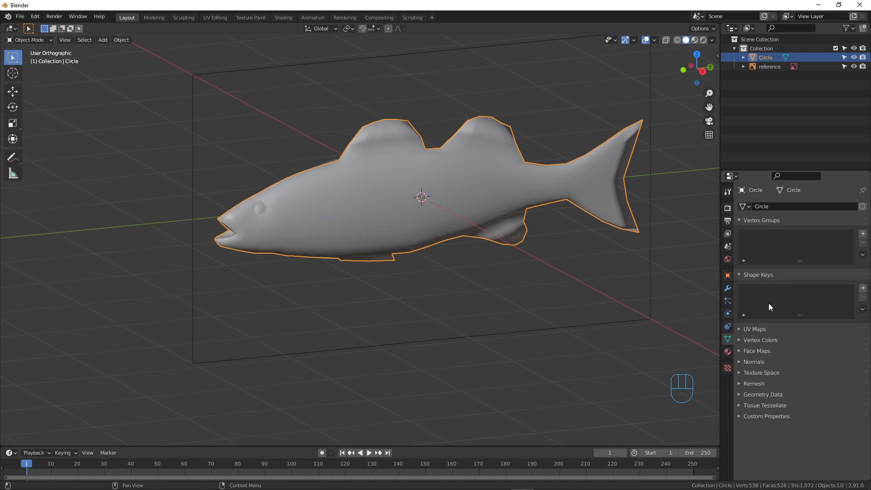
click(740, 362)
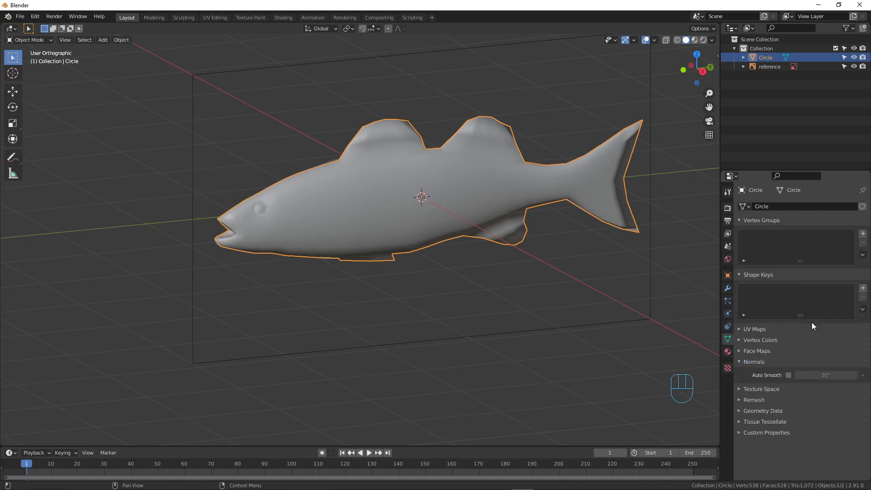
click(788, 375)
Set the fish's Auto Smooth angle to 34.7° and check the shading from the side.
mouse_move(408, 150)
middle_down()
mouse_move(387, 161)
mouse_move(399, 165)
mouse_move(341, 154)
middle_up()
scroll(419, 184, up, 2)
middle_drag(342, 155, 386, 182)
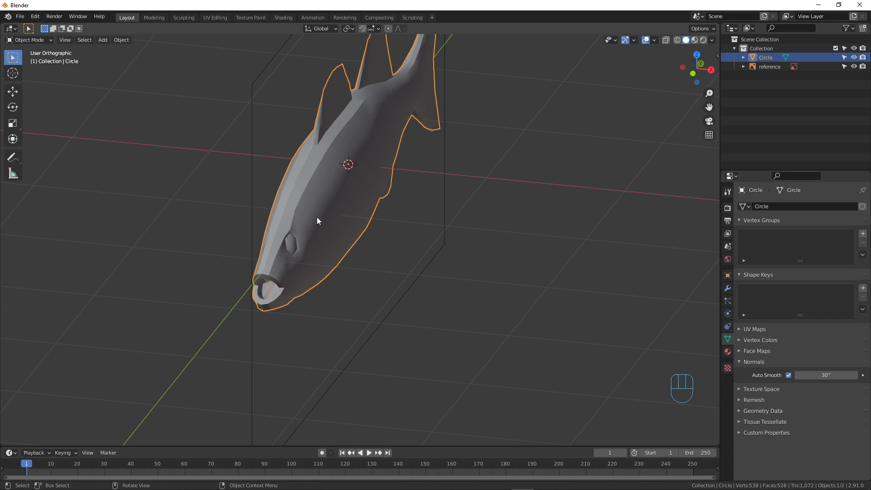
scroll(316, 221, up, 2)
middle_drag(350, 122, 388, 109)
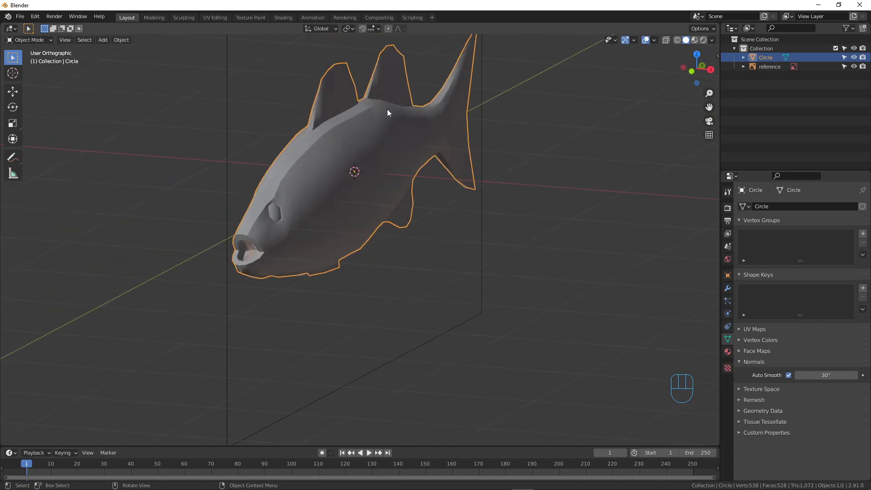
middle_drag(368, 220, 417, 226)
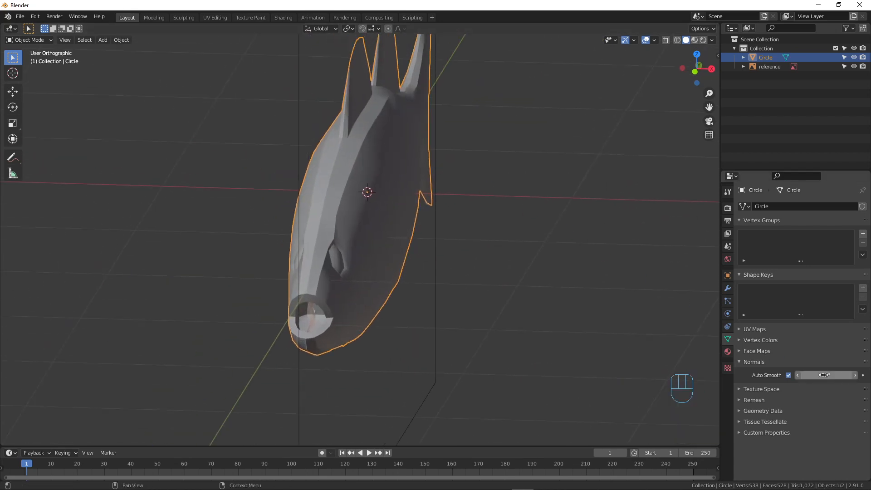
drag(823, 376, 835, 375)
middle_drag(494, 220, 423, 214)
scroll(434, 211, down, 3)
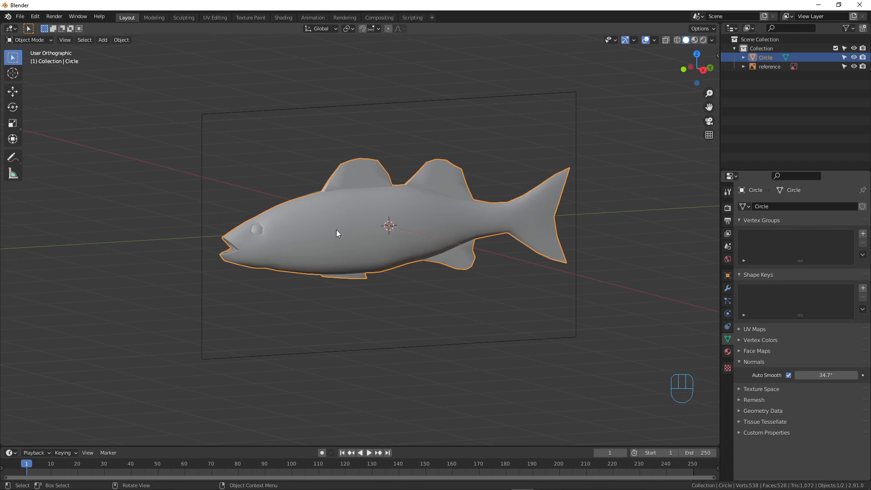
middle_drag(336, 229, 346, 256)
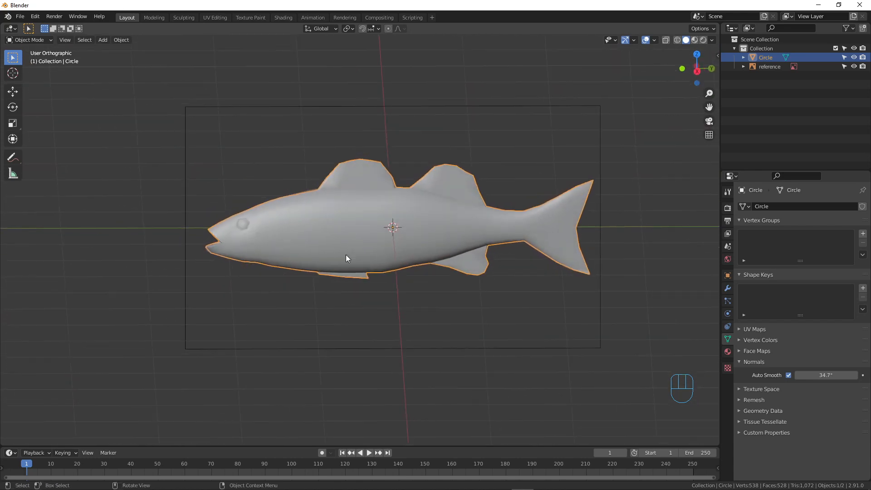